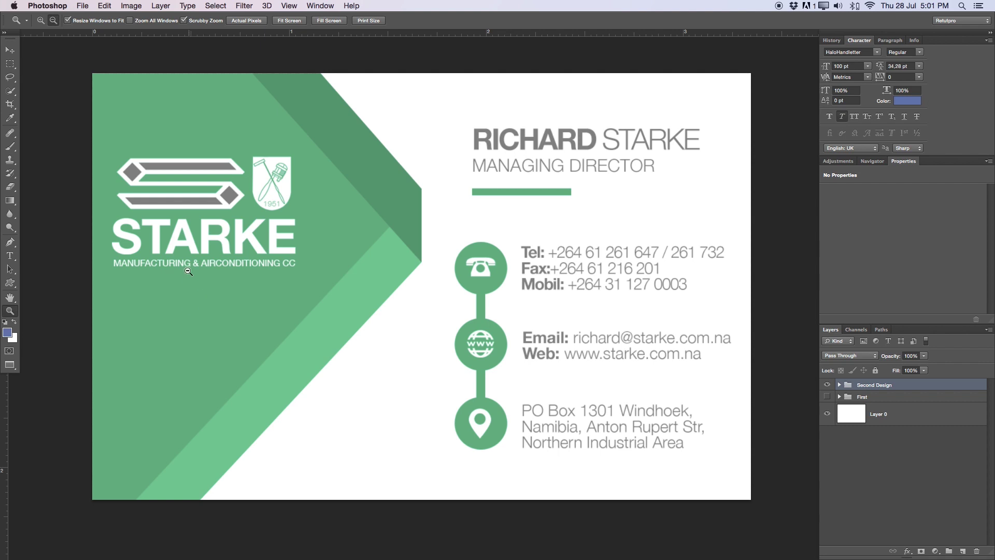
# Check the current card's canvas size in centimetres, leaving it unchanged
pyautogui.click(828, 385)
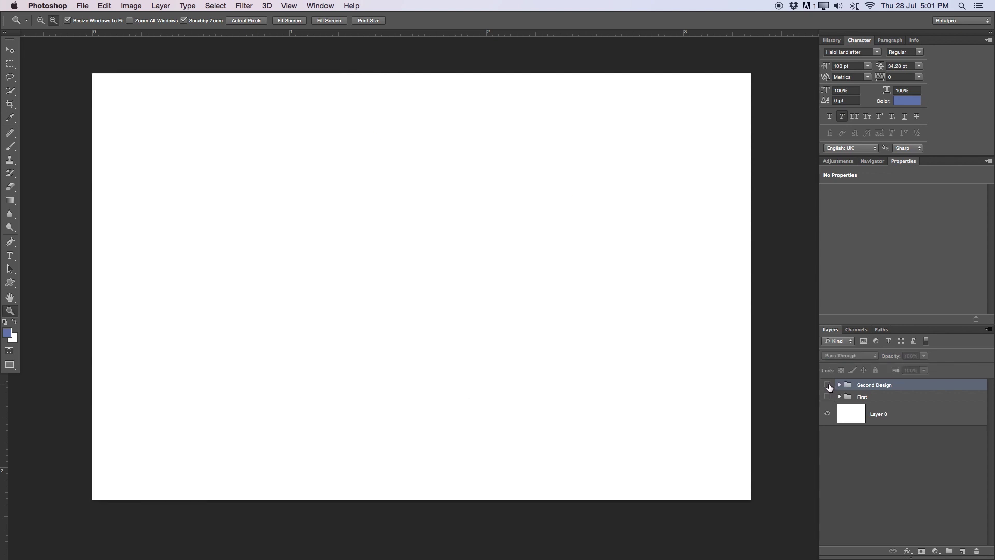
pyautogui.click(828, 385)
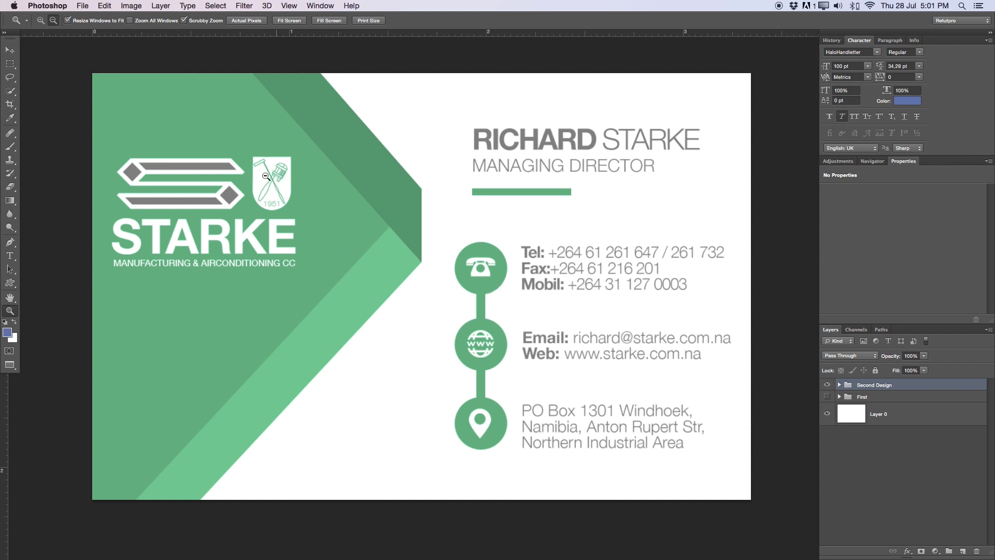
pyautogui.click(84, 6)
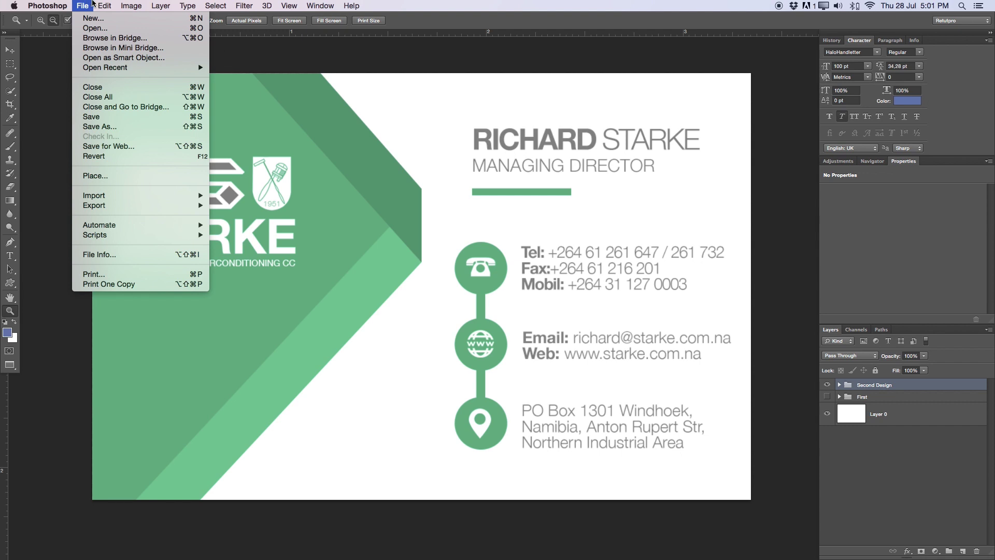
pyautogui.moveTo(130, 5)
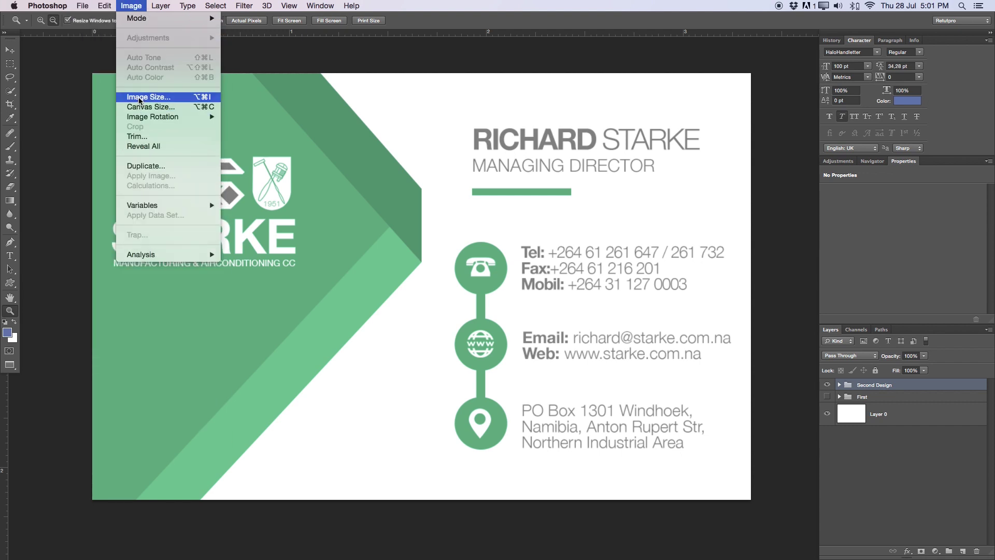
pyautogui.click(182, 107)
pyautogui.click(772, 351)
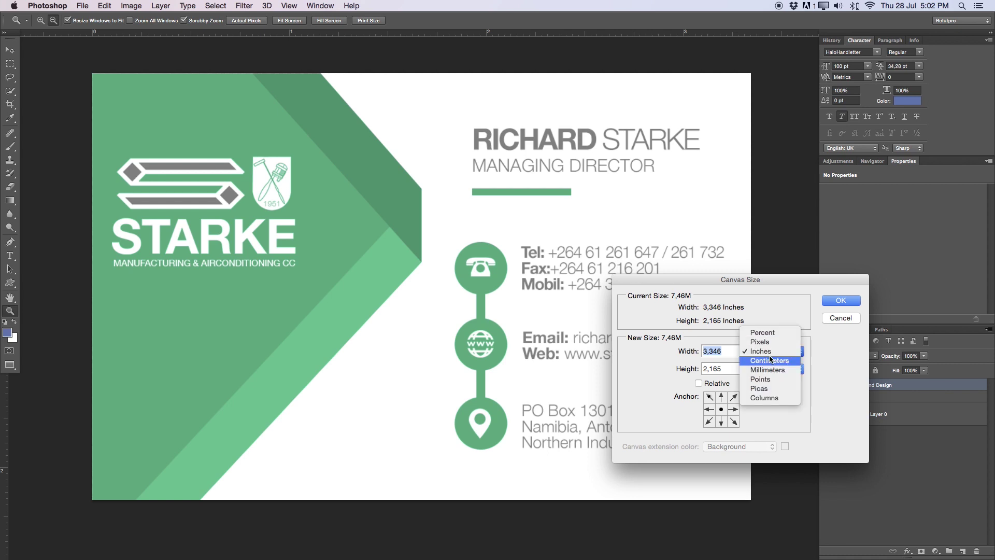
pyautogui.click(769, 360)
pyautogui.moveTo(749, 282); pyautogui.dragTo(803, 65)
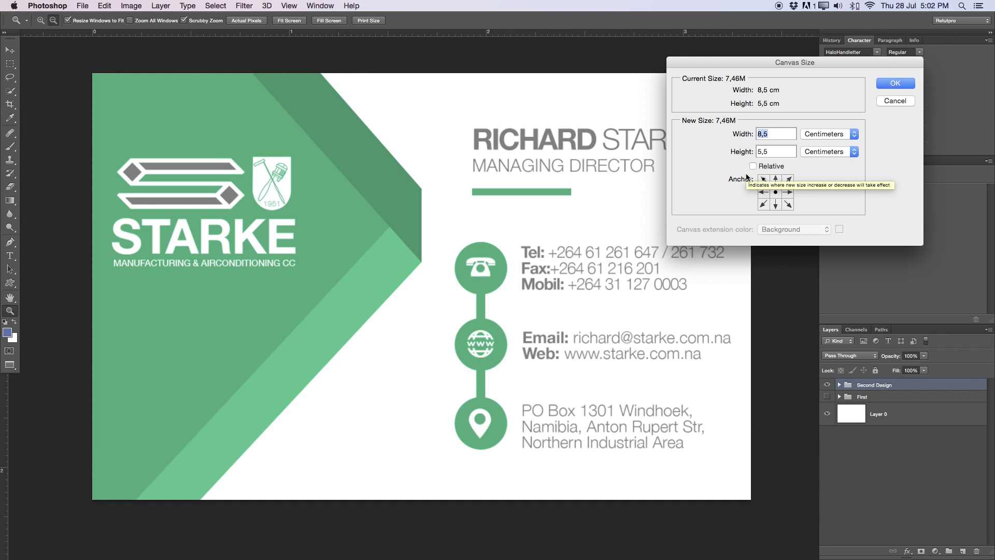
pyautogui.click(880, 103)
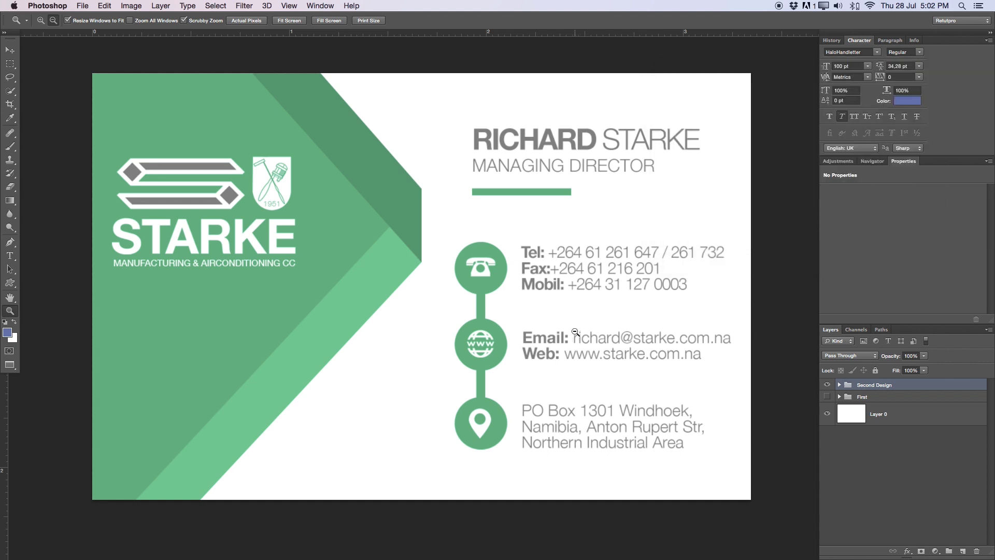
# Start a new document with the Custom preset, measured in centimetres
pyautogui.hscroll(1, 576, 332)
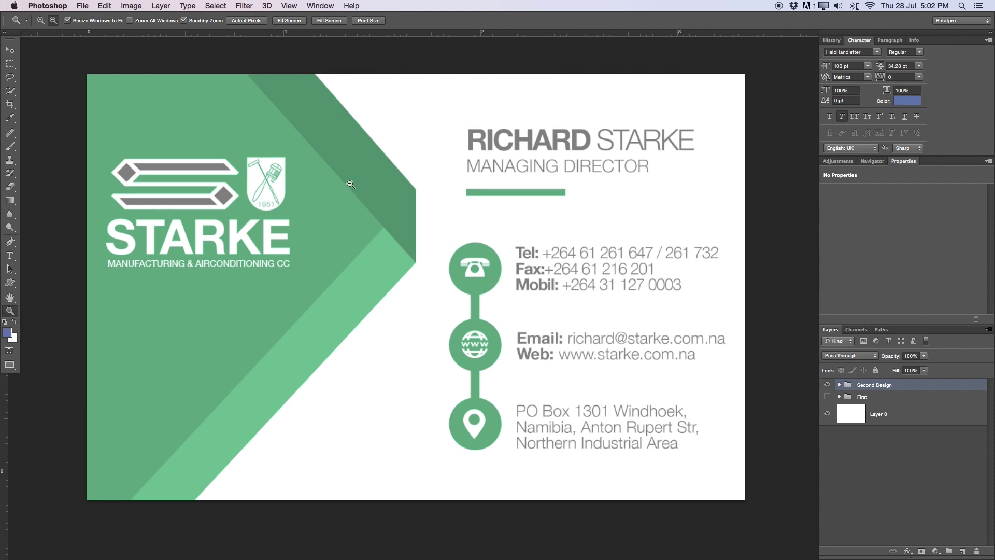
pyautogui.click(88, 4)
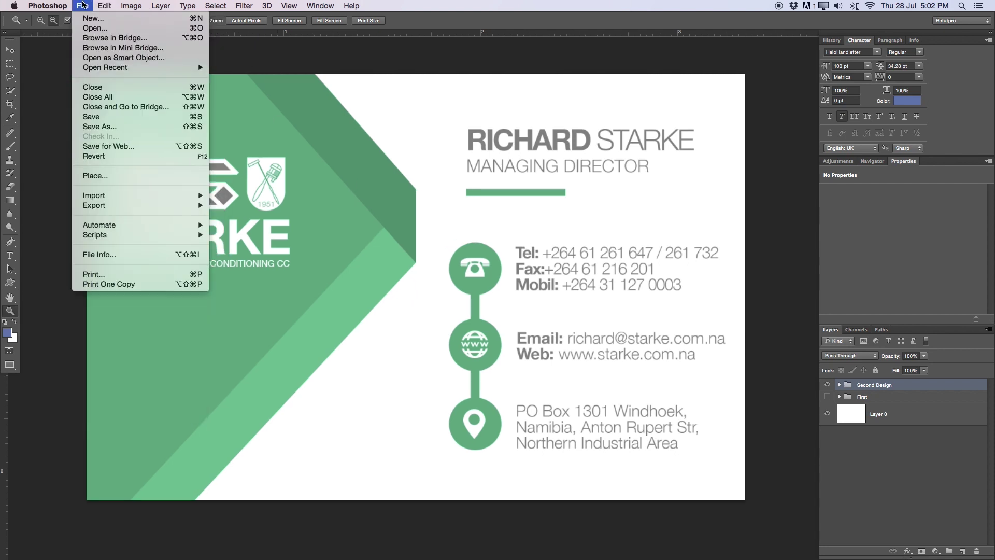
pyautogui.click(90, 19)
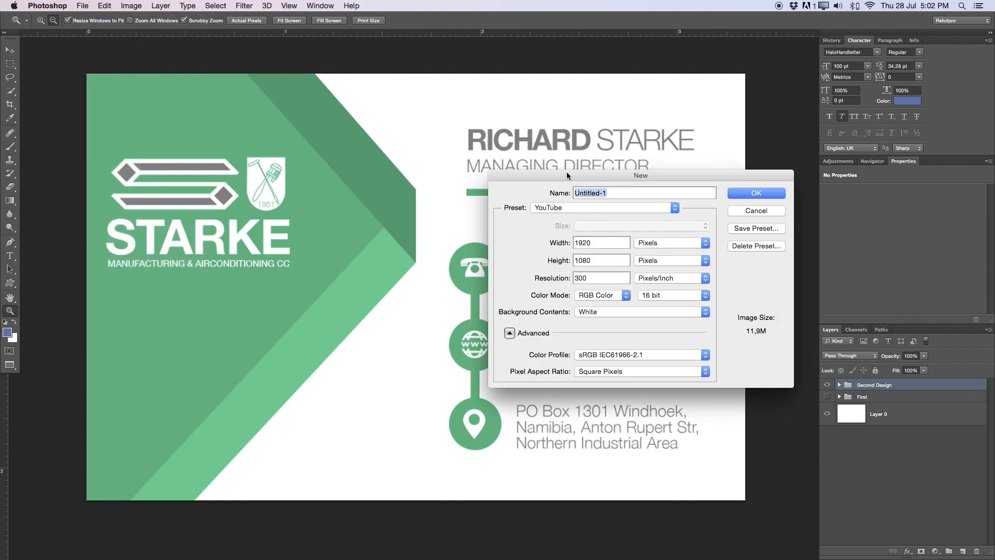
pyautogui.moveTo(567, 176); pyautogui.dragTo(402, 177)
pyautogui.click(421, 208)
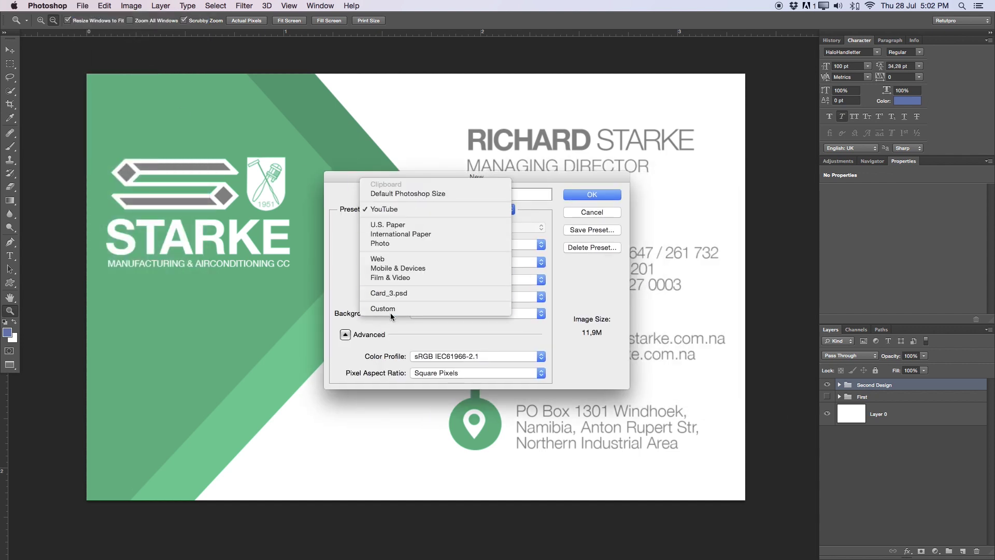
pyautogui.click(383, 232)
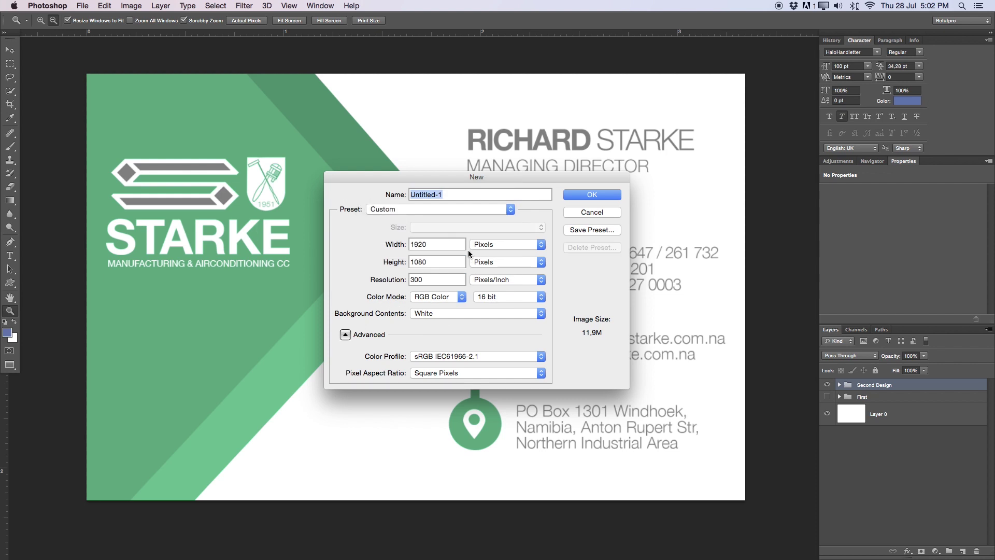
pyautogui.click(484, 245)
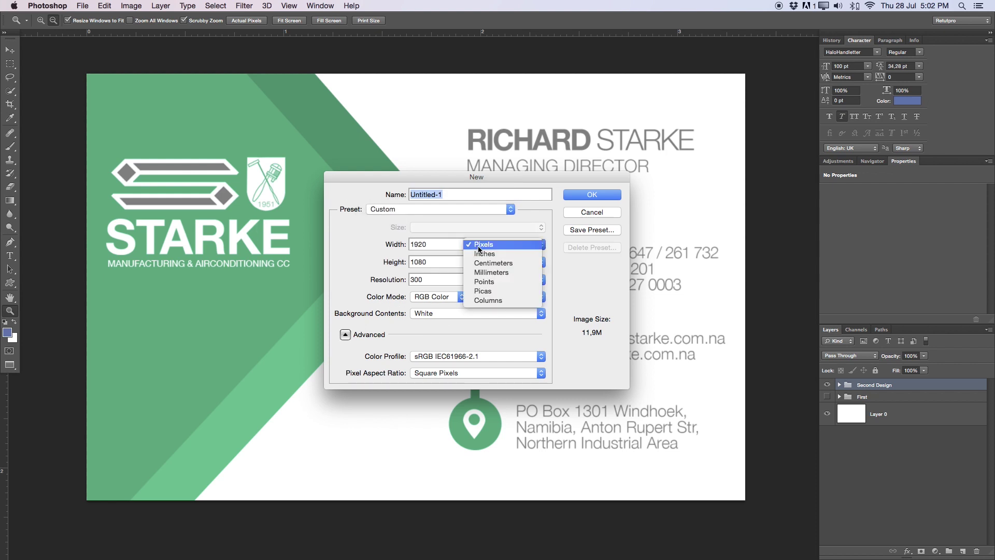
pyautogui.click(512, 261)
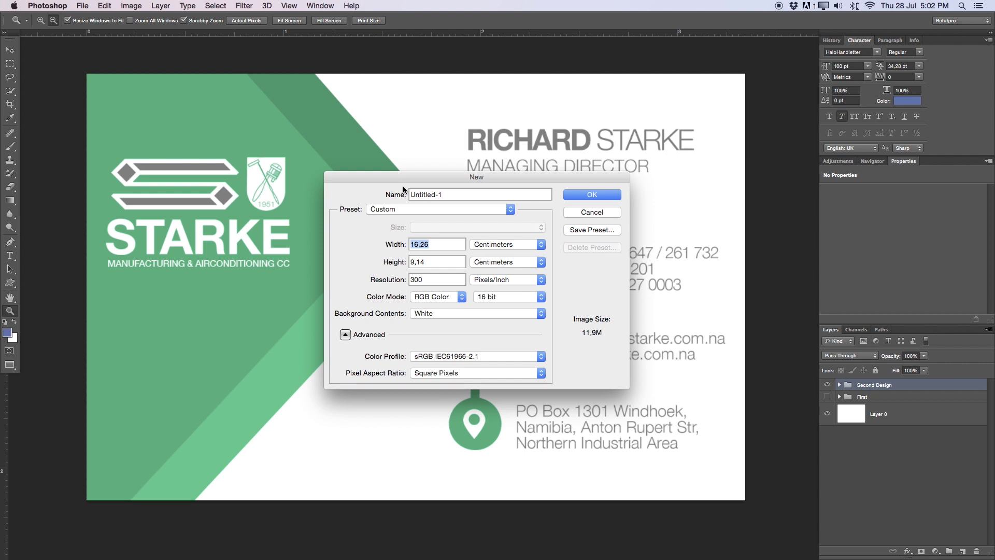
# Set width 5,5 cm, height 8,7 cm, resolution 300 and a White background
pyautogui.write('5,5')
pyautogui.doubleClick(415, 262)
pyautogui.write('87')
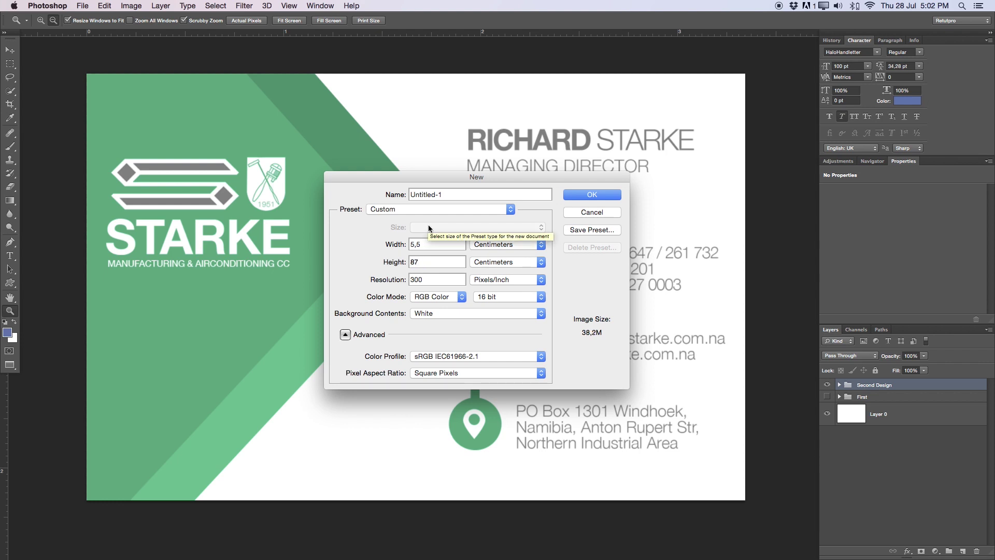
pyautogui.press('Left')
pyautogui.write(',')
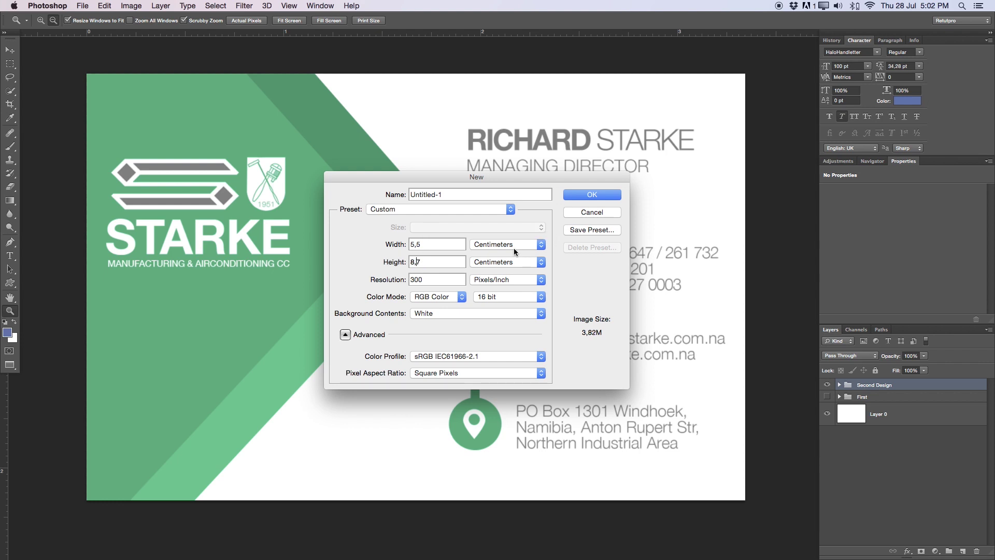
pyautogui.doubleClick(427, 280)
pyautogui.click(430, 314)
pyautogui.click(515, 316)
# Create the new document and convert its locked Background into Layer 0
pyautogui.click(596, 194)
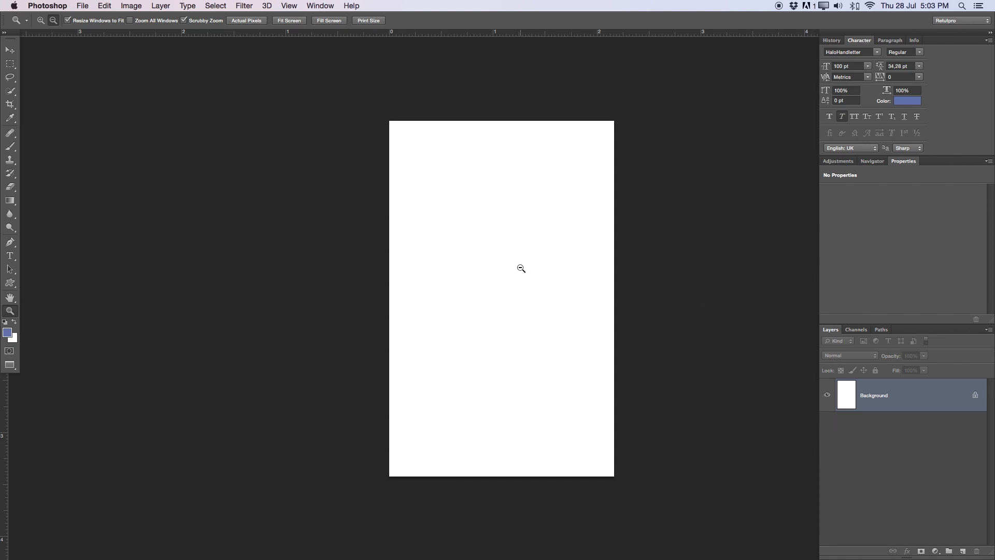
pyautogui.doubleClick(939, 404)
pyautogui.press('Return')
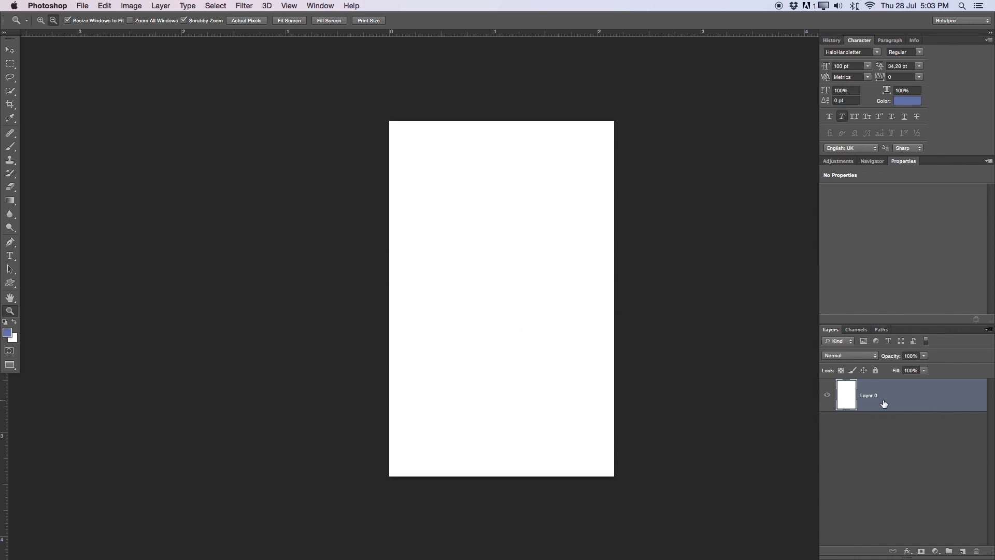
pyautogui.click(604, 329)
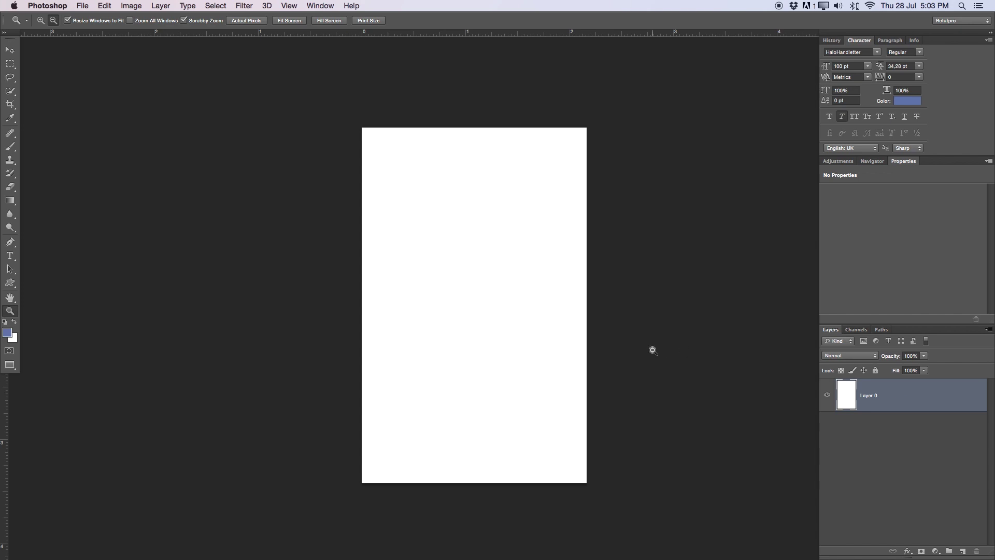
# Float the Untitled-1 window out and close it without saving
pyautogui.press('f')
pyautogui.press('f')
pyautogui.click(158, 48)
pyautogui.moveTo(158, 48); pyautogui.dragTo(539, 108)
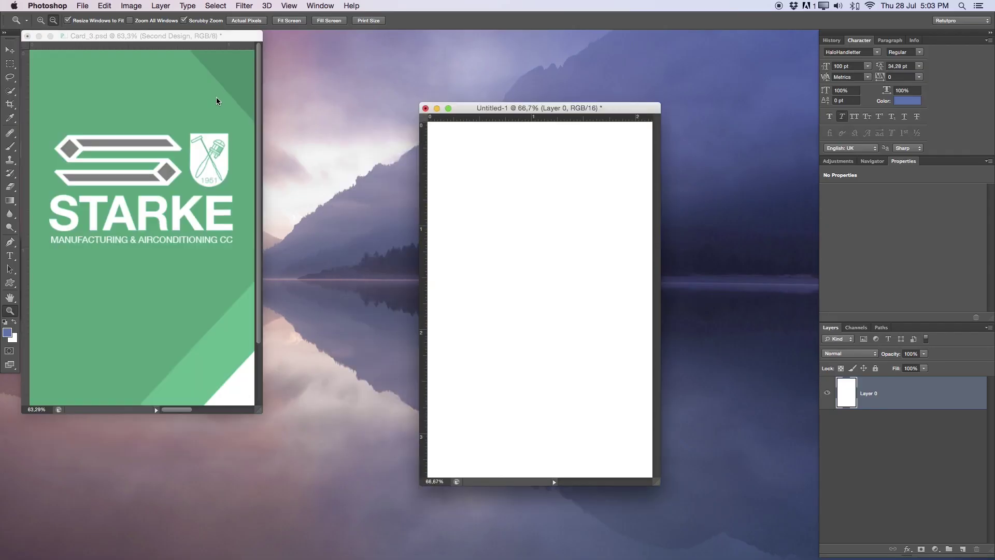
pyautogui.click(425, 107)
pyautogui.click(485, 190)
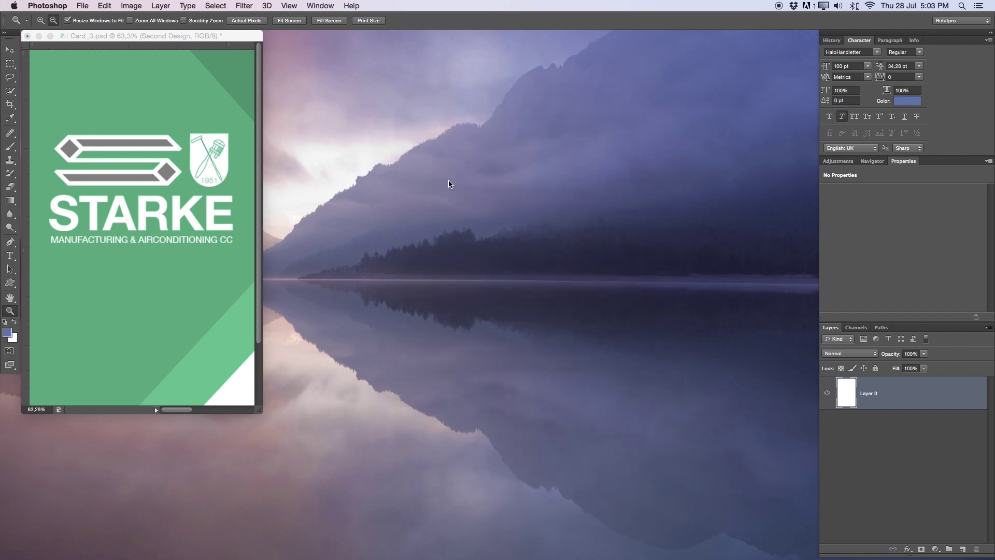
# Move Layer 0 to the top and add a horizontal guide at 50%
pyautogui.press('f')
pyautogui.moveTo(501, 294); pyautogui.dragTo(451, 282)
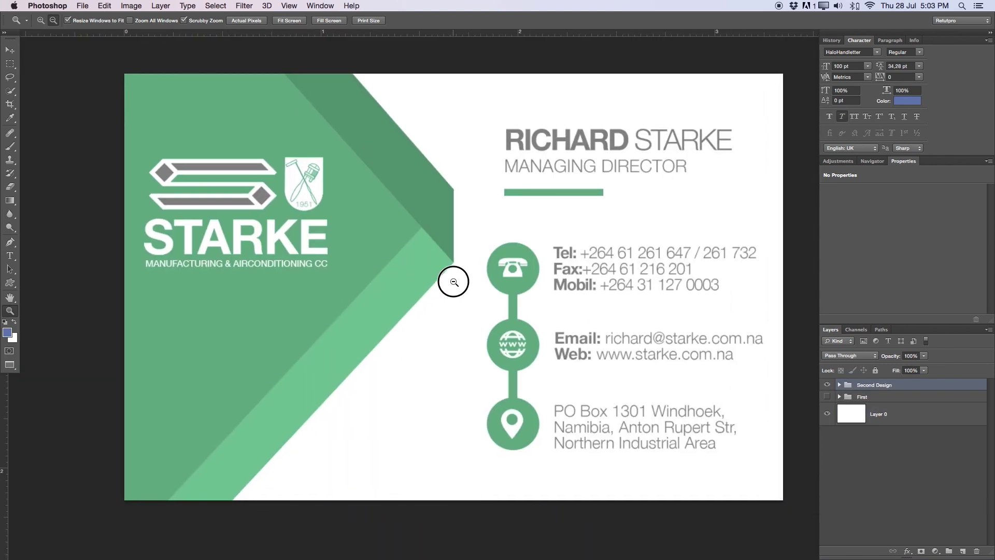
pyautogui.moveTo(864, 412); pyautogui.dragTo(842, 378)
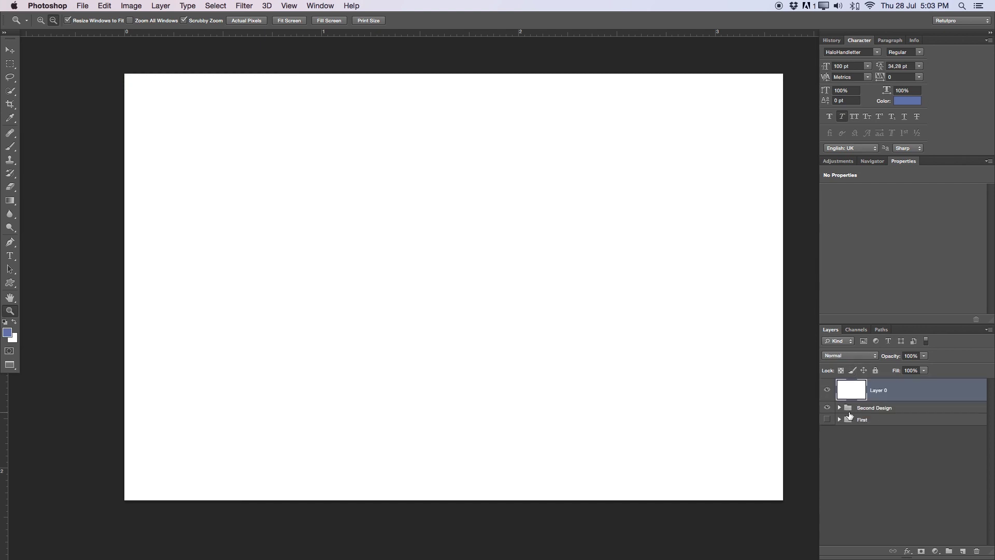
pyautogui.click(284, 4)
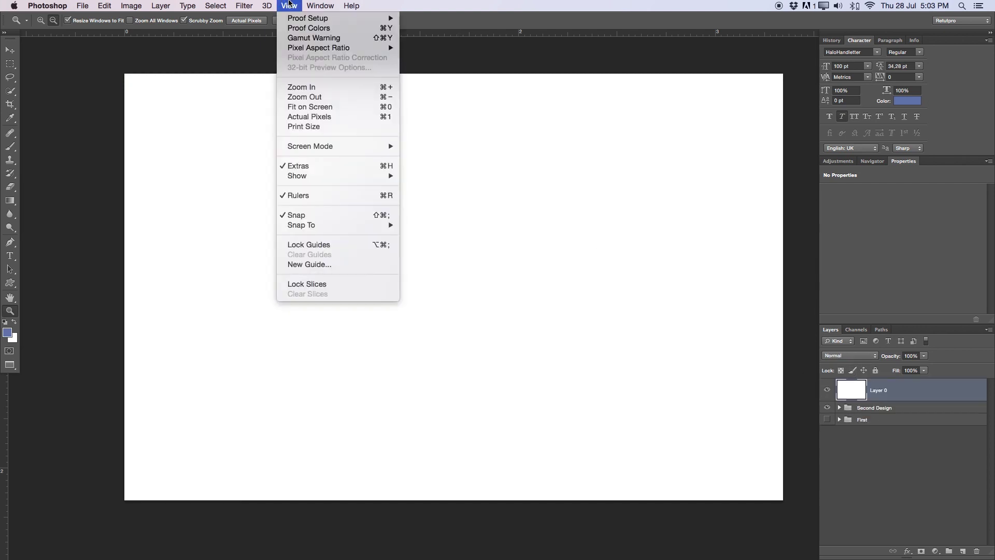
pyautogui.click(310, 264)
pyautogui.write('50')
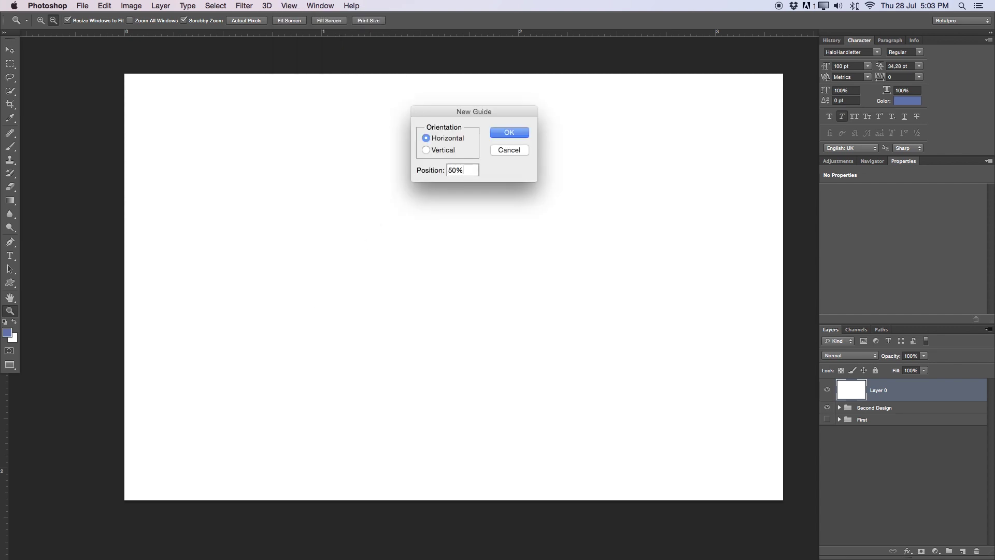
pyautogui.click(499, 133)
pyautogui.keyDown('alt'); pyautogui.click(368, 282); pyautogui.keyUp('alt')
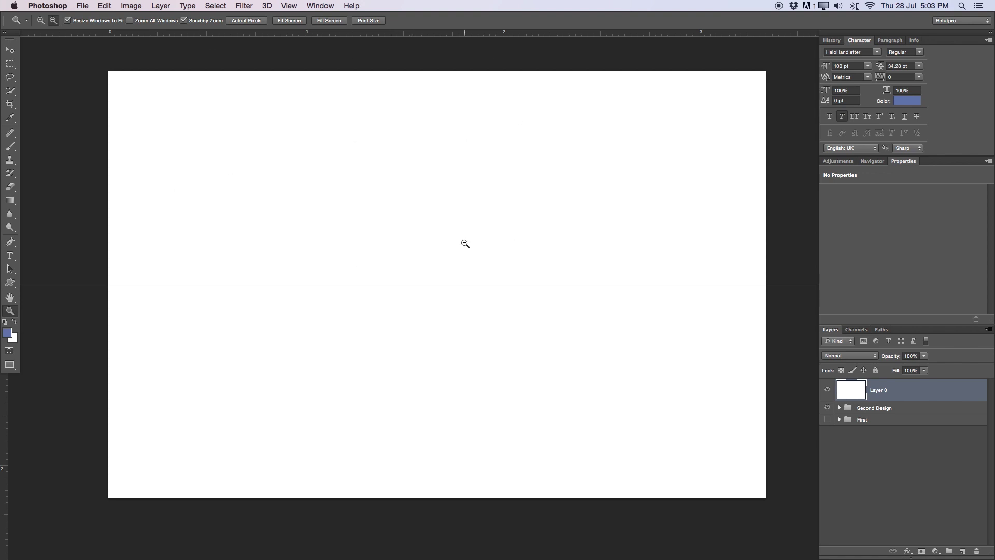
# Add a vertical guide at 50% crossing the horizontal guide
pyautogui.click(289, 6)
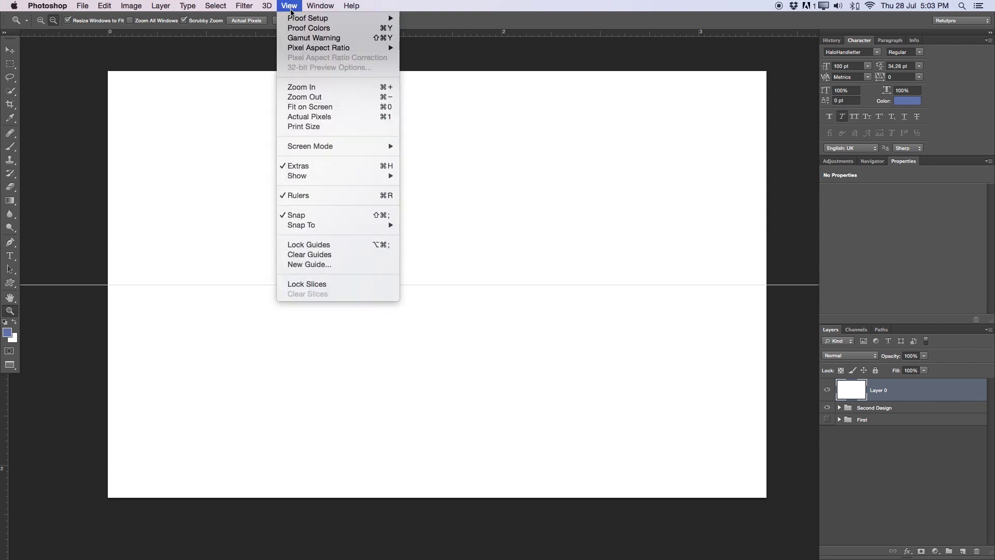
pyautogui.click(309, 265)
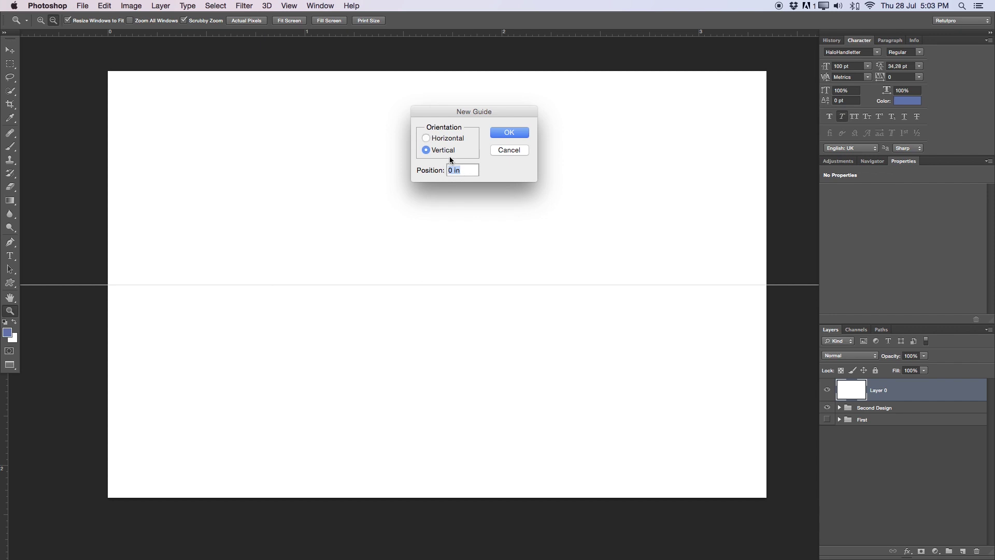
pyautogui.write('50')
pyautogui.click(523, 131)
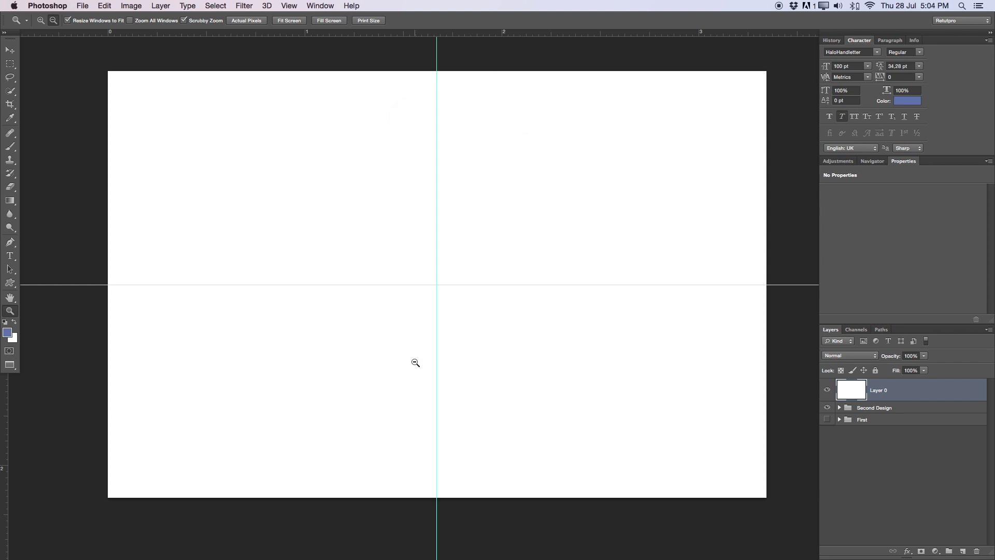
pyautogui.press('v')
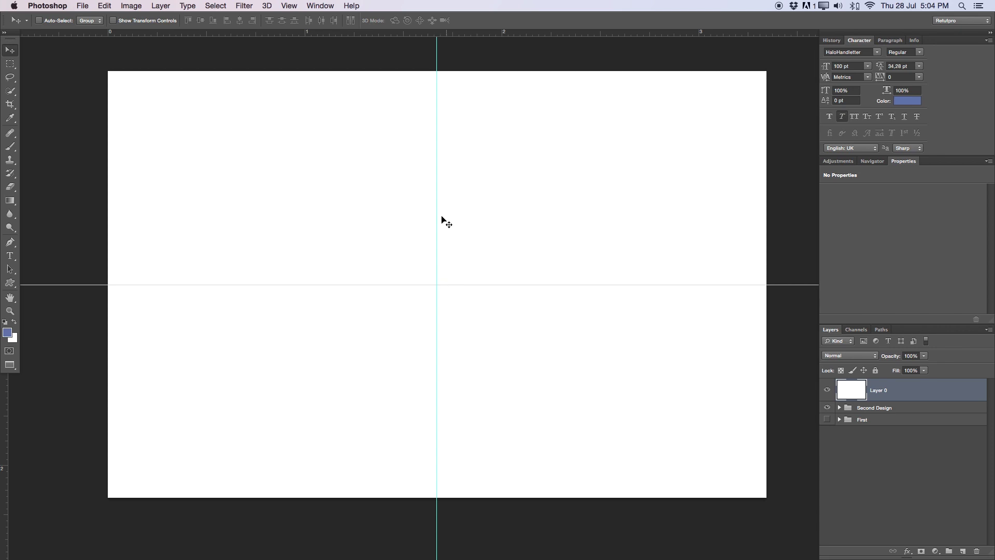
pyautogui.press('m')
pyautogui.click(470, 112)
pyautogui.moveTo(470, 112); pyautogui.dragTo(727, 444)
pyautogui.press('super+d')
pyautogui.press('Tab')
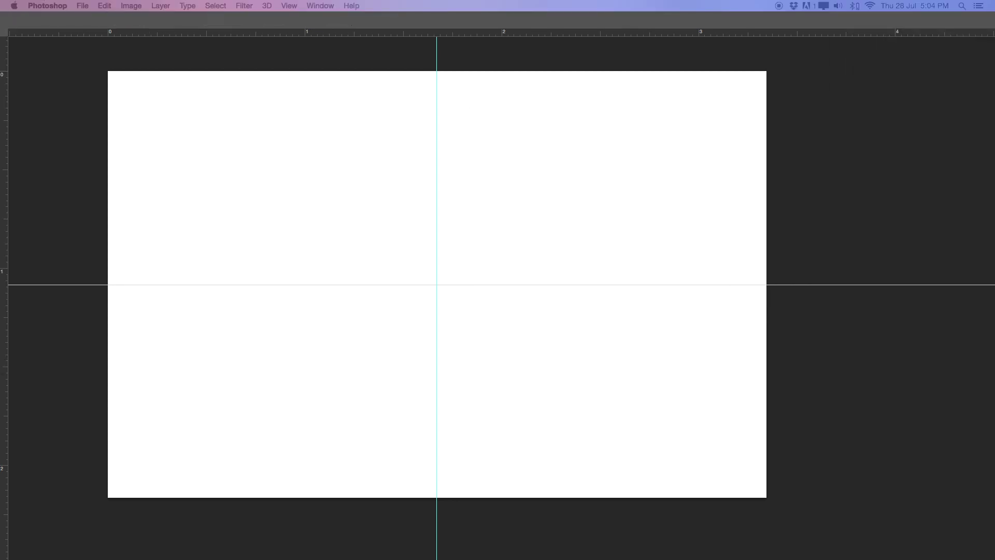
pyautogui.press('Tab')
pyautogui.press('super+shift+d')
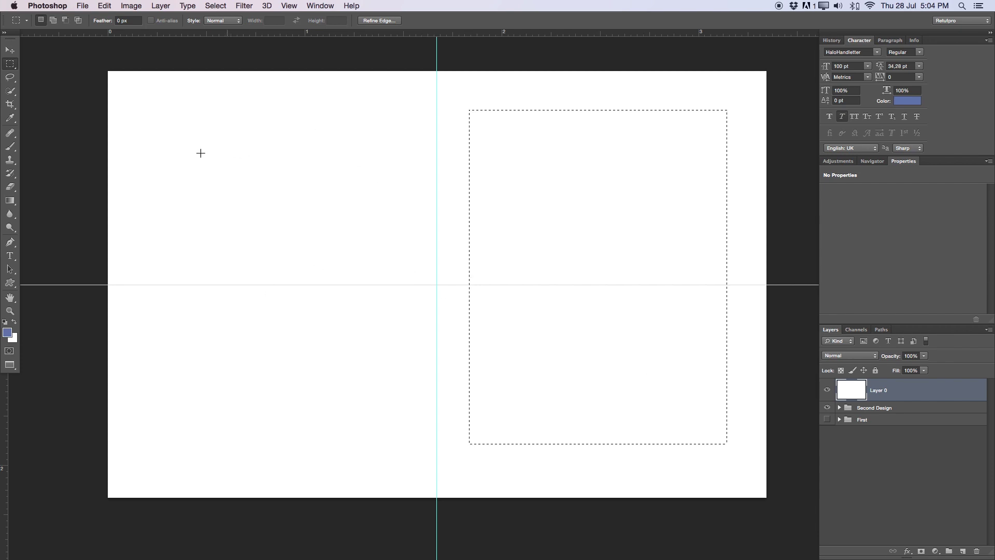
pyautogui.moveTo(160, 111); pyautogui.dragTo(407, 427)
pyautogui.click(313, 142)
pyautogui.click(9, 242)
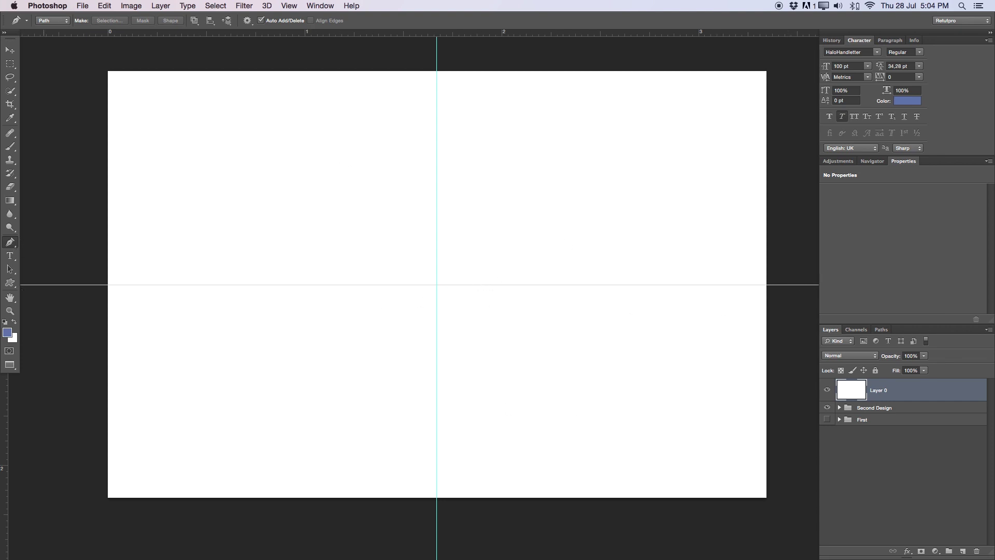
pyautogui.click(828, 390)
# Move Logo copy out of Second Design to the top and reshow the white layer
pyautogui.click(840, 407)
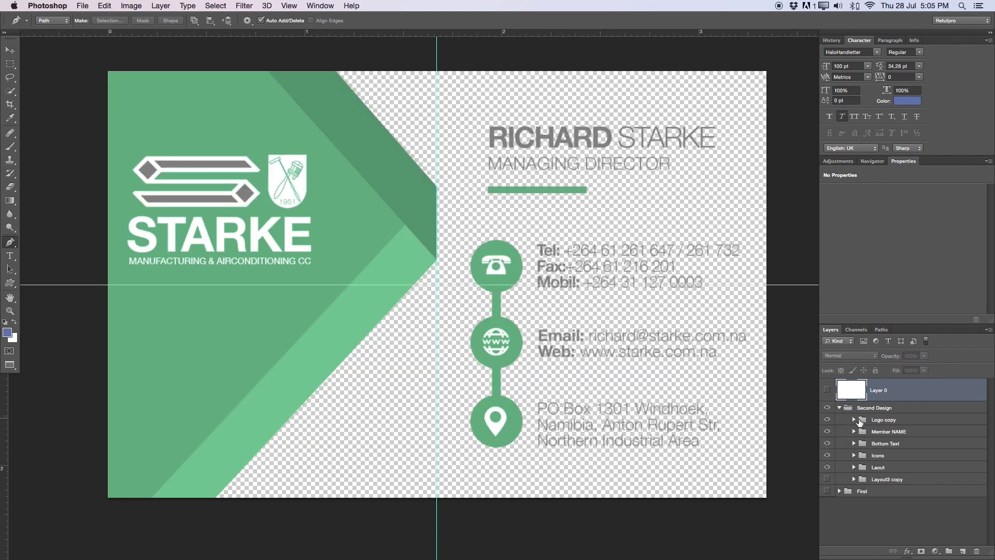
pyautogui.moveTo(871, 424); pyautogui.dragTo(915, 376)
pyautogui.click(828, 404)
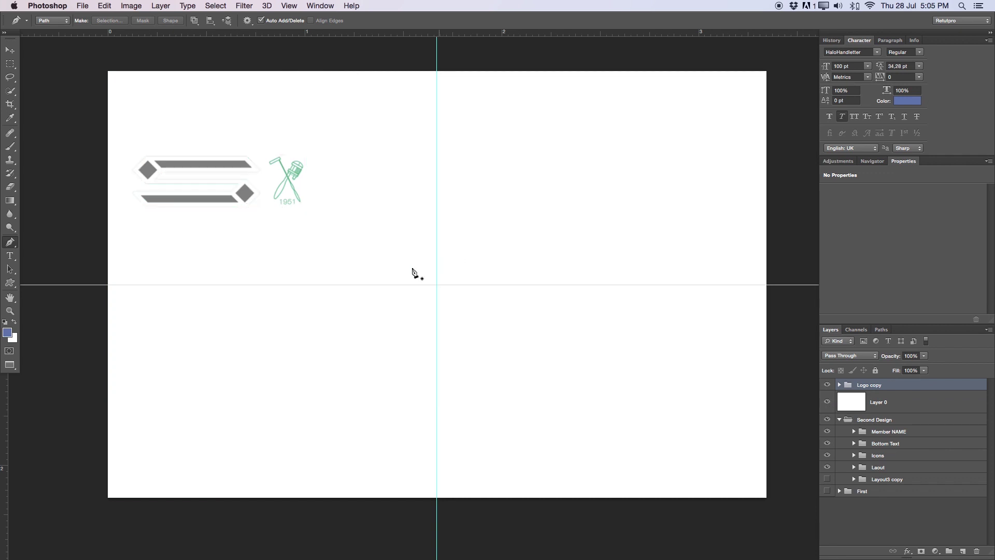
# Duplicate Layer 0, invert the copy to black, and nudge the logo right
pyautogui.click(902, 405)
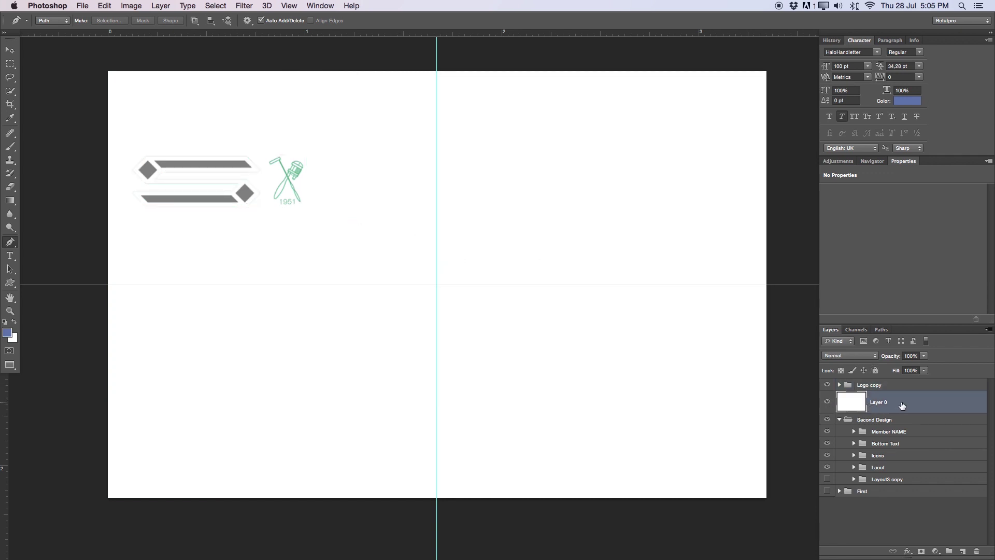
pyautogui.press('super+j')
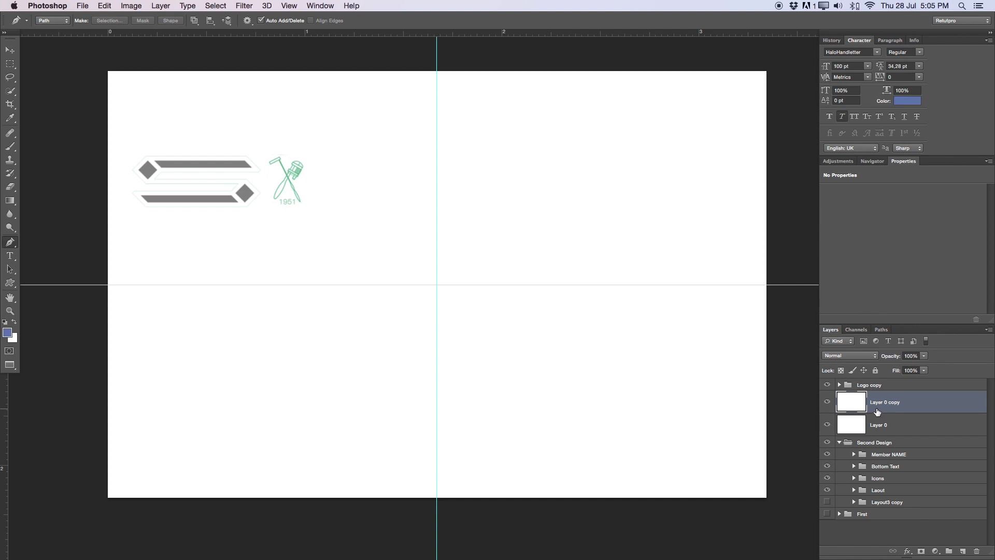
pyautogui.press('super+i')
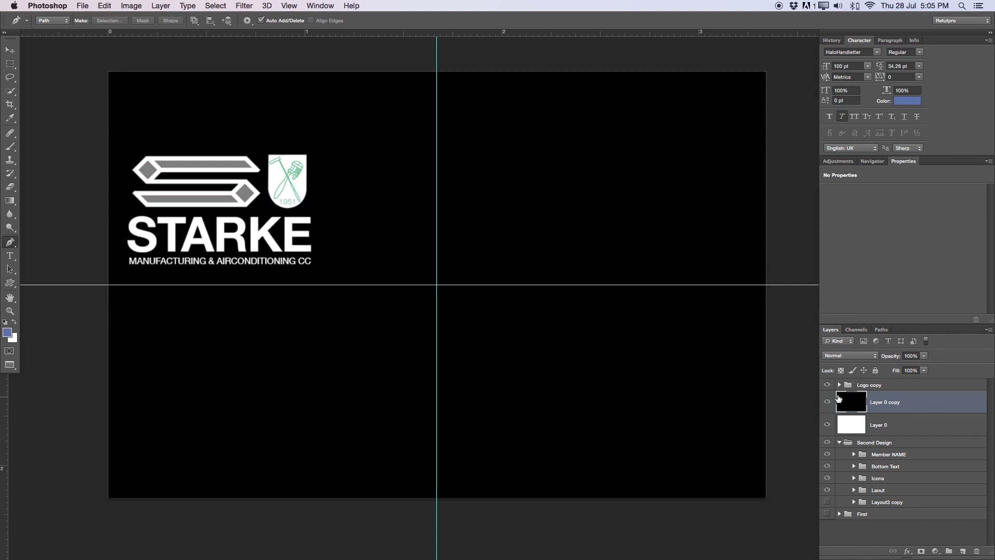
pyautogui.hotkey('alt', ']')
pyautogui.press('v')
pyautogui.click(340, 261)
pyautogui.moveTo(340, 260); pyautogui.dragTo(384, 257)
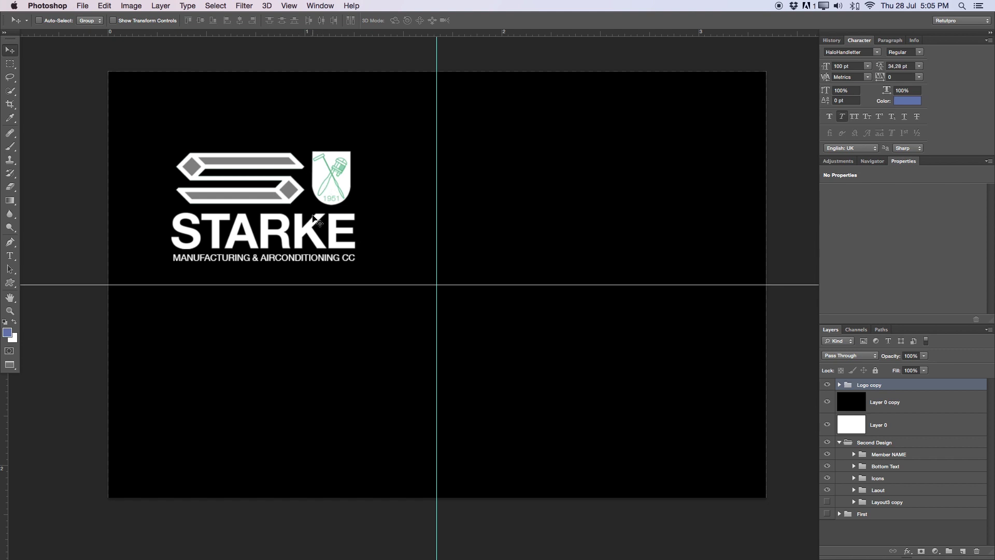
# Zoom in on the white STARKE logo over the black Layer 0 copy
pyautogui.press('z')
pyautogui.moveTo(316, 220); pyautogui.dragTo(456, 193)
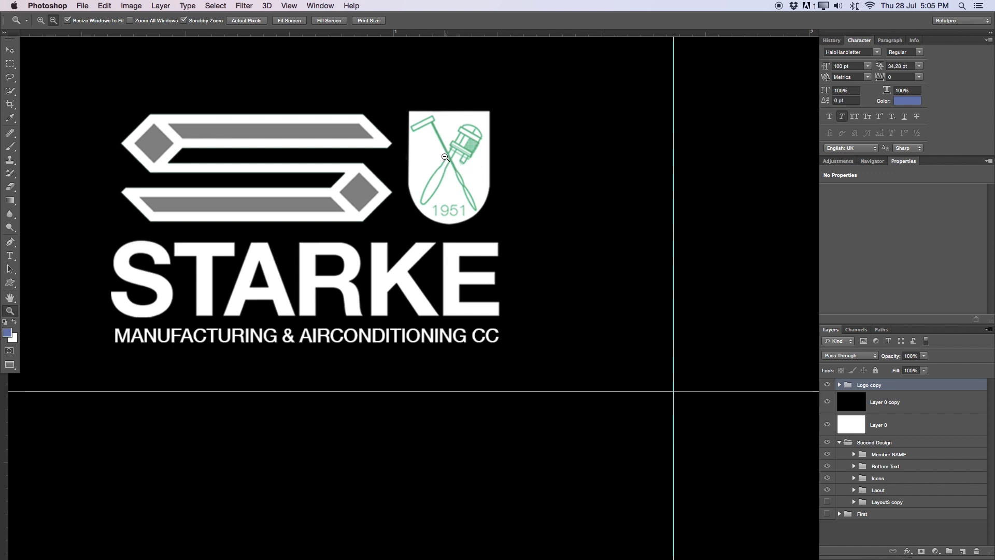
# Move Layer 0 into Second Design, invert Layer 0 copy to white, and hide it
pyautogui.keyDown('alt'); pyautogui.click(415, 158); pyautogui.keyUp('alt')
pyautogui.moveTo(415, 158); pyautogui.dragTo(500, 197)
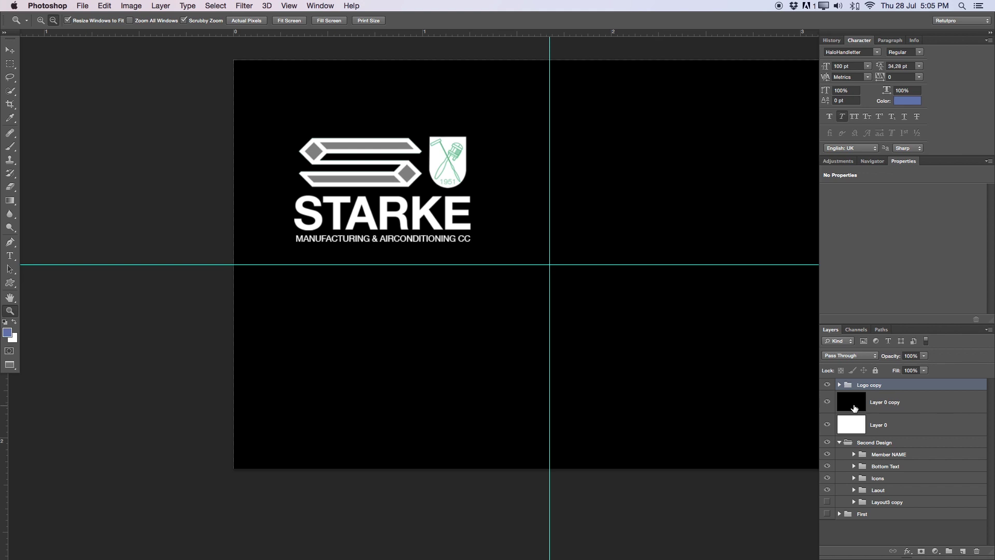
pyautogui.moveTo(853, 424); pyautogui.dragTo(863, 490)
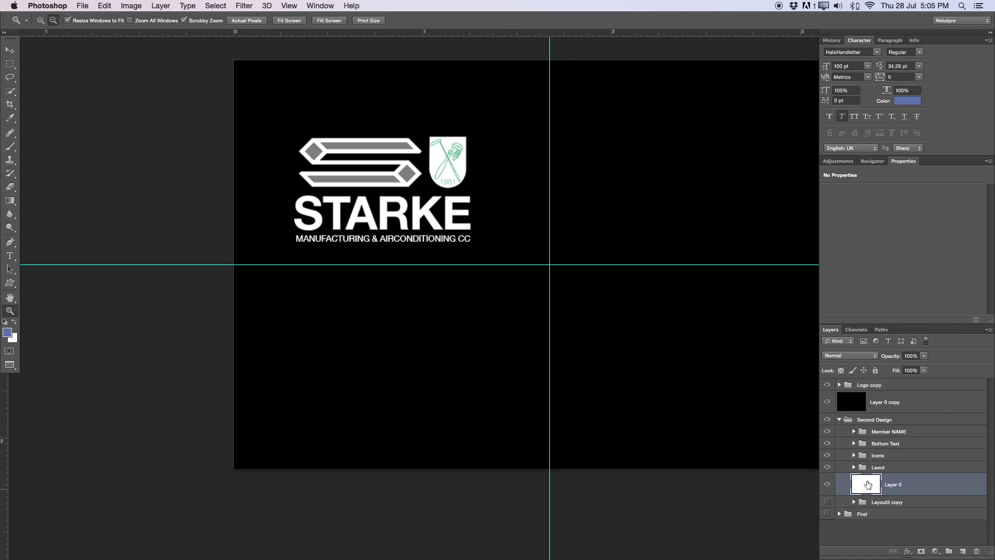
pyautogui.click(880, 401)
pyautogui.press('super+i')
pyautogui.click(828, 401)
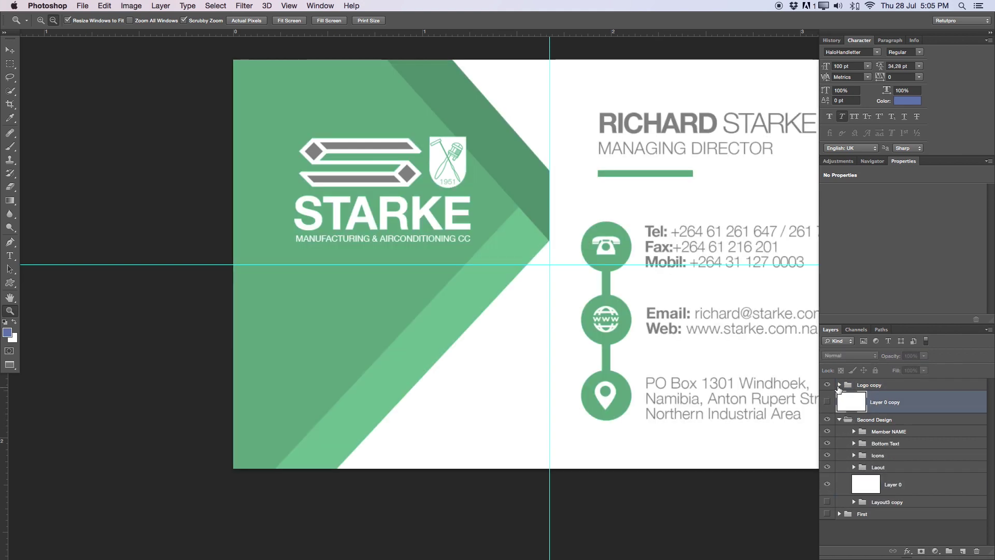
# Inspect the shield emblem close up, then zoom back out to the whole card
pyautogui.click(828, 385)
pyautogui.click(828, 385)
pyautogui.hscroll(3, 416, 97)
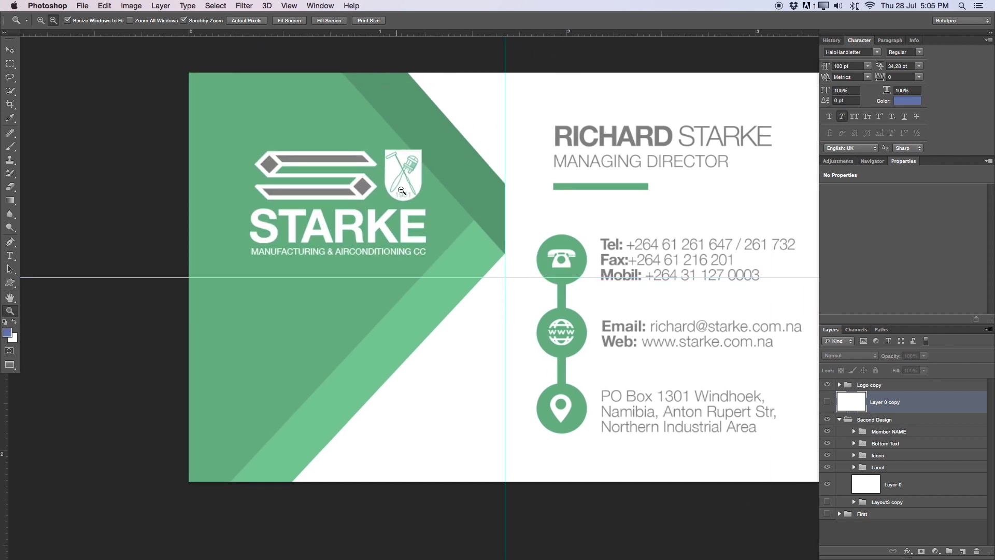
pyautogui.click(406, 172)
pyautogui.click(420, 112)
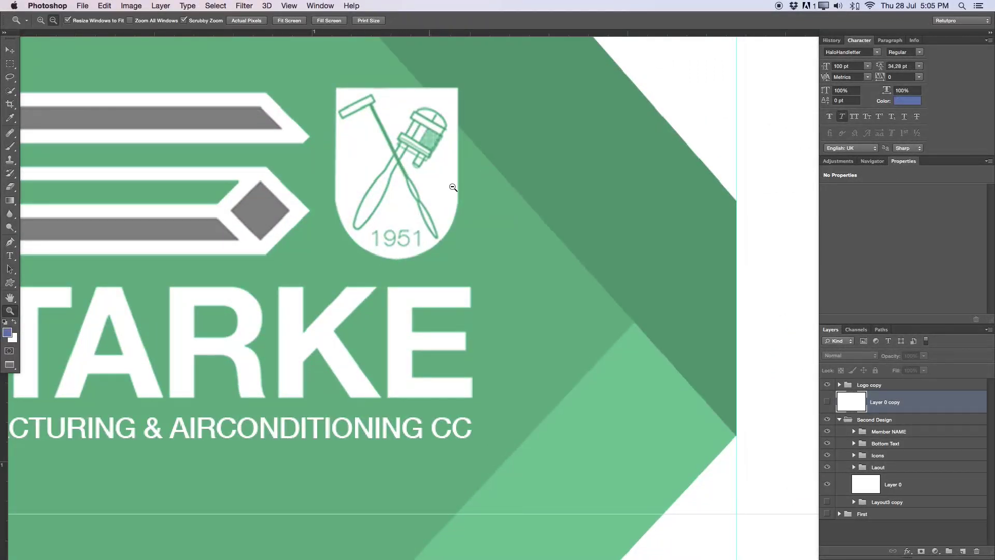
pyautogui.keyDown('alt'); pyautogui.click(459, 167); pyautogui.keyUp('alt')
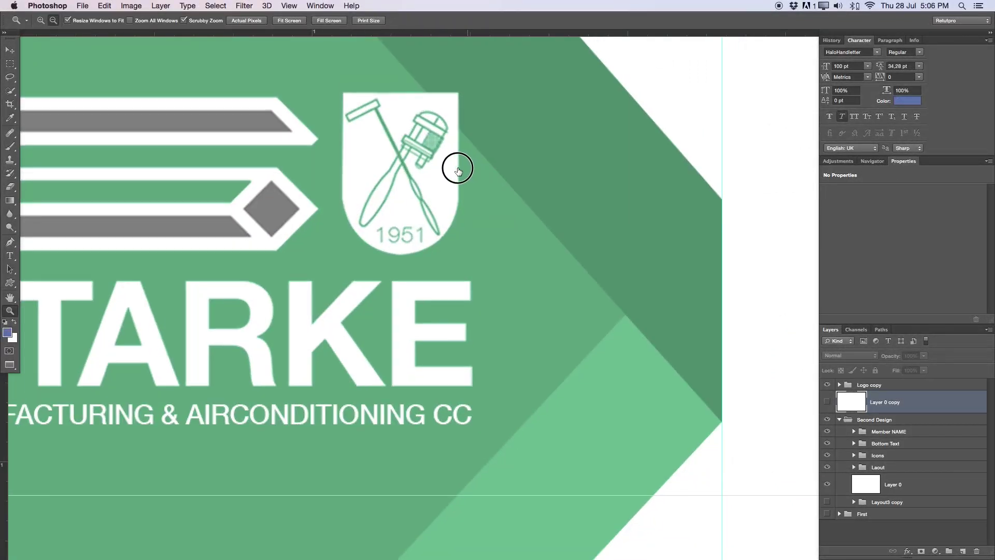
pyautogui.keyDown('alt'); pyautogui.click(446, 160); pyautogui.keyUp('alt')
pyautogui.keyDown('alt'); pyautogui.click(425, 153); pyautogui.keyUp('alt')
pyautogui.moveTo(416, 147); pyautogui.dragTo(464, 191)
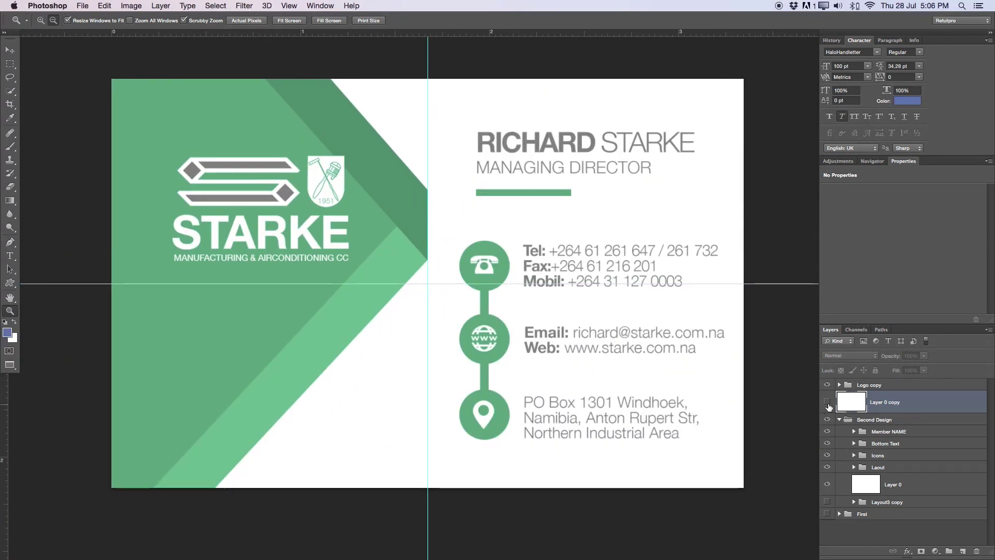
# Show Layer 0 copy again and rename it 'Canvas'
pyautogui.click(827, 401)
pyautogui.doubleClick(879, 403)
pyautogui.press('BackSpace')
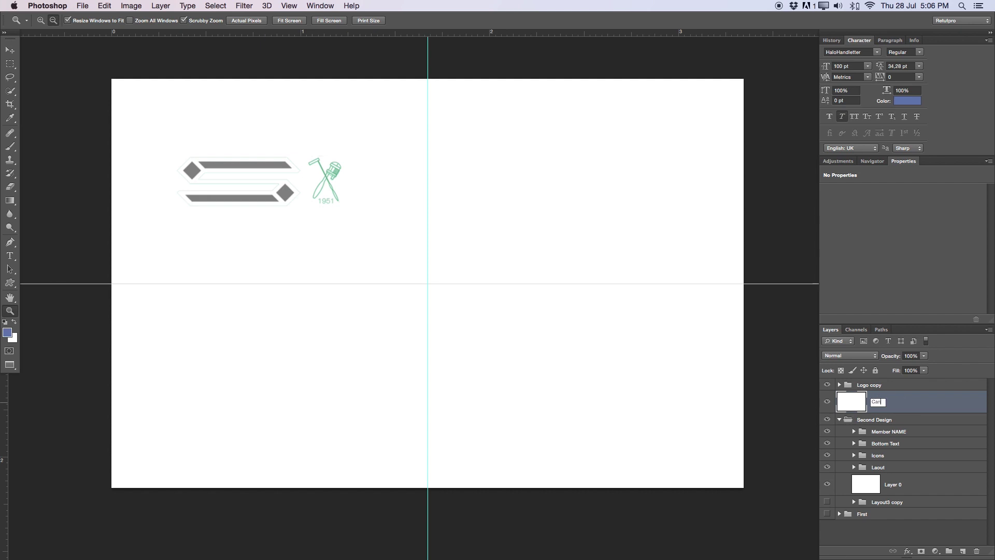
pyautogui.write('Canvas')
pyautogui.press('Return')
# Toggle the Logo copy group on and off to compare it against the white Canvas
pyautogui.click(828, 385)
pyautogui.click(828, 385)
pyautogui.click(840, 386)
pyautogui.click(835, 404)
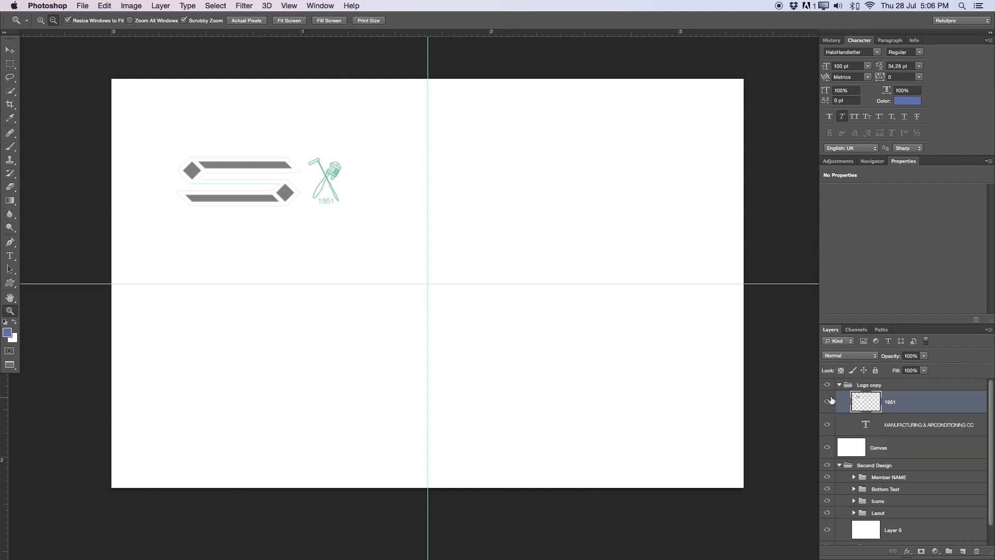
pyautogui.click(827, 384)
pyautogui.click(840, 385)
pyautogui.click(828, 385)
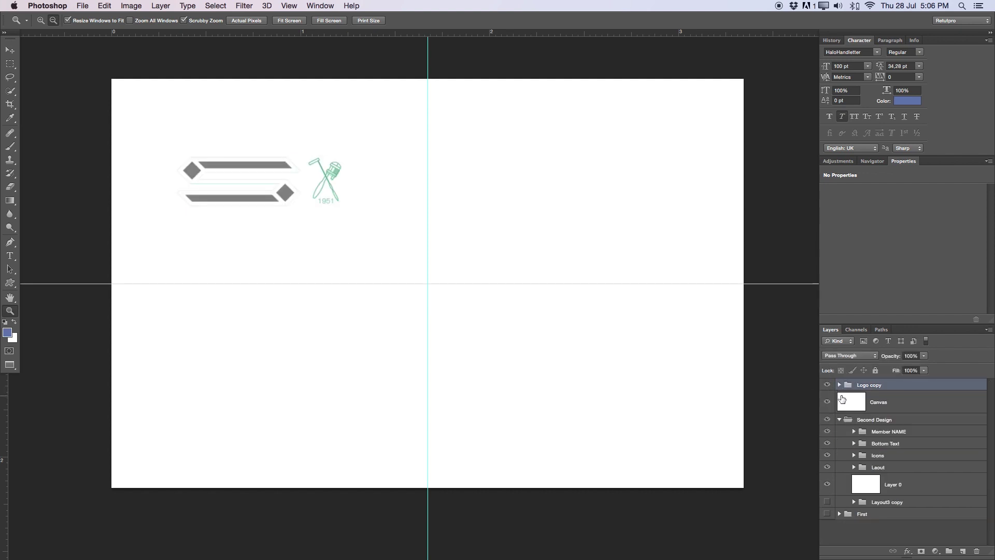
pyautogui.click(839, 400)
pyautogui.click(828, 386)
pyautogui.click(827, 386)
pyautogui.click(828, 386)
pyautogui.click(828, 386)
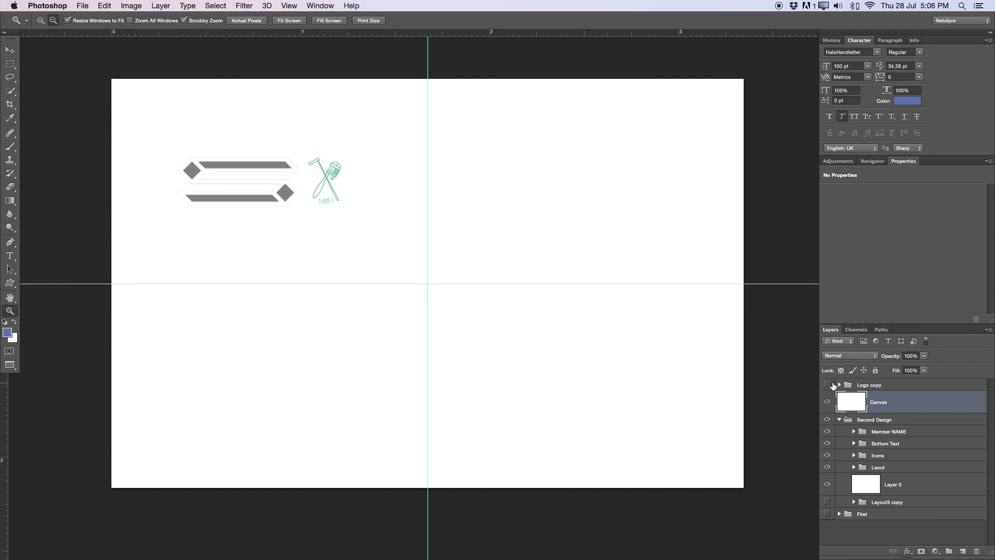
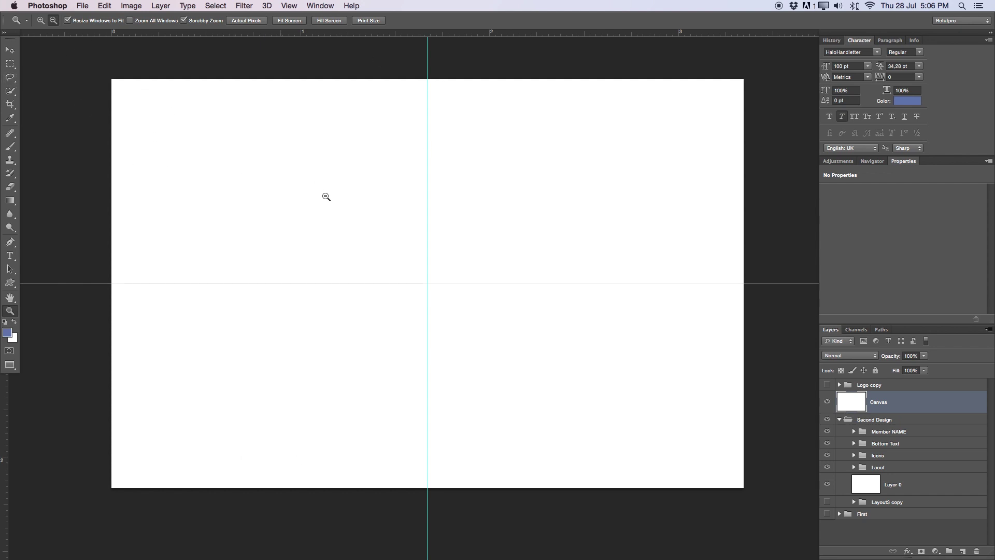
# Select the Elliptical Marquee tool
pyautogui.click(7, 69)
pyautogui.click(52, 72)
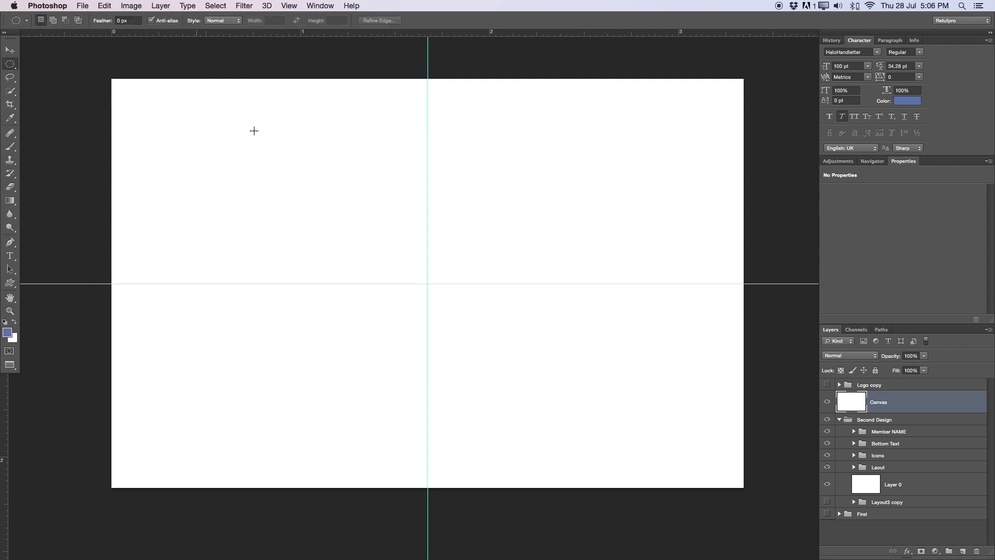
pyautogui.click(11, 243)
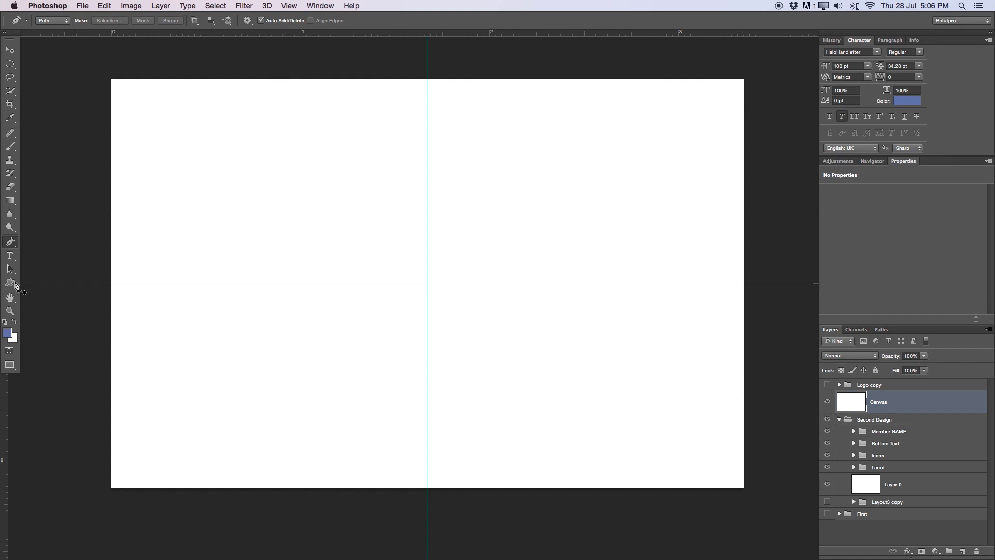
pyautogui.click(10, 50)
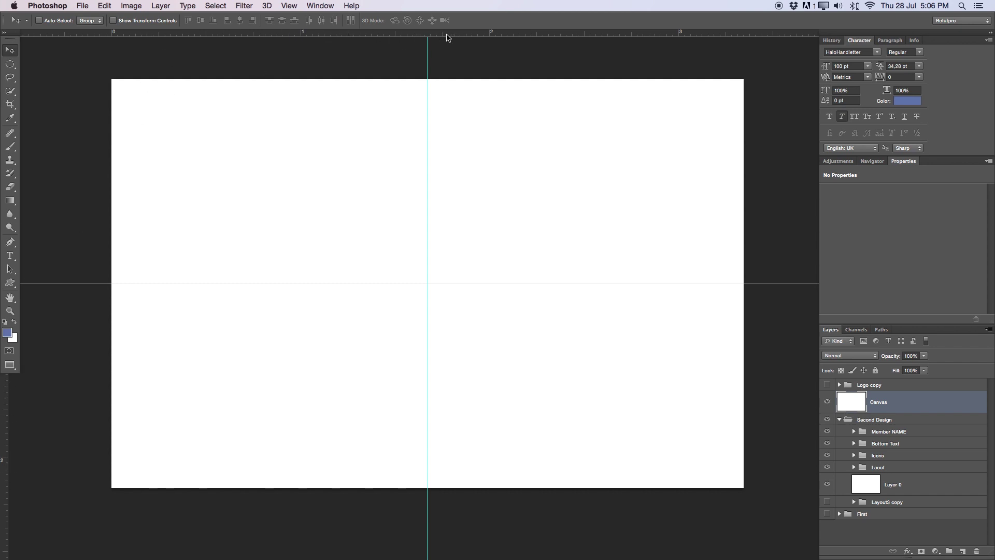
pyautogui.click(288, 6)
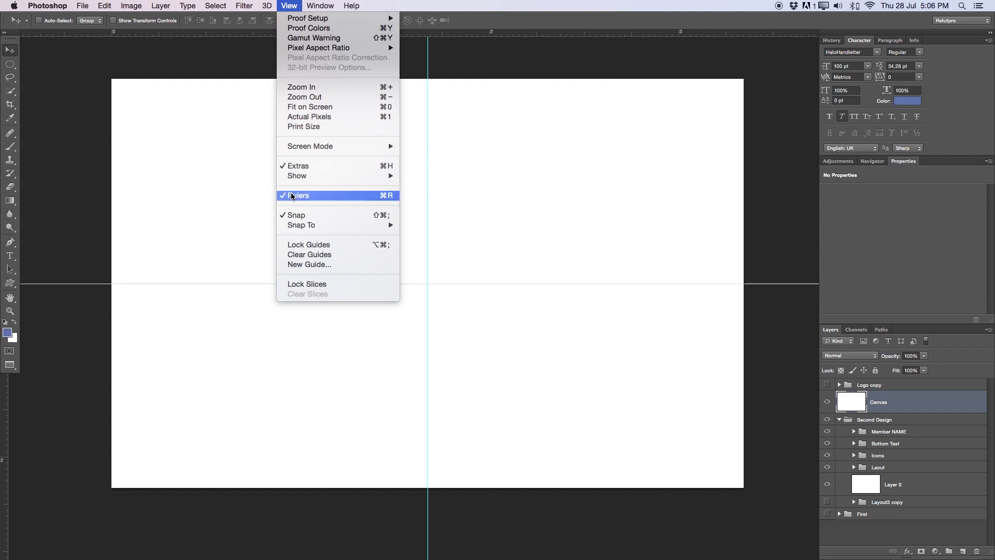
pyautogui.click(11, 72)
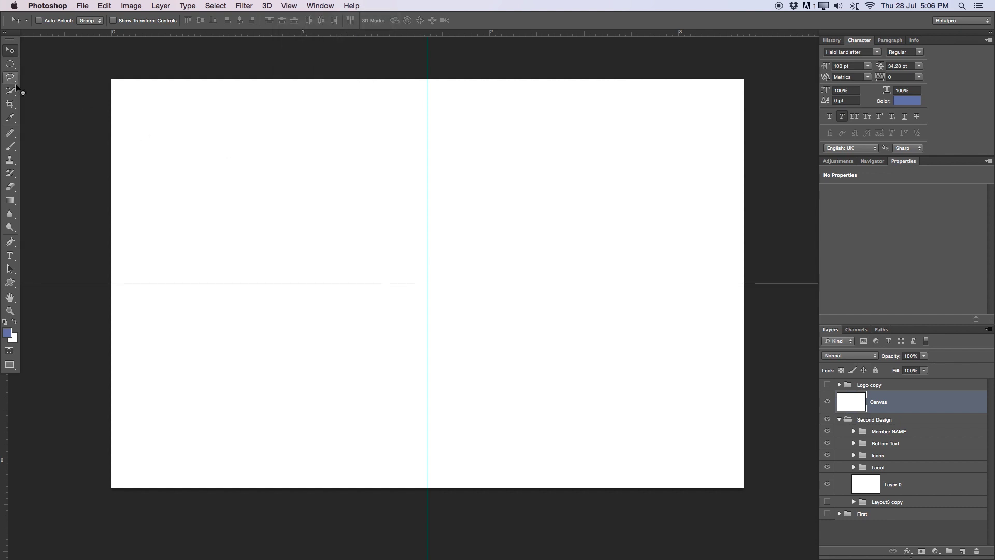
# Drag four vertical guides toward the canvas's left edge, then add empty Layer 15 above Canvas
pyautogui.moveTo(5, 409); pyautogui.dragTo(265, 94)
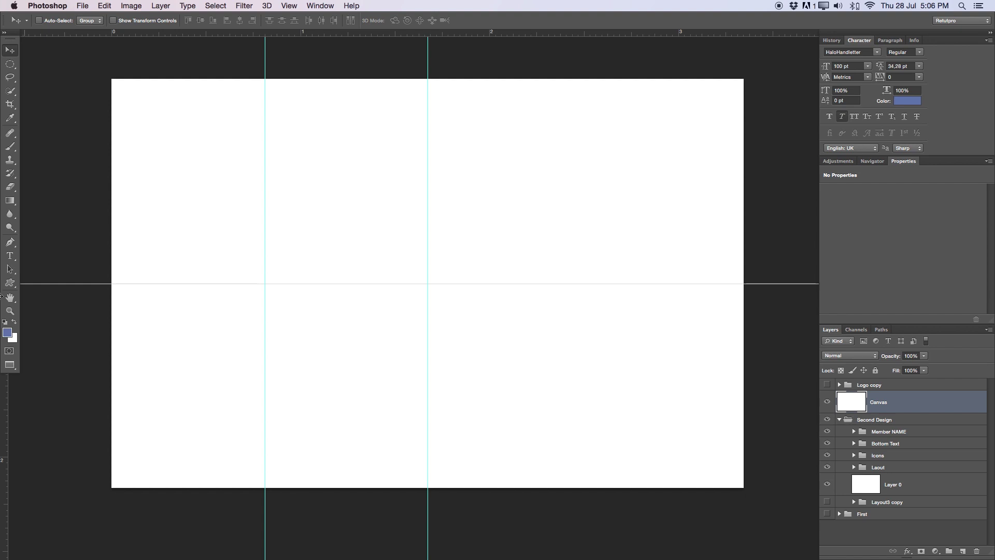
pyautogui.moveTo(6, 435); pyautogui.dragTo(303, 98)
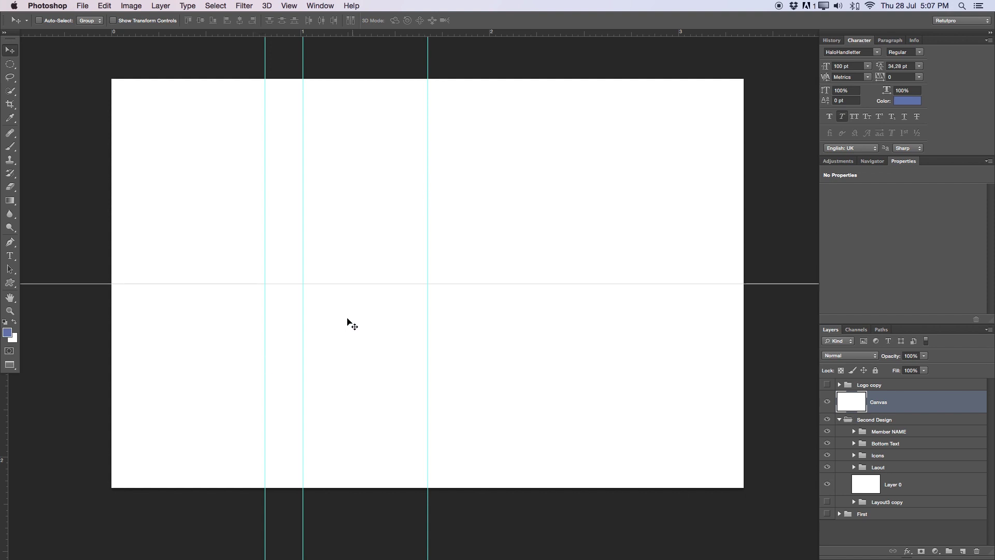
pyautogui.moveTo(10, 472); pyautogui.dragTo(188, 476)
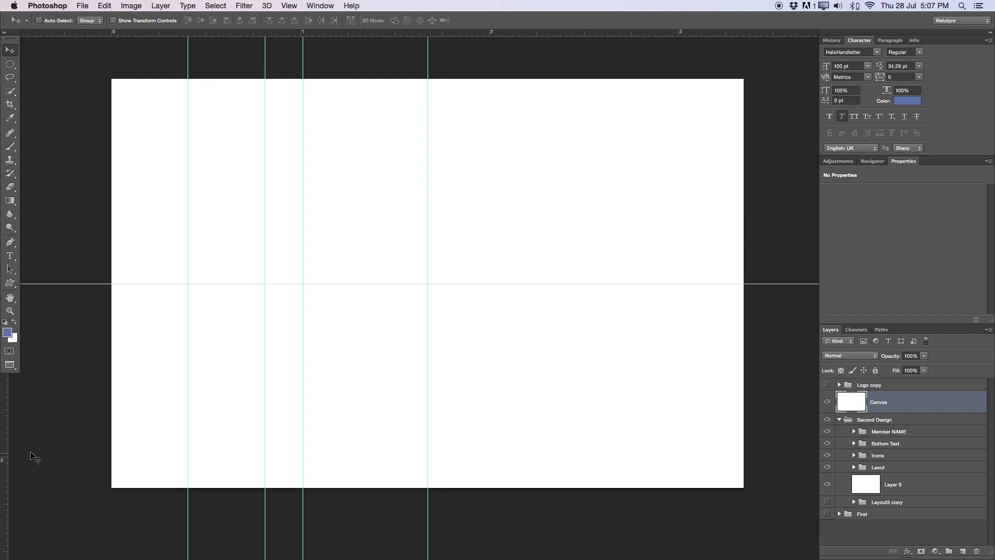
pyautogui.moveTo(5, 444); pyautogui.dragTo(152, 445)
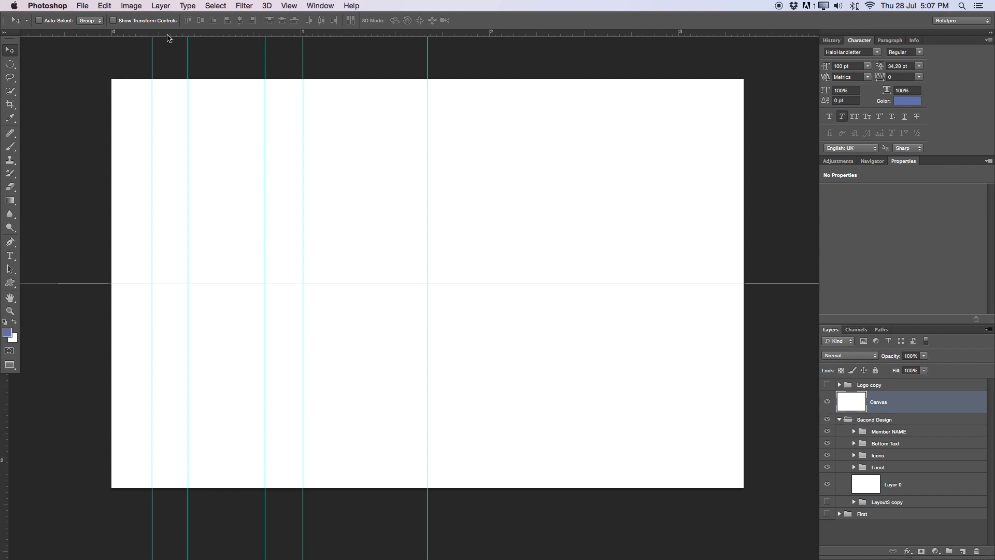
pyautogui.click(963, 552)
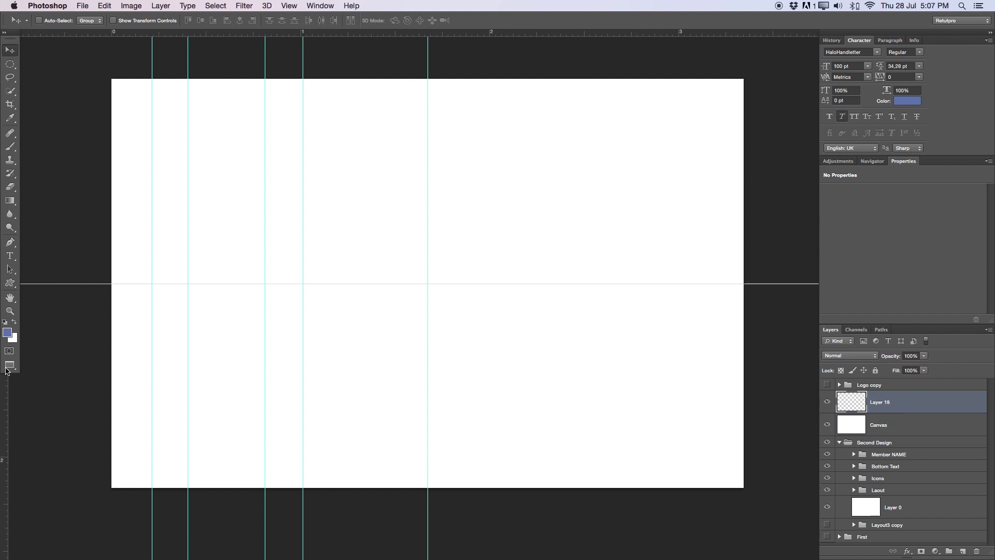
# With the Pen tool, place band anchor points on the top edge and the central guide
pyautogui.click(10, 242)
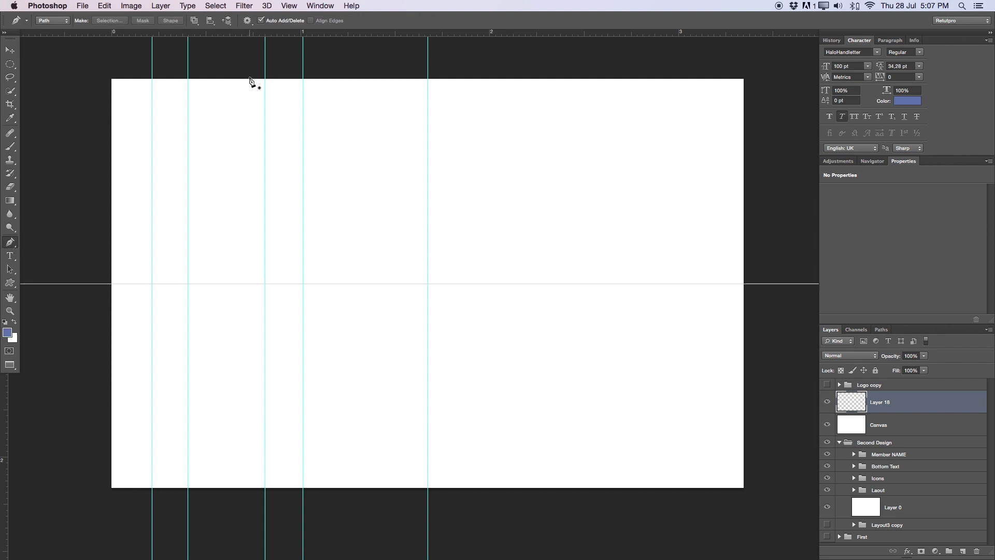
pyautogui.click(304, 79)
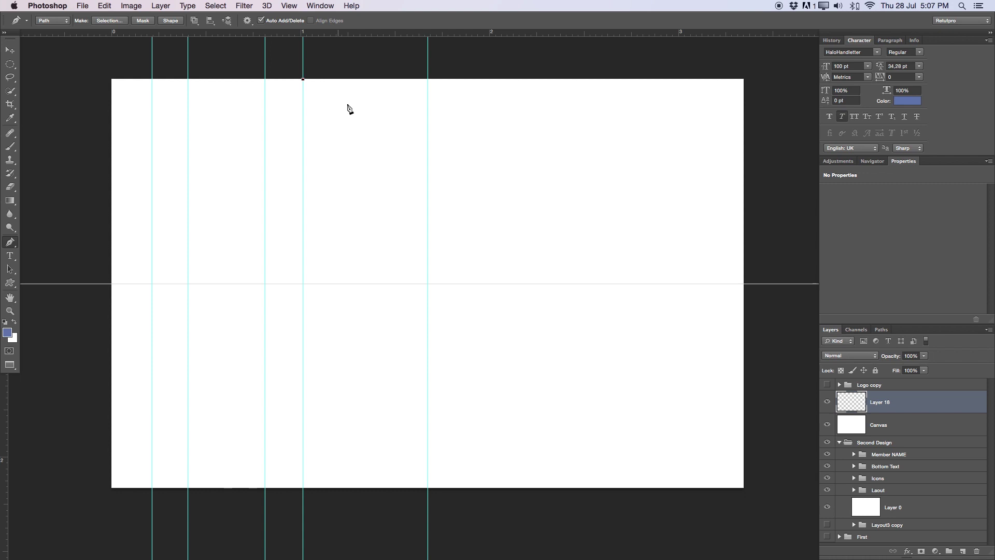
pyautogui.click(428, 199)
pyautogui.click(427, 240)
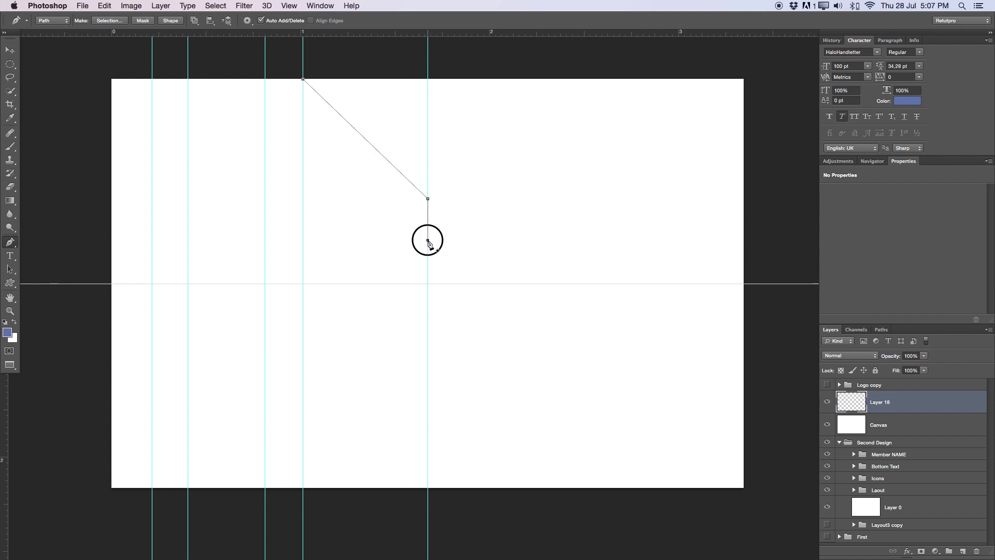
pyautogui.click(265, 79)
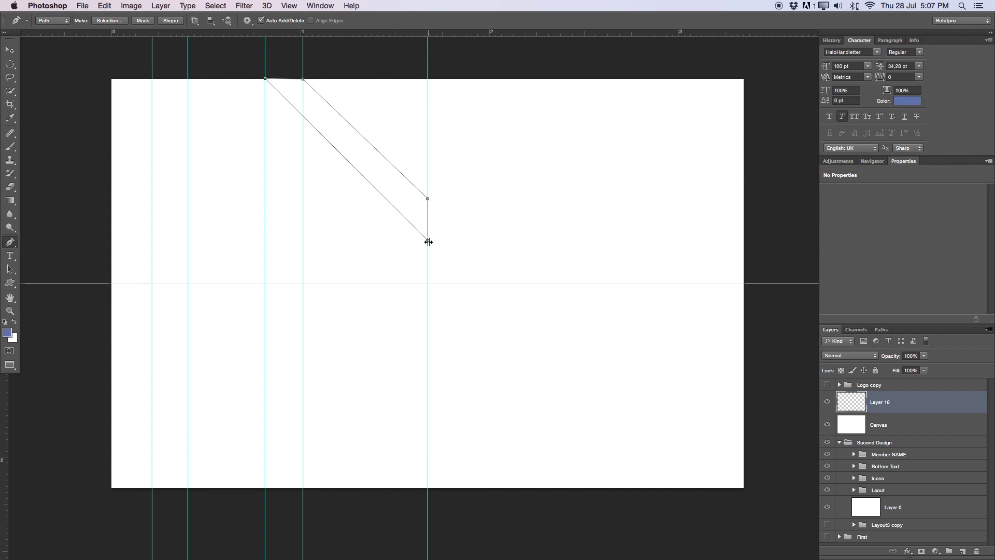
# Adjust the bottom point, close the band path, and return the central guide to the canvas centre
pyautogui.moveTo(428, 251); pyautogui.dragTo(495, 247)
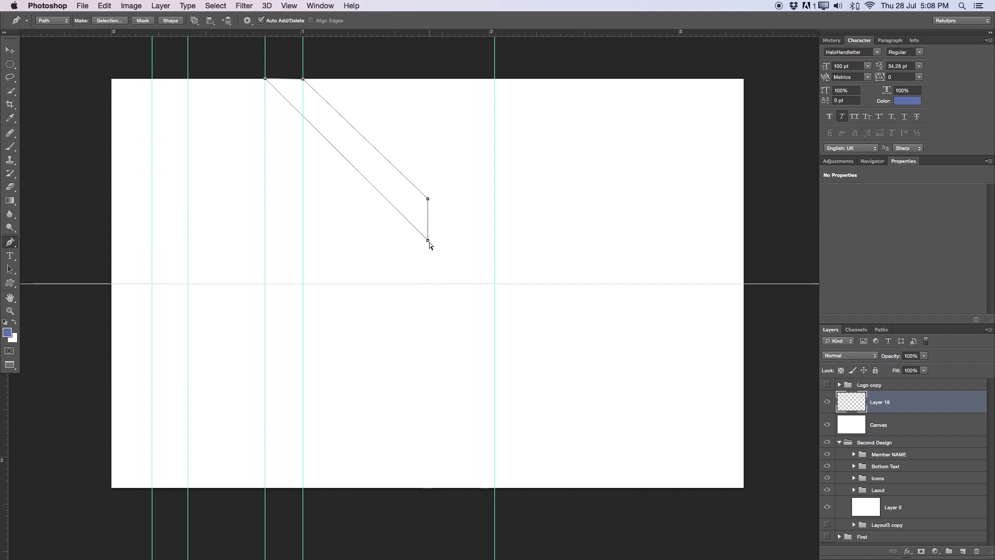
pyautogui.moveTo(428, 240); pyautogui.dragTo(428, 235)
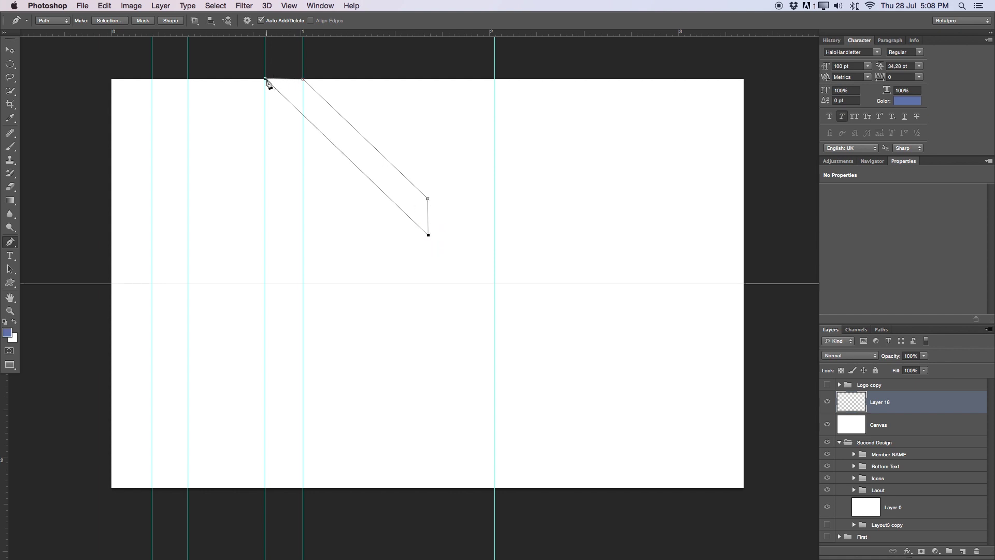
pyautogui.moveTo(428, 236); pyautogui.dragTo(429, 235)
pyautogui.press('v')
pyautogui.moveTo(493, 301); pyautogui.dragTo(428, 291)
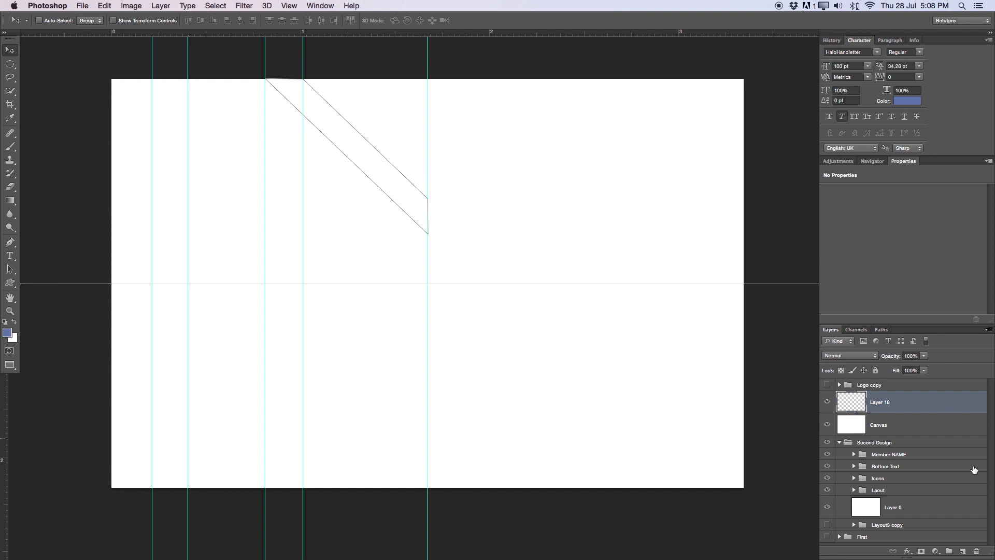
# Rename Layer 18 to 'New'
pyautogui.doubleClick(880, 403)
pyautogui.write('New')
pyautogui.press('Return')
# Convert the diagonal band path into an active selection
pyautogui.press('p')
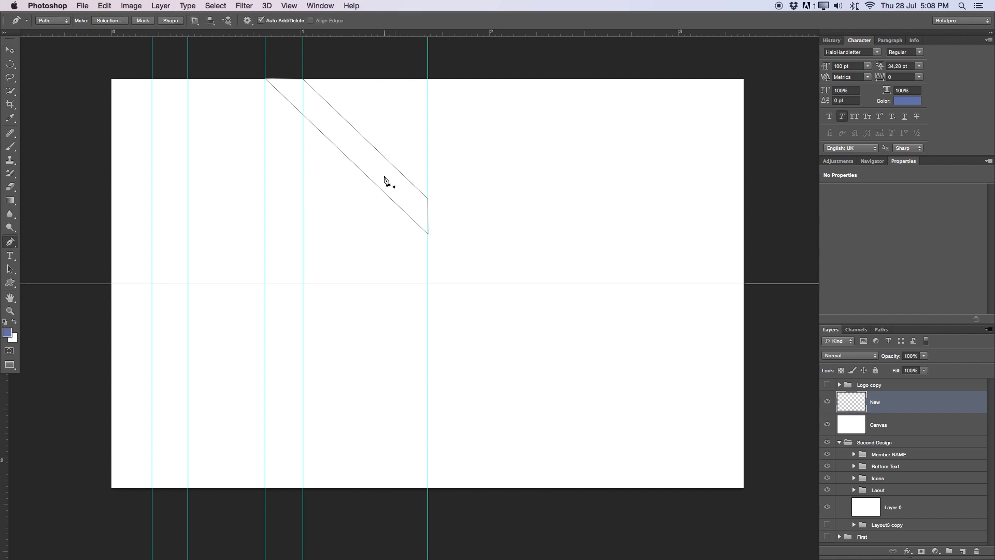
pyautogui.rightClick(363, 161)
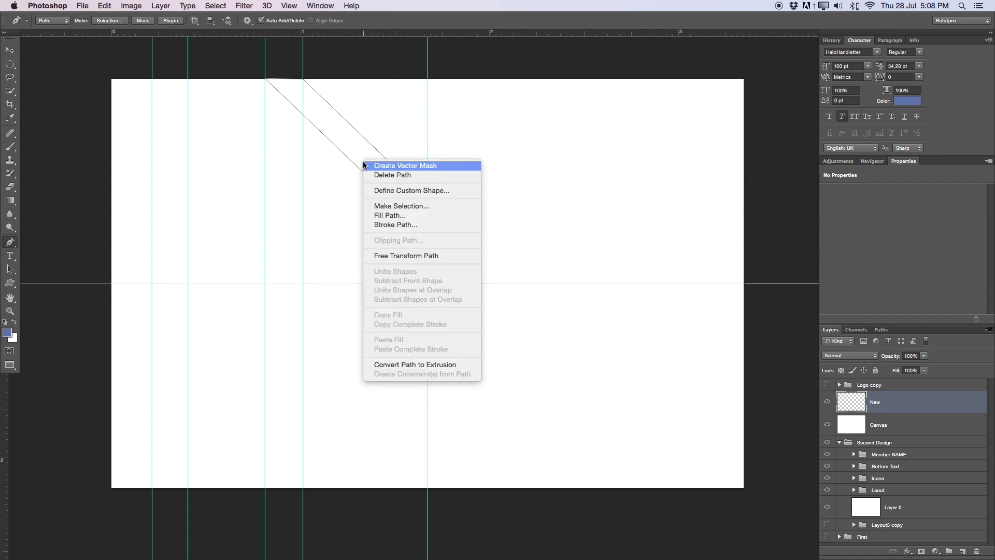
pyautogui.click(396, 207)
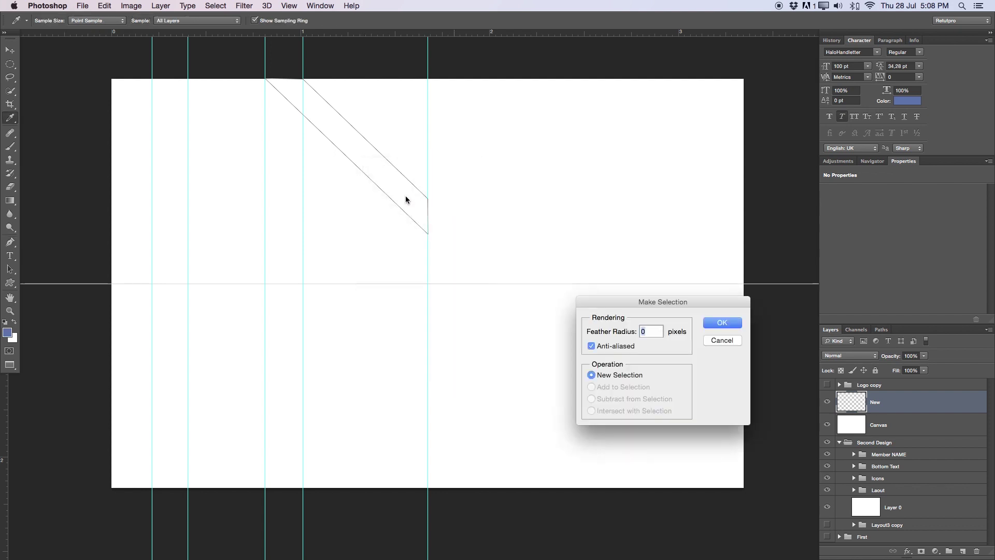
pyautogui.click(721, 324)
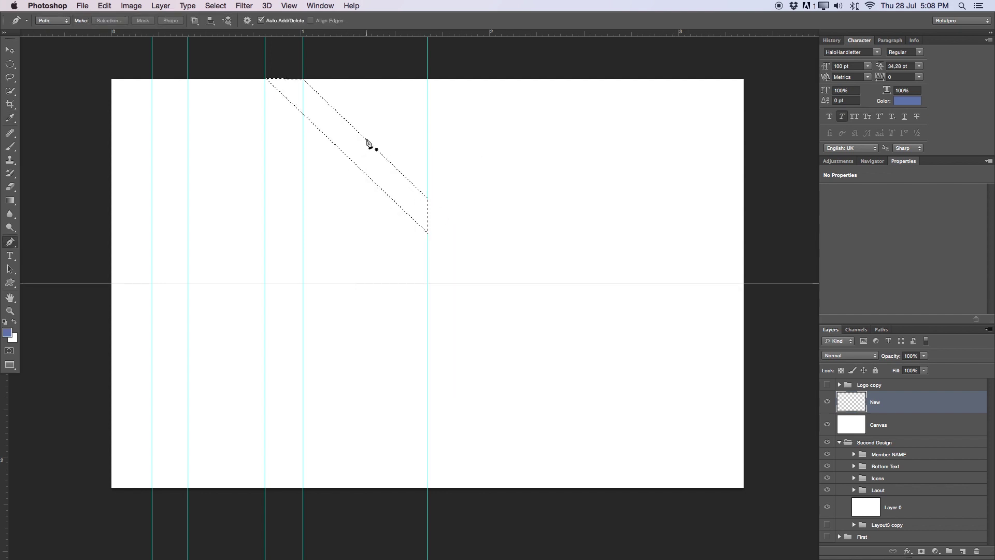
# Switch to the Rectangular Marquee tool and bring up Fill for the selection
pyautogui.press('m')
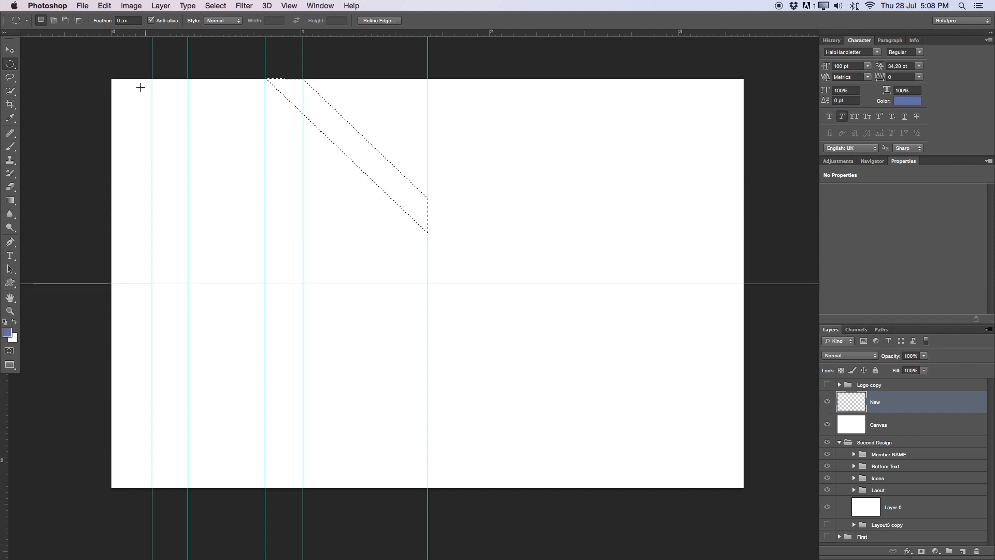
pyautogui.moveTo(10, 63); pyautogui.dragTo(48, 62)
pyautogui.rightClick(373, 167)
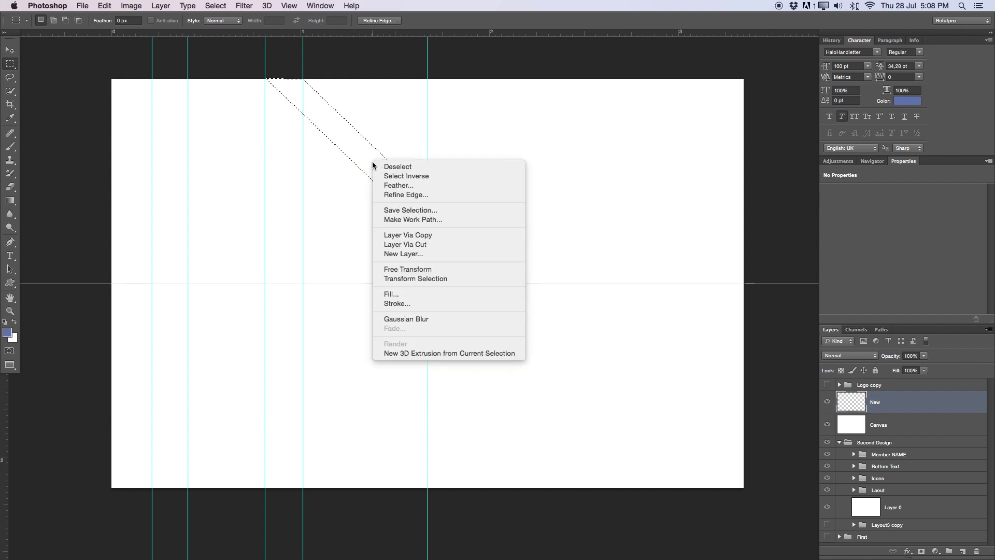
pyautogui.click(397, 294)
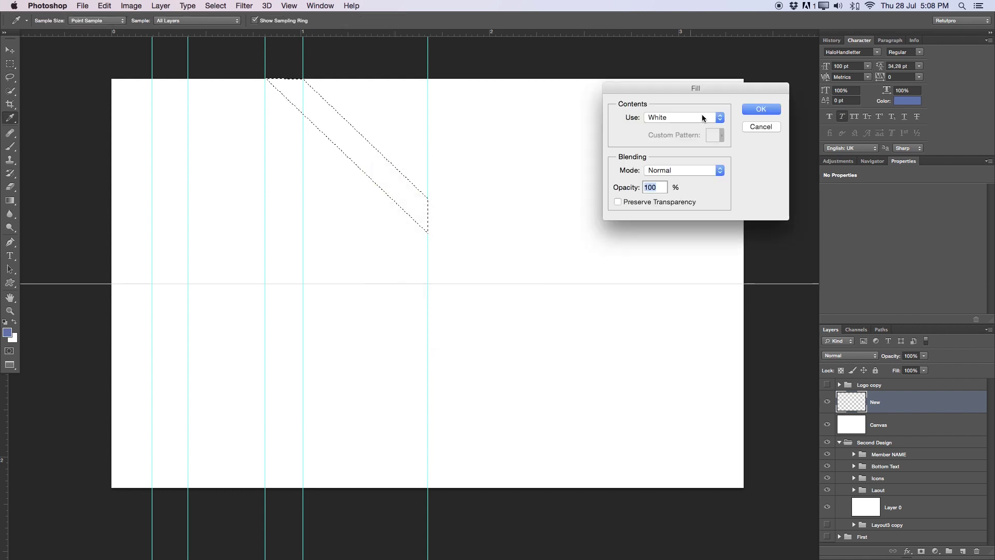
# Fill the band selection with a custom dark green colour
pyautogui.click(680, 118)
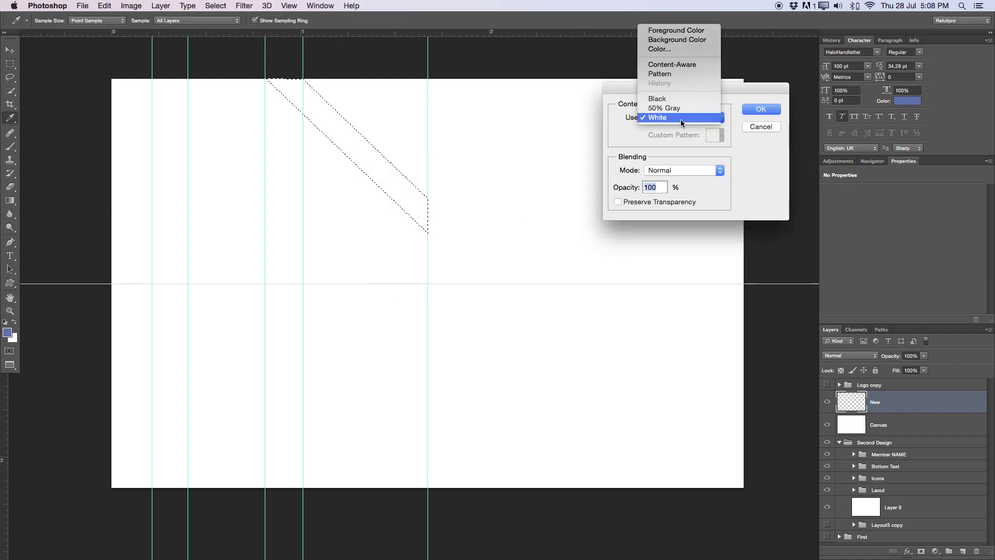
pyautogui.click(663, 49)
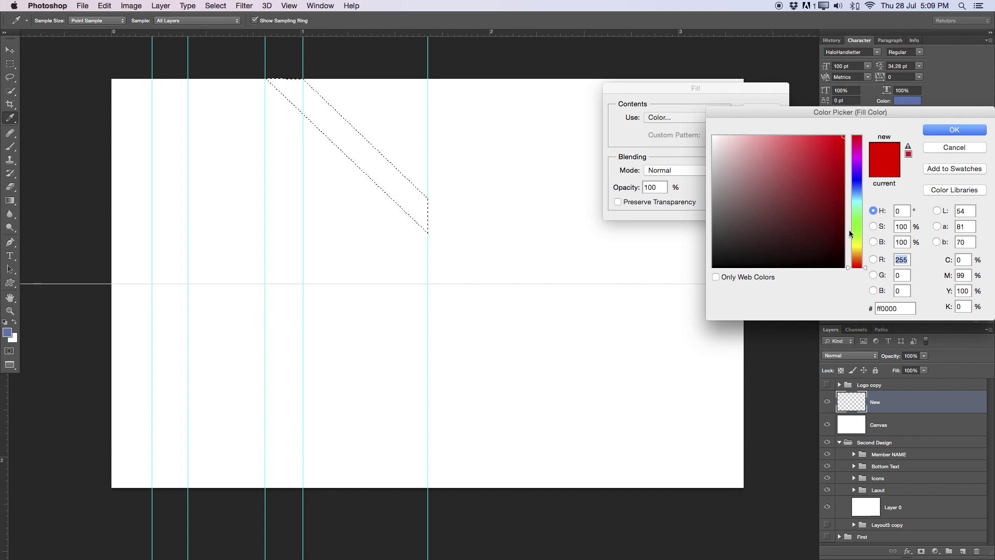
pyautogui.moveTo(851, 226); pyautogui.dragTo(856, 211)
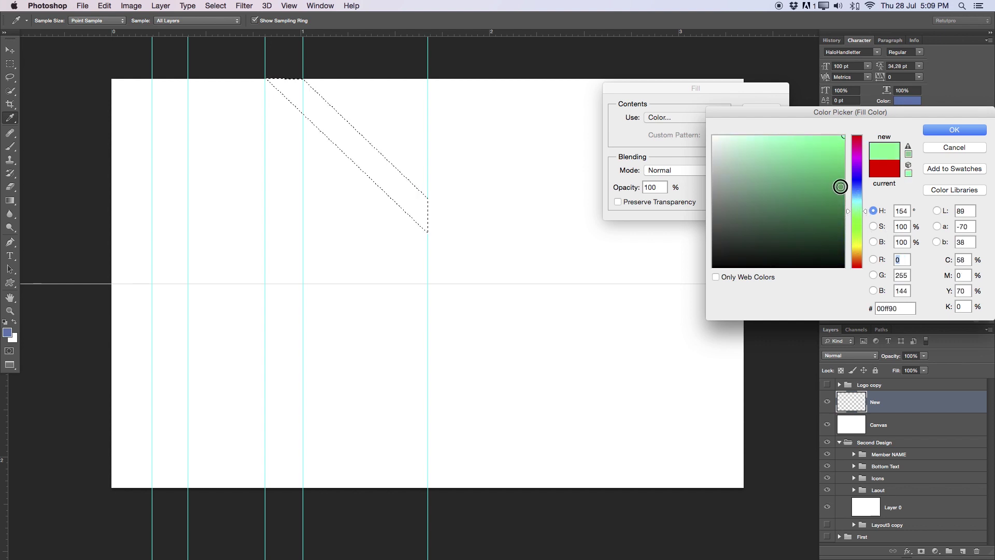
pyautogui.click(843, 192)
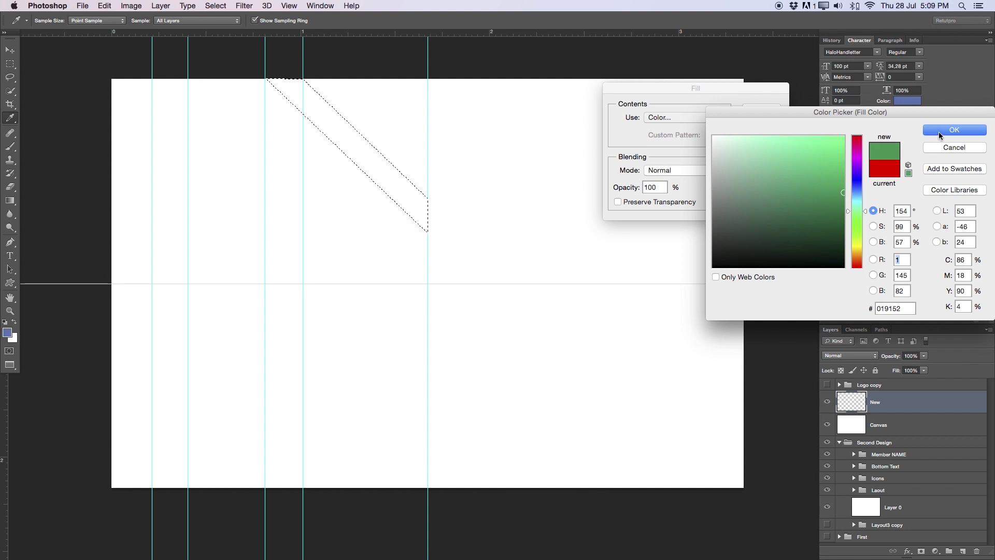
pyautogui.click(939, 130)
pyautogui.press('Return')
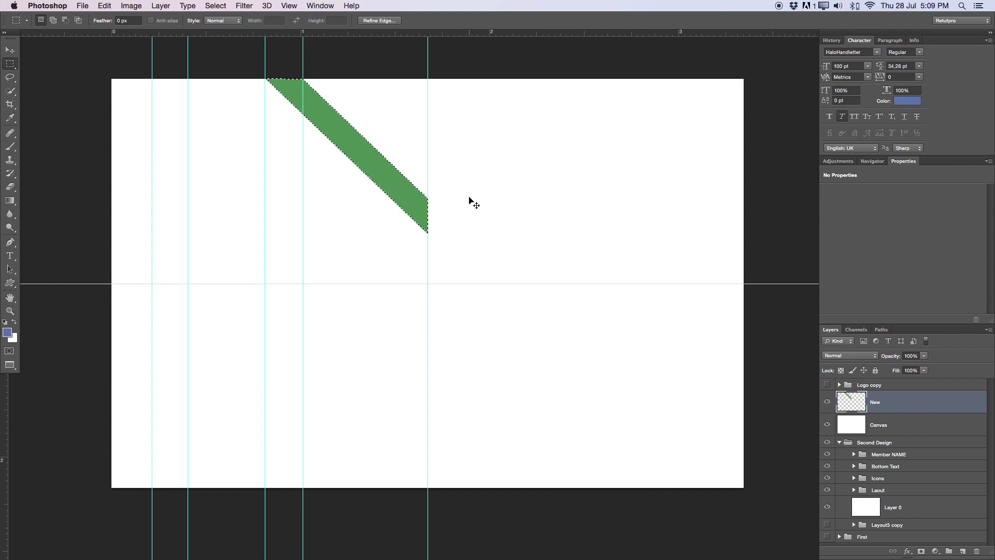
# Deselect, then add horizontal guides at the band's upper right corner and bottom tip
pyautogui.click(350, 130)
pyautogui.click(9, 50)
pyautogui.moveTo(473, 33); pyautogui.dragTo(464, 197)
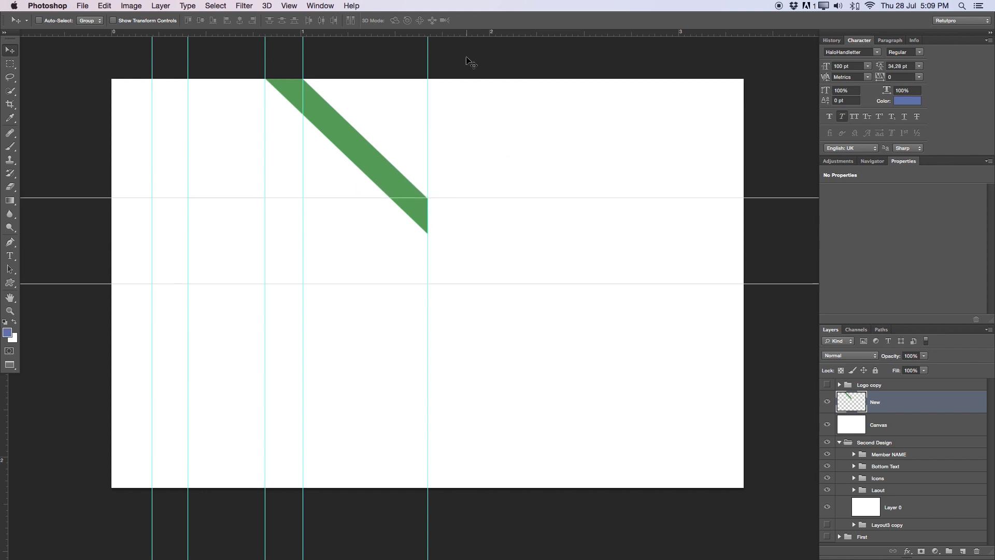
pyautogui.moveTo(466, 33); pyautogui.dragTo(453, 234)
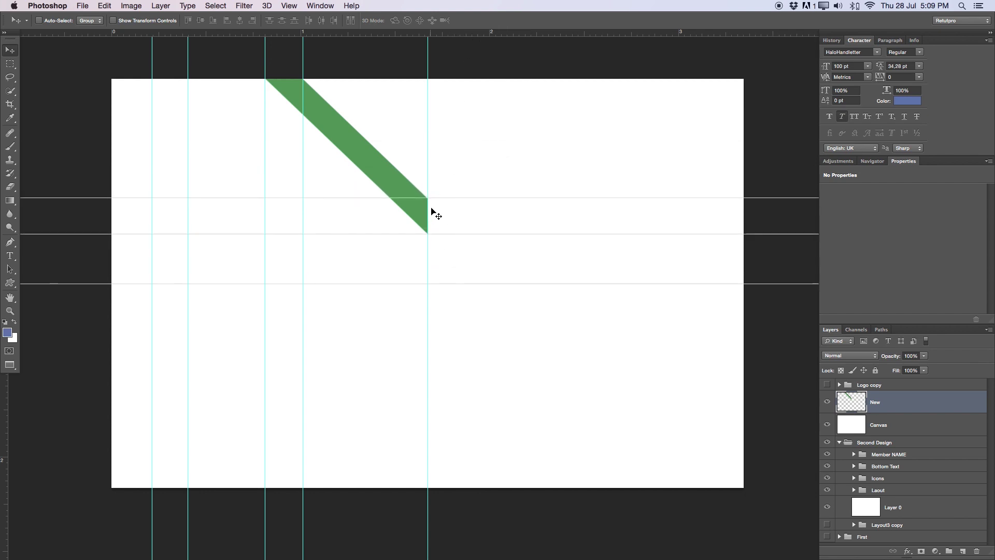
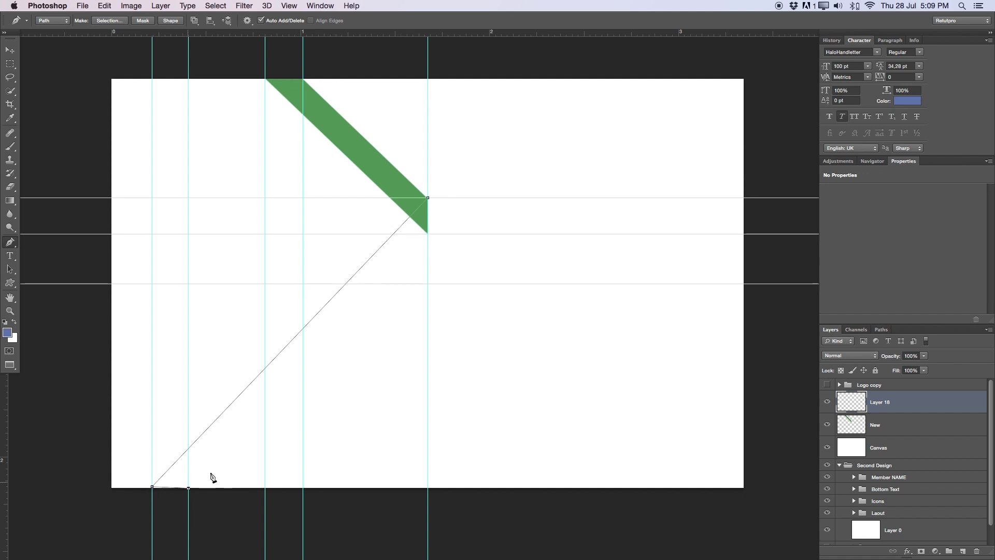
# Close a second stripe outline from the green stripe's corner down toward the card's bottom edge
pyautogui.click(428, 234)
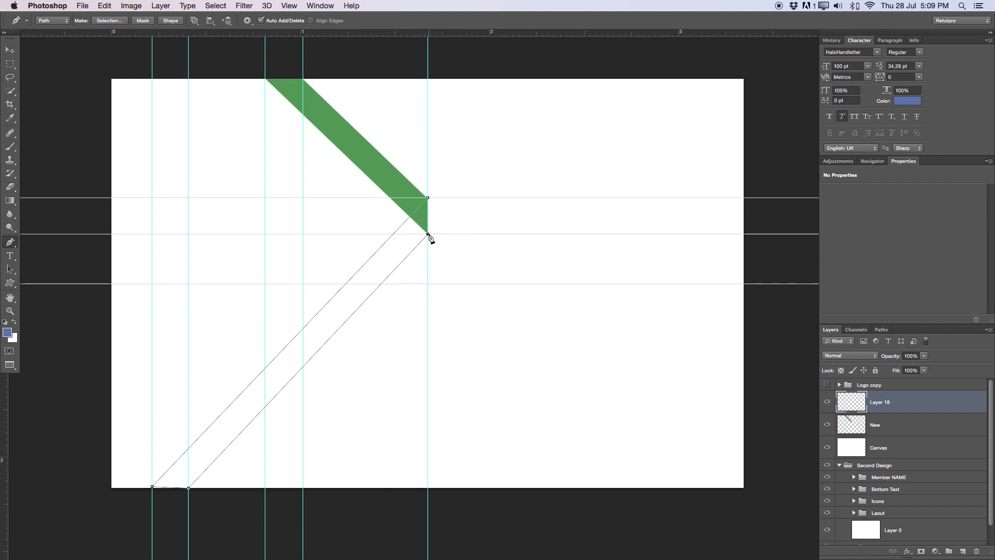
pyautogui.keyDown('super'); pyautogui.click(431, 199); pyautogui.keyUp('super')
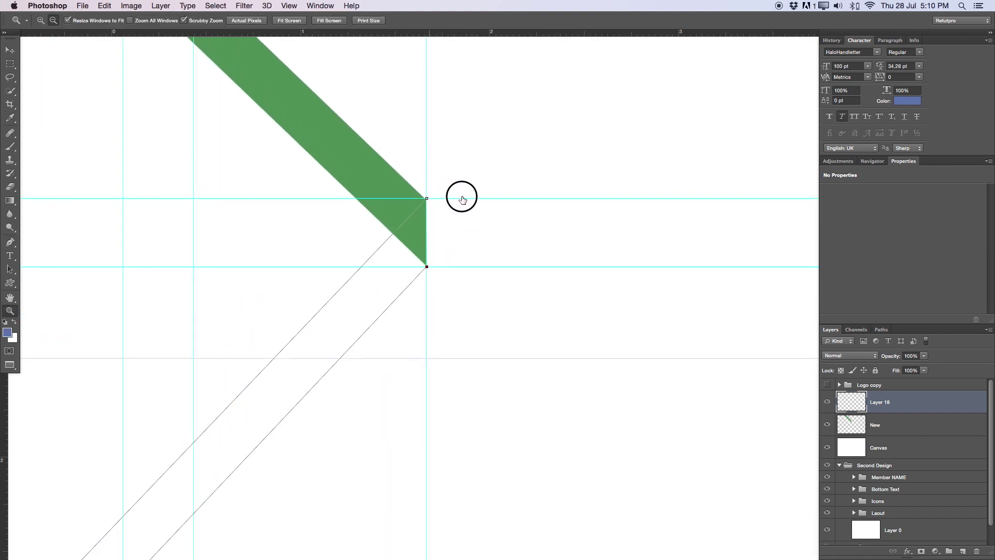
pyautogui.click(427, 200)
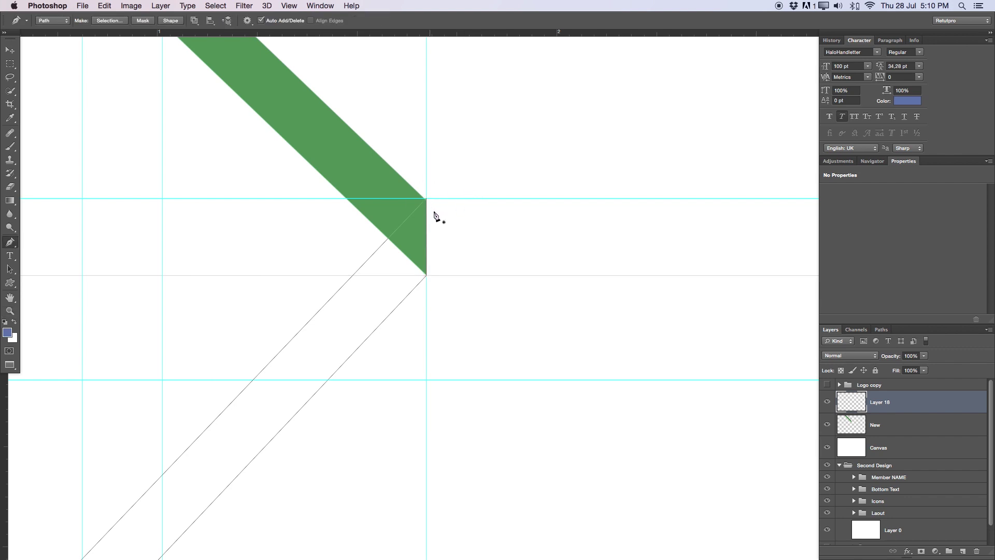
pyautogui.moveTo(399, 290); pyautogui.dragTo(611, 109)
pyautogui.press('z')
pyautogui.moveTo(426, 251); pyautogui.dragTo(448, 249)
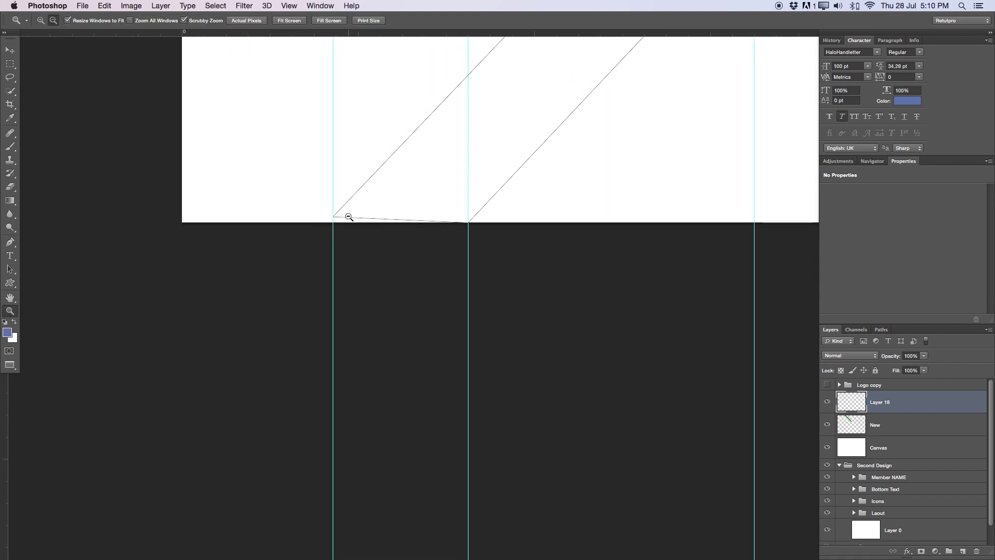
# Move a vertical guide aside and drag the outline's bottom-left anchor onto the card's edge
pyautogui.press('p')
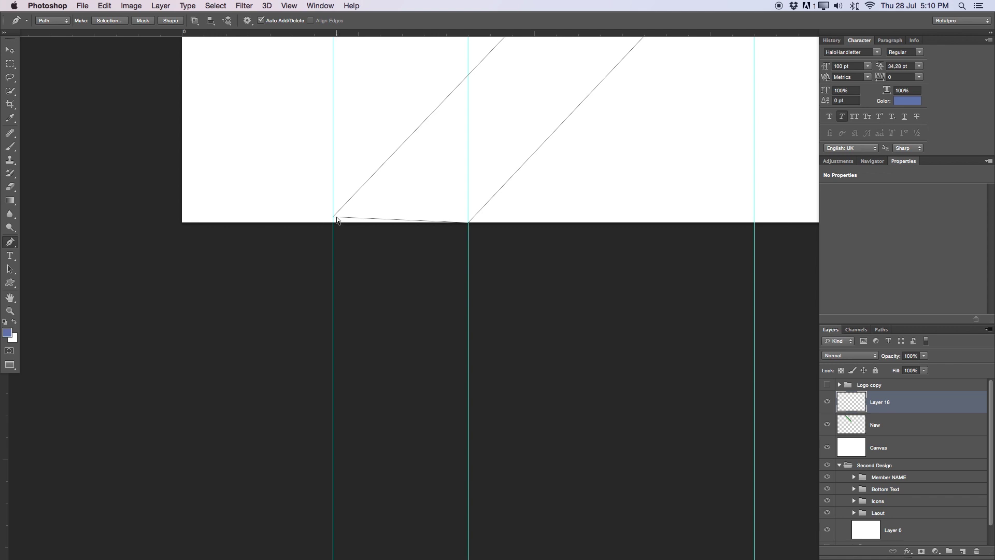
pyautogui.keyDown('ctrl'); pyautogui.click(335, 220); pyautogui.keyUp('ctrl')
pyautogui.moveTo(333, 244); pyautogui.dragTo(284, 241)
pyautogui.moveTo(333, 219); pyautogui.dragTo(332, 225)
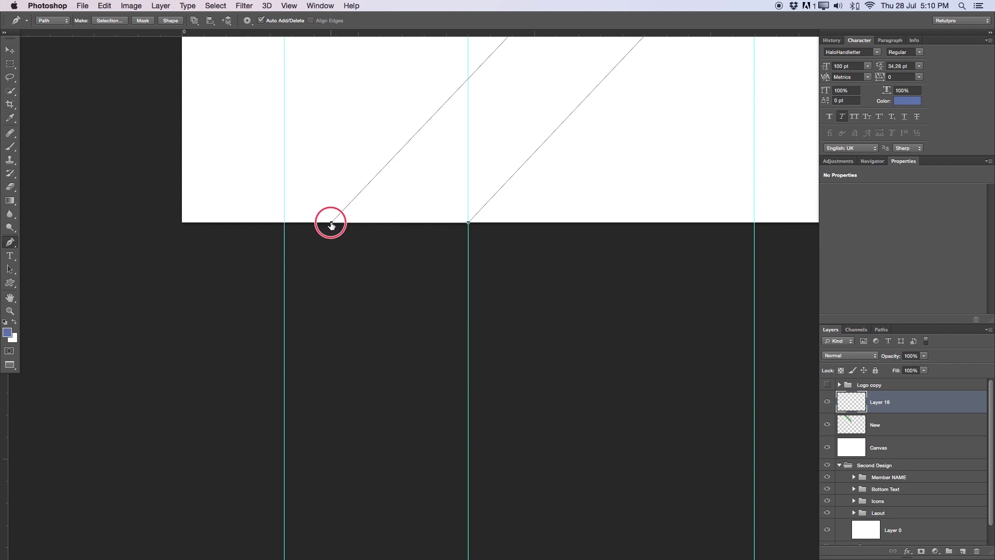
pyautogui.press('z')
pyautogui.moveTo(395, 206); pyautogui.dragTo(342, 209)
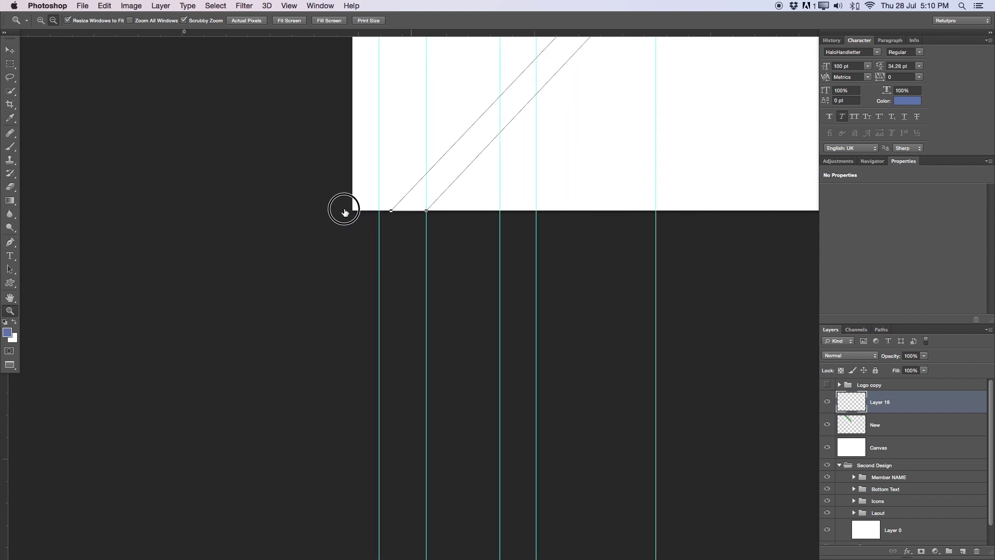
pyautogui.moveTo(517, 157); pyautogui.dragTo(492, 312)
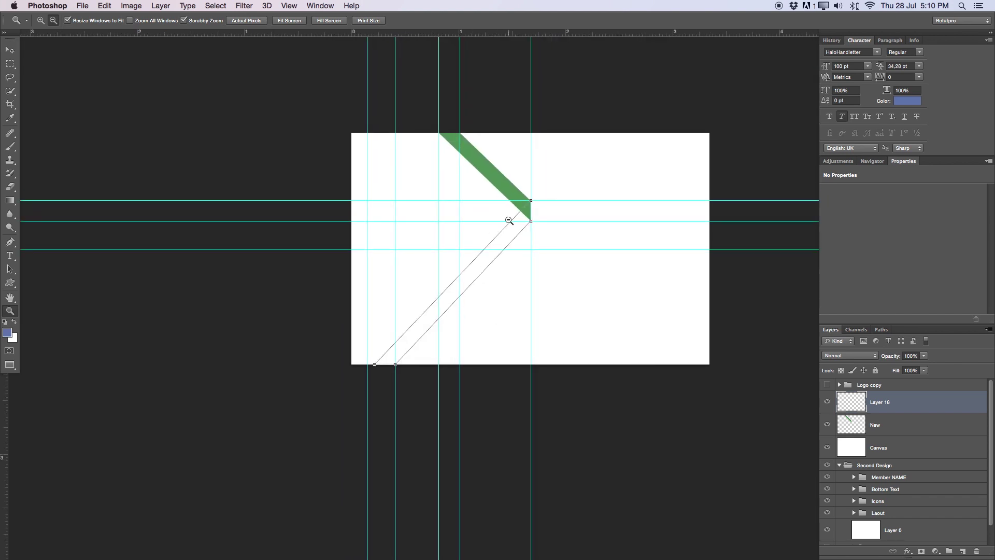
pyautogui.press('p')
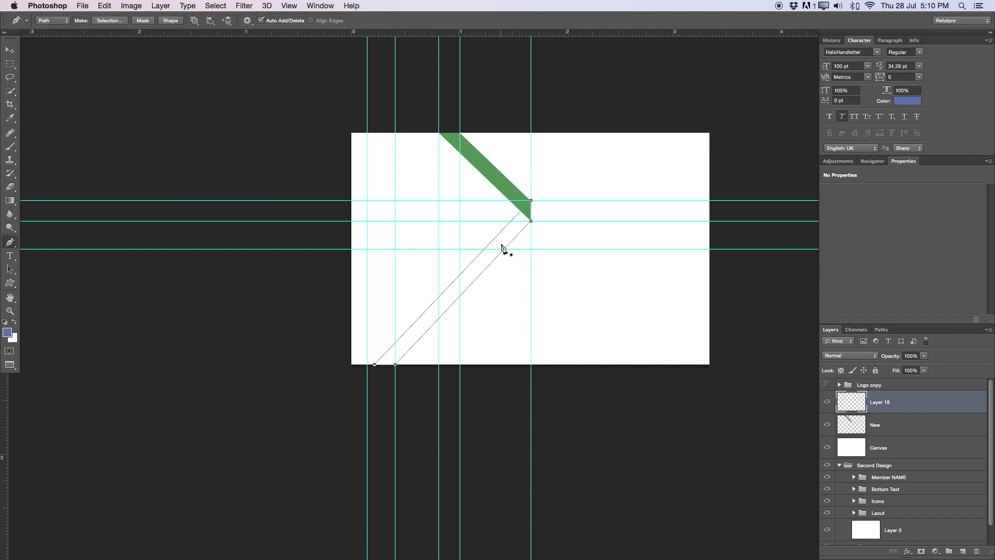
pyautogui.rightClick(510, 236)
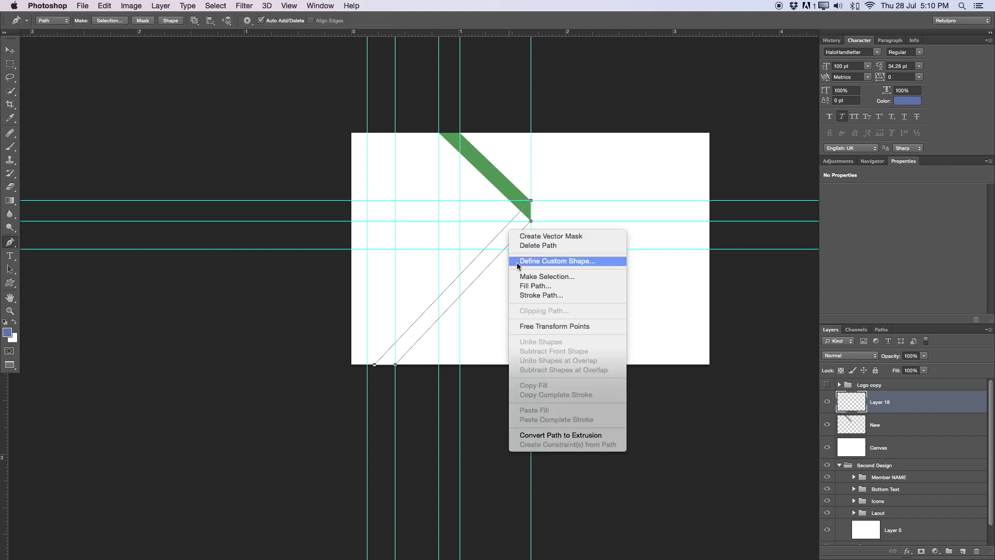
# Convert the second stripe outline into an active selection
pyautogui.click(517, 274)
pyautogui.press('Return')
pyautogui.press('m')
pyautogui.press('z')
pyautogui.moveTo(505, 266); pyautogui.dragTo(544, 263)
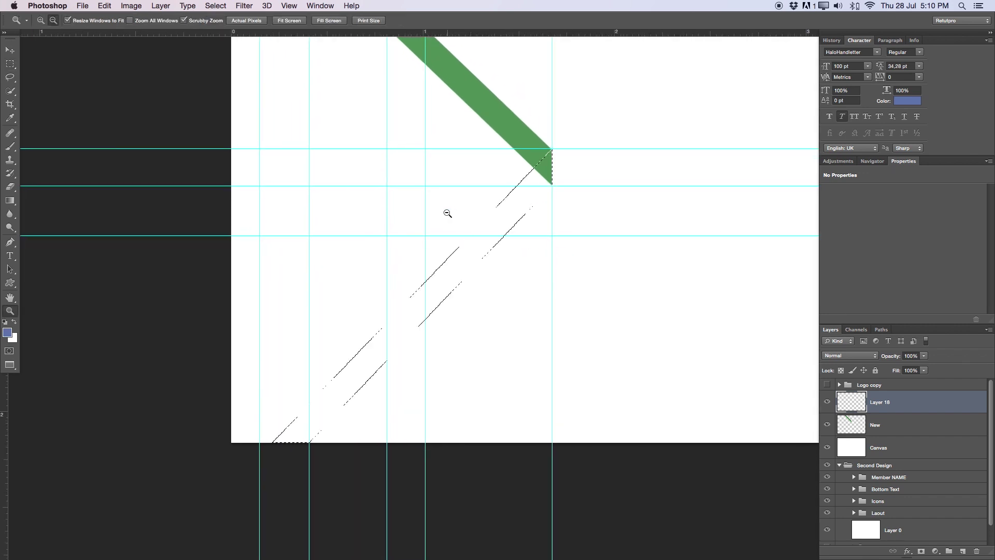
pyautogui.press('m')
# Fill the stripe selection with green #02ad63 and deselect
pyautogui.rightClick(476, 244)
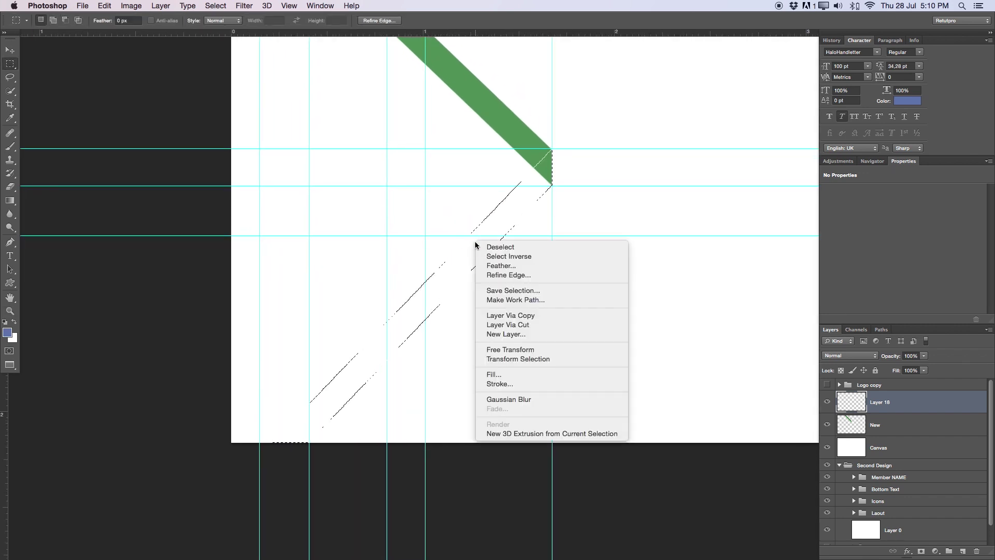
pyautogui.click(520, 375)
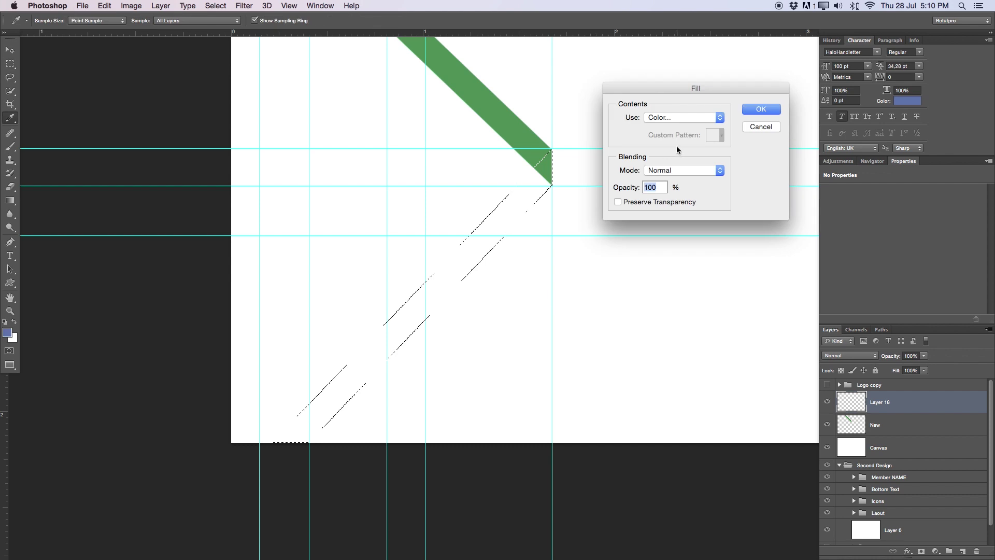
pyautogui.click(673, 118)
pyautogui.click(675, 120)
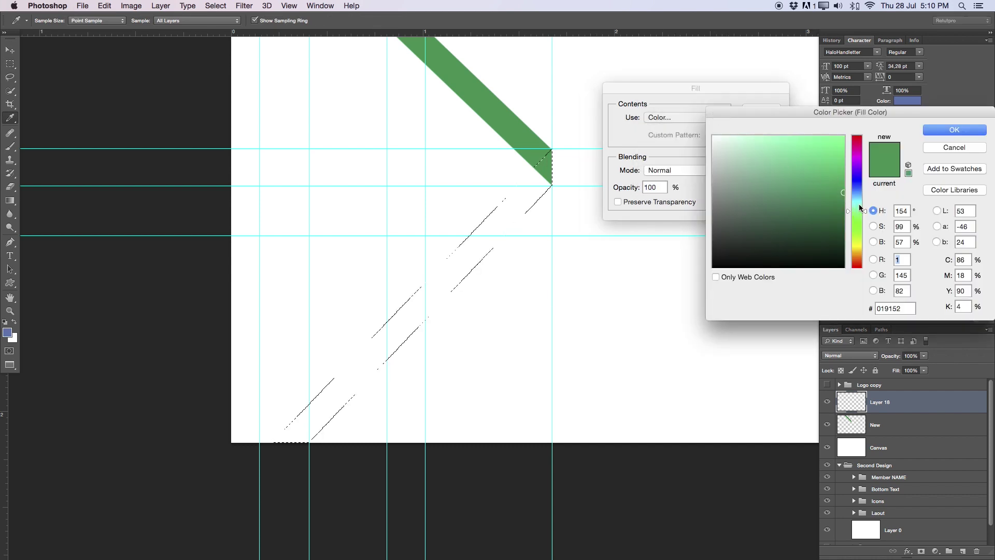
pyautogui.click(842, 178)
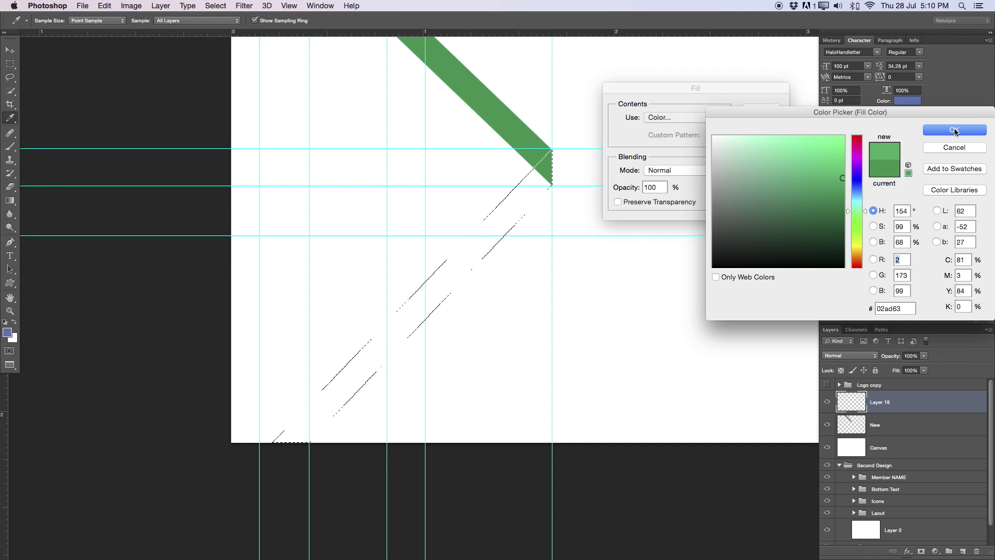
pyautogui.click(954, 130)
pyautogui.click(755, 110)
pyautogui.press('super+d')
pyautogui.press('z')
pyautogui.moveTo(568, 206); pyautogui.dragTo(559, 206)
pyautogui.scroll(-2, 558, 206)
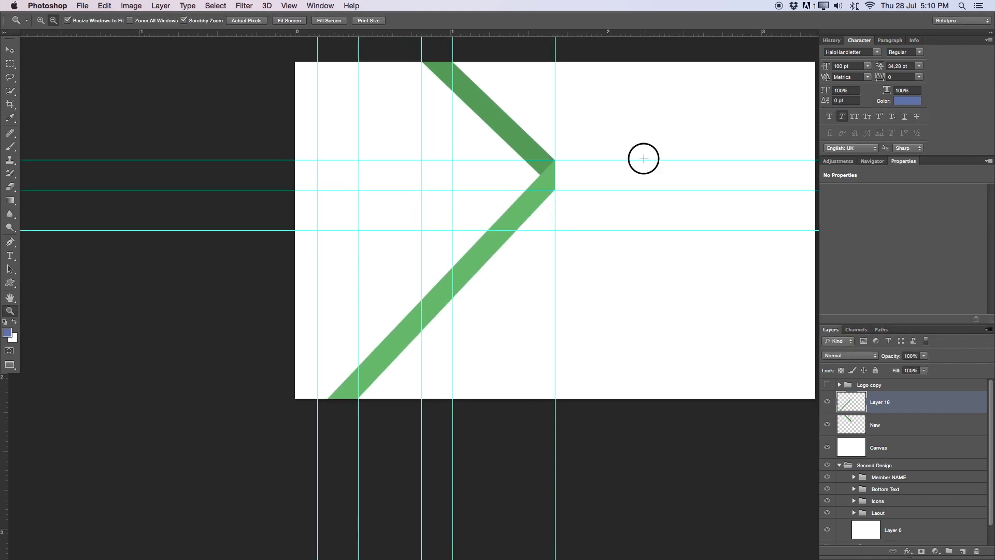
# Rename the lighter stripe's layer to New2 and move it directly below the New layer
pyautogui.scroll(2, 604, 176)
pyautogui.hscroll(2, 604, 175)
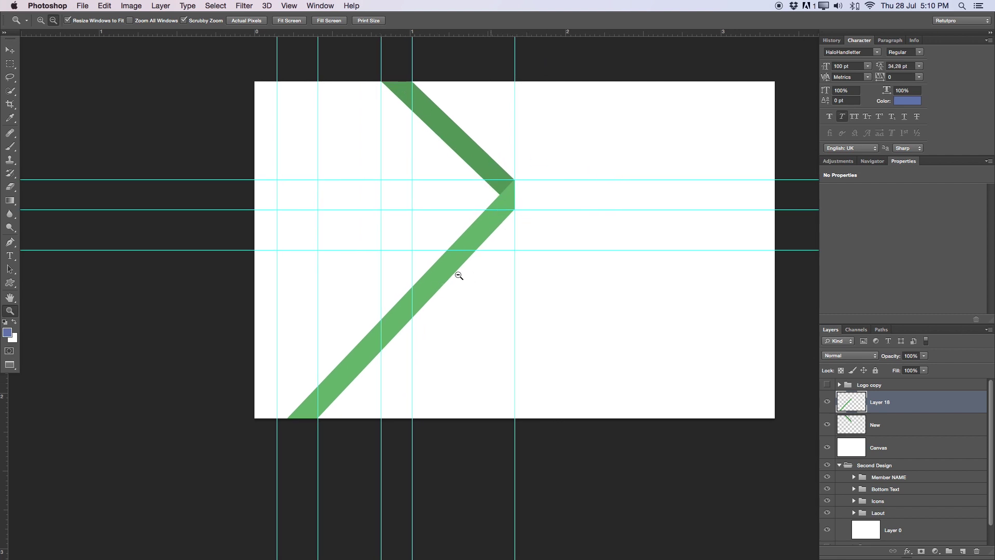
pyautogui.moveTo(869, 398); pyautogui.dragTo(869, 435)
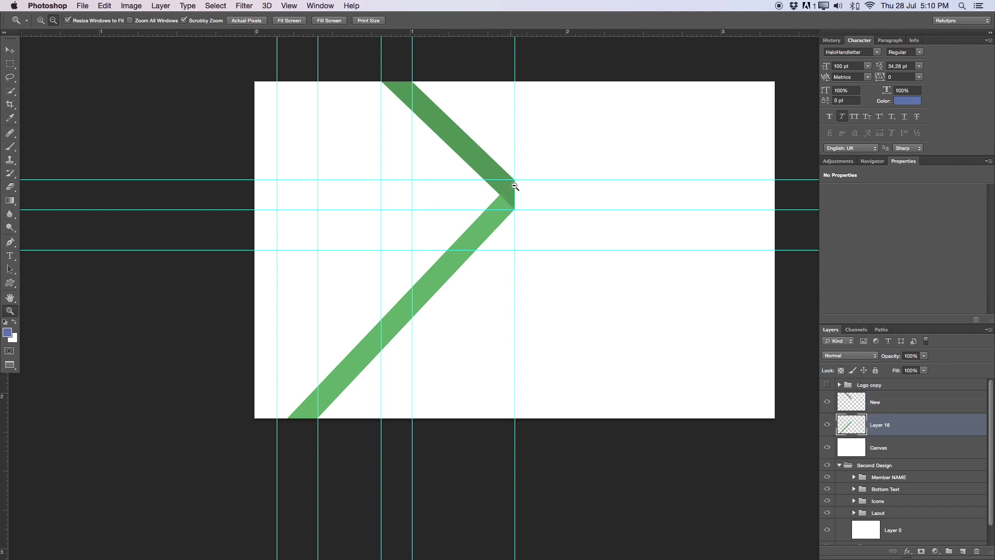
pyautogui.moveTo(896, 421); pyautogui.dragTo(882, 399)
pyautogui.doubleClick(883, 402)
pyautogui.write('New2')
pyautogui.press('Return')
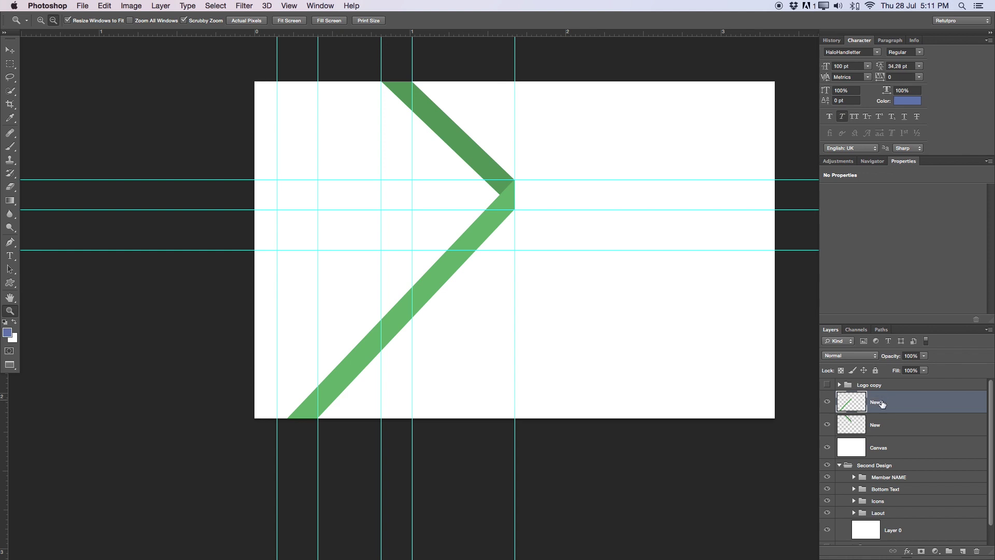
pyautogui.moveTo(850, 412); pyautogui.dragTo(853, 437)
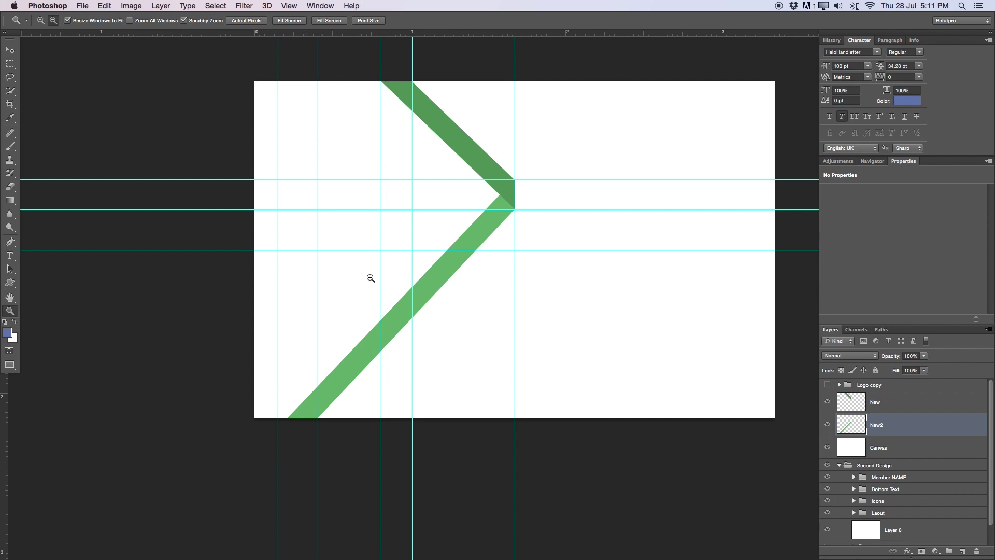
# Show the Logo copy group and nudge the logo beside the chevron's point
pyautogui.click(827, 384)
pyautogui.moveTo(461, 153); pyautogui.dragTo(482, 153)
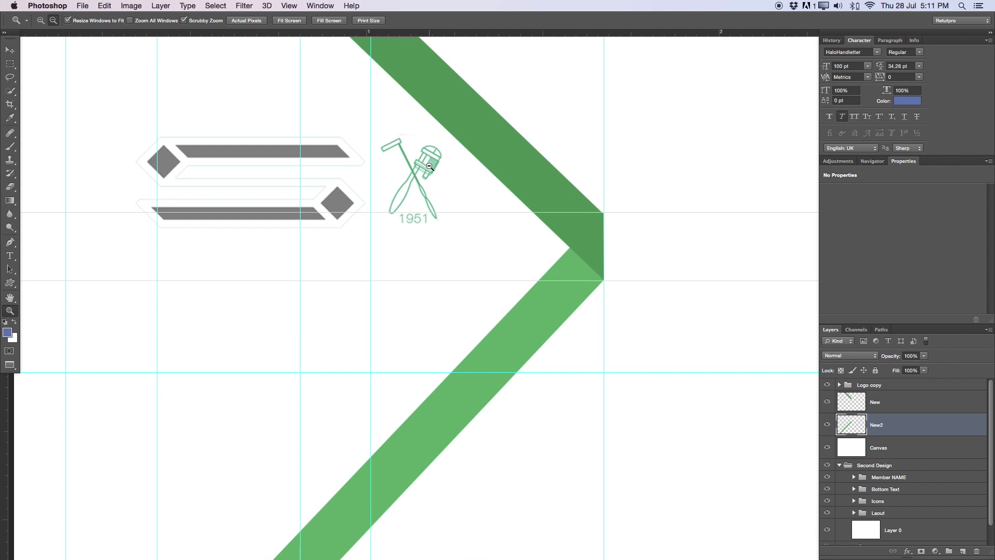
pyautogui.press('v')
pyautogui.moveTo(433, 159); pyautogui.dragTo(422, 160)
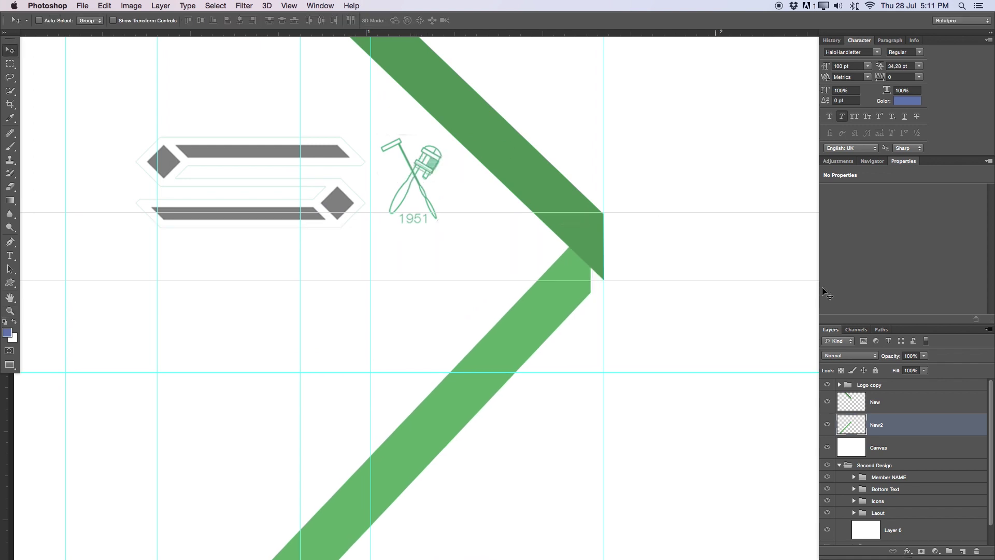
pyautogui.click(880, 389)
pyautogui.press('z')
pyautogui.moveTo(332, 224); pyautogui.dragTo(364, 245)
pyautogui.press('v')
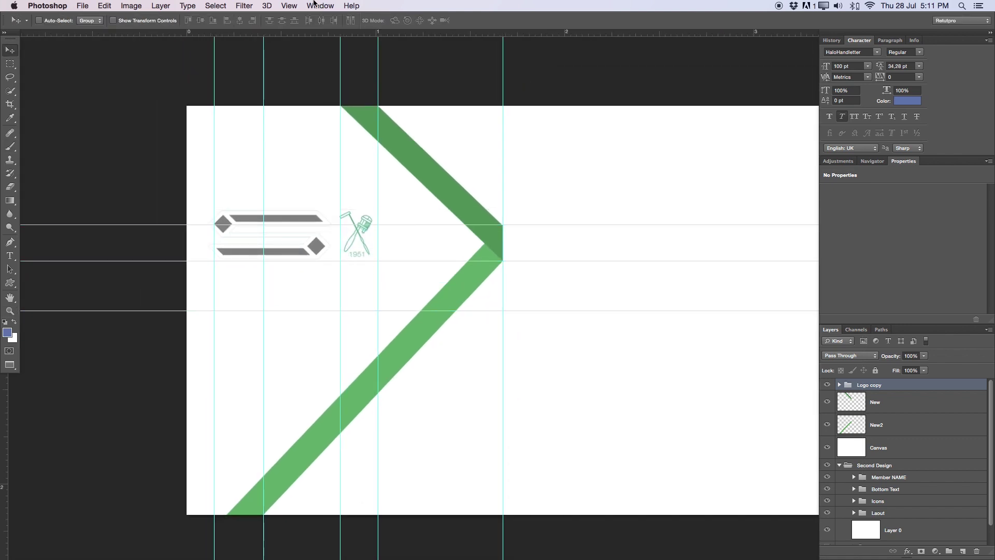
# Clear all guides from the canvas with View > Clear Guides
pyautogui.click(317, 6)
pyautogui.moveTo(289, 6)
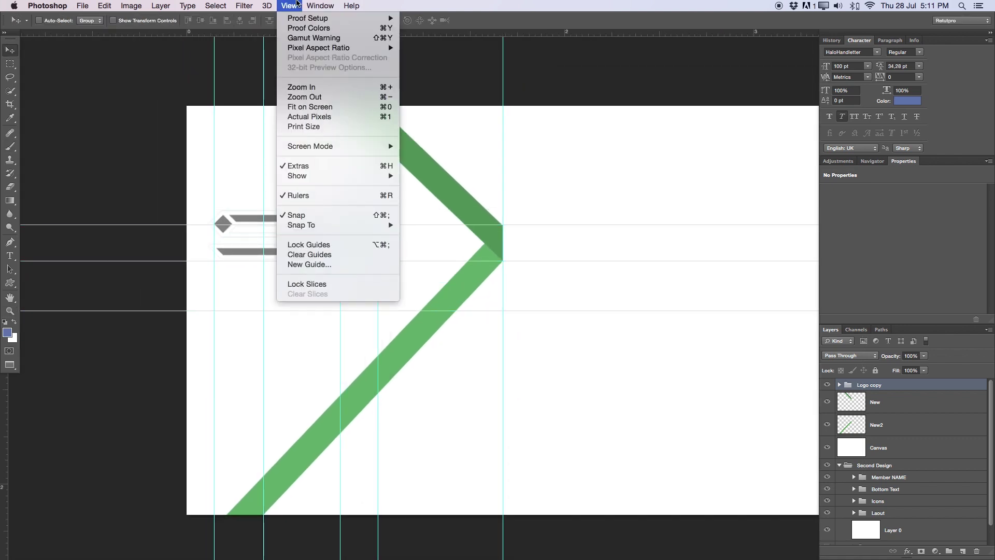
pyautogui.click(306, 254)
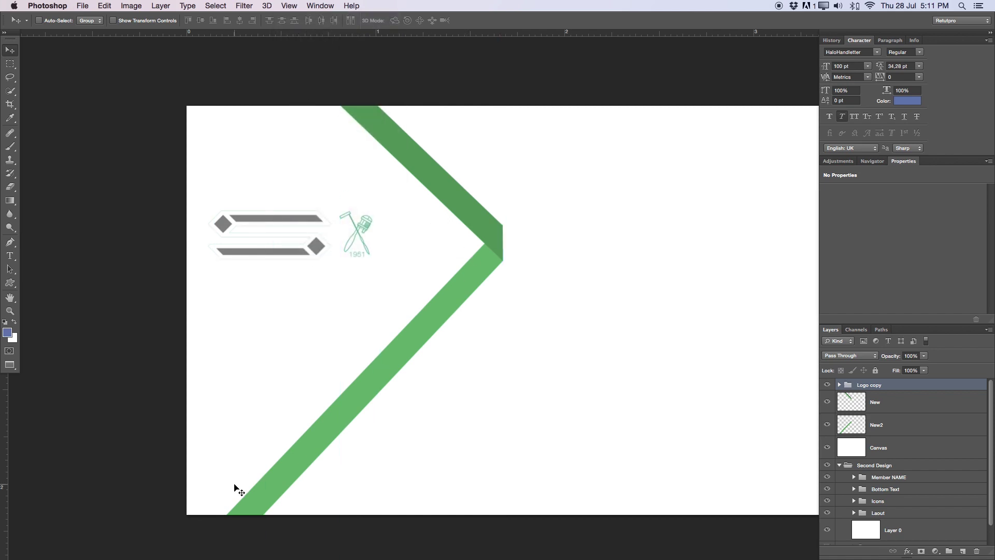
pyautogui.click(886, 427)
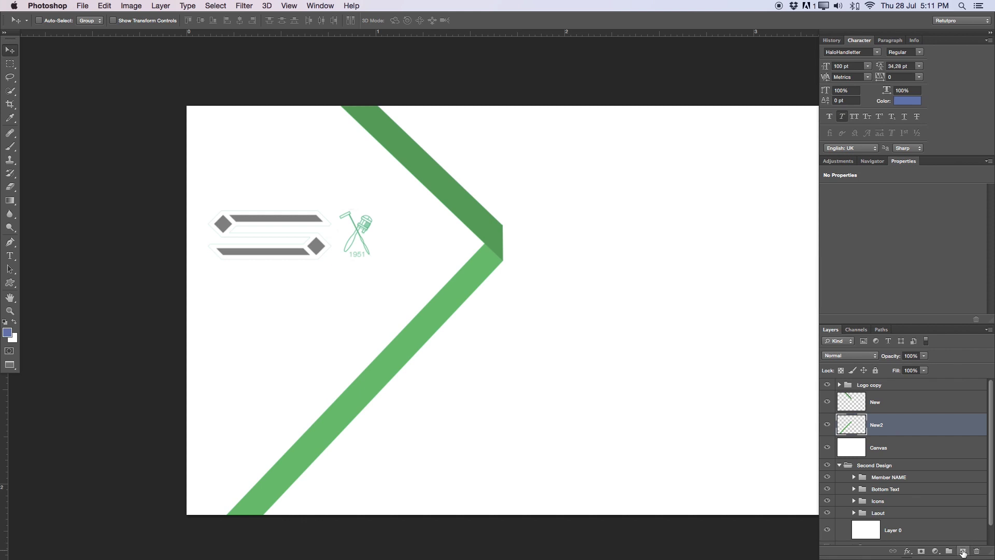
# Add a new layer named 'Background Color' below New2
pyautogui.click(961, 554)
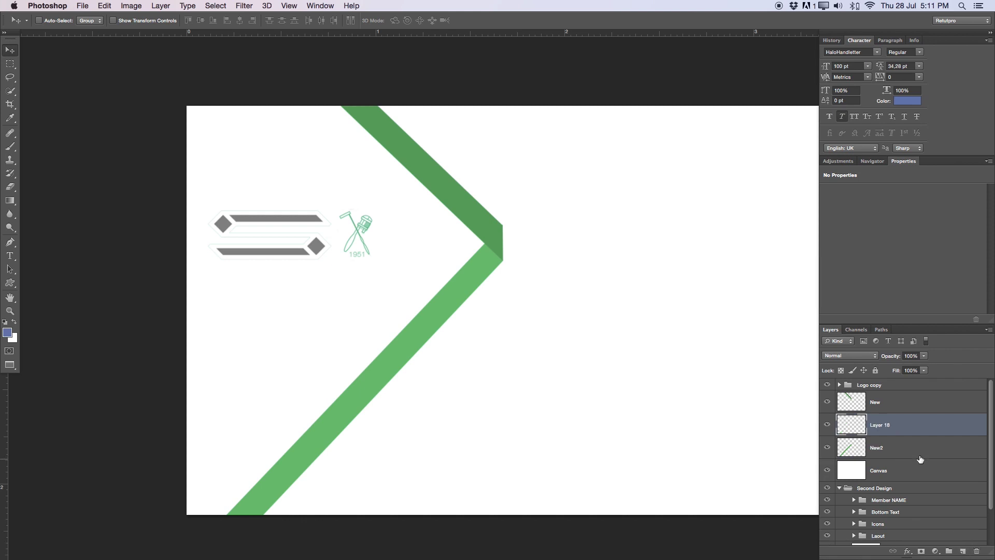
pyautogui.moveTo(888, 425); pyautogui.dragTo(887, 455)
pyautogui.doubleClick(886, 446)
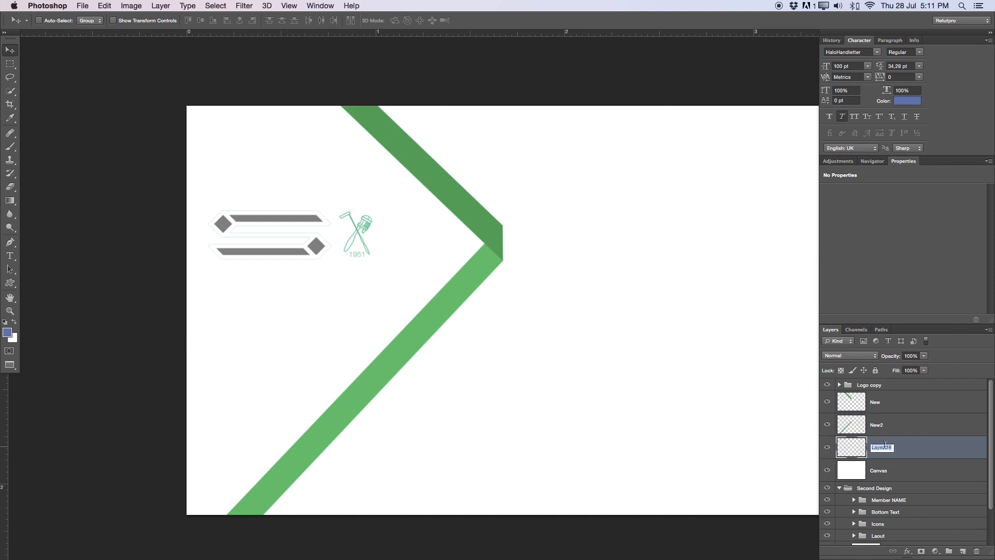
pyautogui.write('Background Color')
pyautogui.press('Return')
# Trace a closed path around the card's left side up to the chevron's inner corner
pyautogui.press('p')
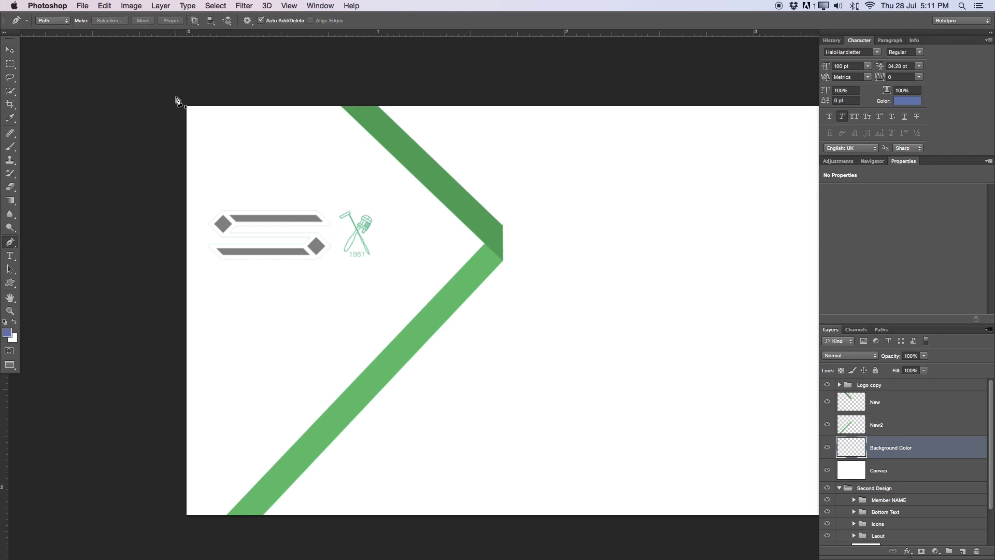
pyautogui.click(173, 94)
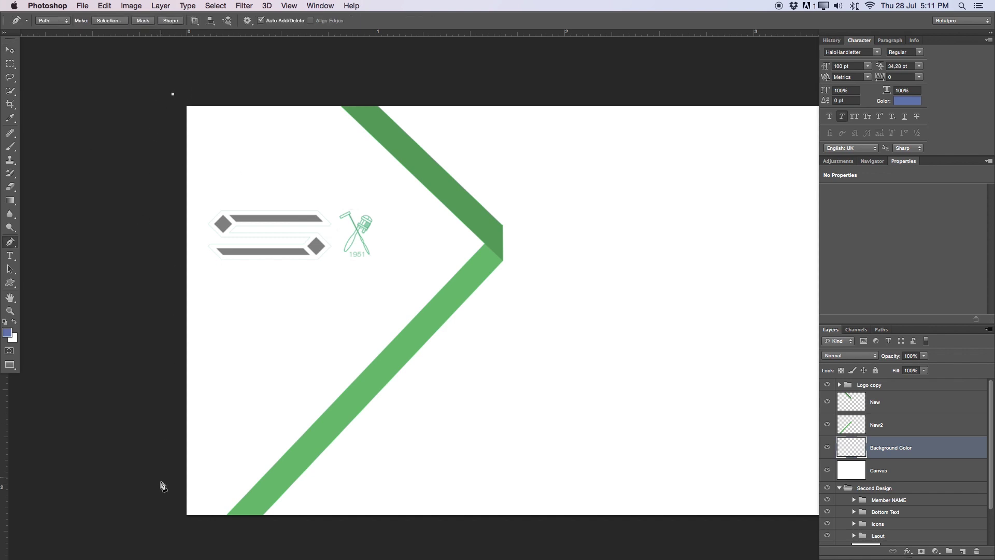
pyautogui.click(170, 529)
pyautogui.click(235, 531)
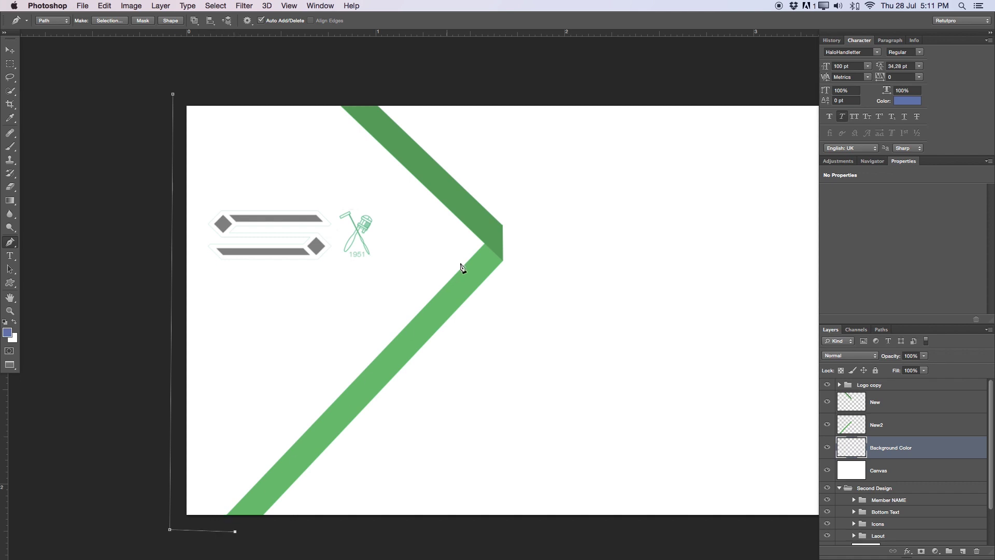
pyautogui.click(488, 258)
pyautogui.click(353, 90)
pyautogui.click(175, 95)
# Convert the traced path into a selection with feather radius 0
pyautogui.rightClick(341, 202)
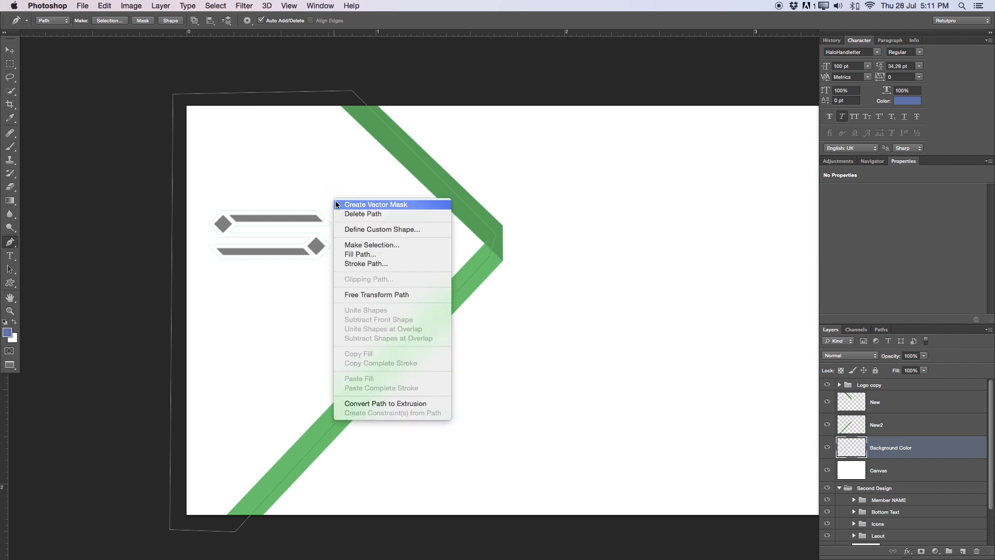
pyautogui.click(386, 248)
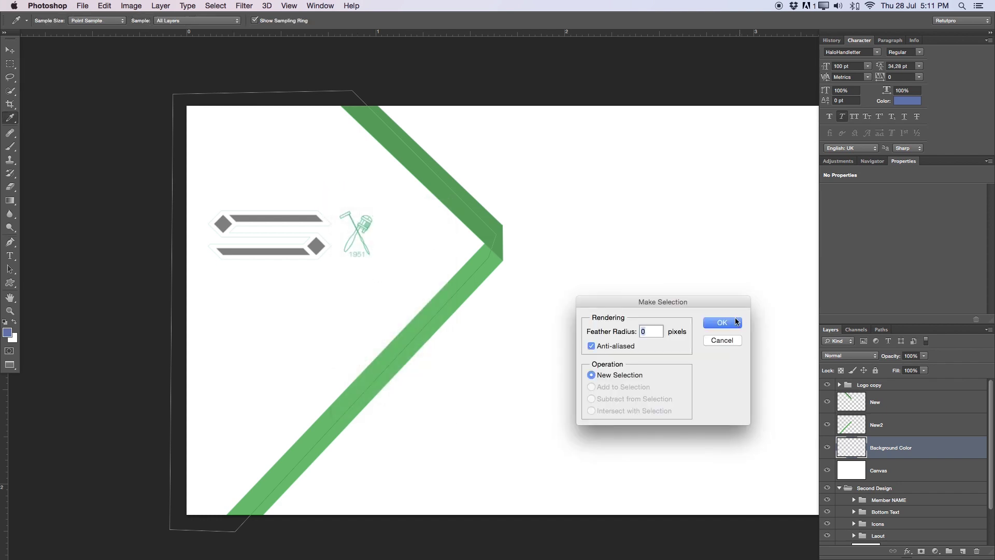
pyautogui.click(720, 321)
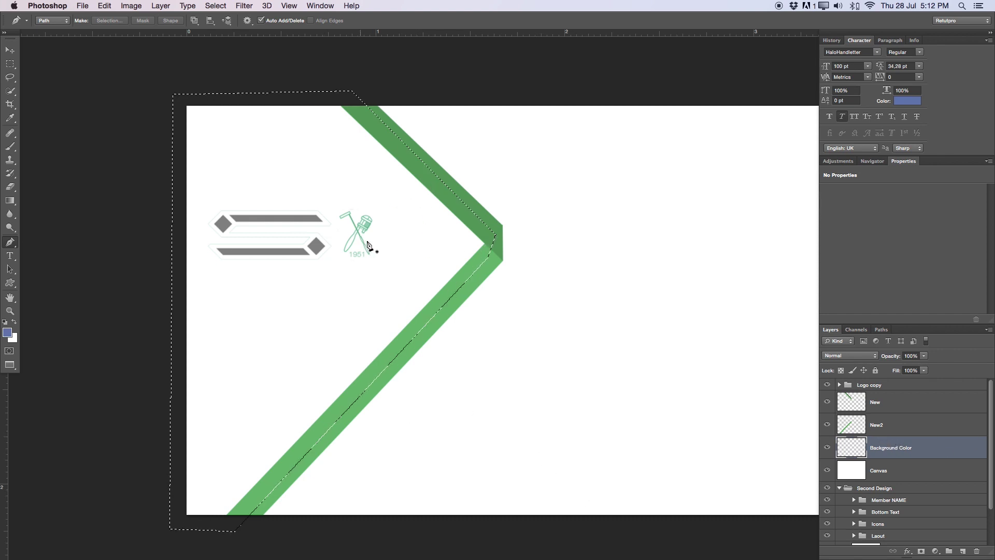
pyautogui.press('z')
pyautogui.moveTo(365, 217); pyautogui.dragTo(270, 291)
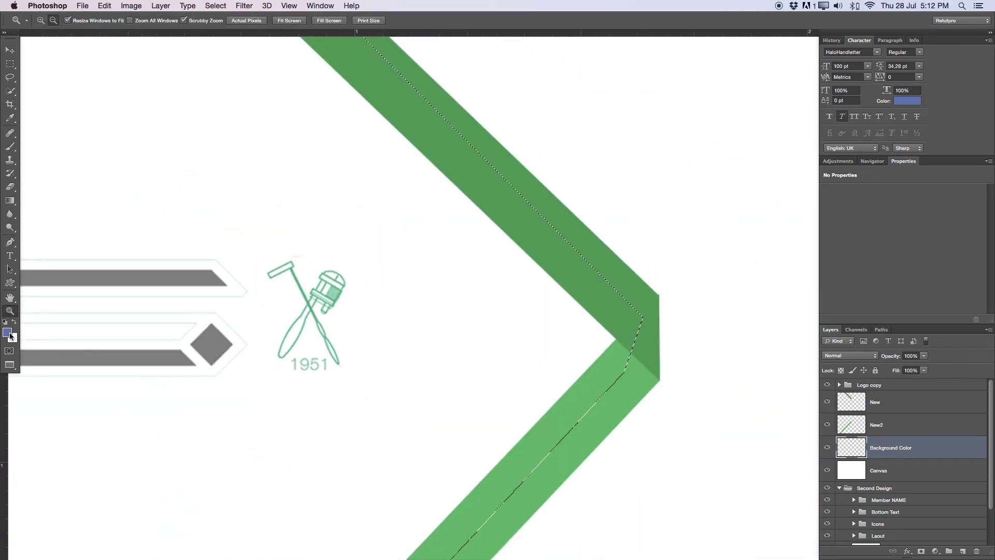
# Sample the logo's green (029c6e) as the foreground colour
pyautogui.click(6, 333)
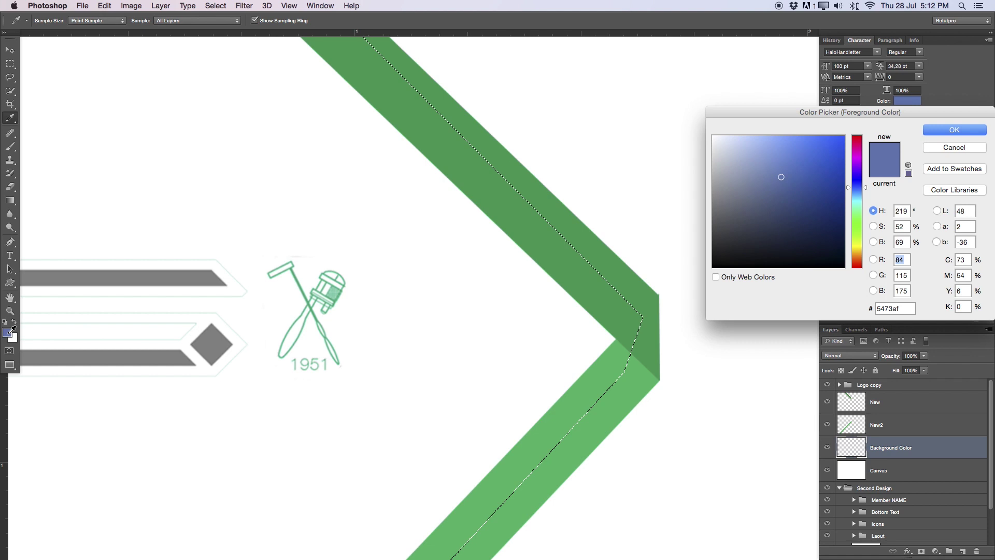
pyautogui.click(292, 271)
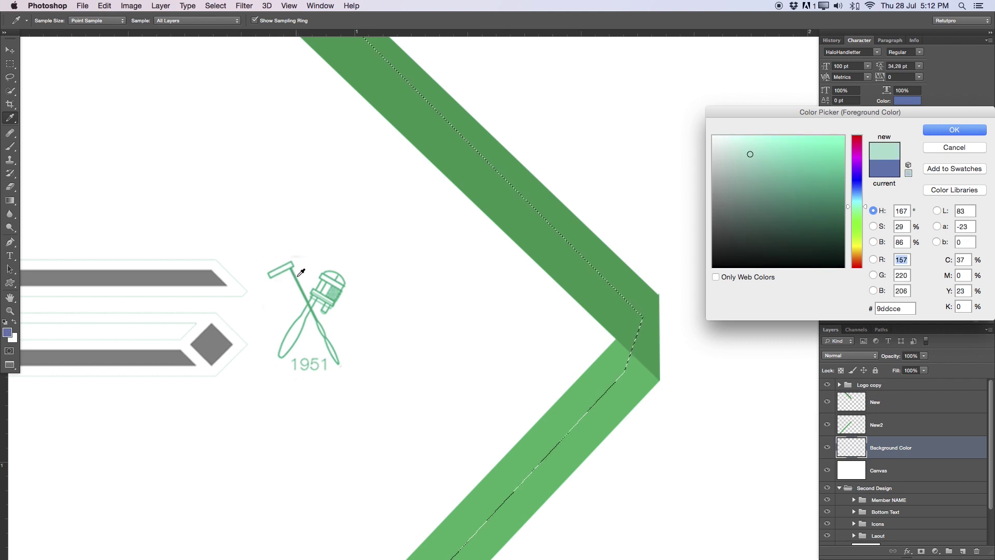
pyautogui.click(304, 282)
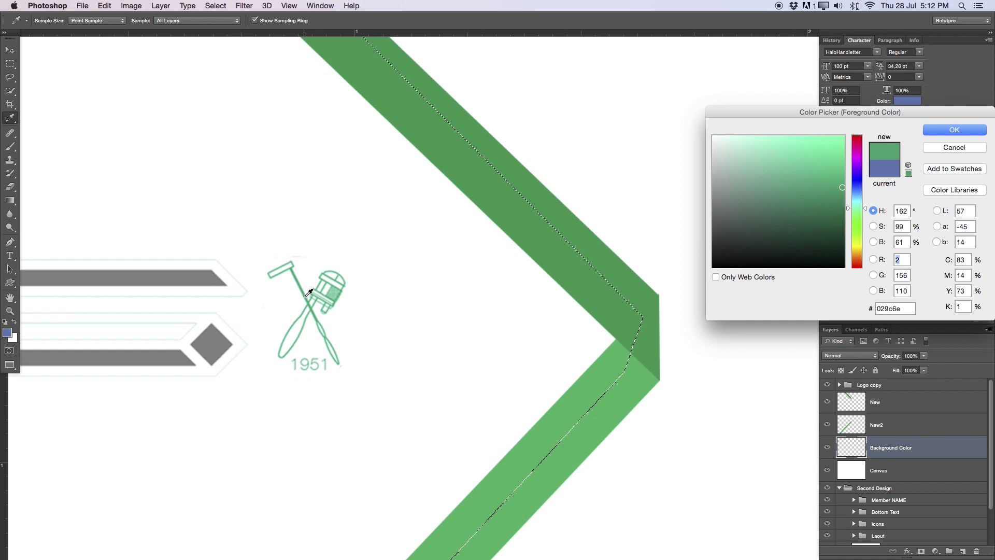
pyautogui.click(958, 131)
pyautogui.press('z')
# Fill the left-side selection with the foreground green and deselect
pyautogui.press('m')
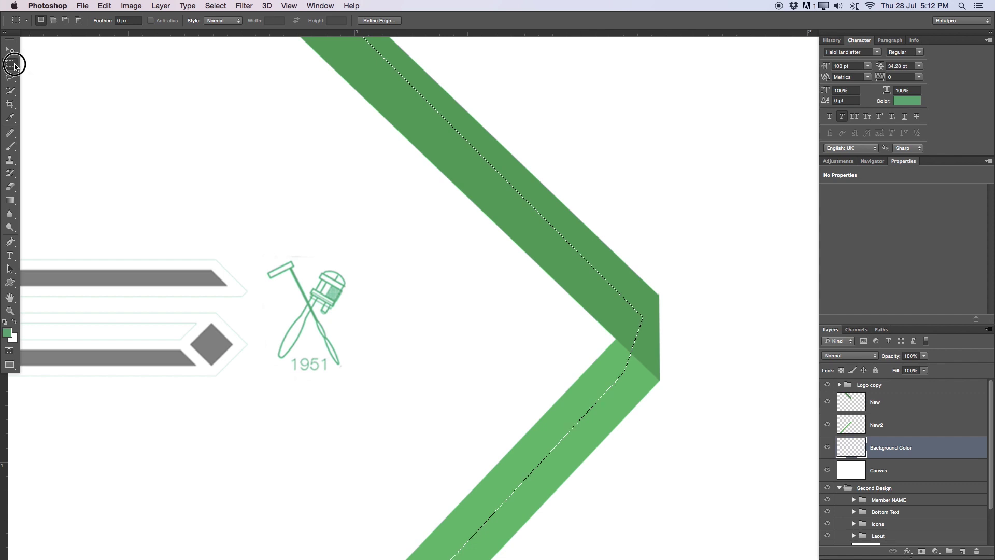
pyautogui.rightClick(233, 162)
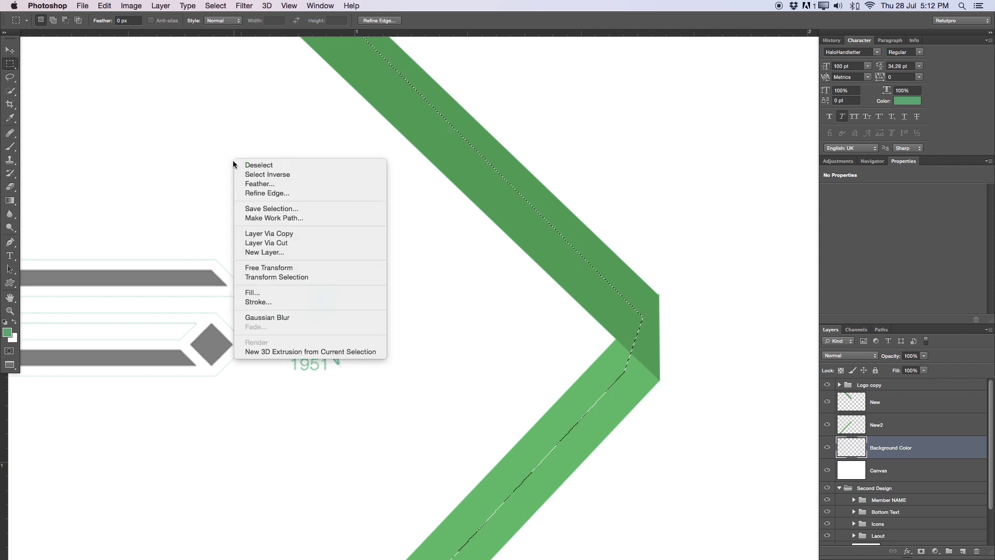
pyautogui.click(319, 292)
pyautogui.click(694, 118)
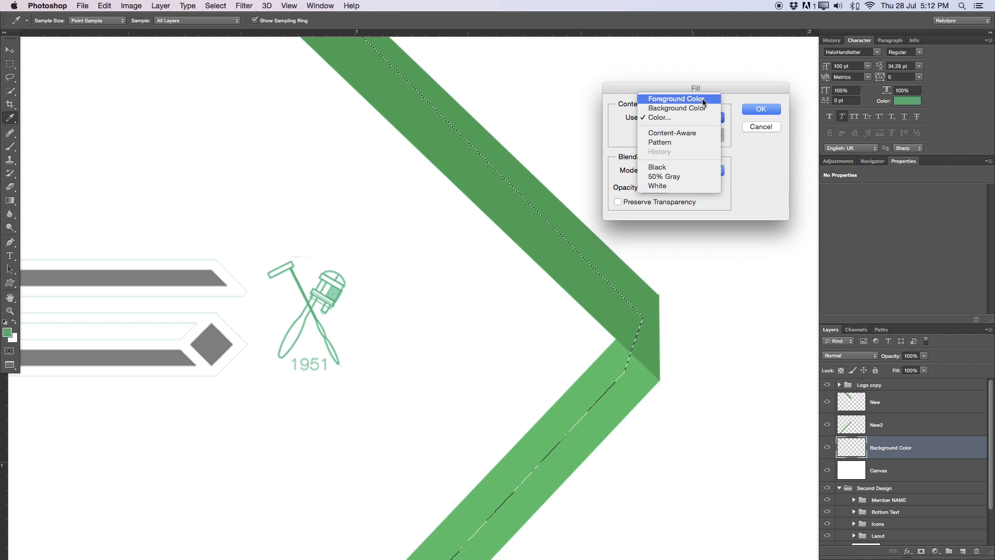
pyautogui.click(701, 98)
pyautogui.click(760, 110)
pyautogui.press('m')
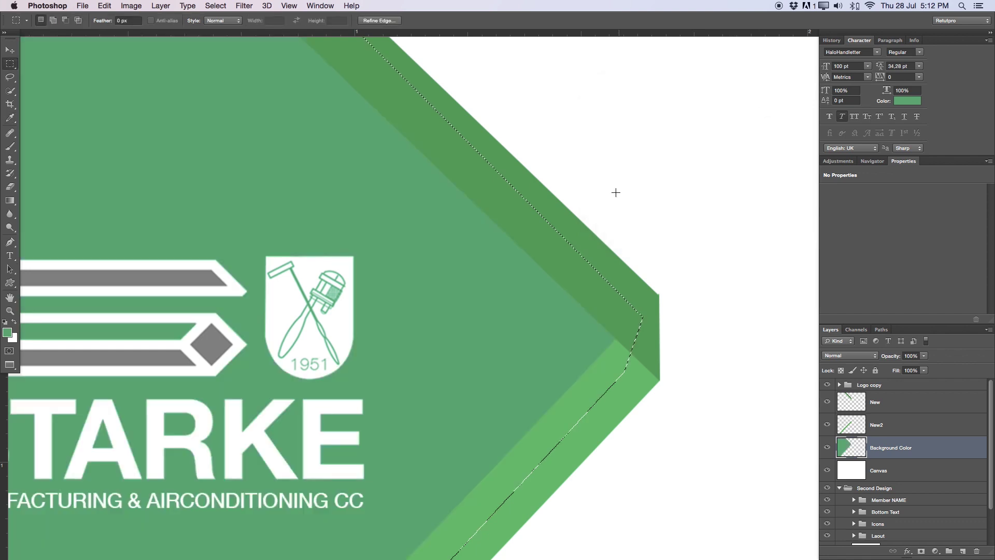
pyautogui.press('super+d')
# Nudge the Logo copy group slightly up and left into place on the green panel
pyautogui.press('z')
pyautogui.moveTo(585, 278); pyautogui.dragTo(570, 297)
pyautogui.moveTo(567, 165); pyautogui.dragTo(566, 164)
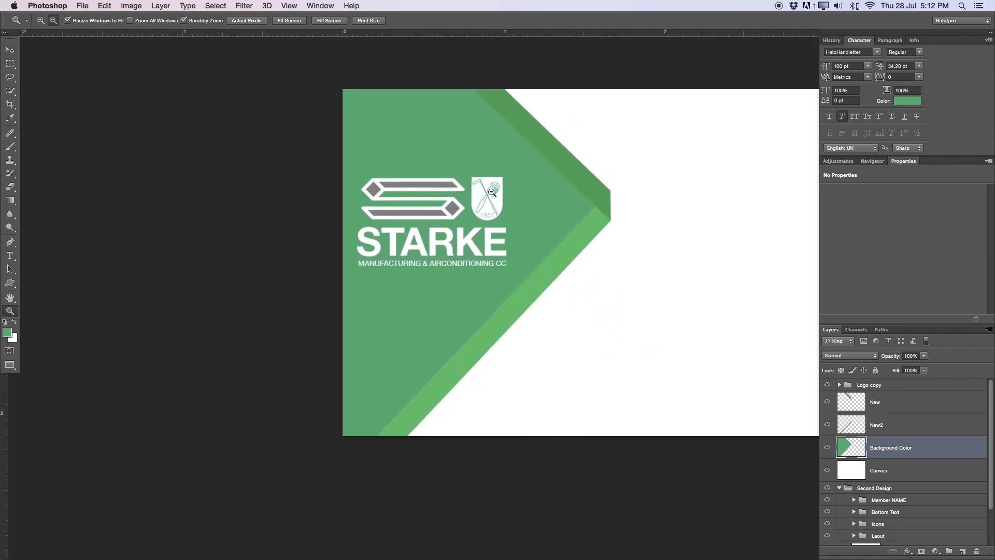
pyautogui.keyDown('alt'); pyautogui.click(536, 197); pyautogui.keyUp('alt')
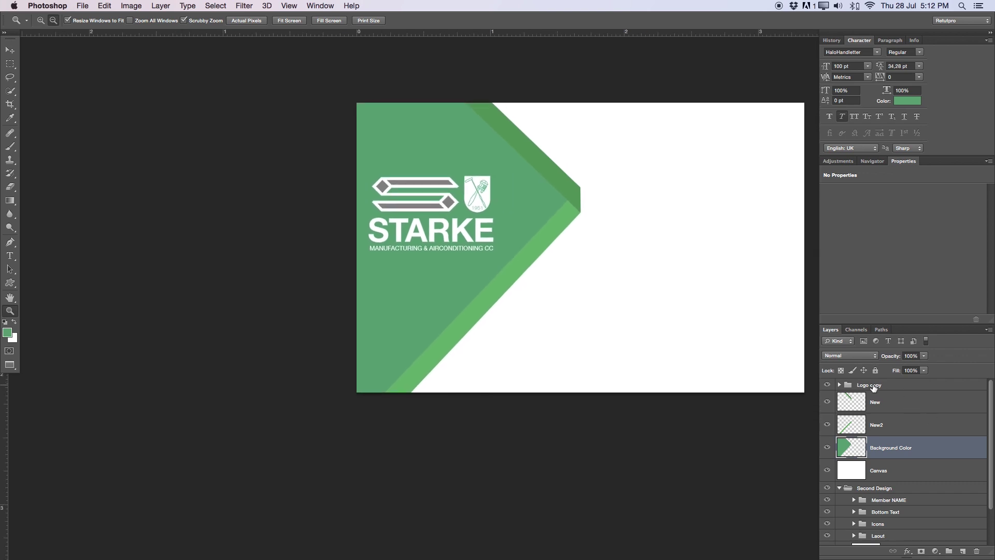
pyautogui.click(875, 387)
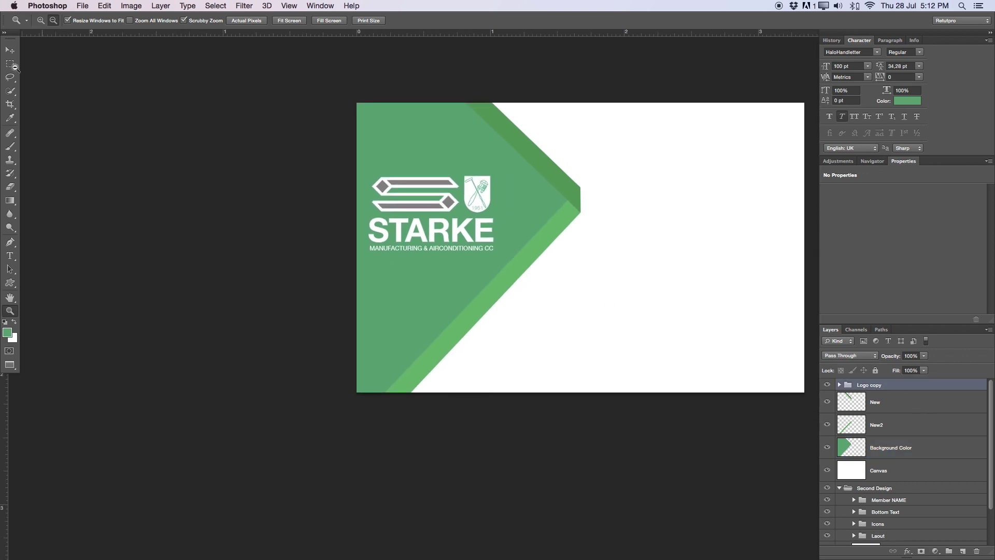
pyautogui.click(10, 50)
pyautogui.moveTo(441, 207); pyautogui.dragTo(440, 184)
pyautogui.press('Down')
pyautogui.press('Down')
pyautogui.press('Down')
pyautogui.press('Down')
pyautogui.press('Down')
pyautogui.press('Down')
pyautogui.press('Down')
pyautogui.press('Left')
pyautogui.press('Left')
pyautogui.press('Left')
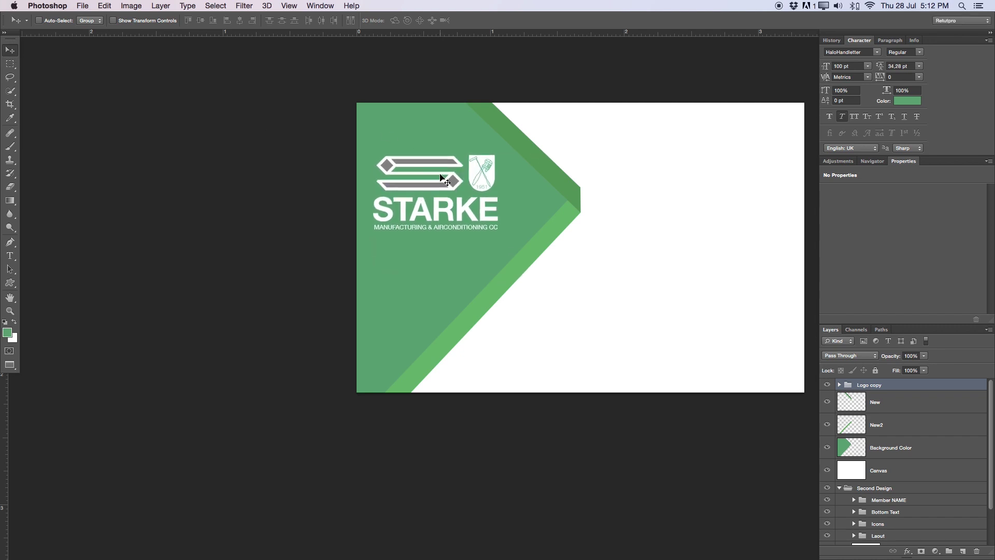
pyautogui.press('Left')
pyautogui.press('Left')
pyautogui.press('Left')
pyautogui.press('Up')
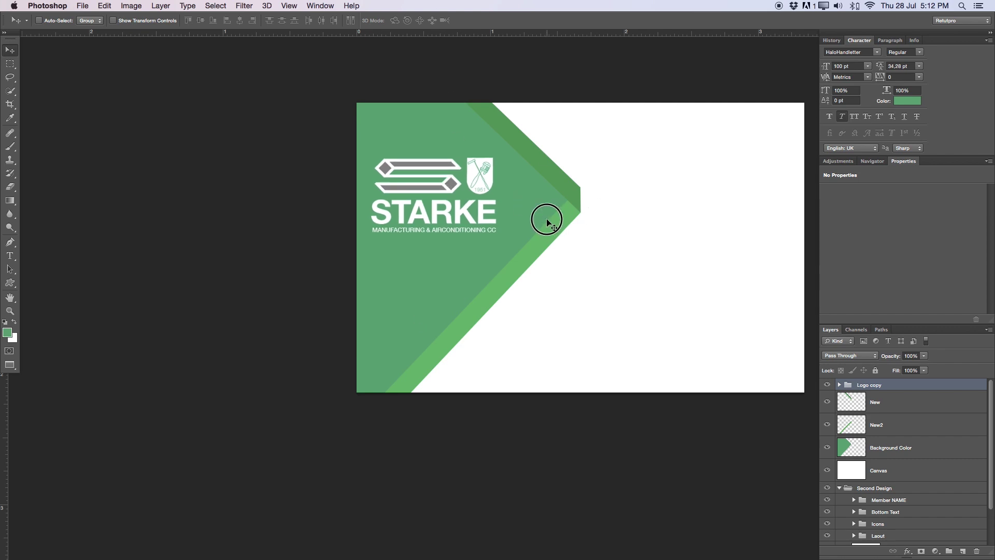
pyautogui.moveTo(544, 216); pyautogui.dragTo(471, 105)
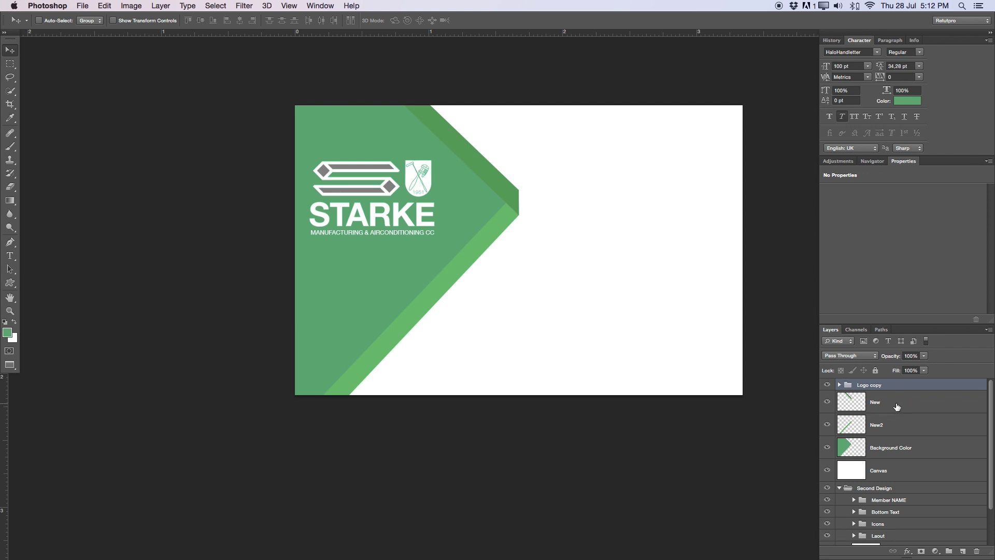
pyautogui.click(857, 409)
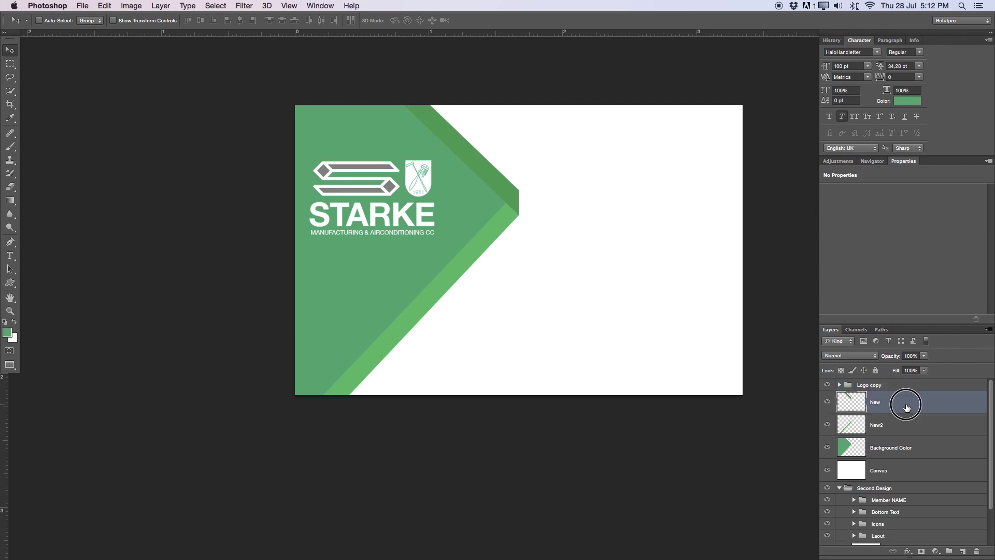
# Give the New layer a Color Overlay in dark green #02845d
pyautogui.doubleClick(907, 408)
pyautogui.moveTo(780, 205); pyautogui.dragTo(649, 98)
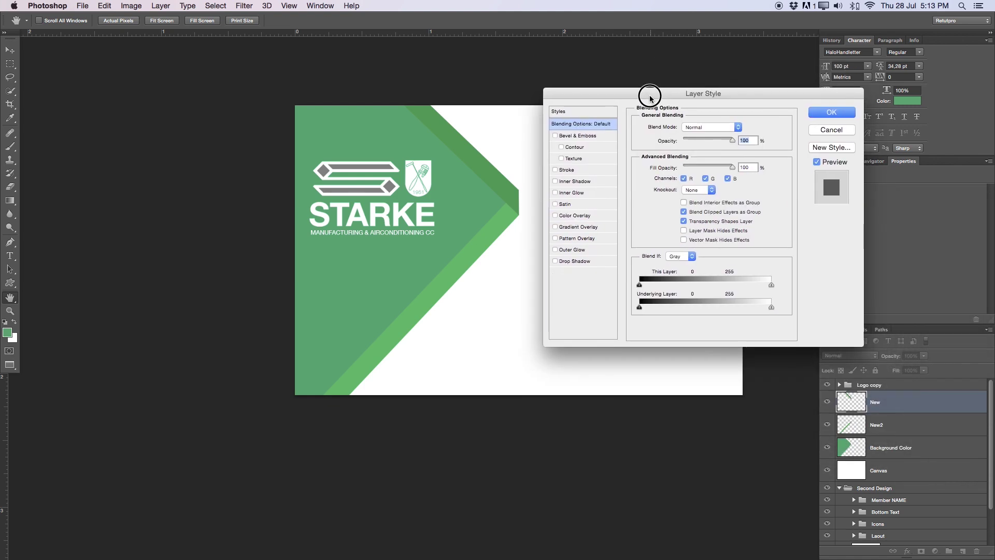
pyautogui.click(567, 216)
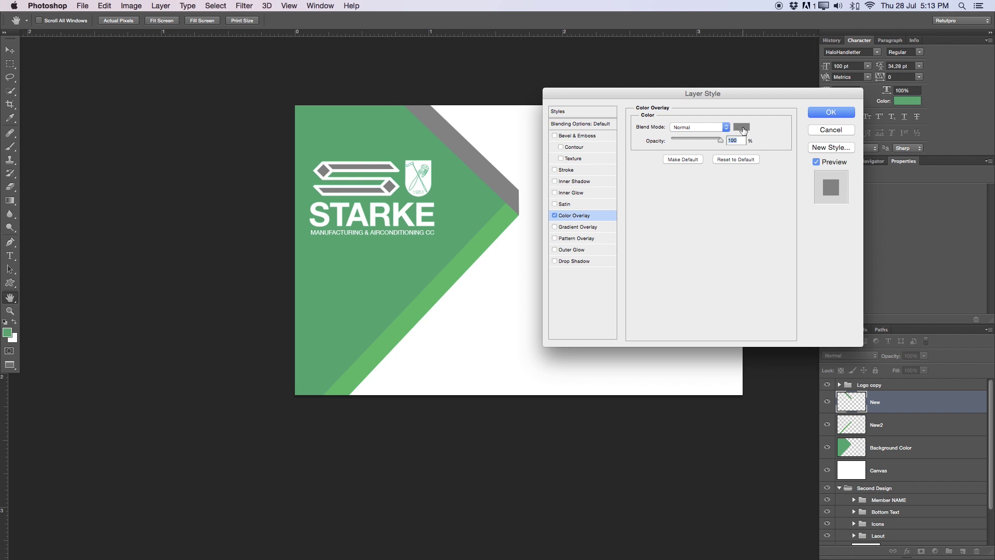
pyautogui.click(744, 130)
pyautogui.moveTo(760, 115); pyautogui.dragTo(651, 120)
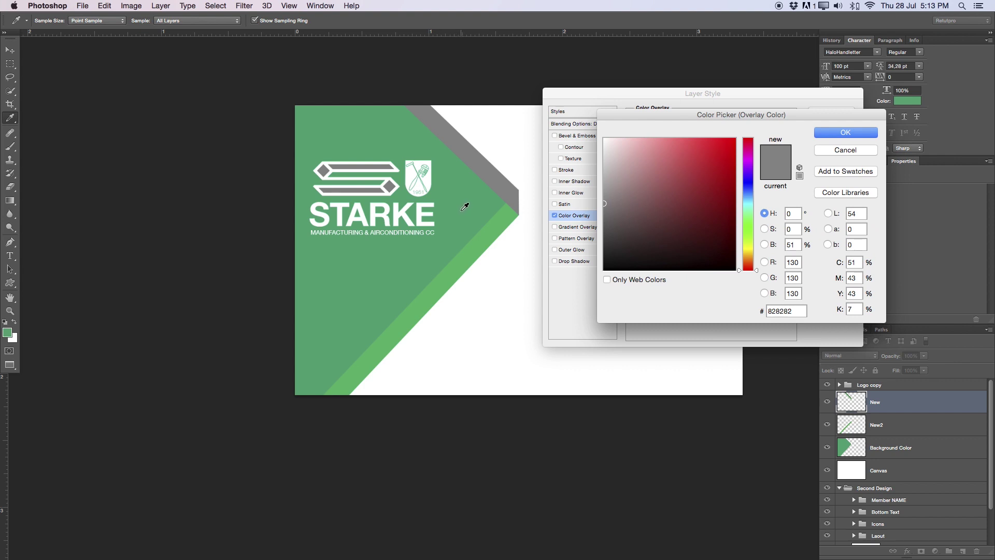
pyautogui.click(460, 205)
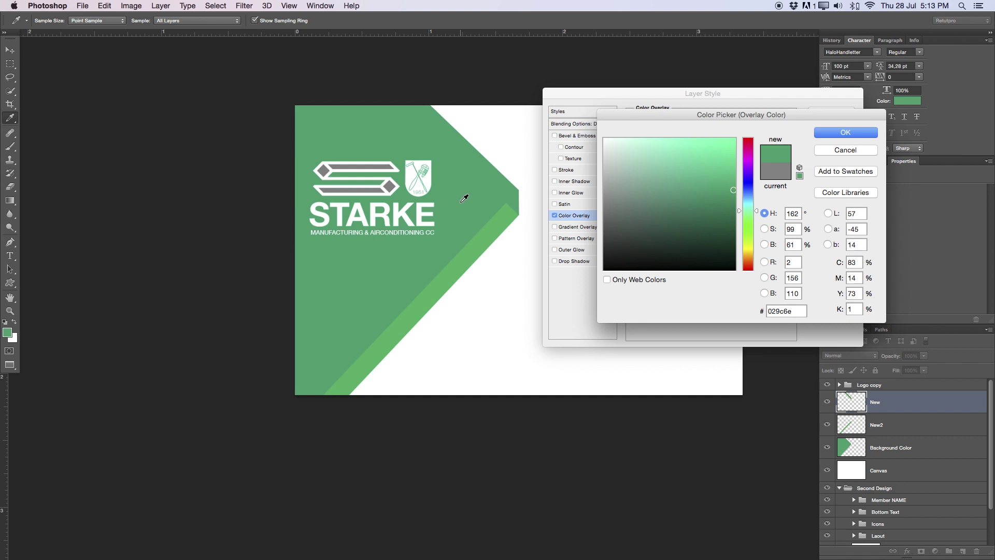
pyautogui.moveTo(734, 191); pyautogui.dragTo(734, 202)
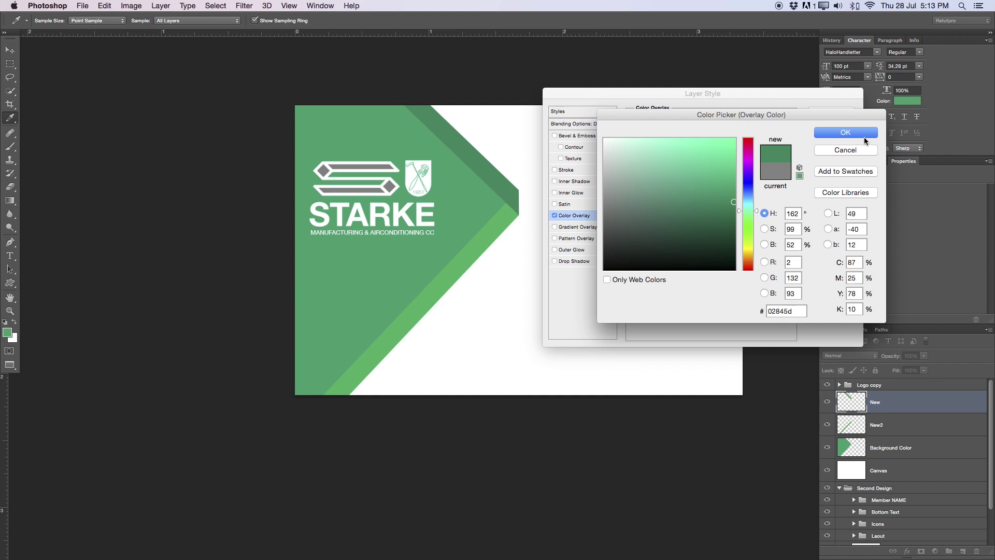
pyautogui.click(862, 134)
pyautogui.click(839, 115)
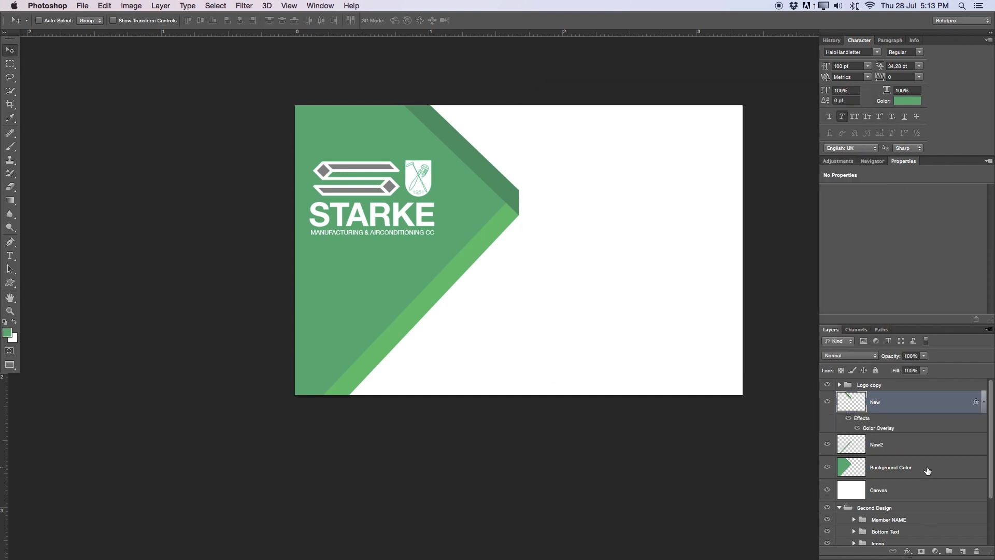
pyautogui.click(884, 446)
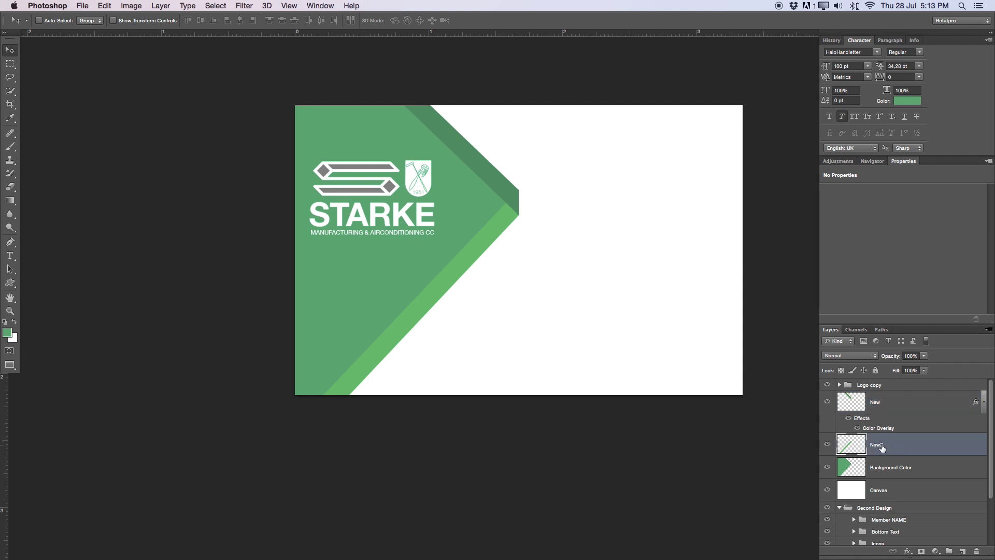
# Add a lighter green #01b881 Color Overlay to the New2 layer
pyautogui.doubleClick(904, 448)
pyautogui.click(562, 215)
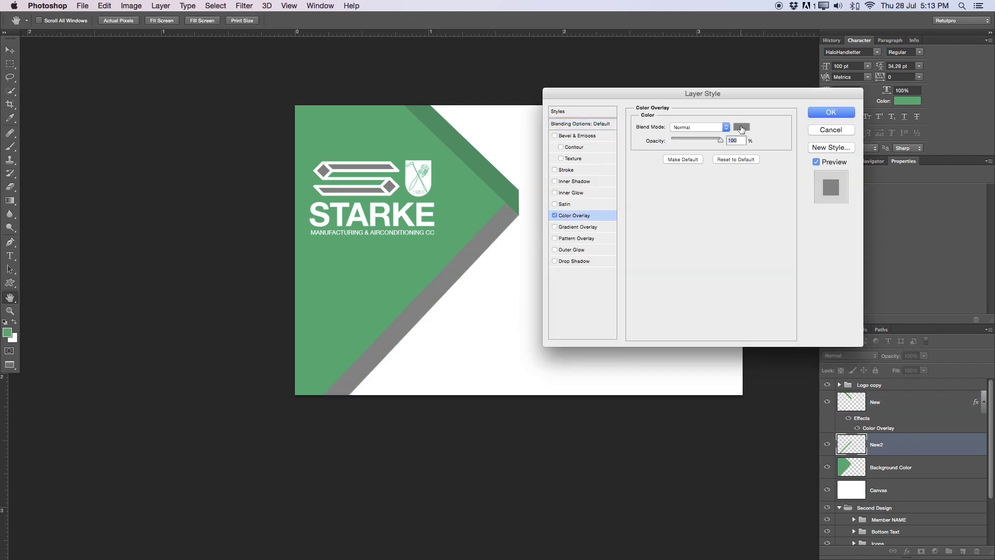
pyautogui.click(742, 128)
pyautogui.click(488, 191)
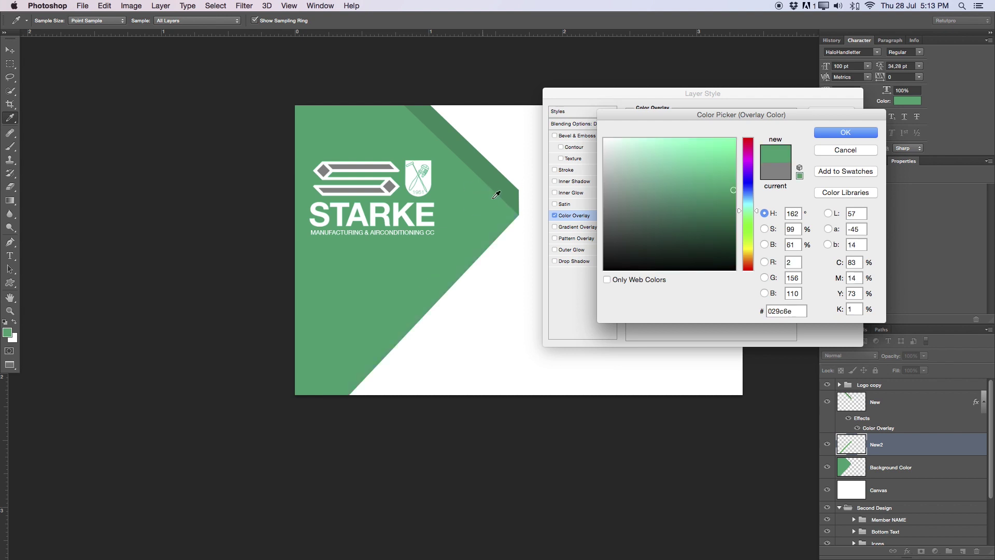
pyautogui.moveTo(735, 191); pyautogui.dragTo(735, 175)
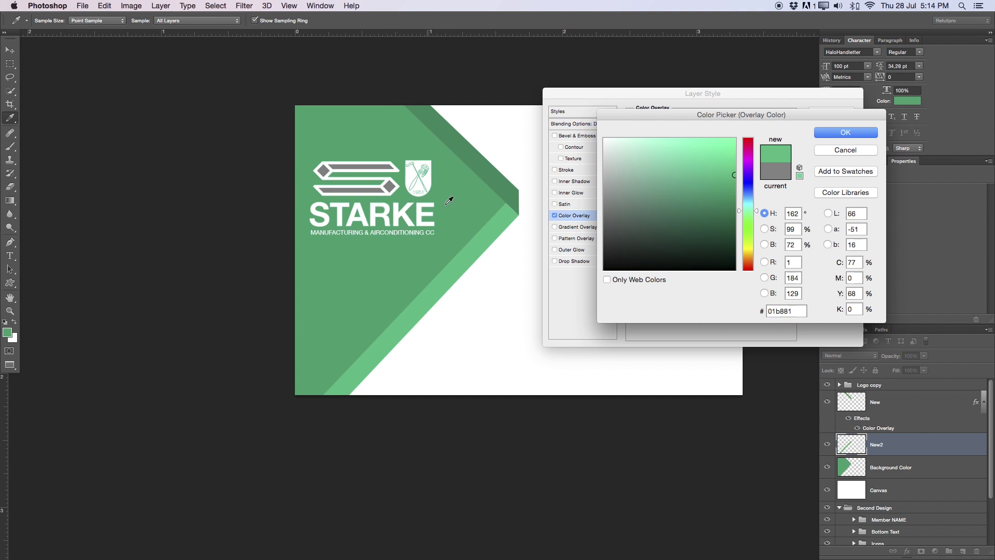
pyautogui.click(830, 133)
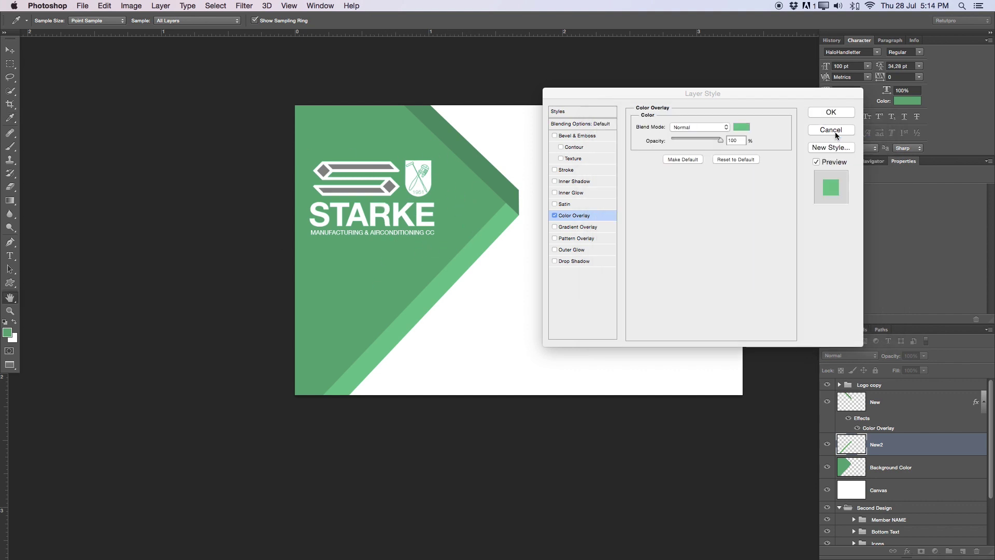
pyautogui.click(836, 112)
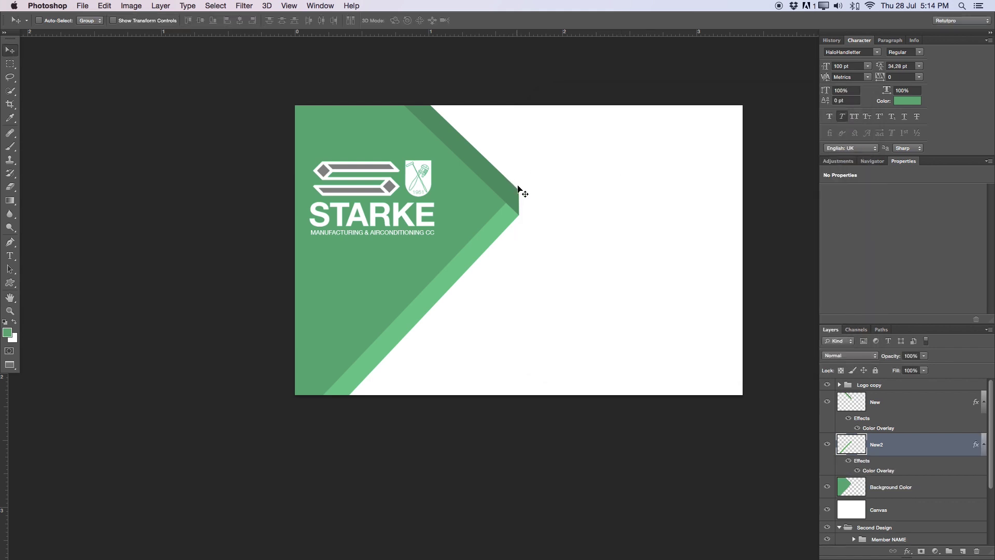
# Float and enlarge the Layers panel, collapsing the effects lists under New and New2
pyautogui.moveTo(562, 195); pyautogui.dragTo(512, 197)
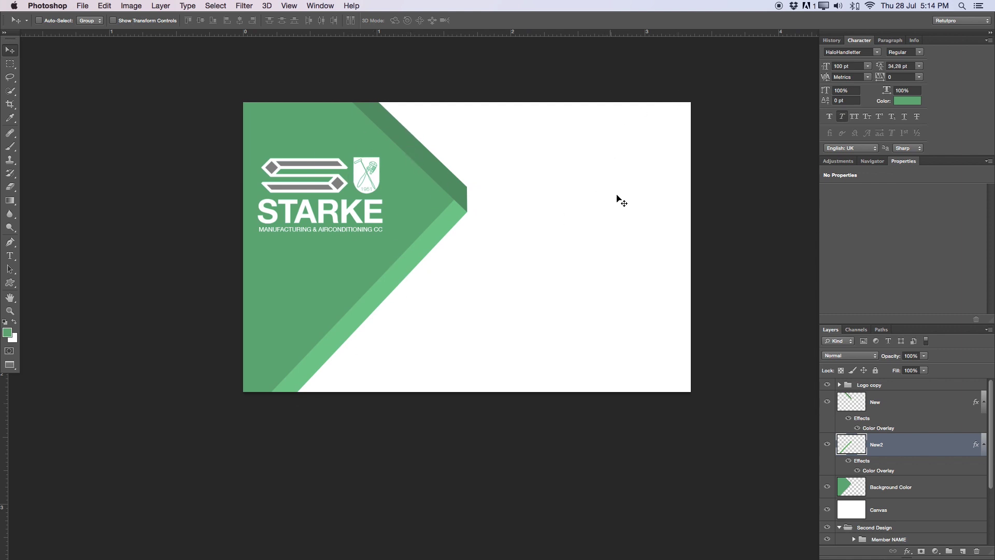
pyautogui.moveTo(902, 331); pyautogui.dragTo(880, 196)
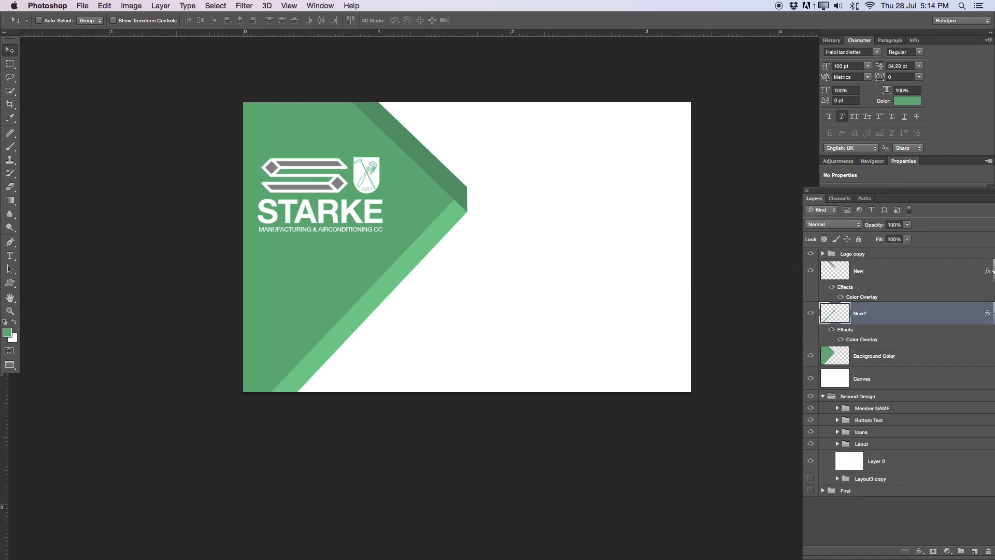
pyautogui.moveTo(963, 196); pyautogui.dragTo(918, 199)
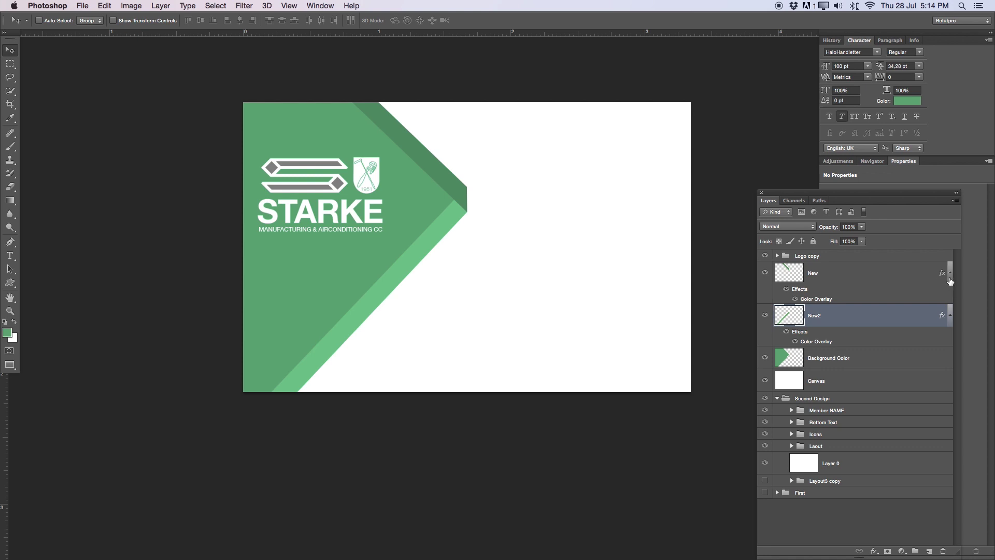
pyautogui.click(950, 273)
pyautogui.click(951, 295)
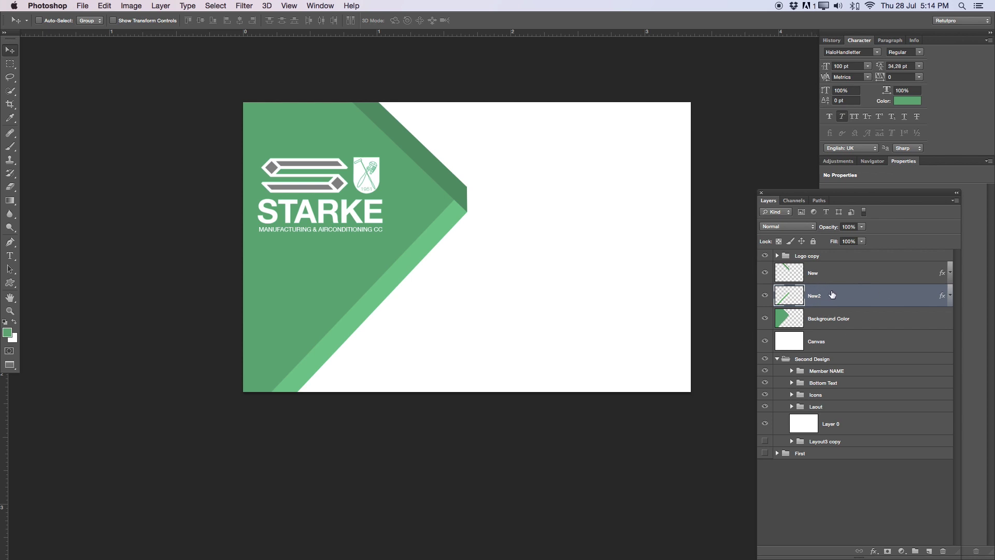
# Select the New, New2 and Background Color layers together
pyautogui.keyDown('shift'); pyautogui.click(835, 323); pyautogui.keyUp('shift')
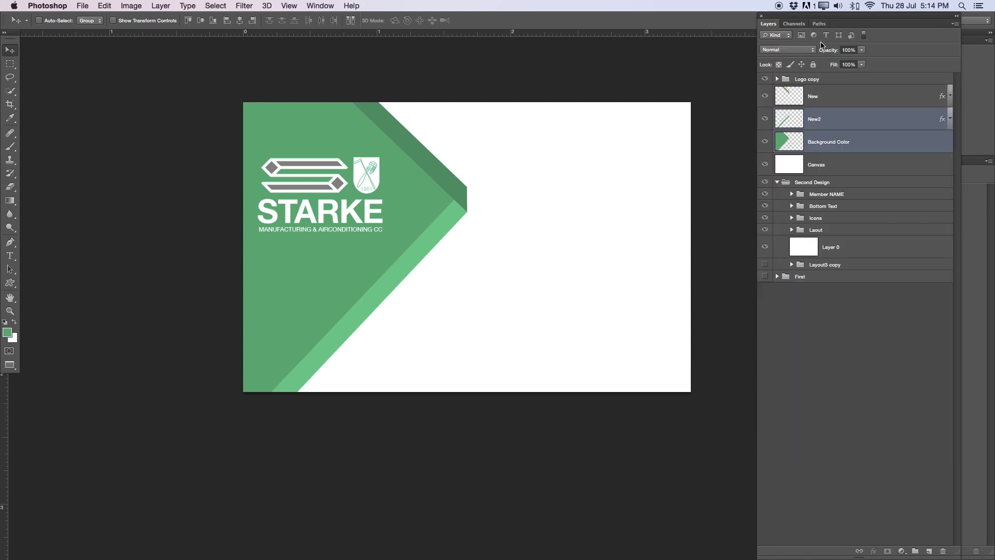
pyautogui.click(852, 141)
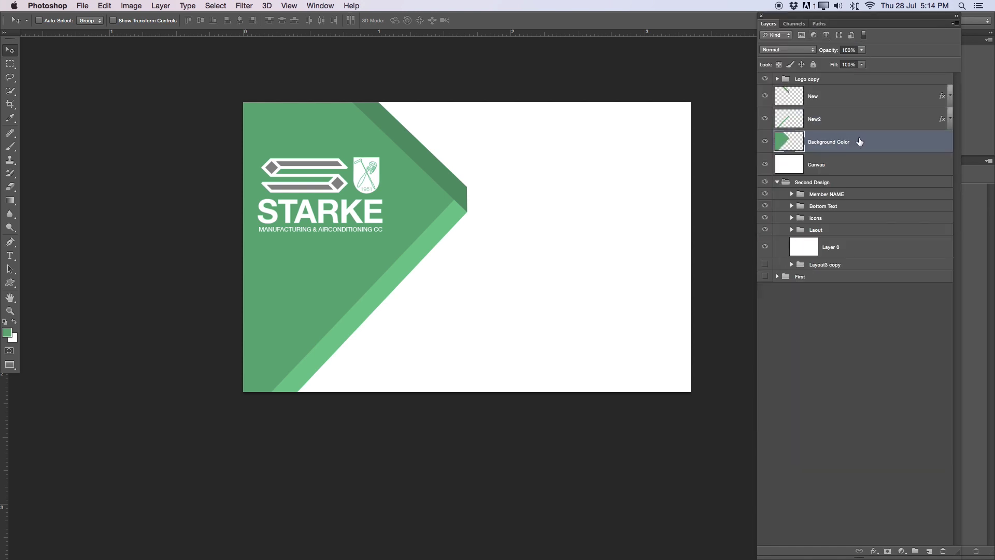
pyautogui.keyDown('shift'); pyautogui.click(840, 123); pyautogui.keyUp('shift')
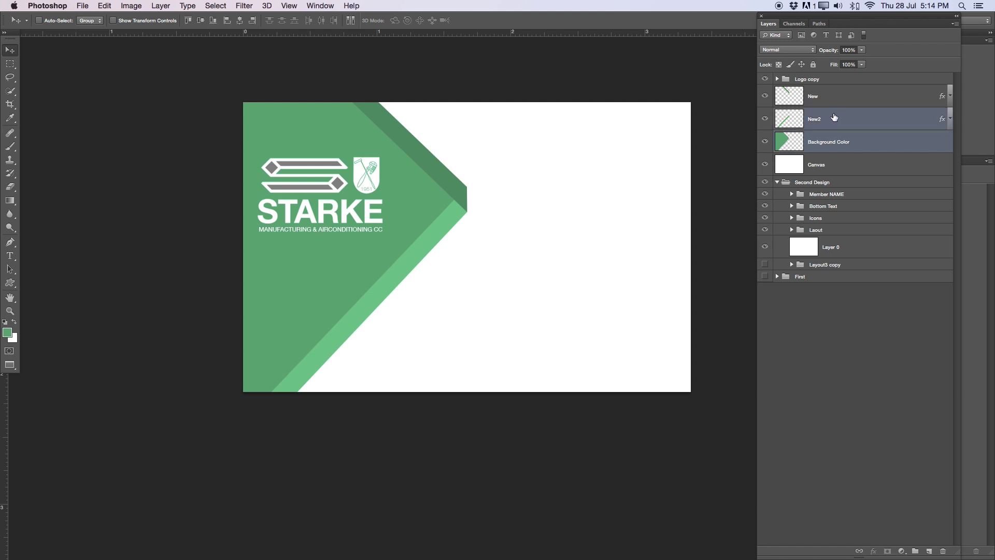
pyautogui.keyDown('shift'); pyautogui.click(829, 103); pyautogui.keyUp('shift')
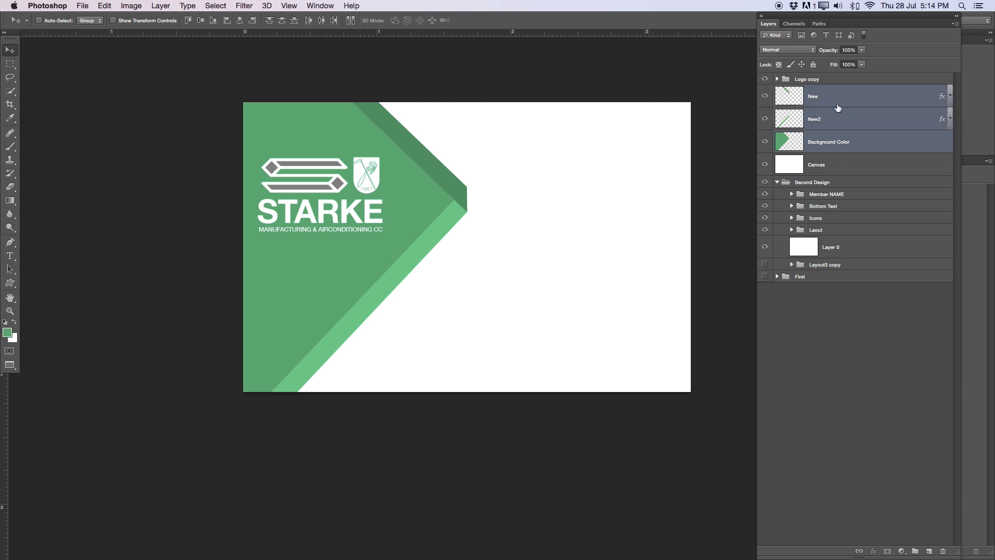
# Group New, New2 and Background Color into a group named 'Background Layout'
pyautogui.press('super+g')
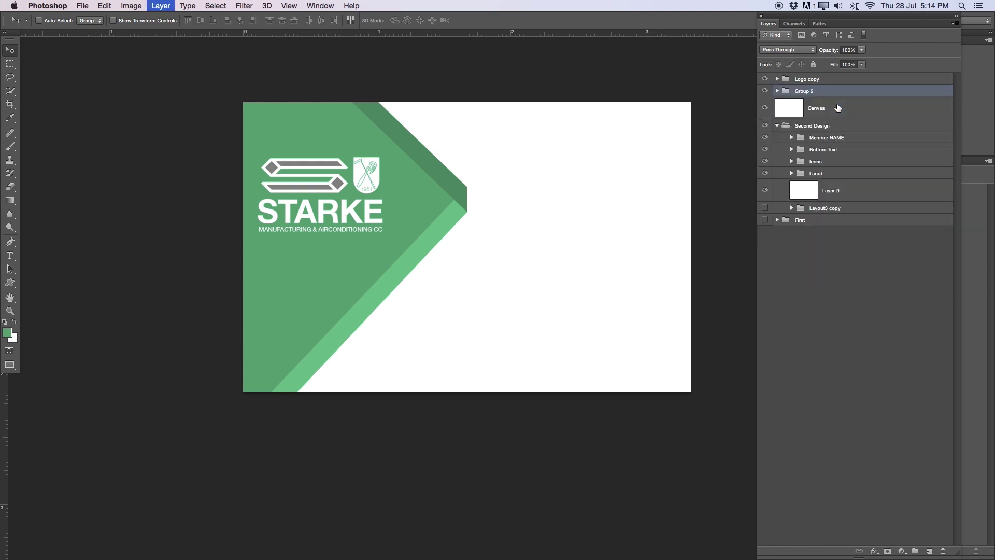
pyautogui.doubleClick(806, 92)
pyautogui.press('BackSpace')
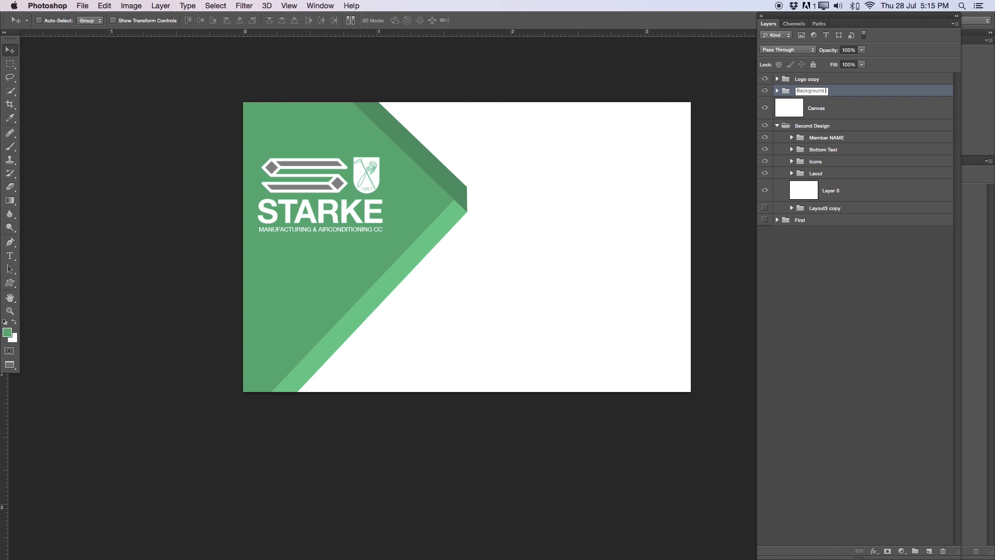
pyautogui.press('Return')
# Dock the Layers panel, then collapse and hide the Second Design group
pyautogui.moveTo(773, 22); pyautogui.dragTo(871, 554)
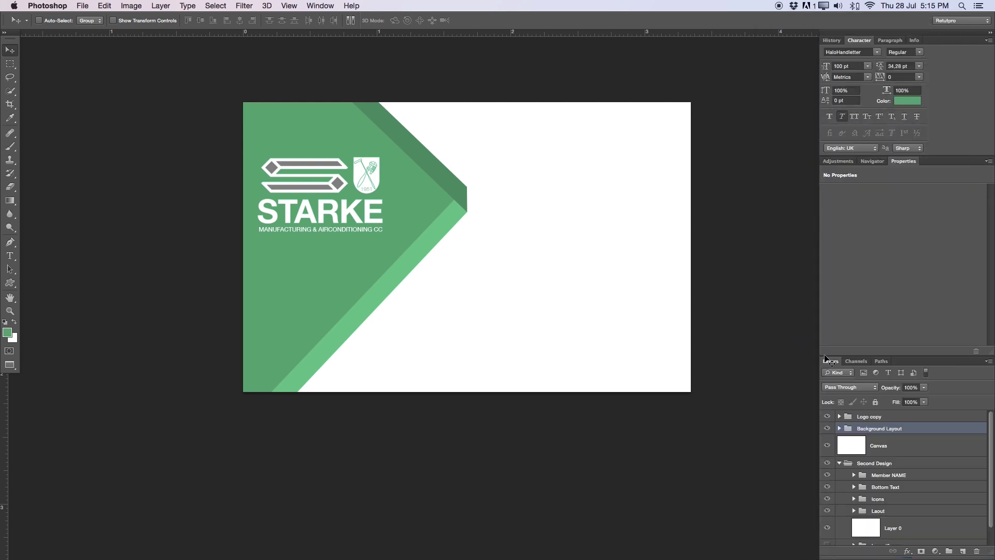
pyautogui.moveTo(896, 355); pyautogui.dragTo(899, 261)
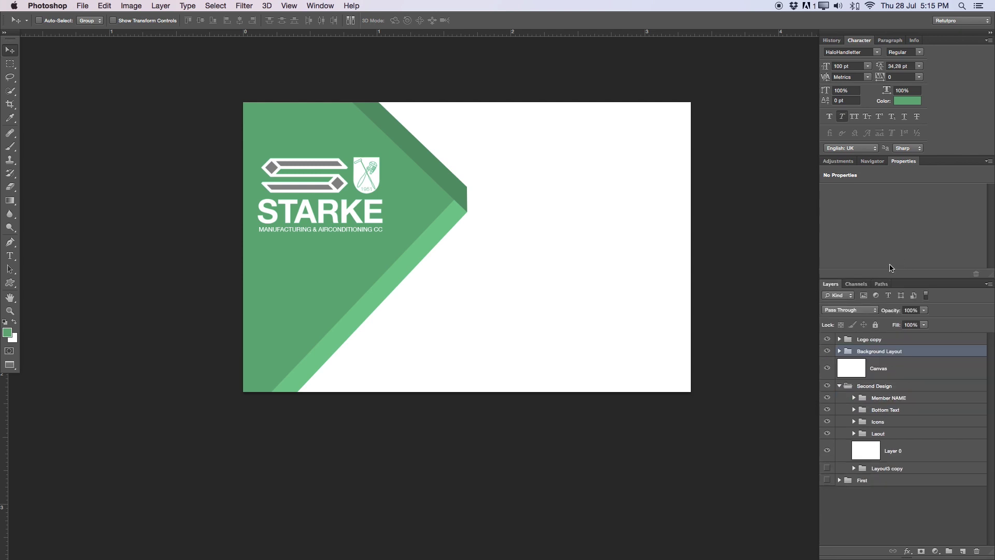
pyautogui.click(879, 371)
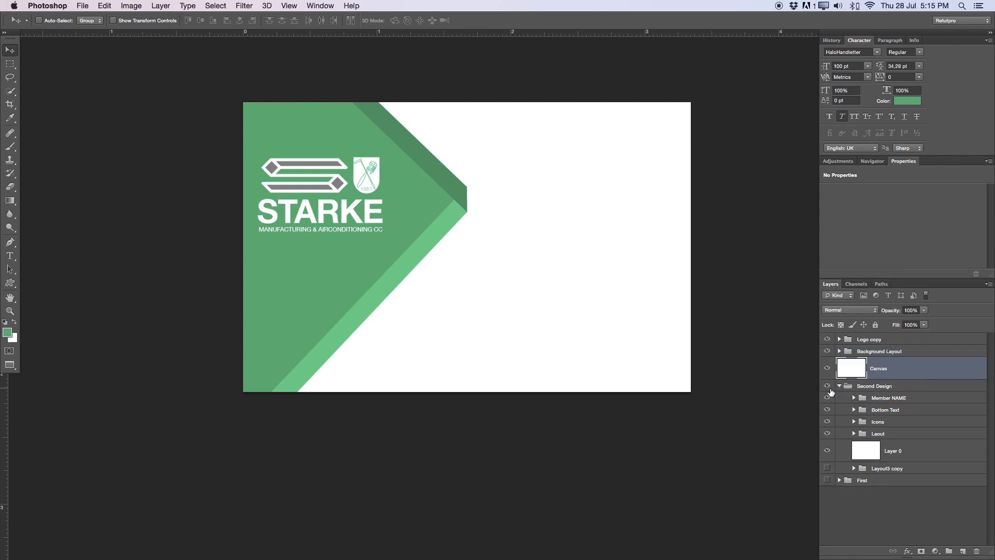
pyautogui.click(839, 385)
pyautogui.click(827, 385)
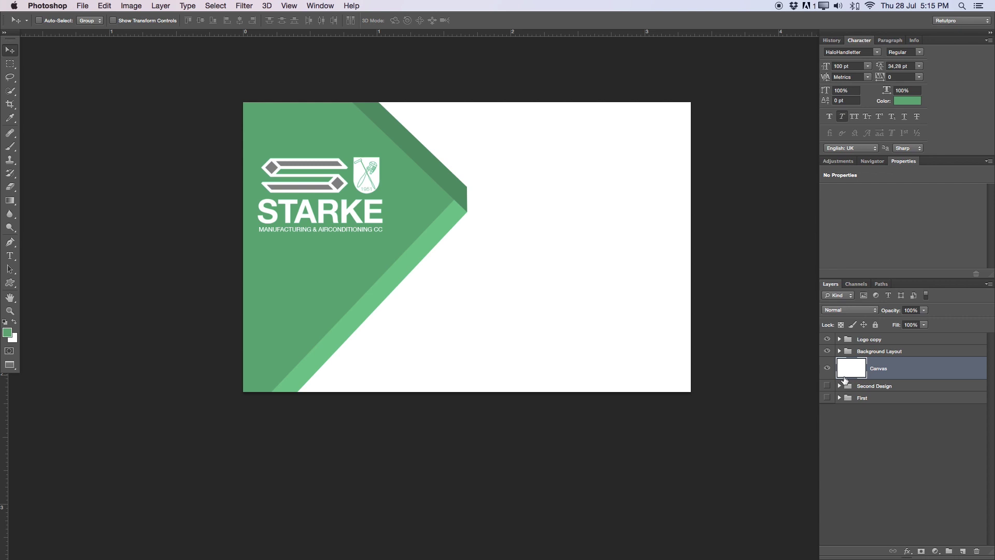
pyautogui.click(828, 339)
# After briefly toggling the logo and background visibility, add a vertical guide at 50% of the card width
pyautogui.click(828, 340)
pyautogui.doubleClick(828, 351)
pyautogui.click(221, 6)
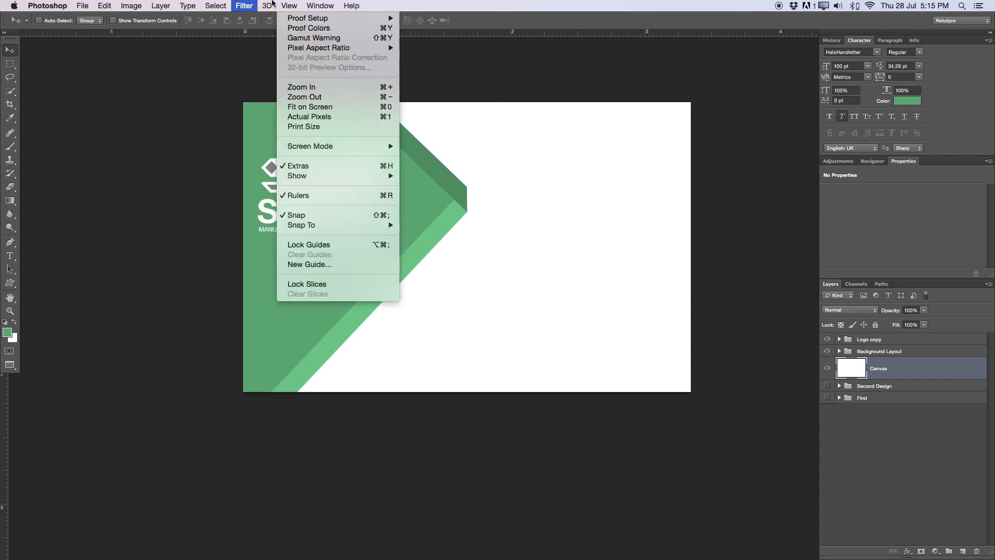
pyautogui.click(304, 265)
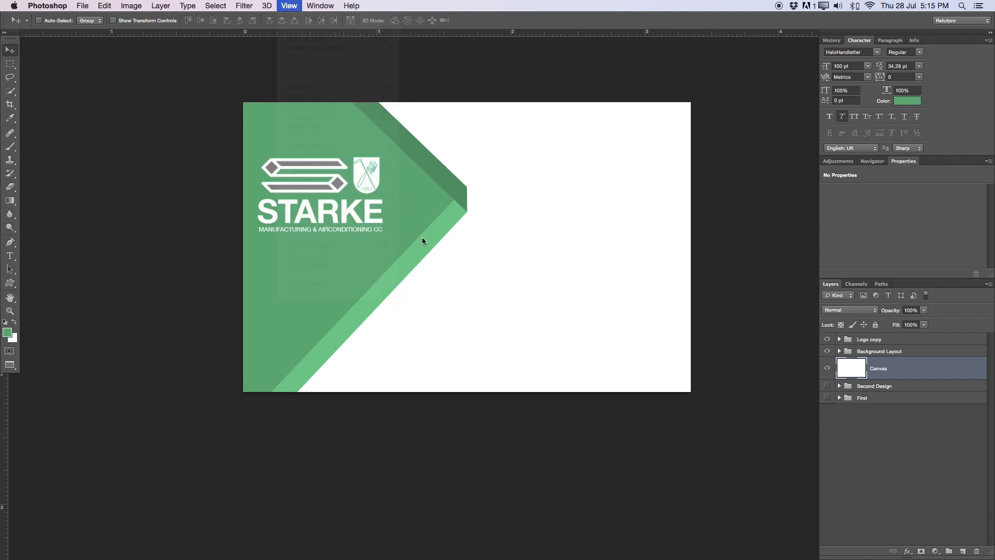
pyautogui.click(426, 149)
pyautogui.write('50')
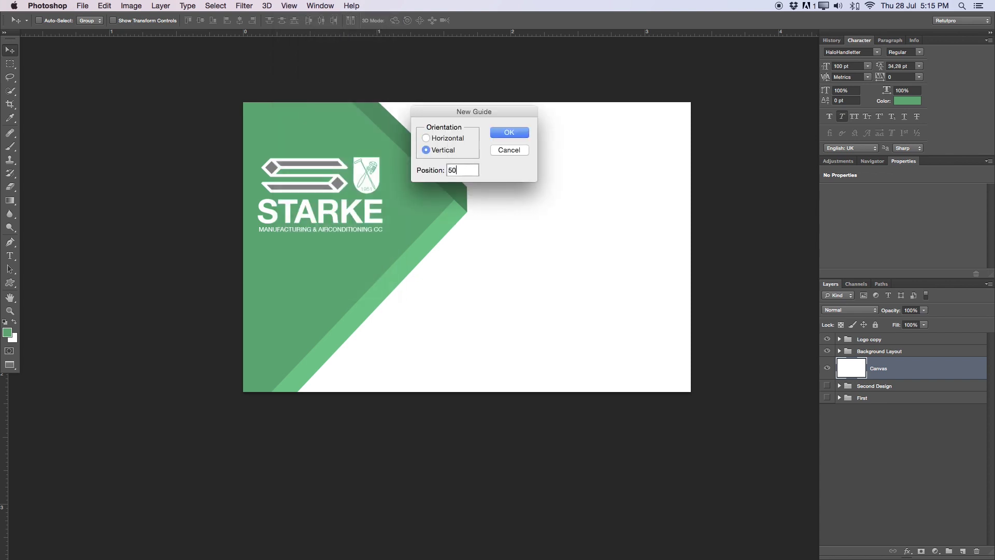
pyautogui.write('%')
pyautogui.press('Return')
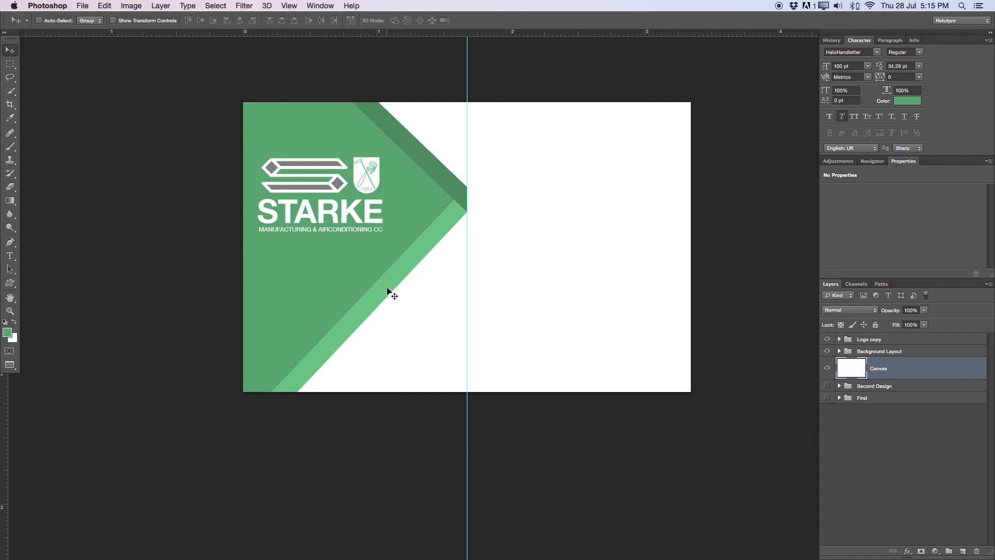
pyautogui.hscroll(2, 480, 228)
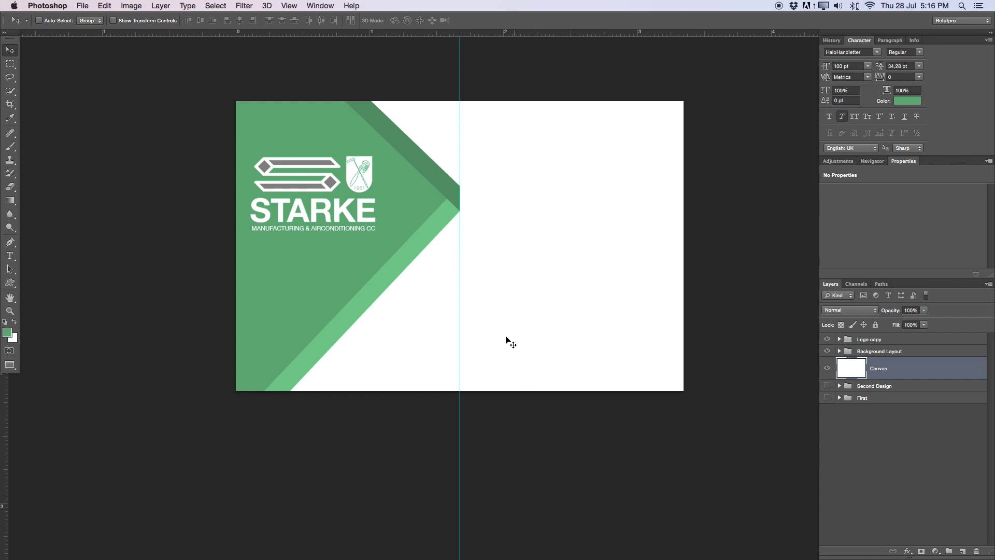
pyautogui.click(11, 257)
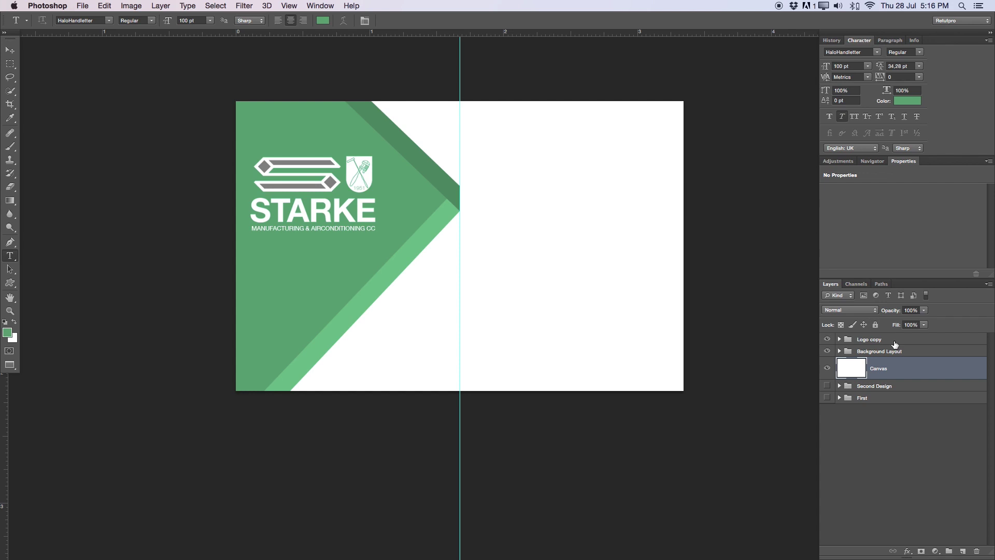
# Draw a text box on the card's right half and type the person's full name
pyautogui.click(875, 340)
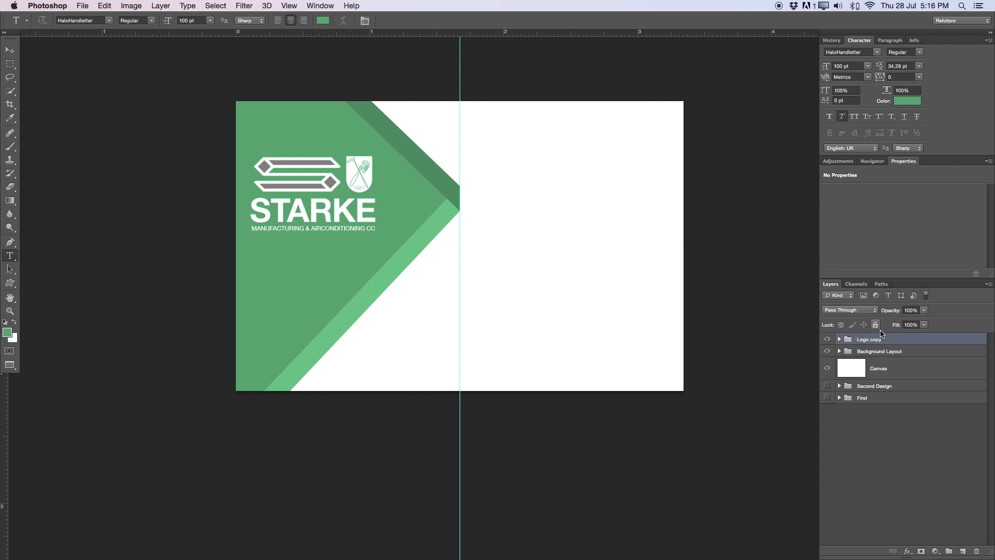
pyautogui.moveTo(474, 119)
pyautogui.mouseDown()
pyautogui.moveTo(511, 167)
pyautogui.moveTo(666, 189)
pyautogui.mouseUp()
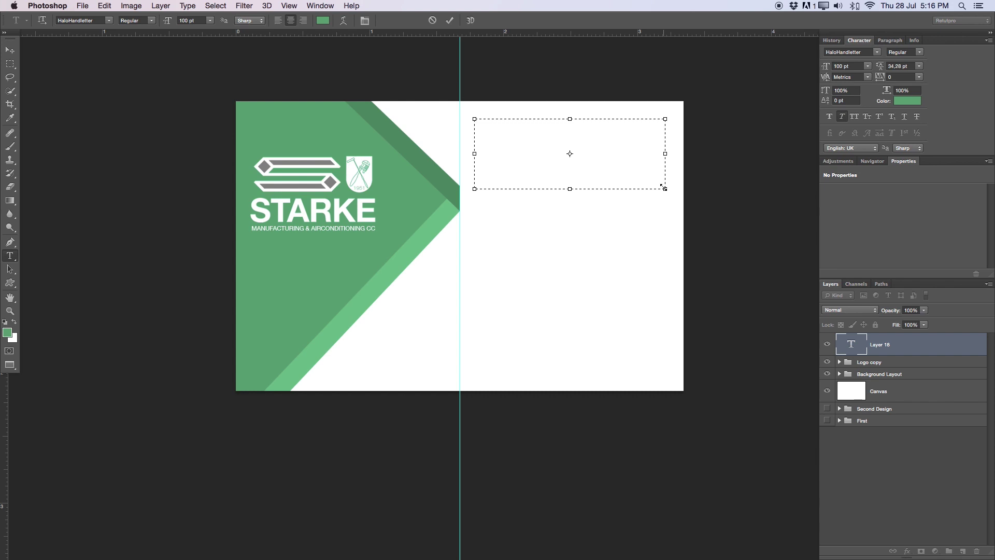
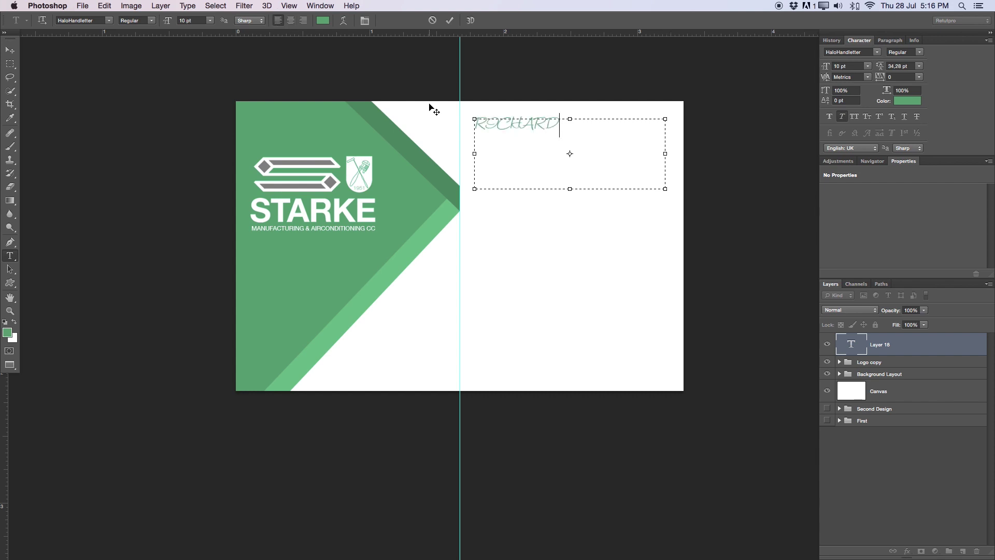
pyautogui.press('super+a')
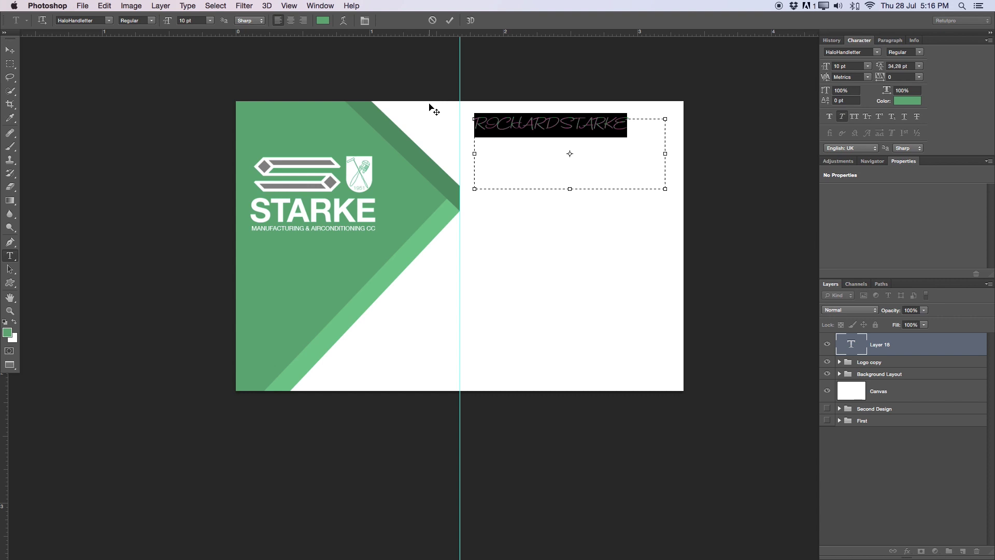
pyautogui.click(560, 126)
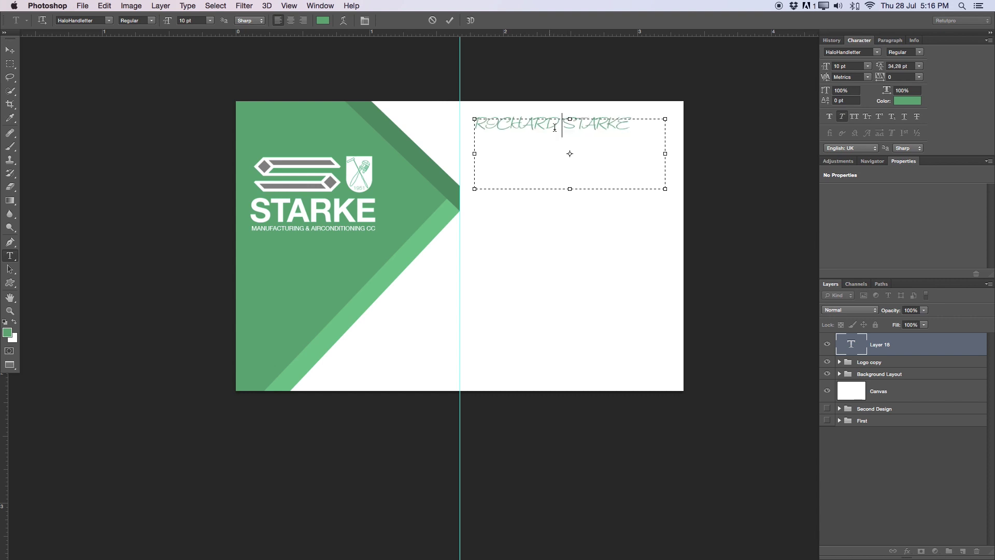
pyautogui.moveTo(632, 133); pyautogui.dragTo(369, 107)
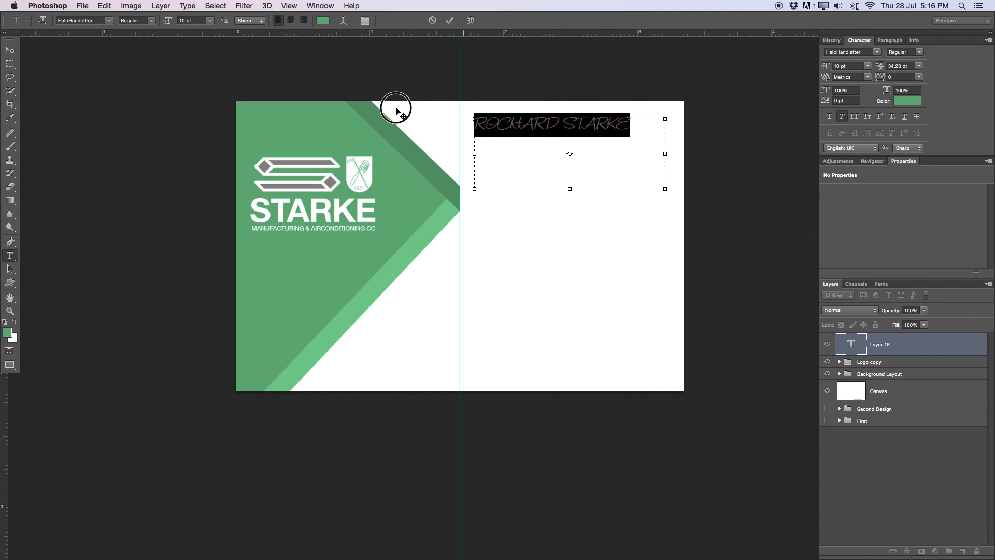
# Set the name's font to Helvetica Neue and remove the italic slant
pyautogui.click(109, 21)
pyautogui.scroll(3, 103, 78)
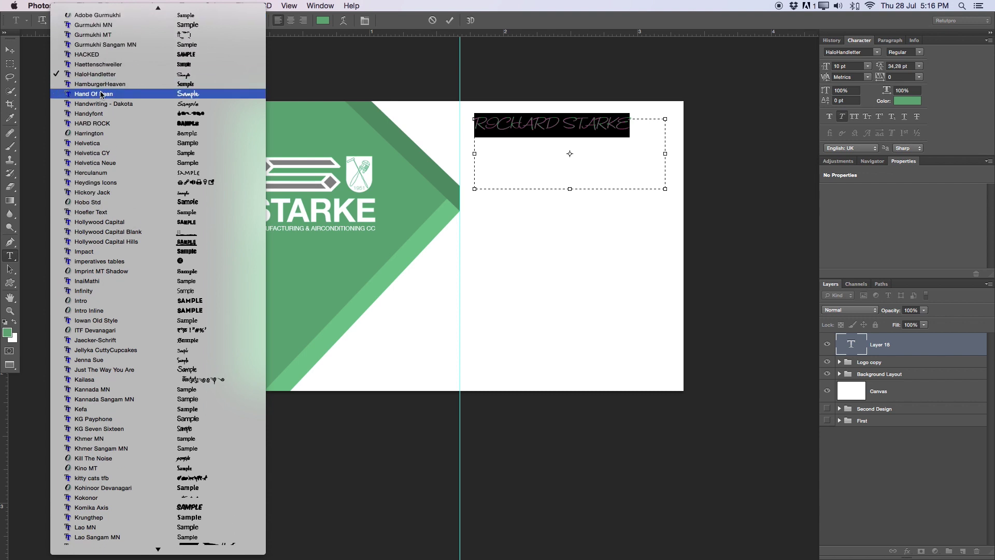
pyautogui.click(102, 164)
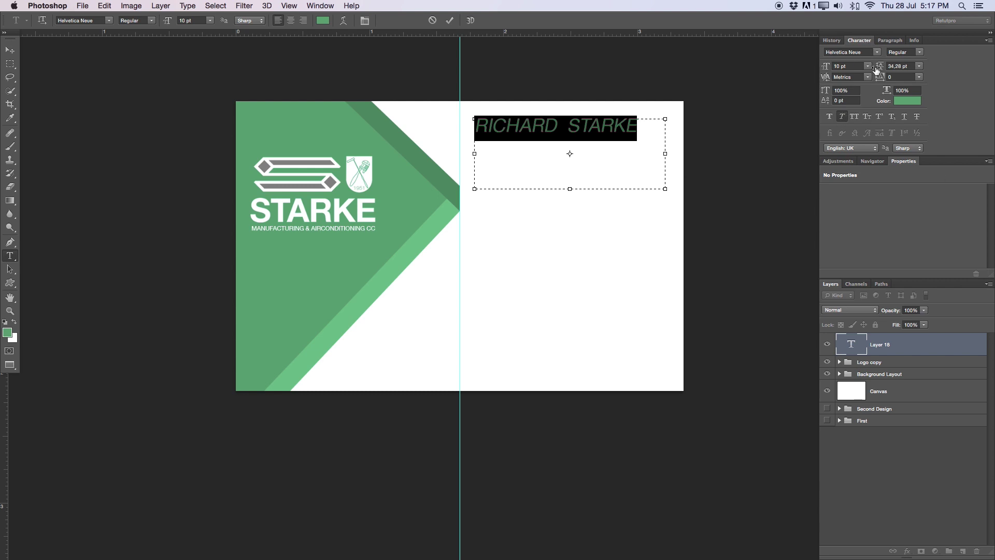
pyautogui.click(321, 6)
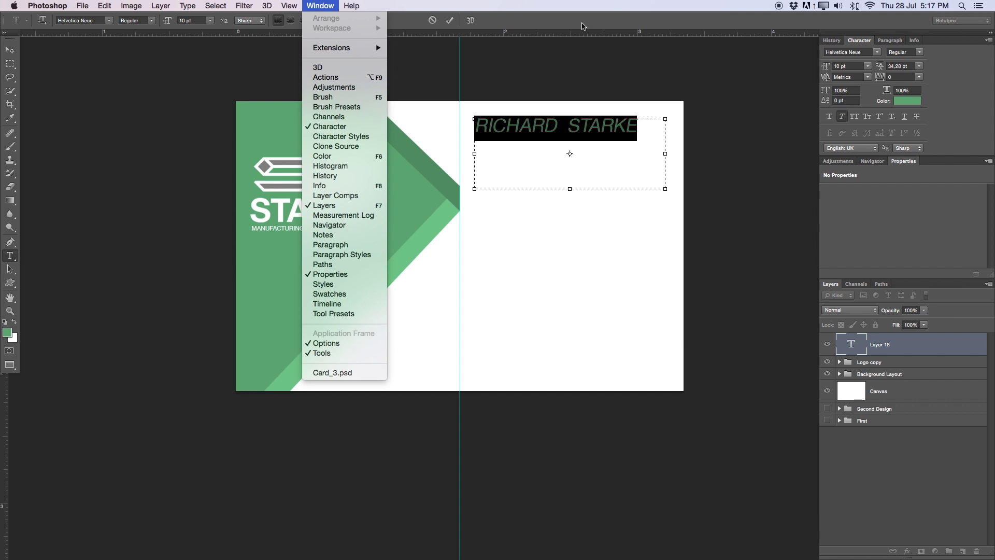
pyautogui.click(868, 99)
pyautogui.click(843, 117)
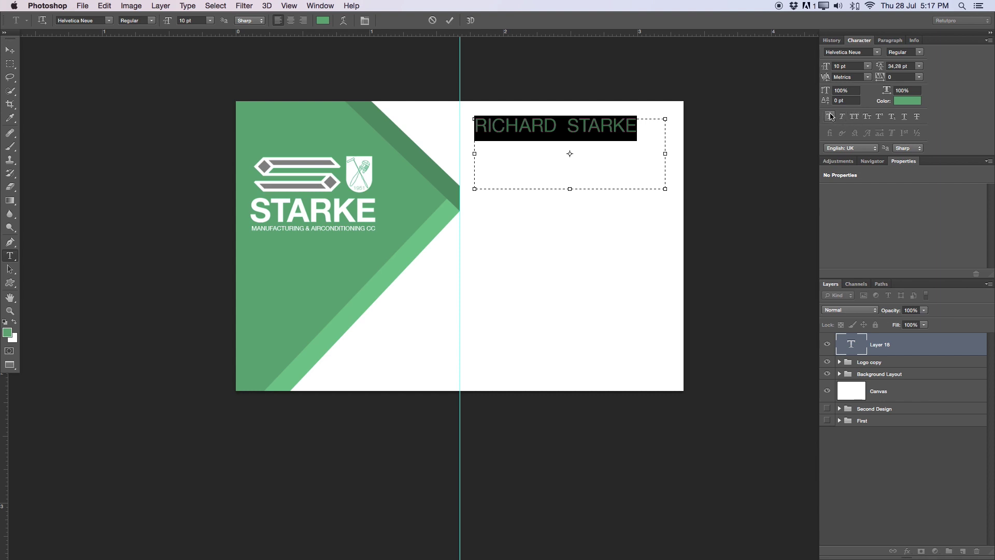
# Delete the extra space between the first name and the surname
pyautogui.click(632, 137)
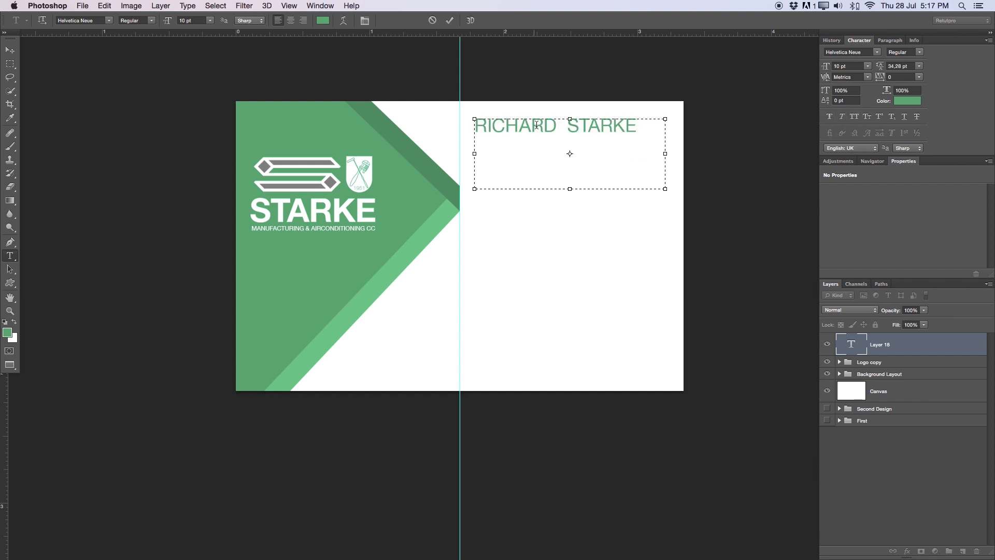
pyautogui.moveTo(555, 127); pyautogui.dragTo(466, 124)
pyautogui.doubleClick(655, 133)
pyautogui.click(655, 134)
pyautogui.moveTo(655, 133); pyautogui.dragTo(455, 109)
pyautogui.click(572, 126)
pyautogui.press('BackSpace')
# Make the whole name Helvetica Neue Bold
pyautogui.moveTo(624, 126); pyautogui.dragTo(402, 104)
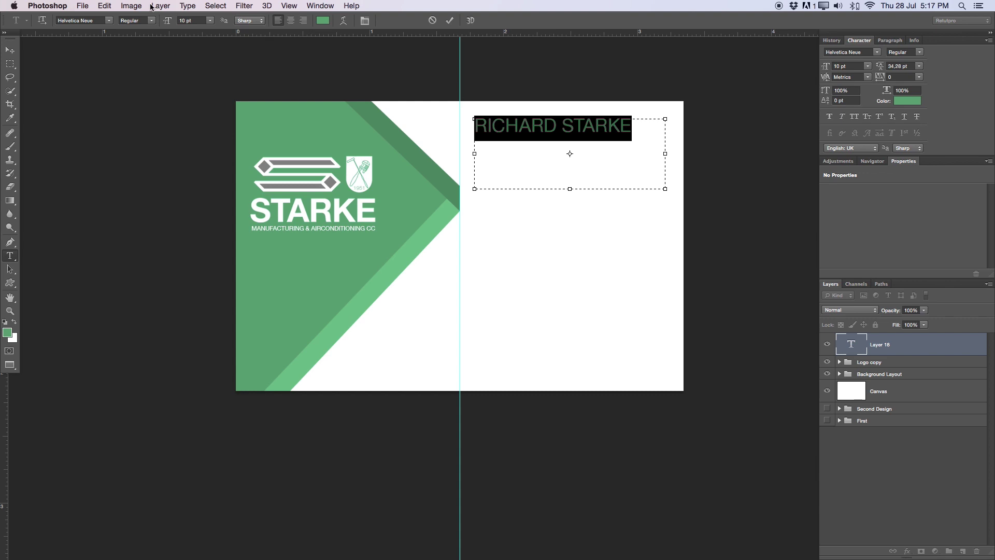
pyautogui.click(147, 21)
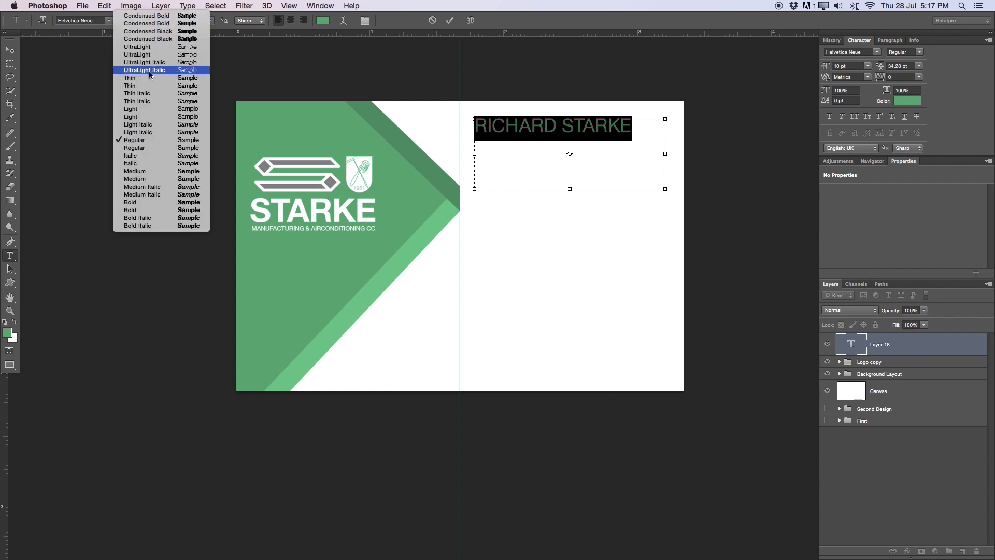
pyautogui.click(138, 210)
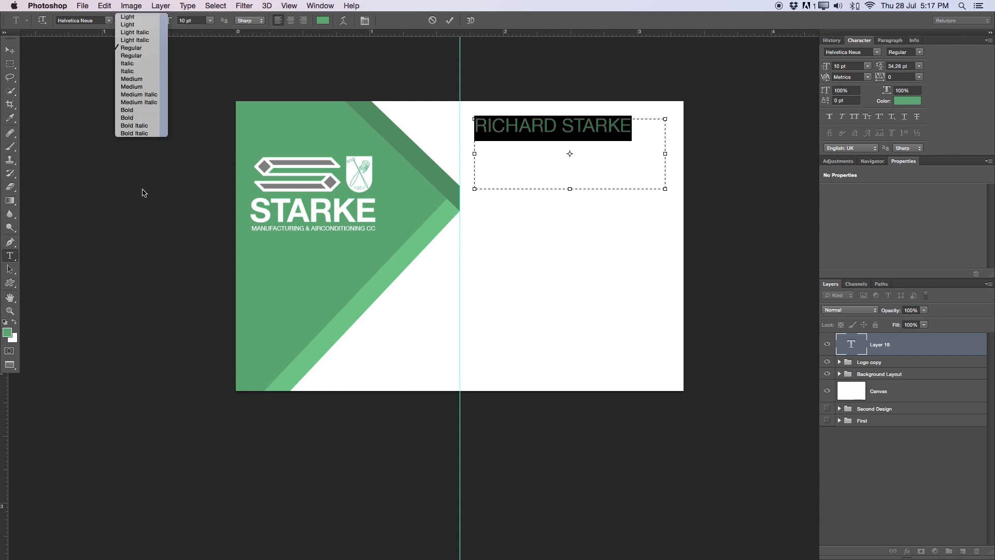
pyautogui.click(600, 166)
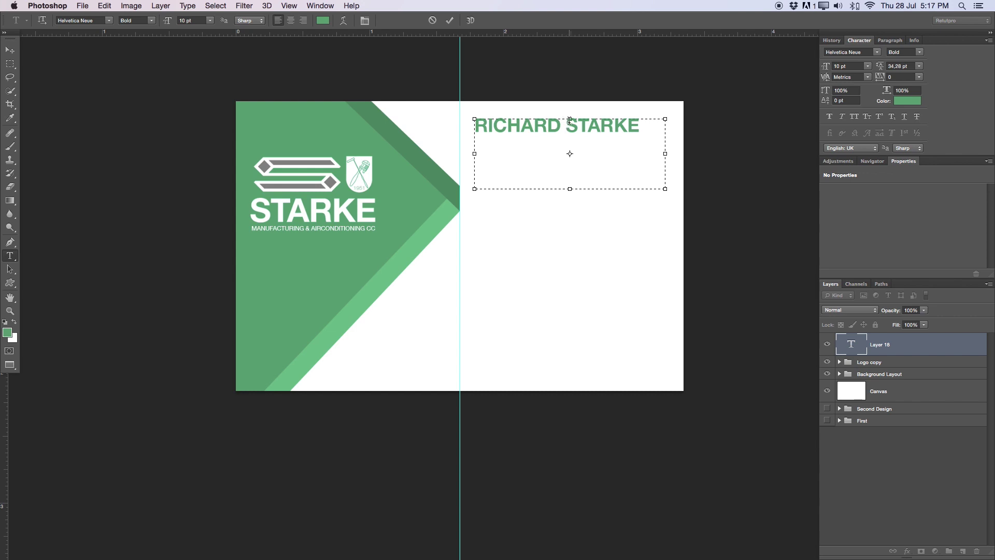
# Tighten the whole name's tracking to -60
pyautogui.moveTo(629, 127); pyautogui.dragTo(406, 104)
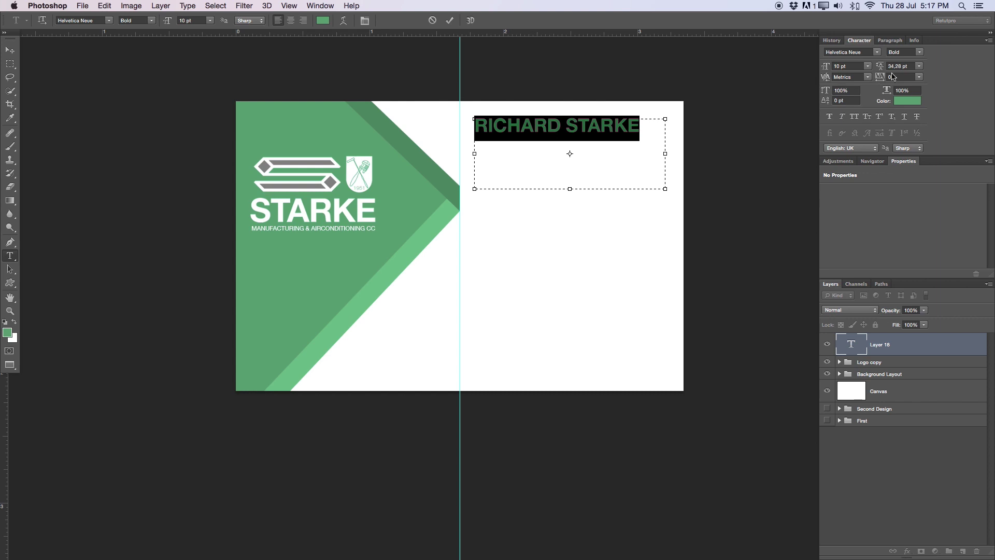
pyautogui.moveTo(882, 78); pyautogui.dragTo(882, 78)
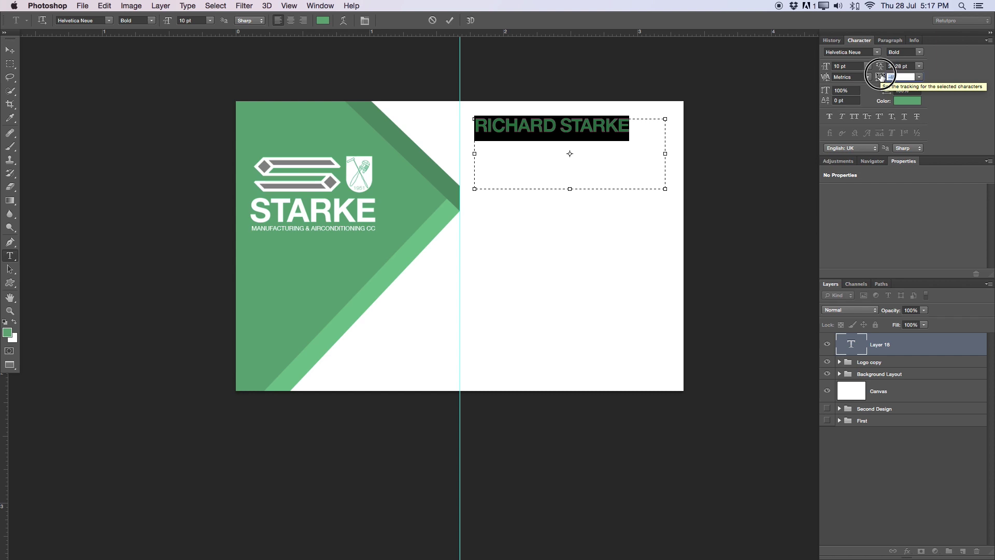
pyautogui.moveTo(881, 77); pyautogui.dragTo(881, 77)
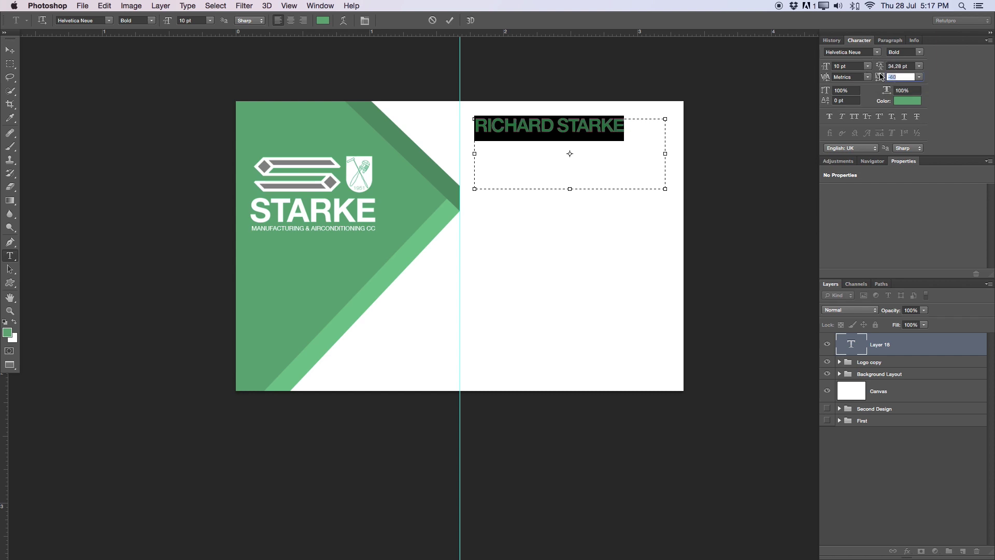
pyautogui.click(562, 136)
# Select just the surname to change its font weight
pyautogui.doubleClick(557, 127)
pyautogui.click(554, 129)
pyautogui.moveTo(554, 129); pyautogui.dragTo(422, 107)
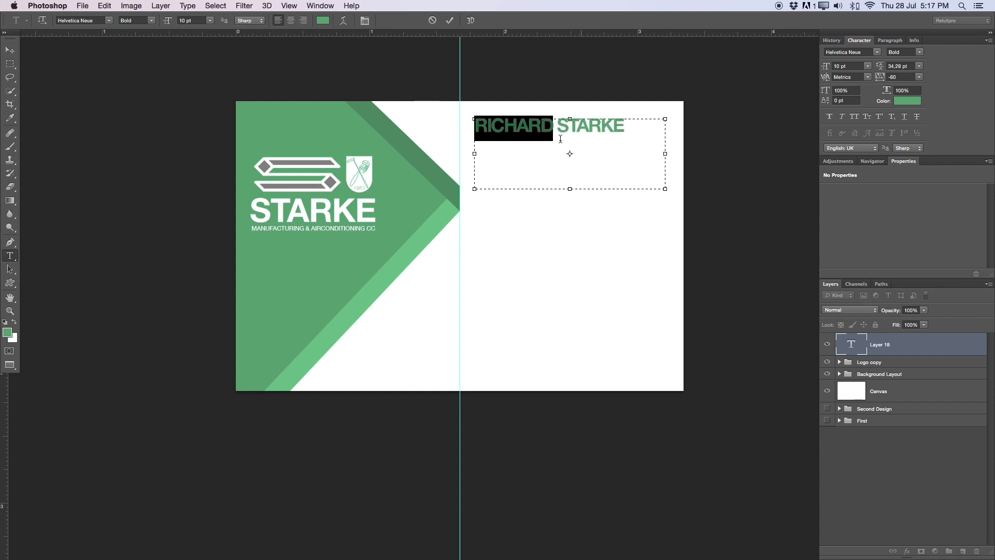
pyautogui.doubleClick(575, 125)
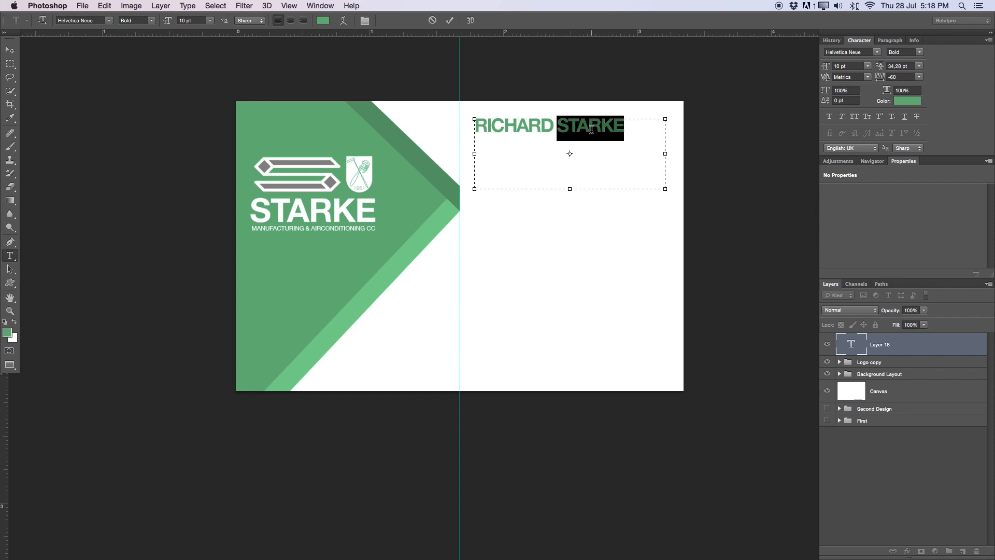
pyautogui.click(154, 20)
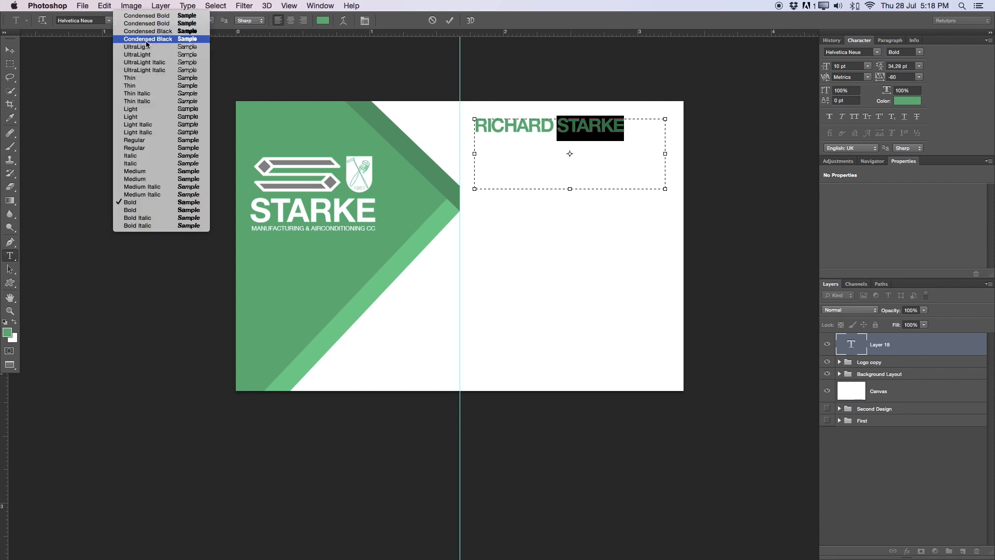
# Set the surname to Light weight, keeping the first name Bold, then reselect the whole line
pyautogui.click(138, 109)
pyautogui.click(617, 139)
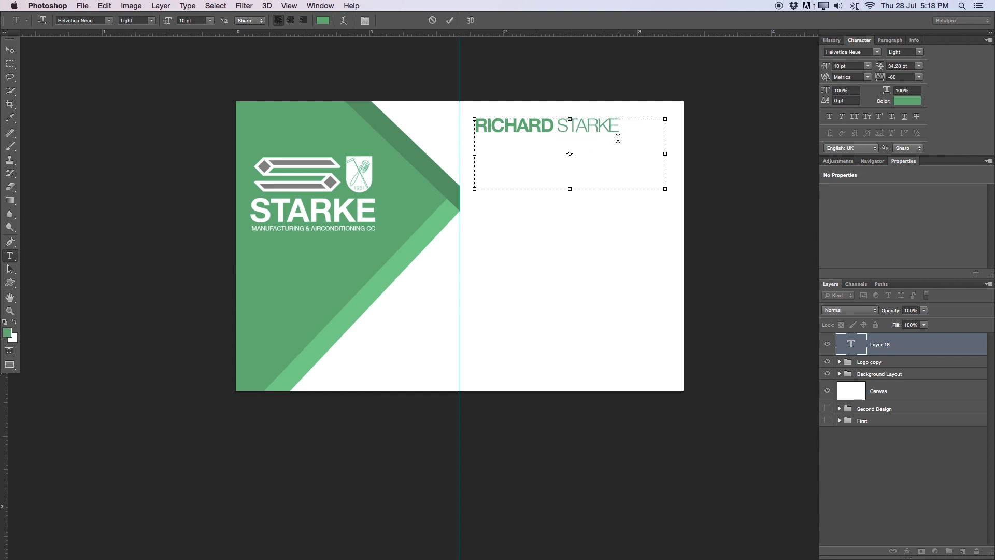
pyautogui.tripleClick(626, 130)
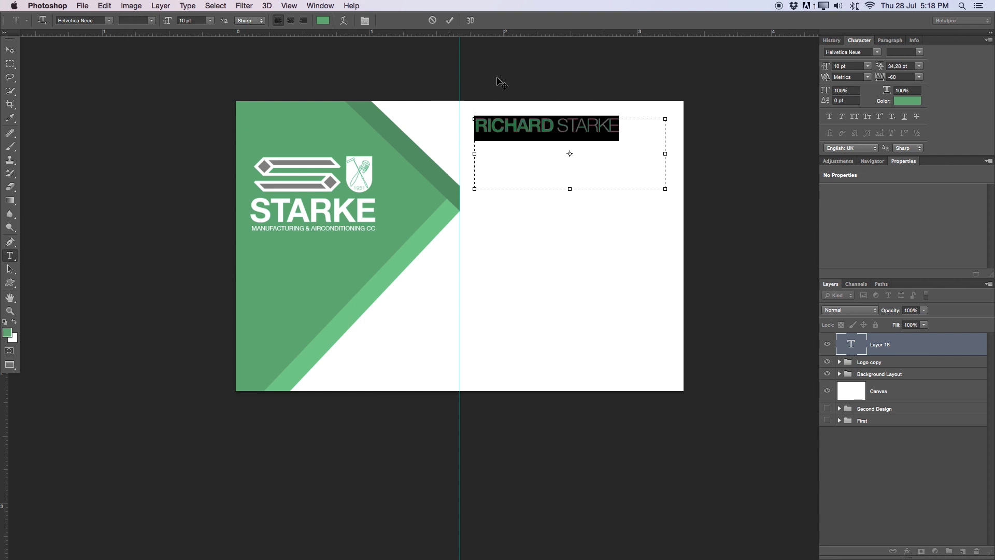
pyautogui.click(548, 166)
pyautogui.tripleClick(625, 130)
# Recolour the name grey #808080 sampled from the logo and commit the text
pyautogui.click(323, 21)
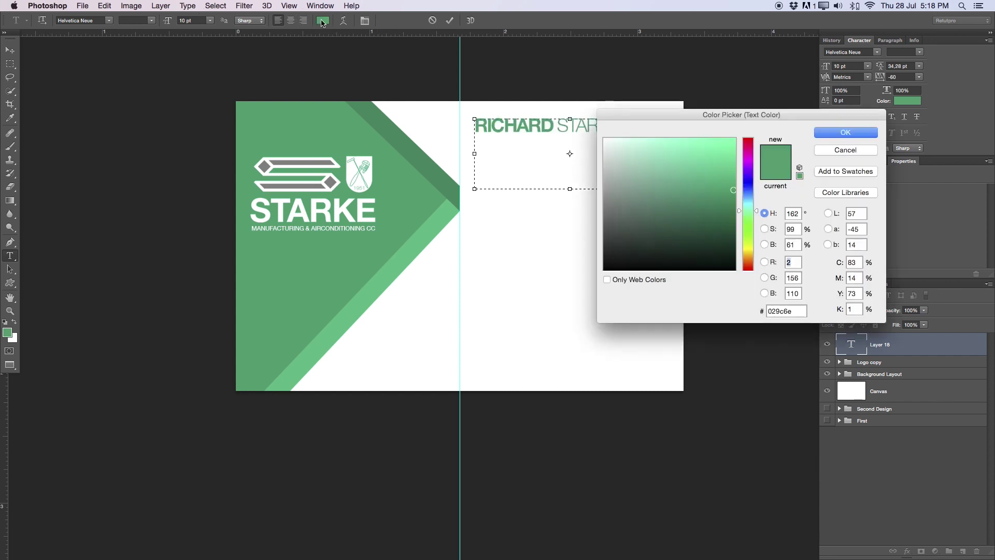
pyautogui.click(334, 178)
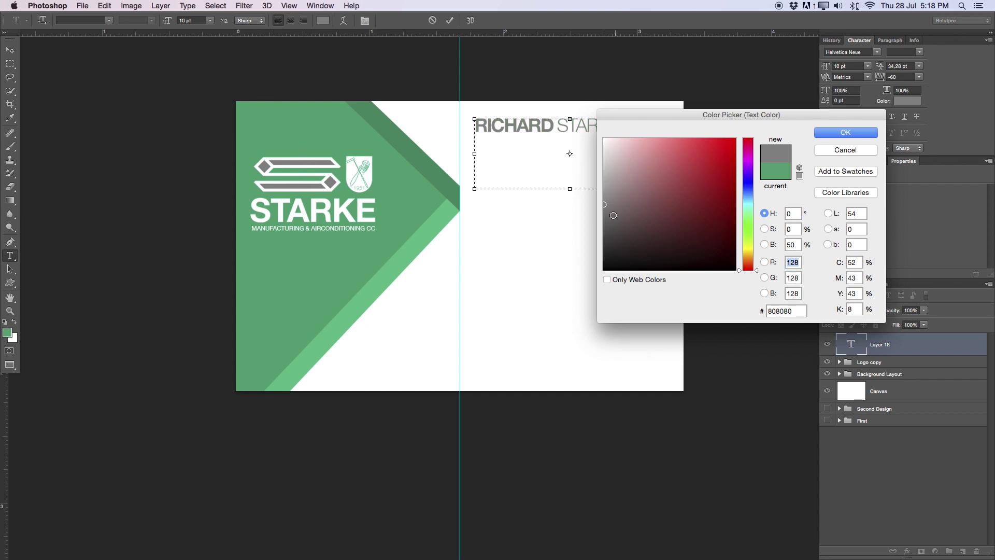
pyautogui.moveTo(604, 204); pyautogui.dragTo(604, 214)
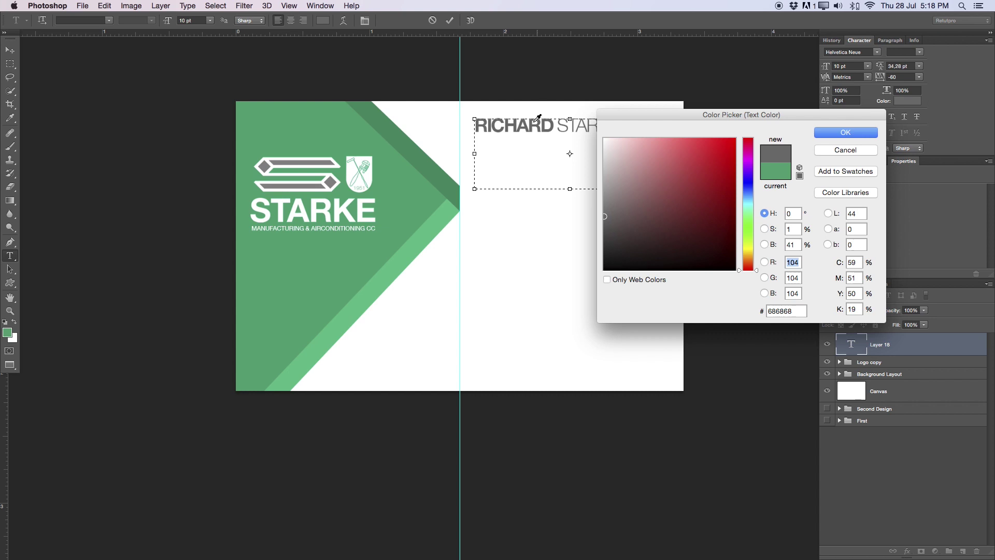
pyautogui.click(335, 178)
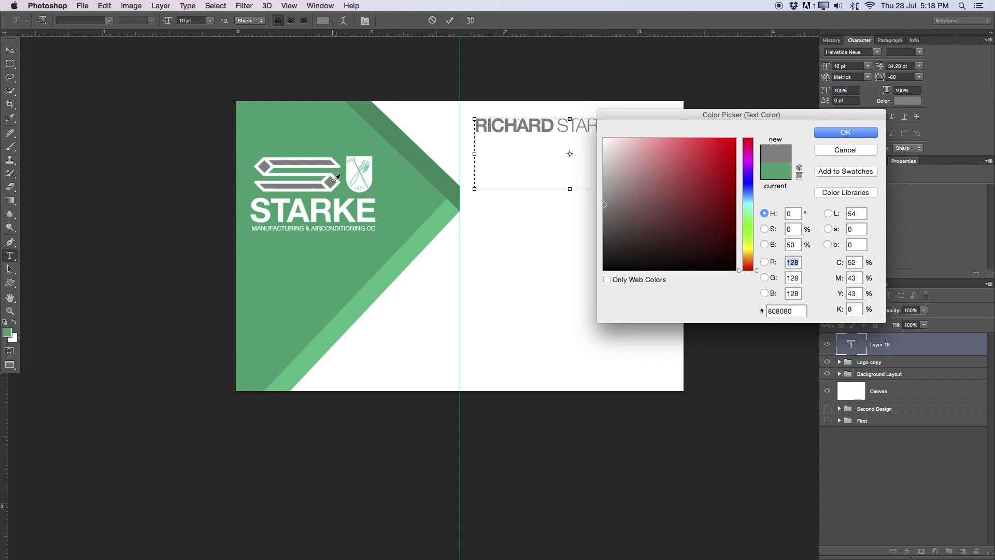
pyautogui.click(845, 131)
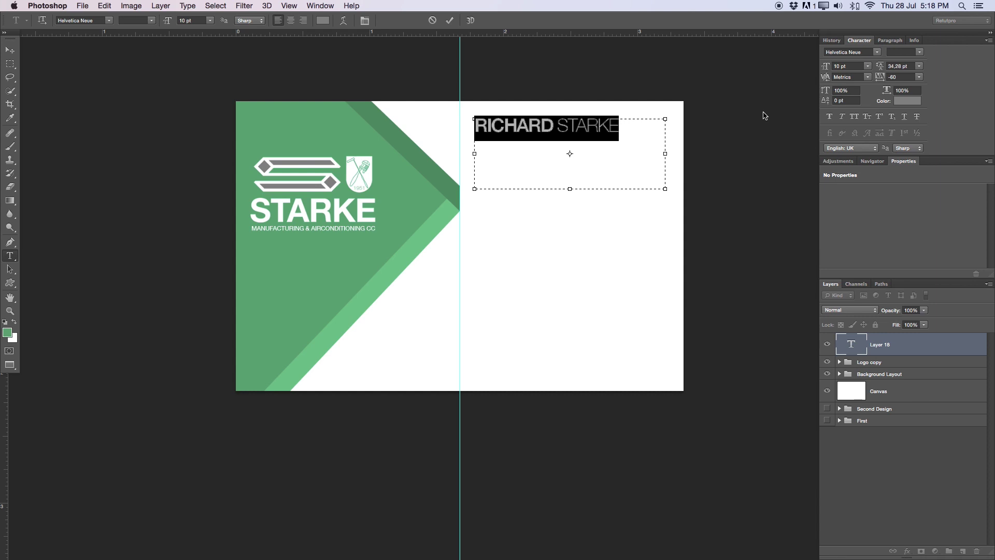
pyautogui.click(450, 20)
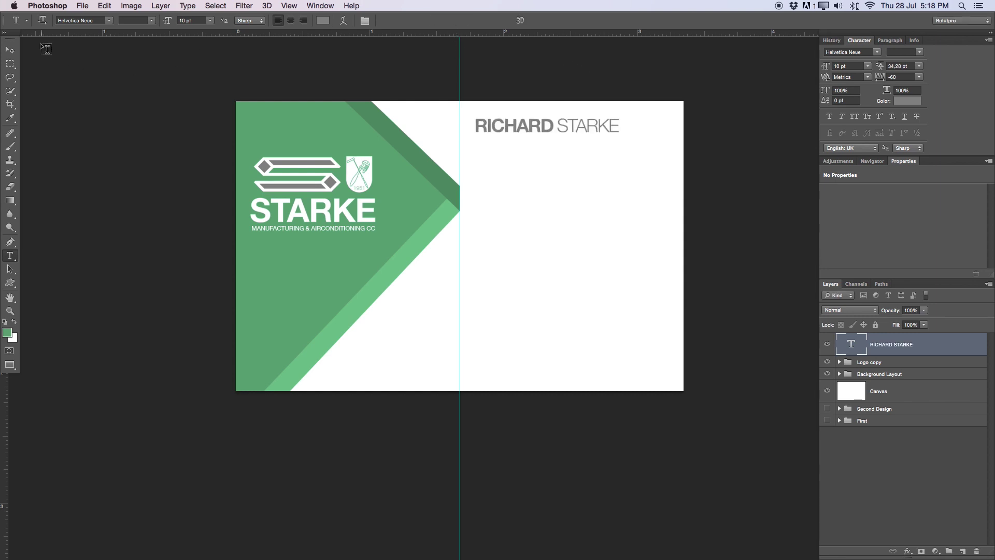
# Add a horizontal guide below the name, then shift the name right and down
pyautogui.moveTo(563, 34); pyautogui.dragTo(655, 144)
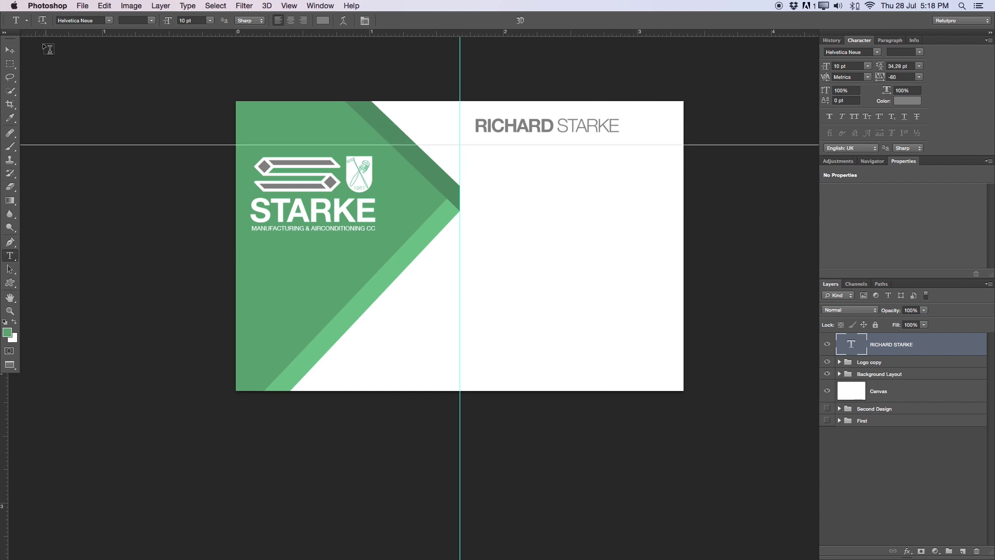
pyautogui.click(9, 49)
pyautogui.moveTo(558, 131); pyautogui.dragTo(586, 141)
pyautogui.press('Left')
pyautogui.press('Left')
pyautogui.press('Left')
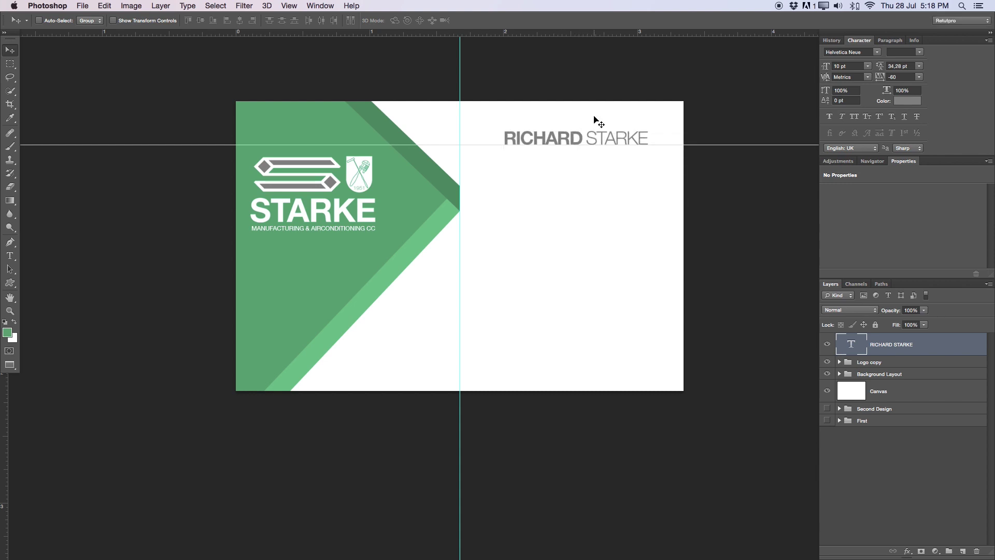
pyautogui.press('Left')
pyautogui.press('Left')
pyautogui.press('Left')
pyautogui.press('Left')
pyautogui.press('Left')
pyautogui.press('Left')
pyautogui.press('Left')
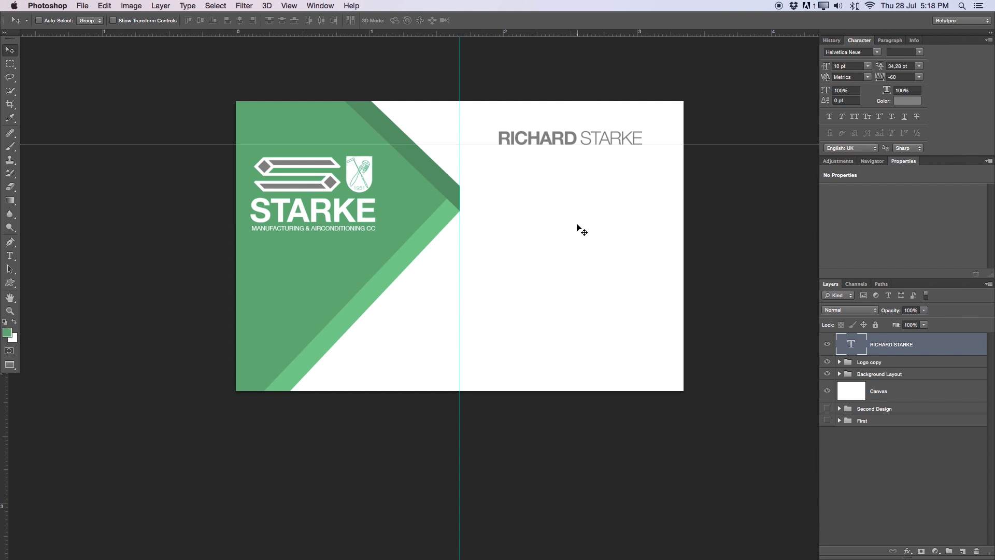
pyautogui.moveTo(6, 407); pyautogui.dragTo(6, 335)
# Duplicate the name layer and rename the copy 'Post'
pyautogui.hotkey('ctrl', 'j')
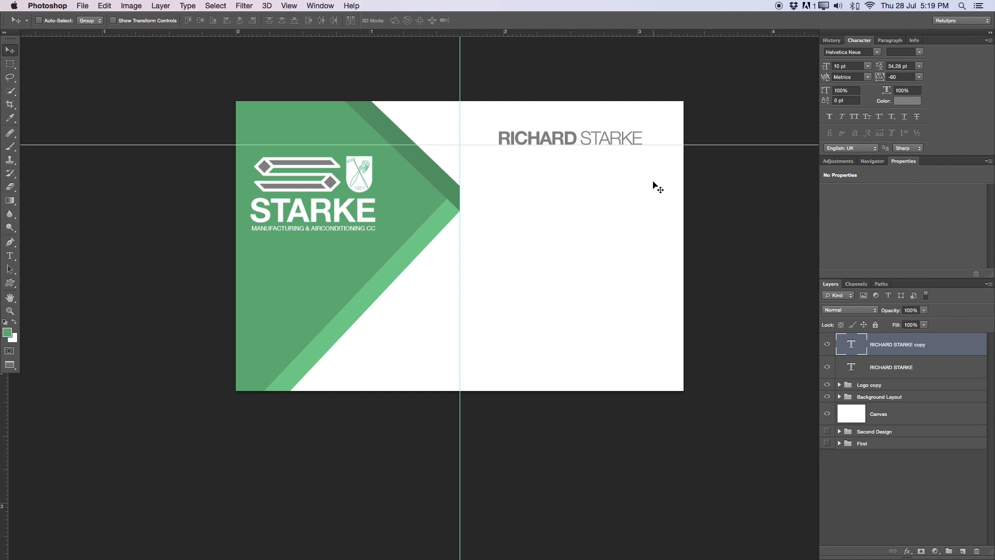
pyautogui.doubleClick(901, 345)
pyautogui.press('BackSpace')
pyautogui.press('Return')
# Move the copy below the name and retype its text as 'MANAGING DIRECTOR'
pyautogui.moveTo(544, 147); pyautogui.dragTo(541, 204)
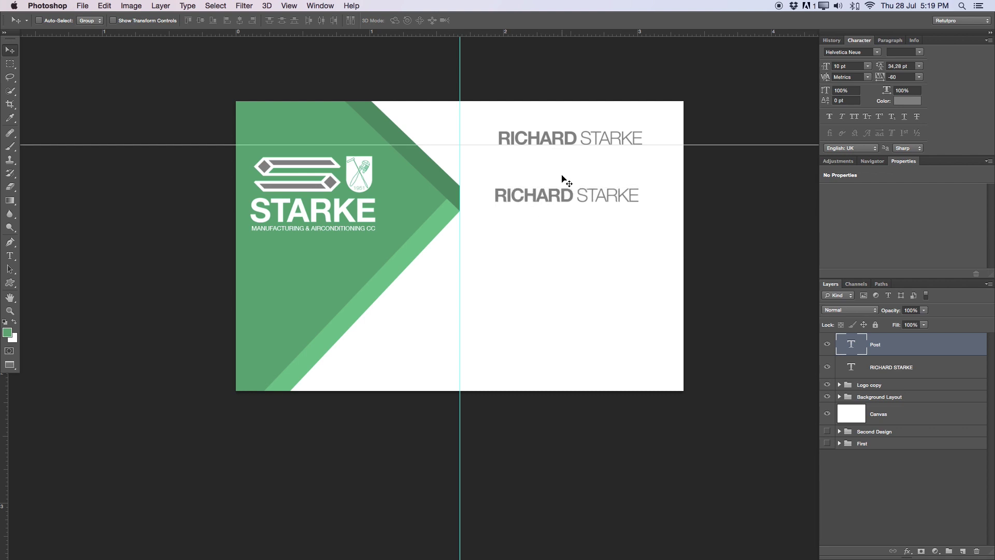
pyautogui.press('t')
pyautogui.click(569, 191)
pyautogui.moveTo(639, 196); pyautogui.dragTo(499, 193)
pyautogui.moveTo(577, 197); pyautogui.dragTo(626, 194)
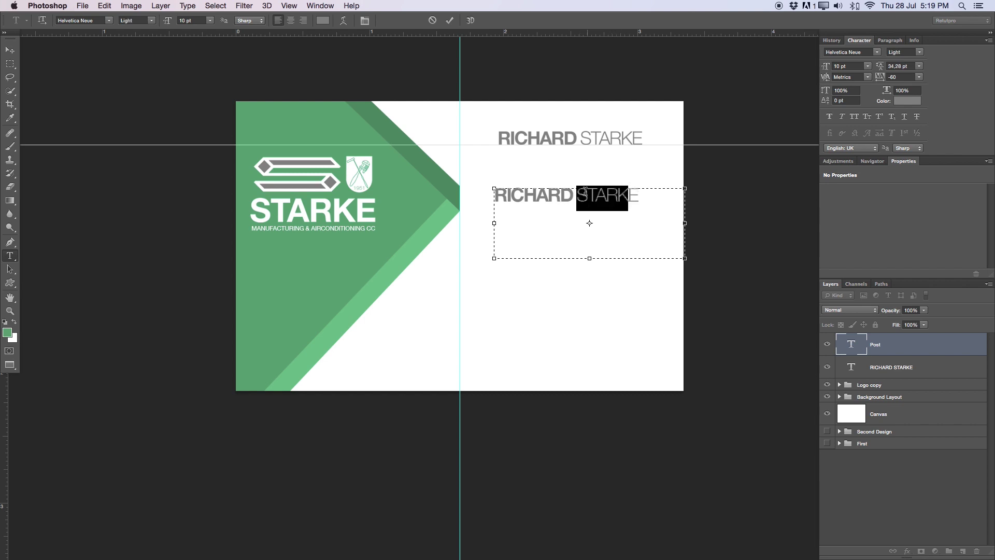
pyautogui.moveTo(575, 196); pyautogui.dragTo(493, 191)
pyautogui.press('BackSpace')
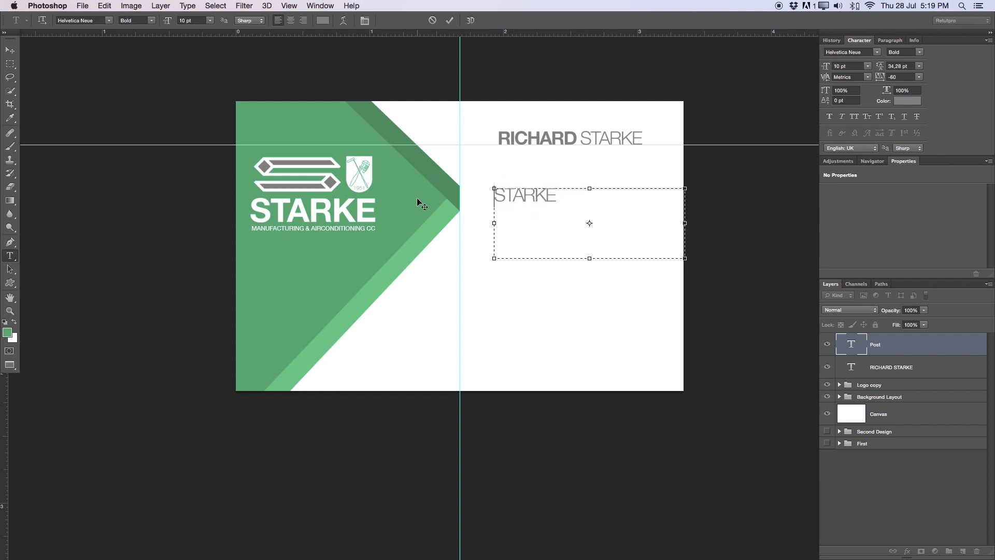
pyautogui.moveTo(594, 197); pyautogui.dragTo(450, 176)
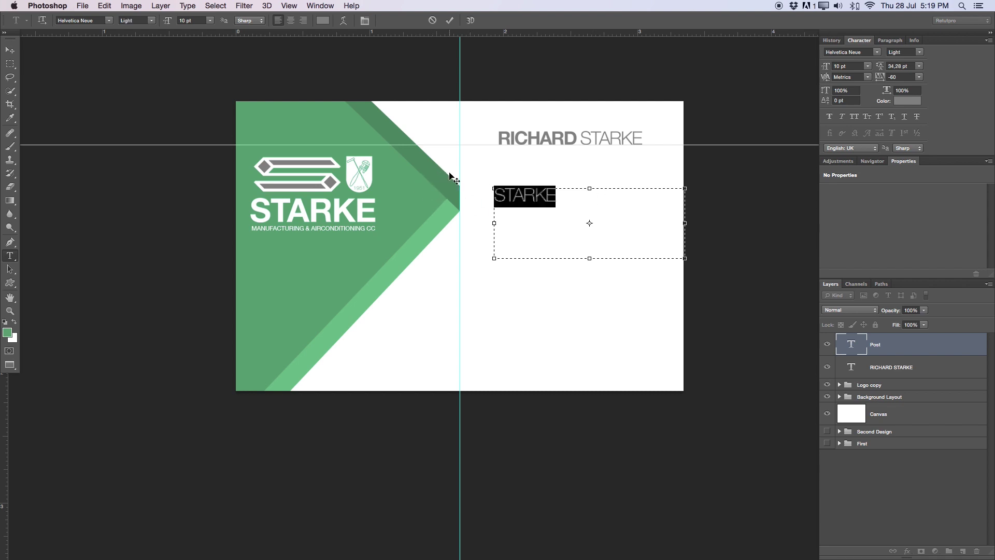
pyautogui.write('M')
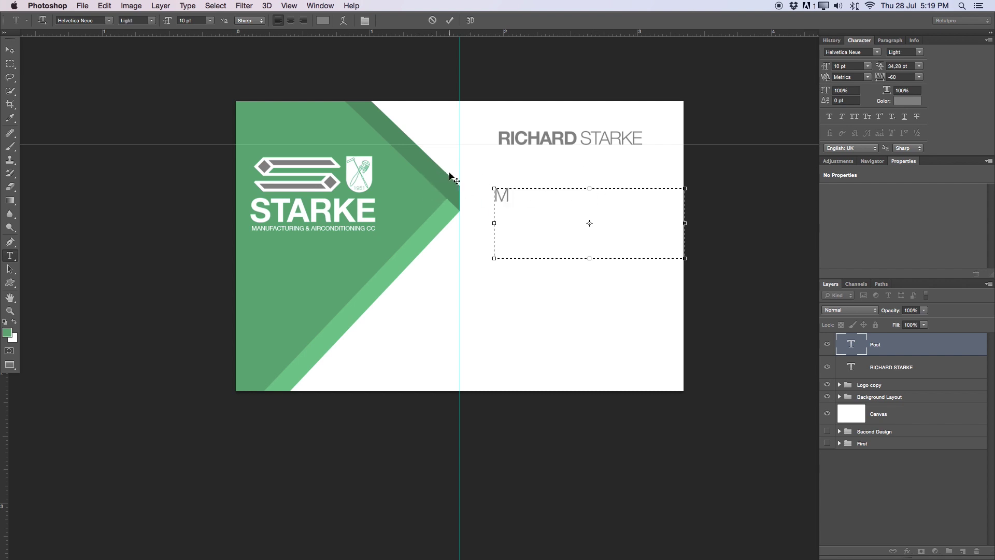
pyautogui.write('ANAGING ')
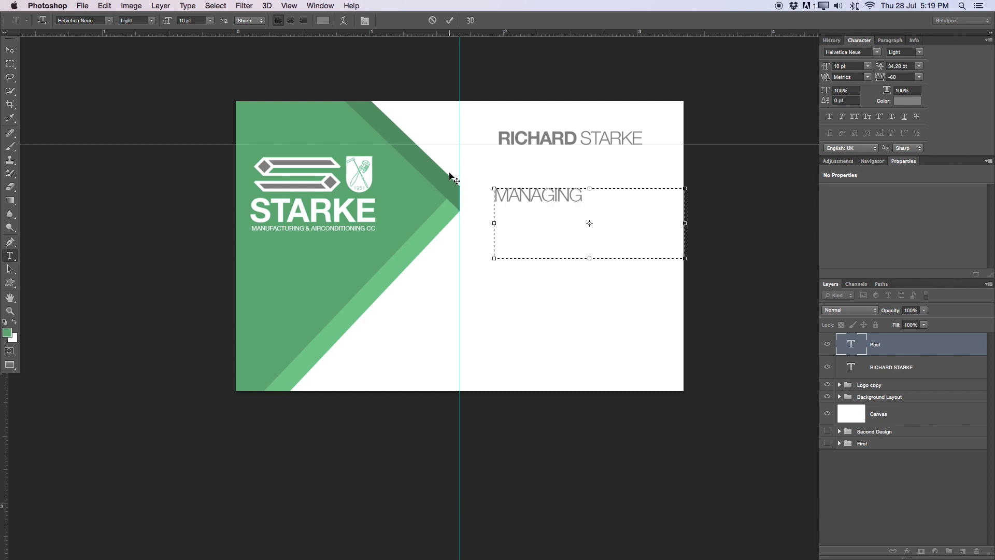
pyautogui.write('DIRECTOR')
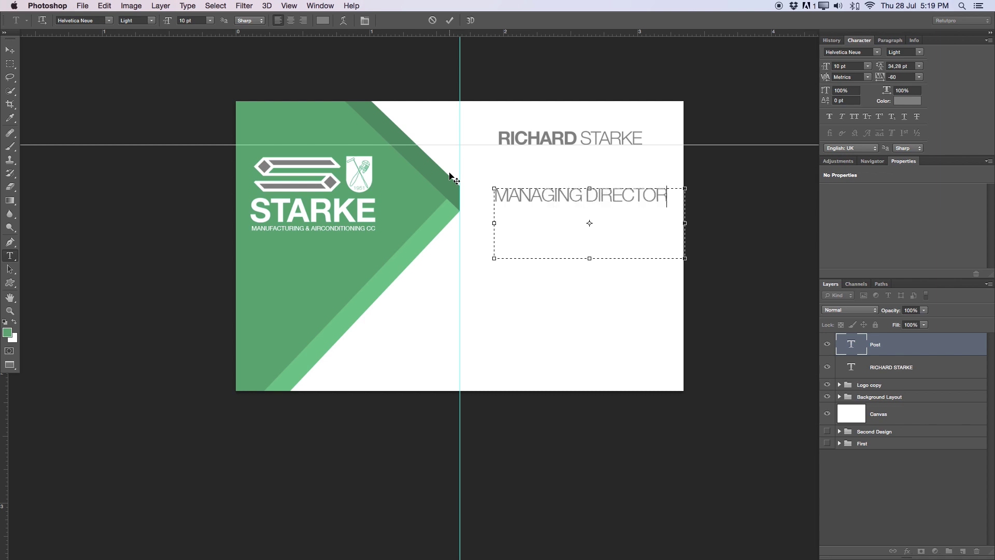
# Give the title tracking 40 and 6 pt size, then position it under the name
pyautogui.press('super+a')
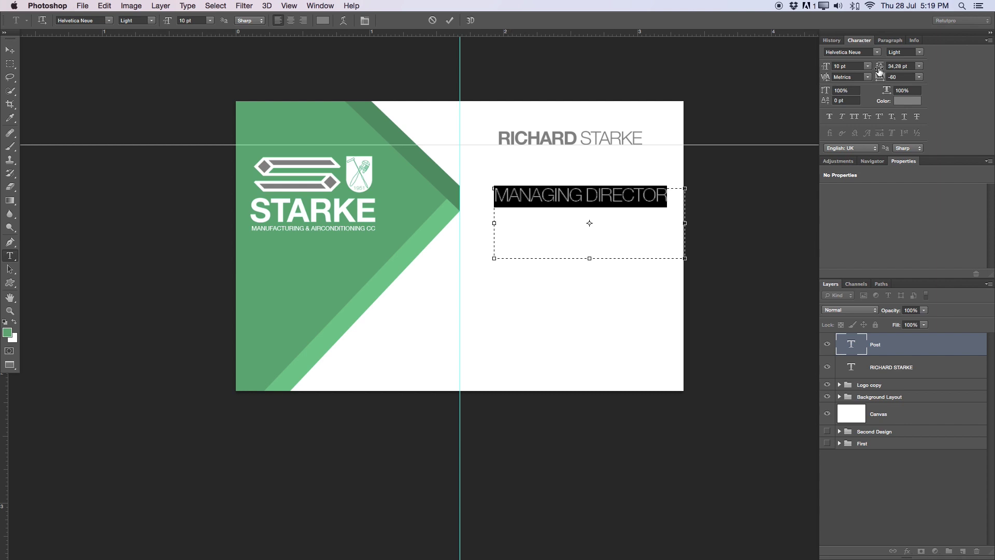
pyautogui.moveTo(885, 76); pyautogui.dragTo(887, 77)
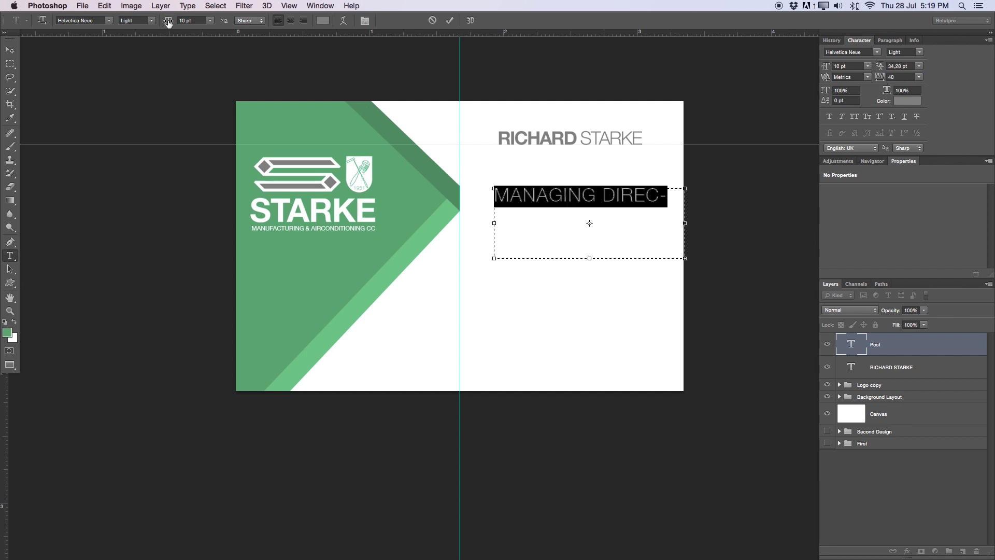
pyautogui.moveTo(168, 22); pyautogui.dragTo(164, 22)
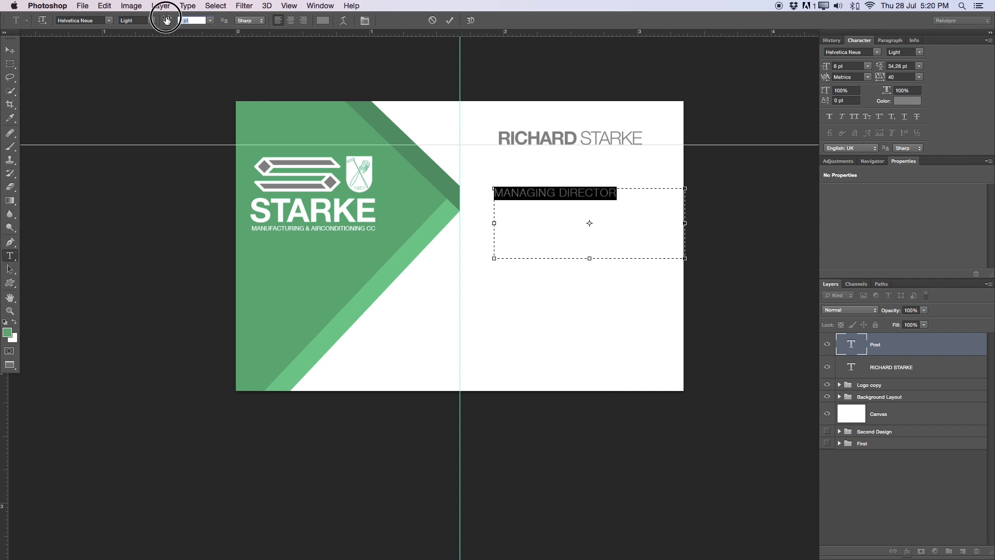
pyautogui.click(449, 21)
pyautogui.press('v')
pyautogui.moveTo(584, 256); pyautogui.dragTo(586, 215)
pyautogui.press('Down')
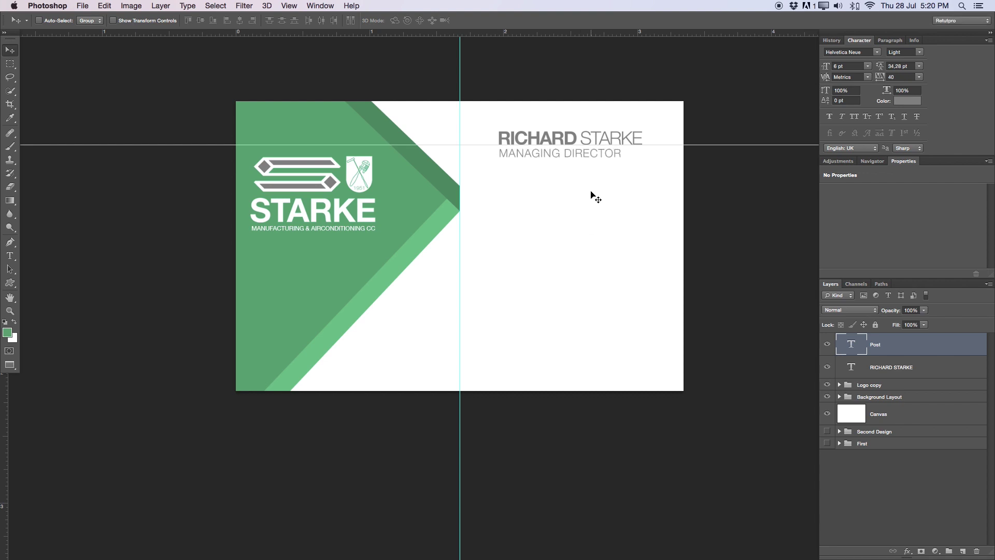
# Place a horizontal guide exactly at the dark green chevron's point, zooming in to align it
pyautogui.press('Down')
pyautogui.press('Down')
pyautogui.press('Down')
pyautogui.press('Down')
pyautogui.press('Down')
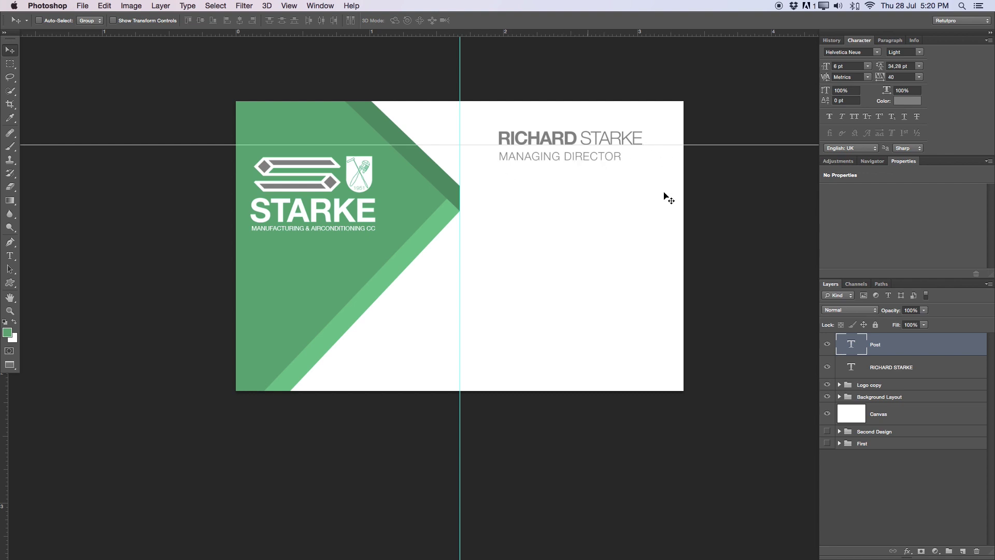
pyautogui.click(664, 146)
pyautogui.moveTo(665, 147); pyautogui.dragTo(643, 182)
pyautogui.press('z')
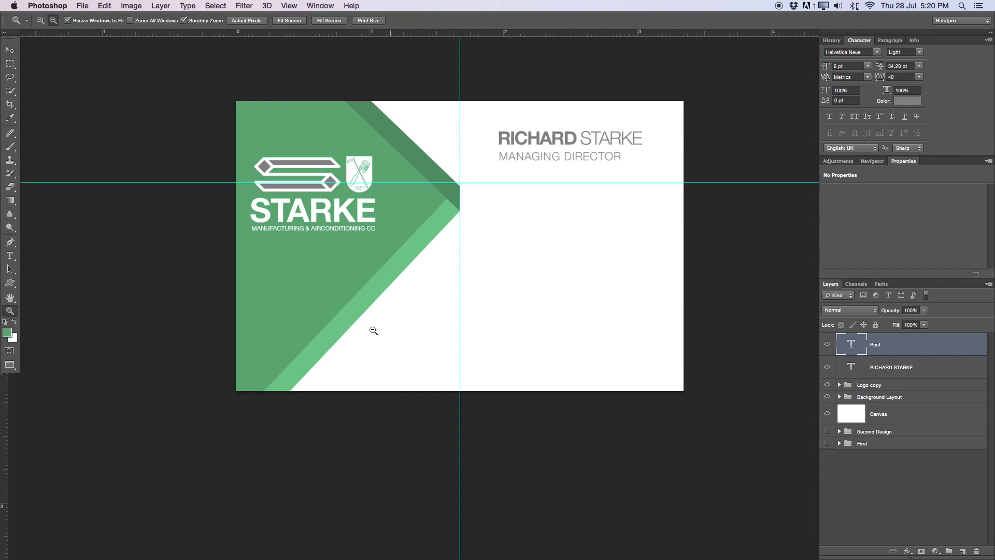
pyautogui.moveTo(461, 187); pyautogui.dragTo(562, 191)
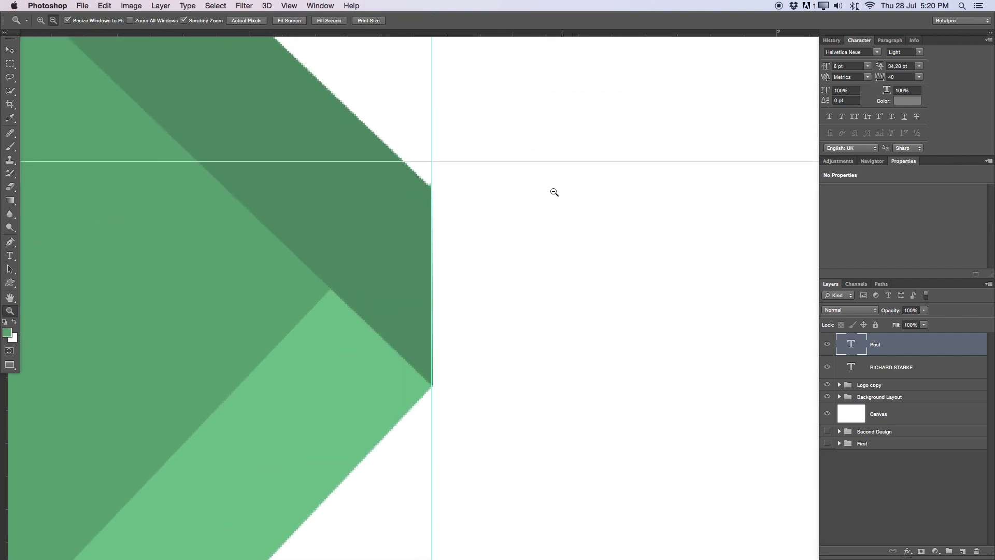
pyautogui.press('v')
pyautogui.moveTo(511, 162); pyautogui.dragTo(455, 204)
pyautogui.press('z')
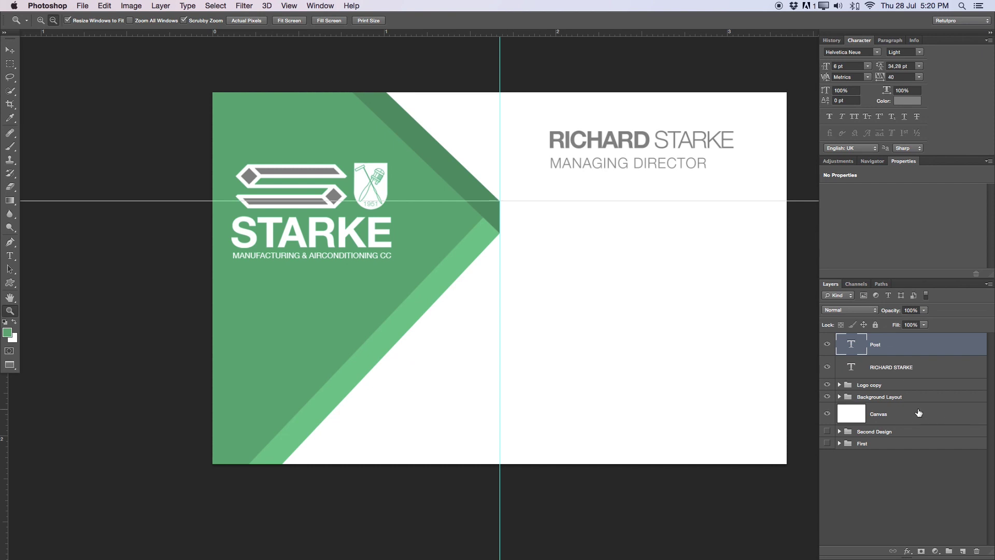
# Group the name and job-title layers into a group named 'Text Name'
pyautogui.keyDown('shift'); pyautogui.click(960, 374); pyautogui.keyUp('shift')
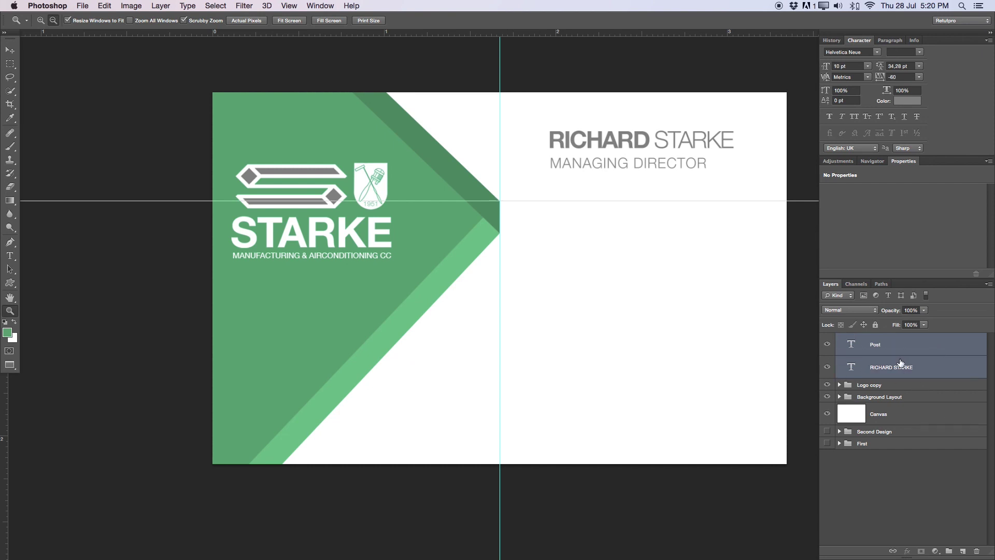
pyautogui.press('super+g')
pyautogui.doubleClick(881, 338)
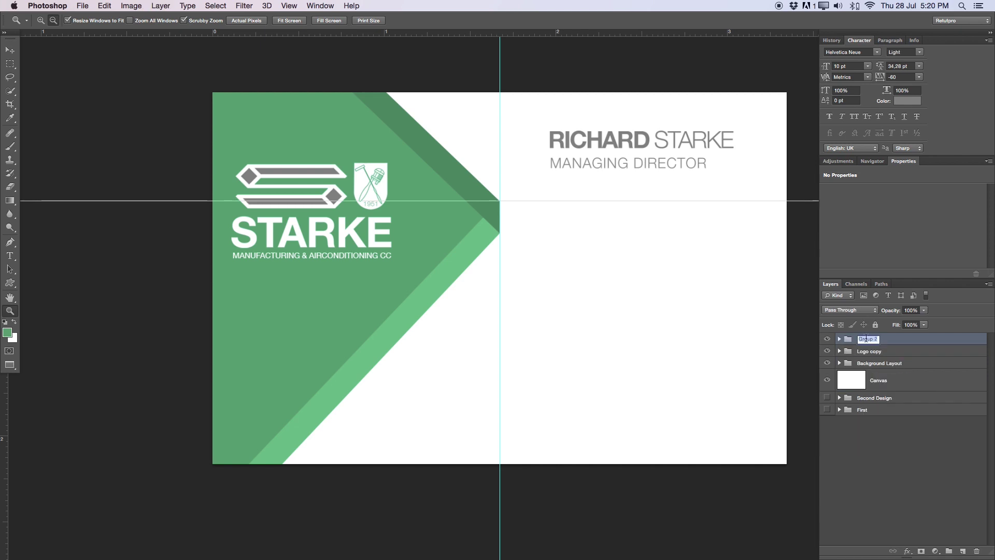
pyautogui.press('BackSpace')
pyautogui.write('Text Name')
pyautogui.press('Return')
# Add a new empty layer above the Text Name group
pyautogui.click(688, 276)
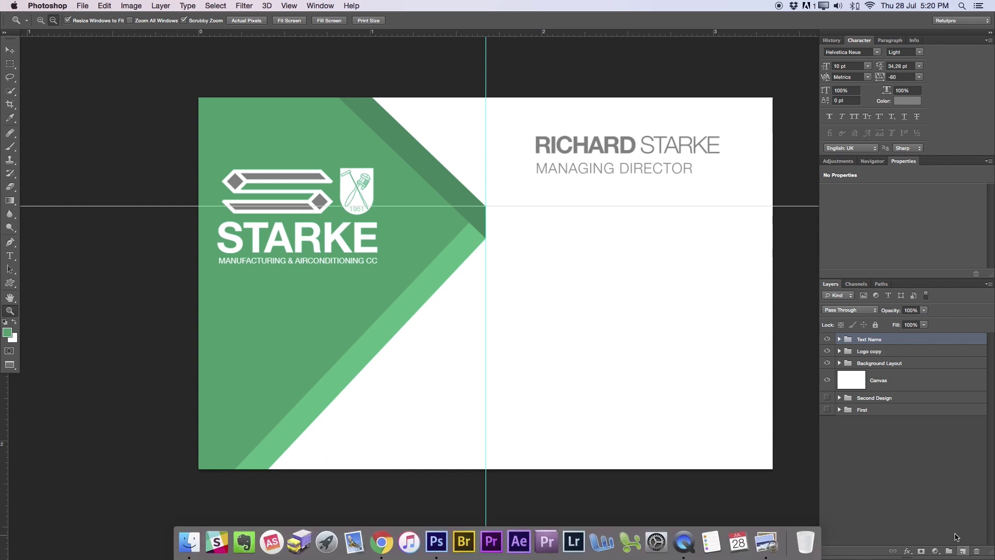
pyautogui.click(962, 551)
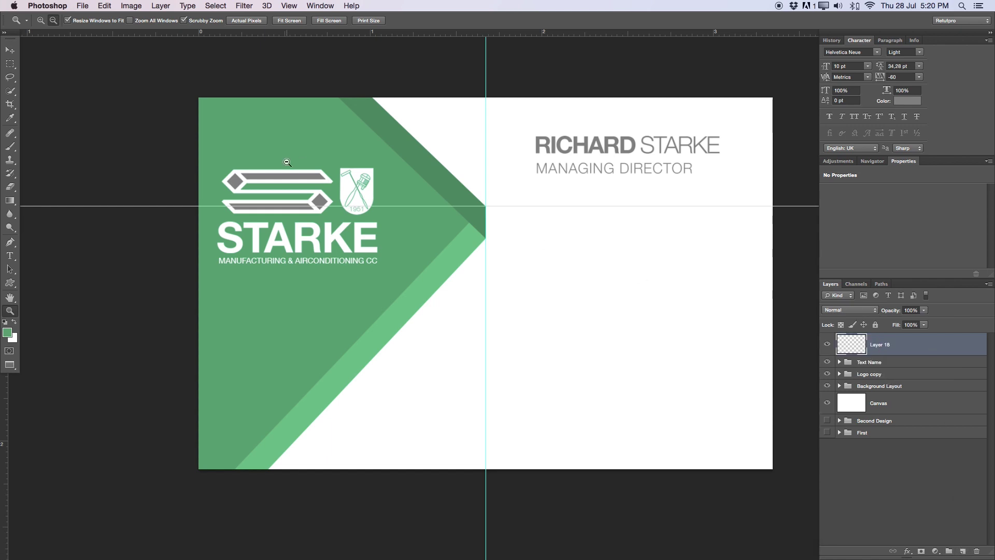
pyautogui.moveTo(14, 65); pyautogui.dragTo(45, 62)
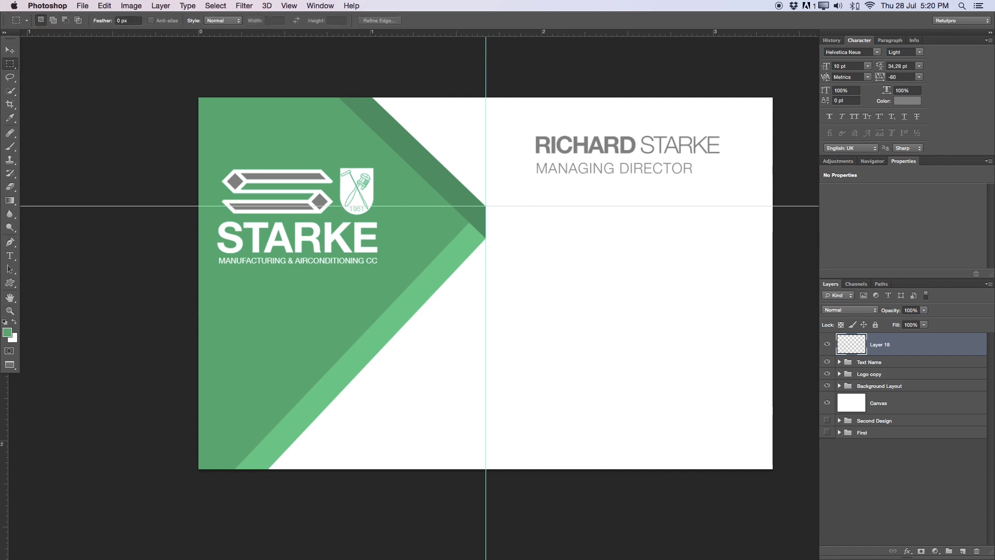
# Add a vertical guide at the name's left edge and select a thin bar under the job title
pyautogui.click(10, 50)
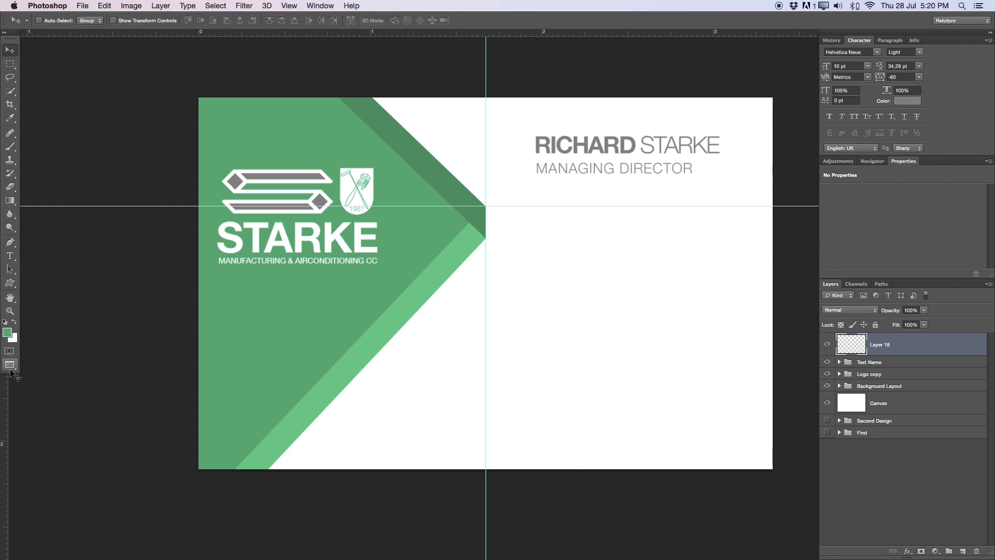
pyautogui.moveTo(8, 379); pyautogui.dragTo(536, 295)
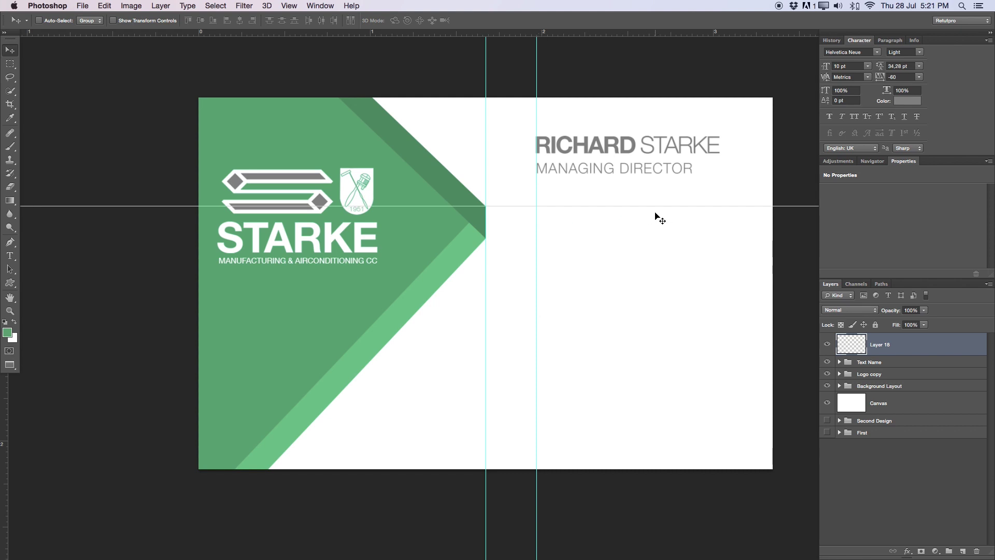
pyautogui.click(9, 63)
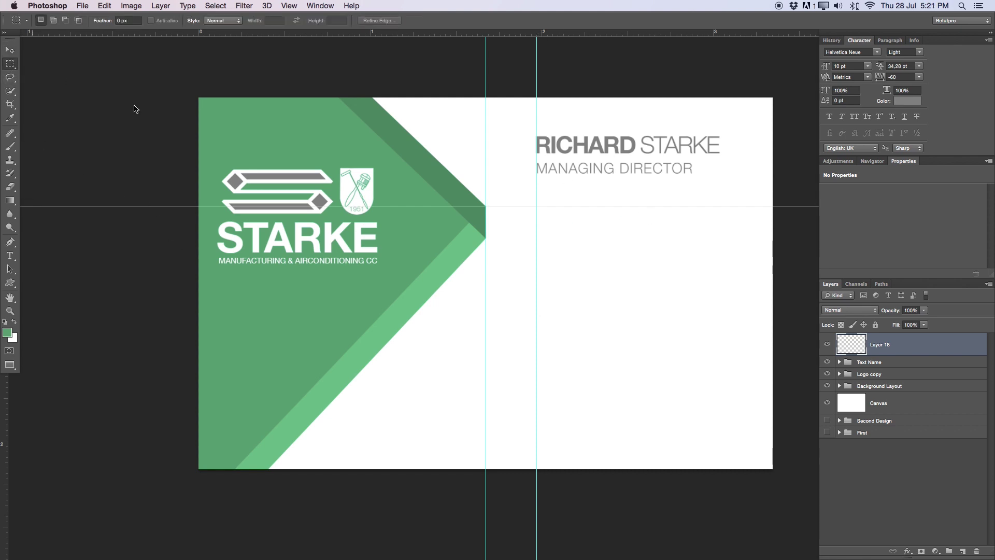
pyautogui.moveTo(536, 207)
pyautogui.mouseDown()
pyautogui.moveTo(664, 214)
pyautogui.moveTo(638, 216)
pyautogui.mouseUp()
# Fill the bar selection with the green foreground colour and deselect
pyautogui.click(639, 217)
pyautogui.rightClick(638, 215)
pyautogui.click(635, 213)
pyautogui.rightClick(635, 211)
pyautogui.click(666, 345)
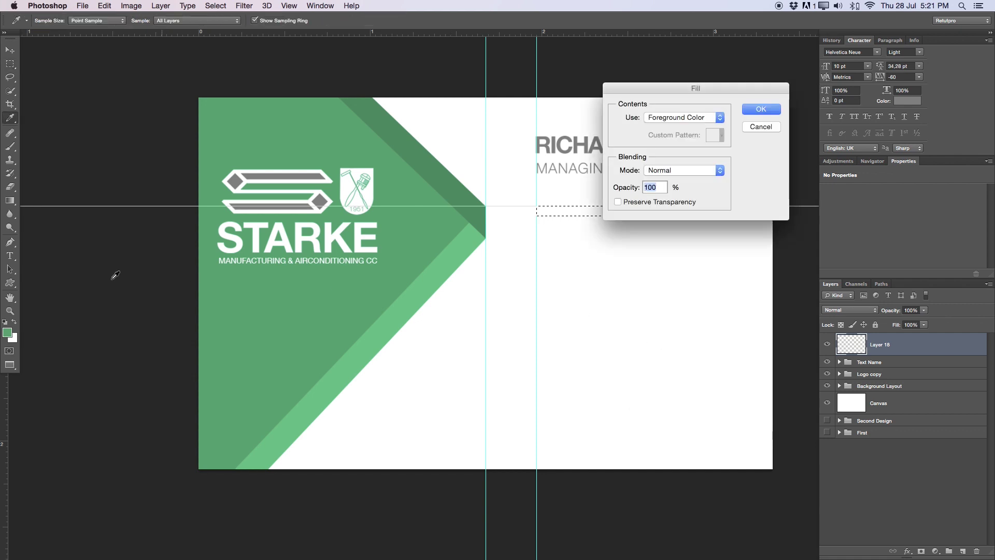
pyautogui.click(755, 108)
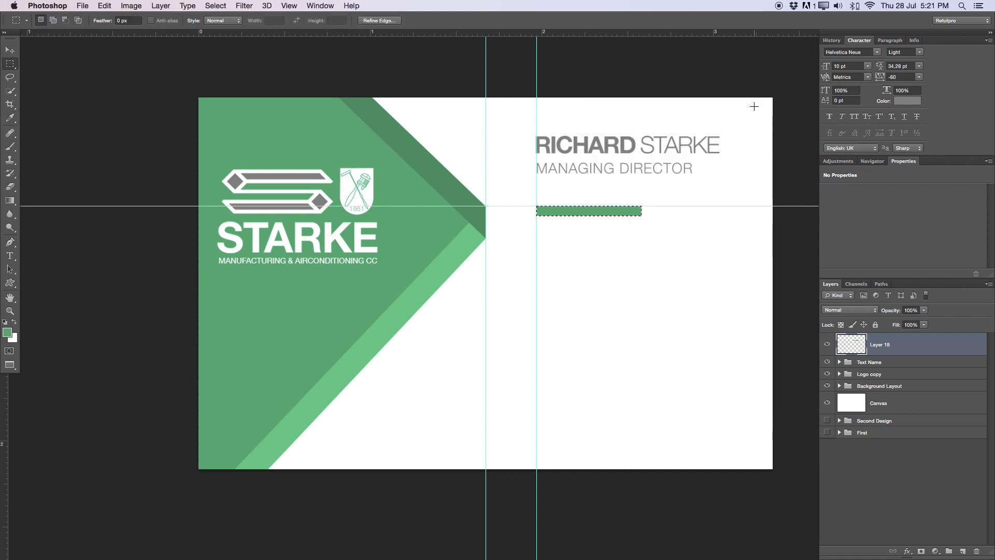
pyautogui.press('super+d')
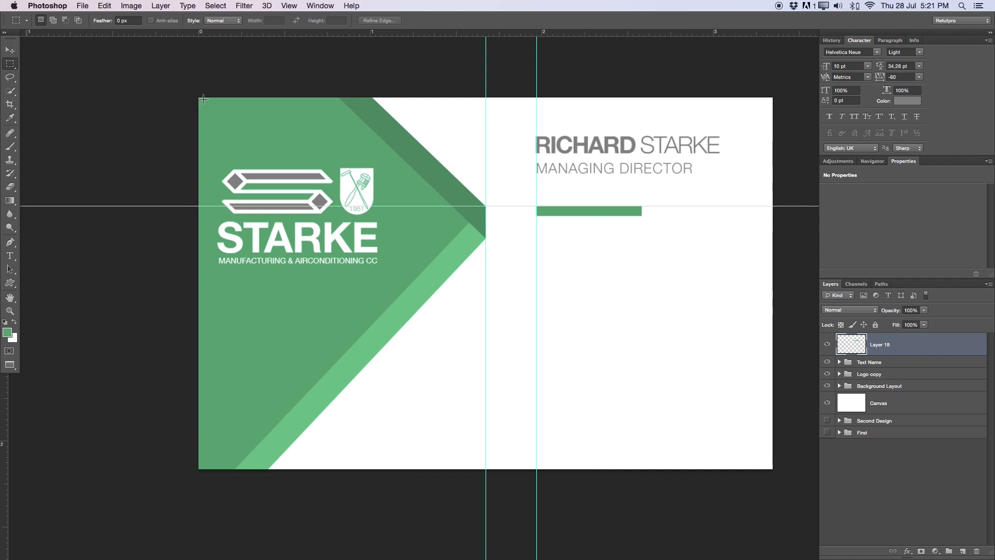
# On a new layer, make a circular elliptical selection below the green bar
pyautogui.click(963, 551)
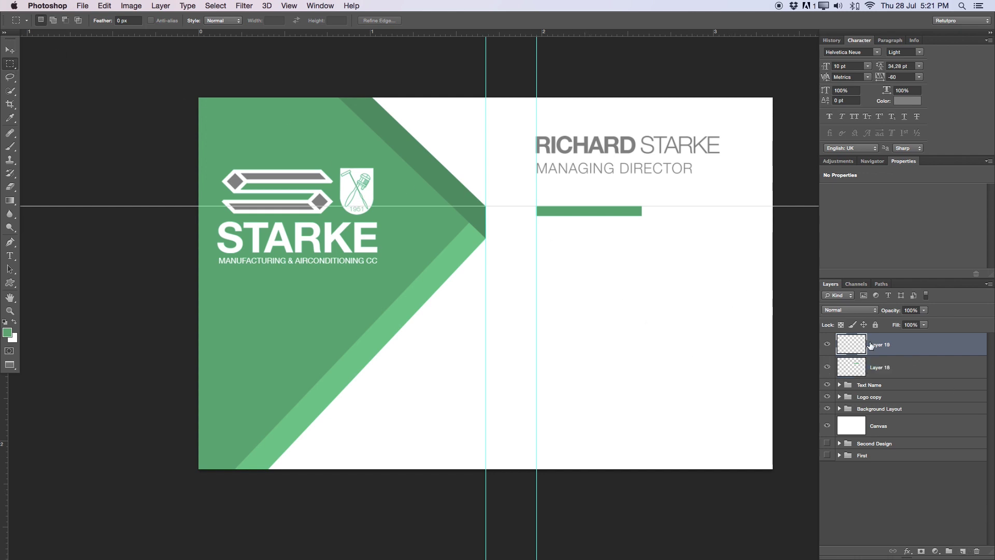
pyautogui.rightClick(13, 67)
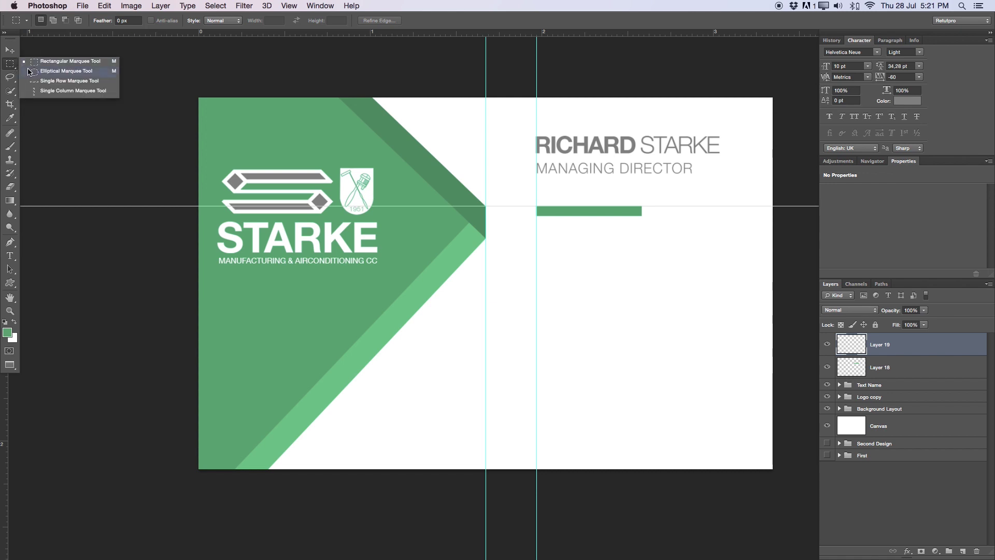
pyautogui.click(58, 73)
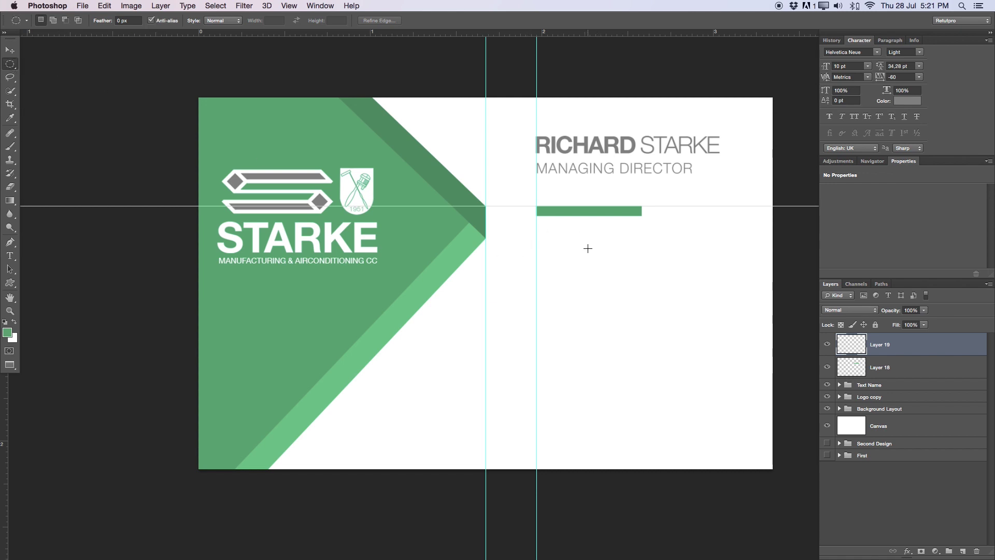
pyautogui.moveTo(558, 255); pyautogui.dragTo(611, 289)
pyautogui.press('Escape')
pyautogui.press('super+z')
# Fill the circle selection with the green foreground colour and deselect
pyautogui.rightClick(579, 267)
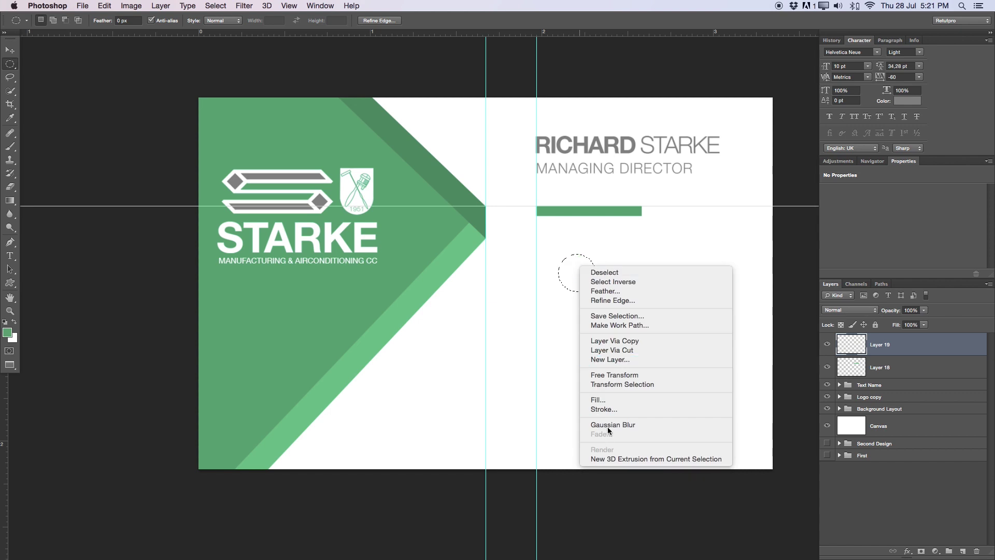
pyautogui.click(603, 400)
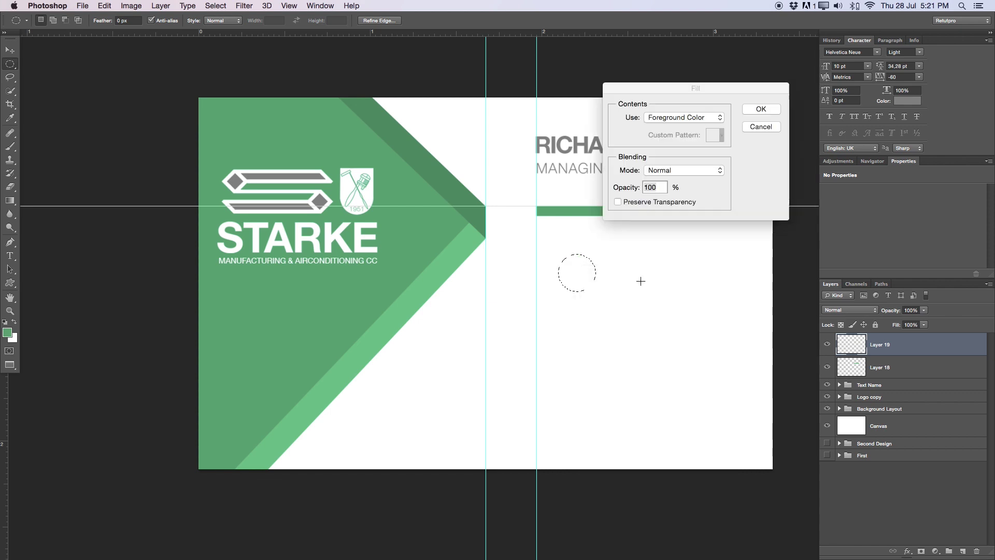
pyautogui.click(748, 109)
pyautogui.press('m')
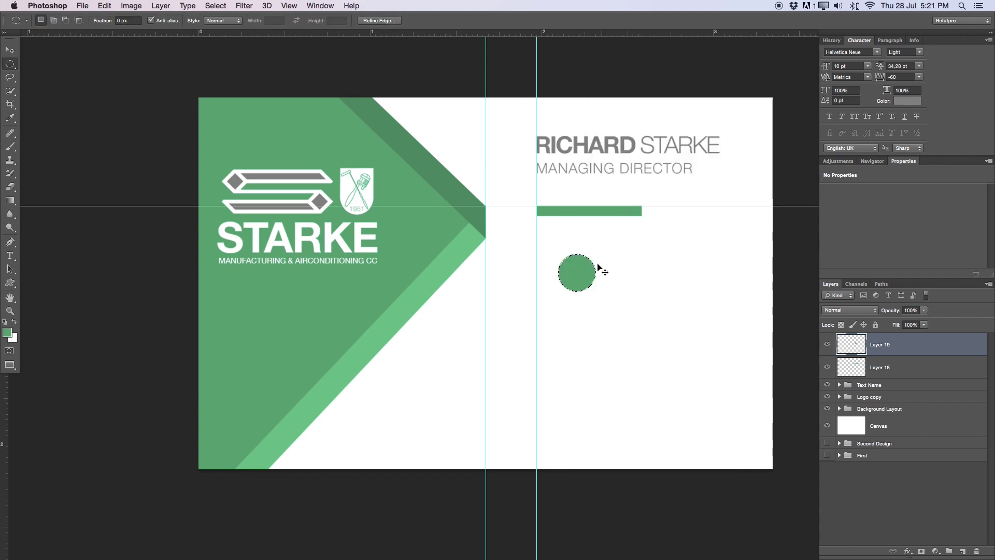
pyautogui.click(570, 246)
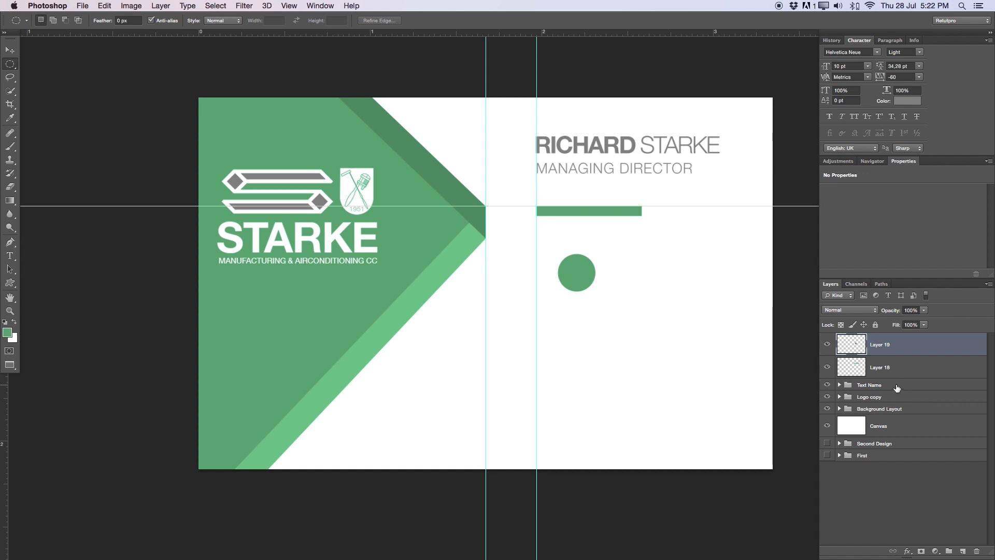
# Duplicate the circle layer twice and move the first copy below the original circle
pyautogui.press('super+j')
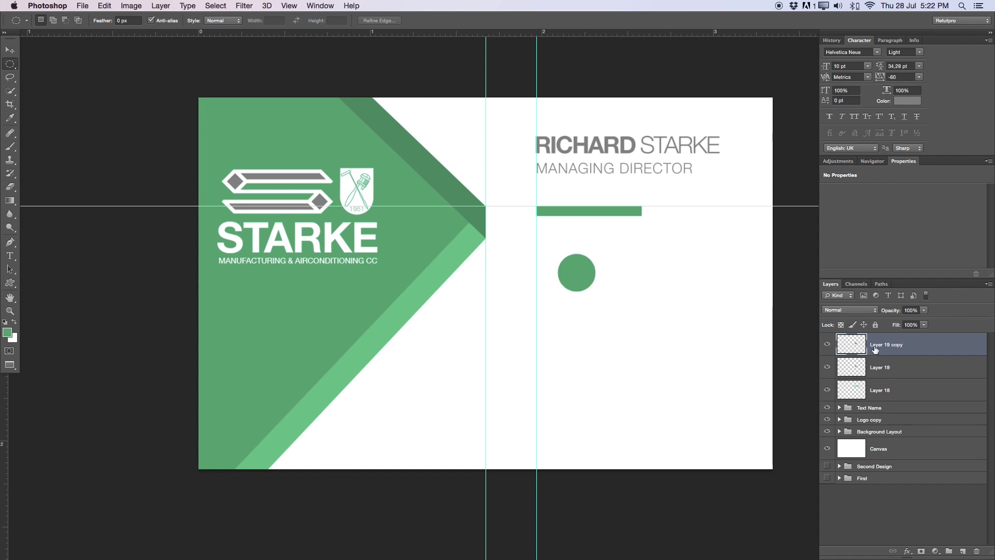
pyautogui.press('super+j')
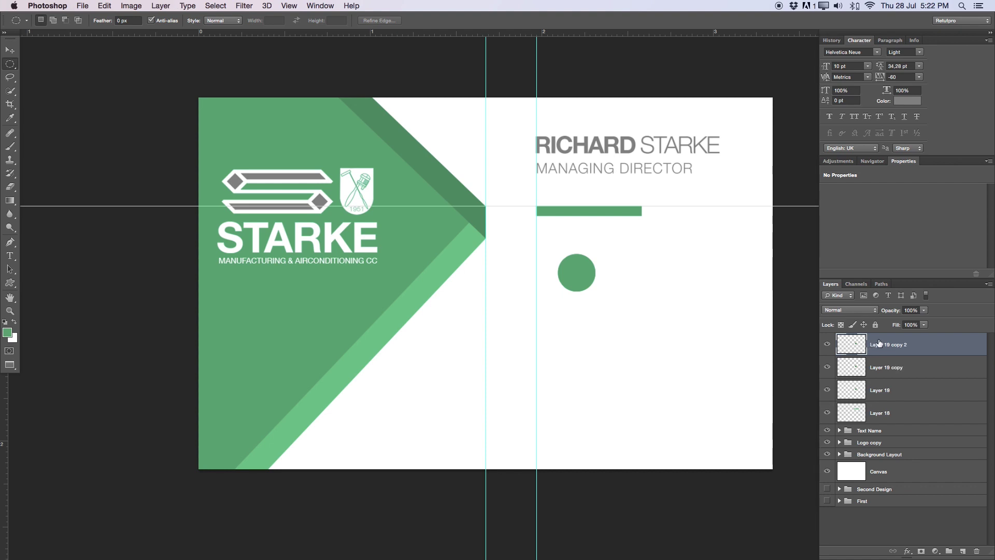
pyautogui.click(884, 367)
pyautogui.press('v')
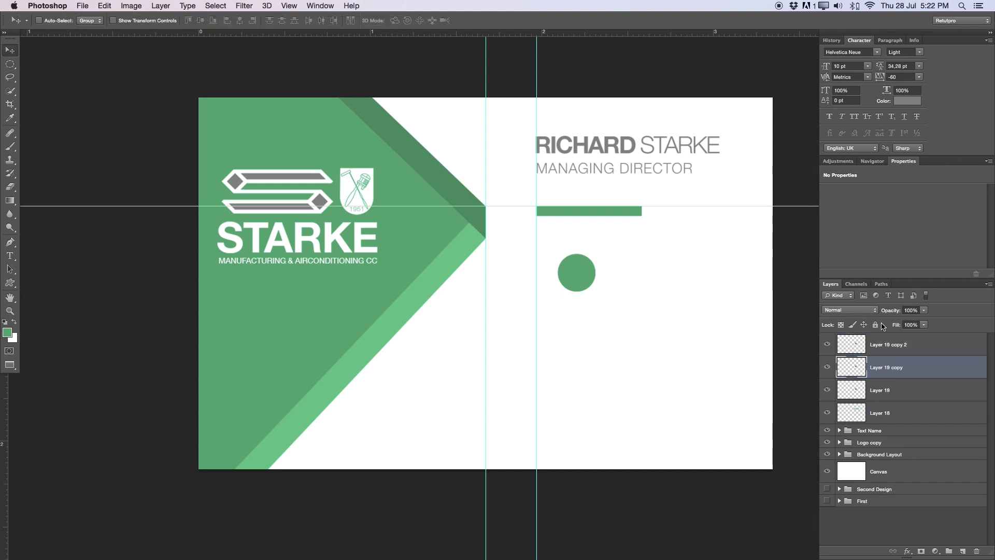
pyautogui.press('Down')
pyautogui.press('Down')
pyautogui.press('Down')
pyautogui.press('Down')
pyautogui.press('Down')
pyautogui.press('Down')
pyautogui.press('Down')
pyautogui.press('Down')
pyautogui.press('Down')
pyautogui.press('Down')
pyautogui.press('Down')
pyautogui.press('Down')
pyautogui.press('Down')
pyautogui.press('Down')
pyautogui.press('Down')
pyautogui.press('Down')
pyautogui.press('Down')
pyautogui.press('Down')
pyautogui.press('Down')
pyautogui.press('Down')
pyautogui.press('Down')
pyautogui.press('Down')
pyautogui.press('Down')
pyautogui.press('Down')
pyautogui.press('Down')
pyautogui.press('Down')
pyautogui.press('Down')
pyautogui.press('Down')
pyautogui.press('Down')
pyautogui.press('Down')
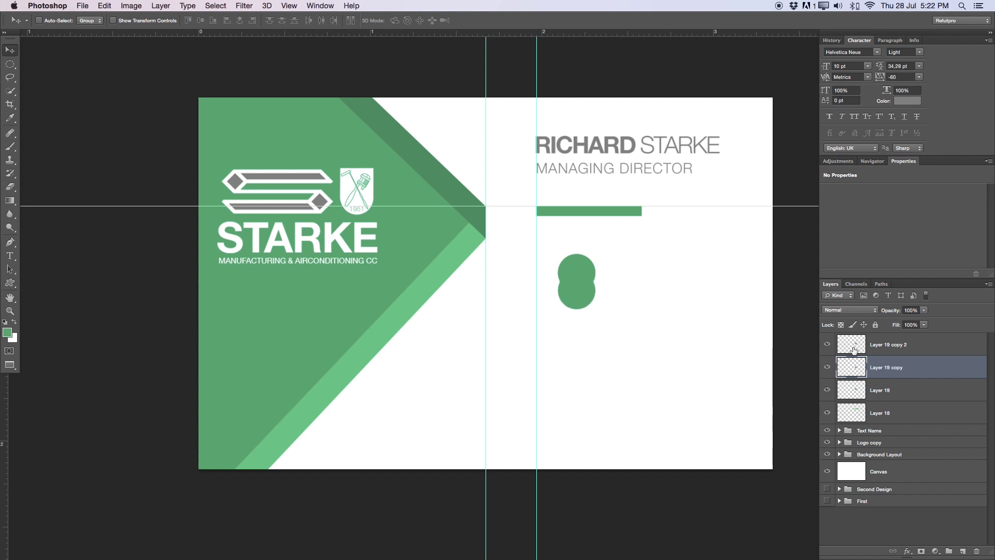
pyautogui.hotkey('shift', 'Down')
pyautogui.hotkey('shift', 'Down')
pyautogui.hotkey('shift', 'Down')
pyautogui.hotkey('shift', 'Down')
pyautogui.hotkey('shift', 'Down')
pyautogui.hotkey('shift', 'Down')
pyautogui.hotkey('shift', 'Down')
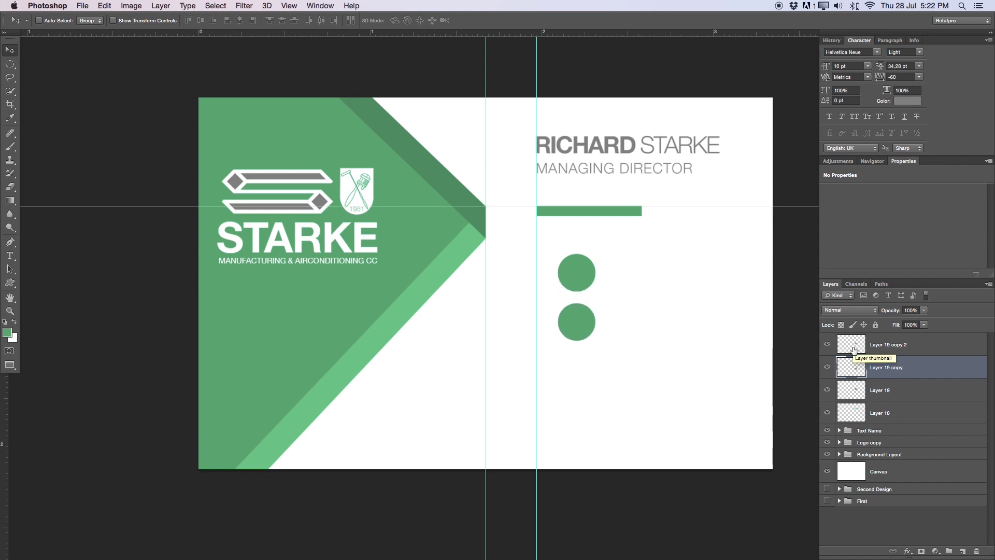
pyautogui.press('Down')
pyautogui.press('Down')
pyautogui.press('Down')
pyautogui.press('Down')
pyautogui.press('Down')
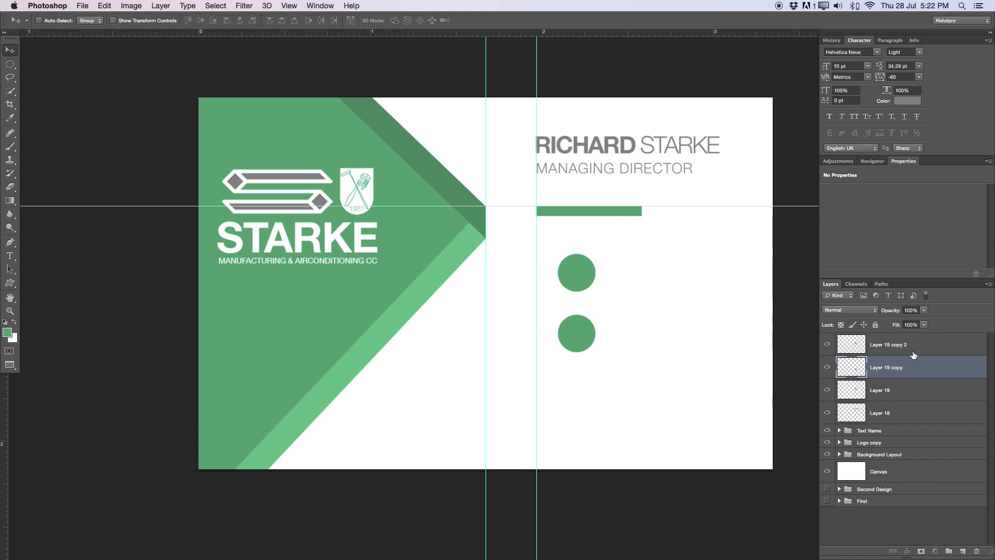
# Move the second copy below the first to even out the column, then hide the side panels
pyautogui.click(914, 355)
pyautogui.hotkey('shift', 'Down')
pyautogui.hotkey('shift', 'Down')
pyautogui.hotkey('shift', 'Down')
pyautogui.hotkey('shift', 'Down')
pyautogui.hotkey('shift', 'Down')
pyautogui.hotkey('shift', 'Down')
pyautogui.hotkey('shift', 'Down')
pyautogui.hotkey('shift', 'Down')
pyautogui.hotkey('shift', 'Down')
pyautogui.hotkey('shift', 'Down')
pyautogui.hotkey('shift', 'Down')
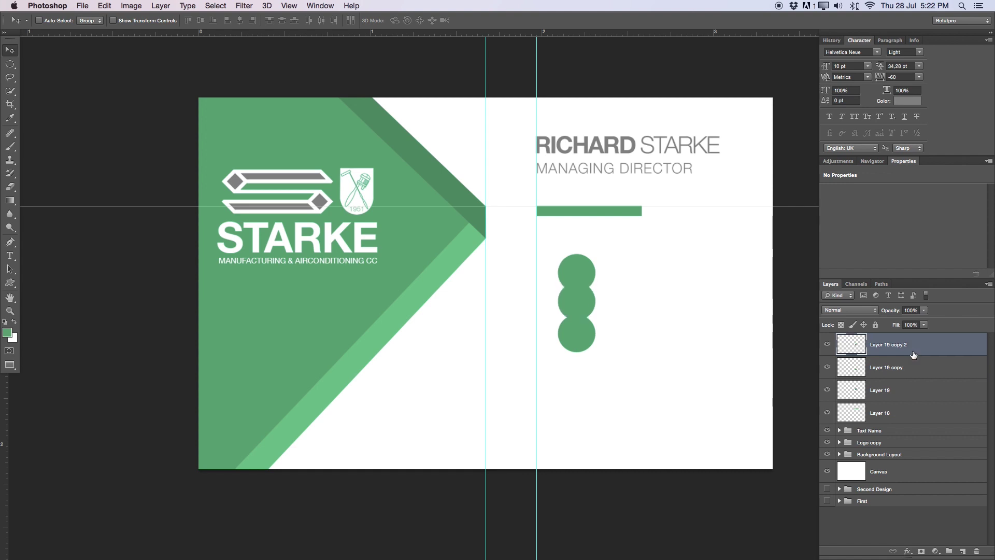
pyautogui.hotkey('shift', 'Down')
pyautogui.hotkey('shift', 'Down')
pyautogui.hotkey('shift', 'Down')
pyautogui.hotkey('shift', 'Down')
pyautogui.hotkey('shift', 'Down')
pyautogui.hotkey('shift', 'Down')
pyautogui.hotkey('shift', 'Down')
pyautogui.hotkey('shift', 'Down')
pyautogui.hotkey('shift', 'Down')
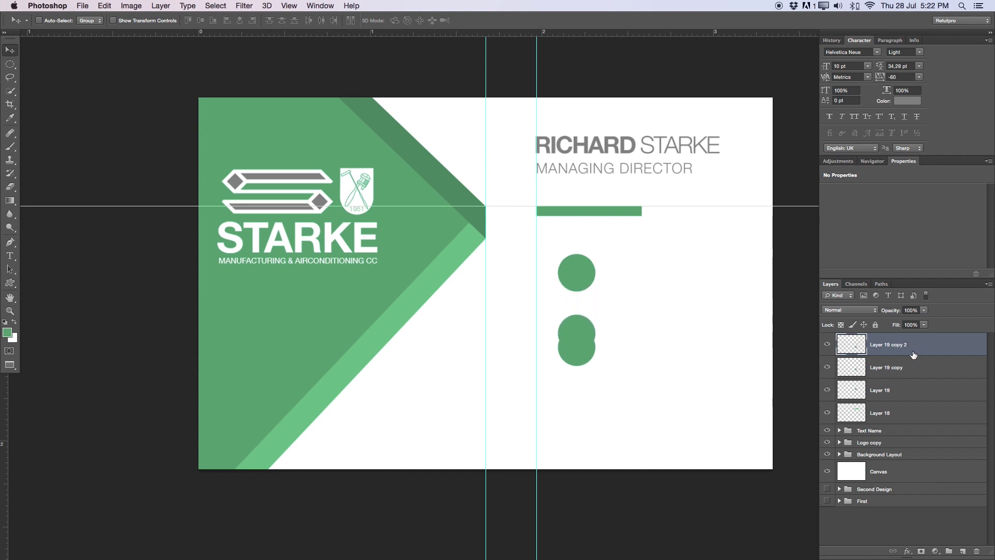
pyautogui.hotkey('shift', 'Down')
pyautogui.hotkey('shift', 'Down')
pyautogui.hotkey('shift', 'Down')
pyautogui.hotkey('shift', 'Down')
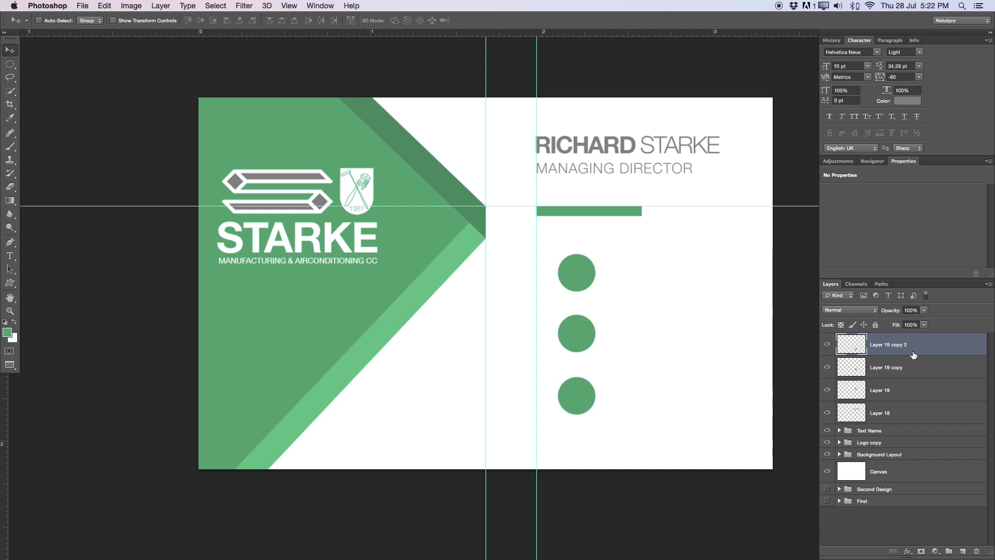
pyautogui.hotkey('shift', 'Up')
pyautogui.hotkey('shift', 'Down')
pyautogui.press('Up')
pyautogui.press('Up')
pyautogui.press('Up')
pyautogui.press('Up')
pyautogui.press('Up')
pyautogui.press('Tab')
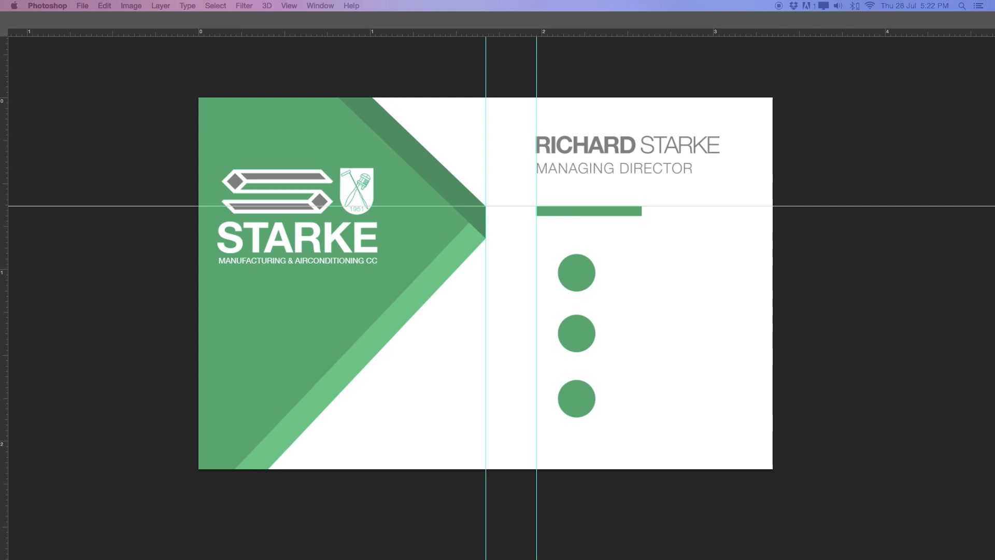
# Bring the pin-and-checkmark icon over the circles and drop the www globe image onto the card
pyautogui.moveTo(1, 351); pyautogui.dragTo(524, 262)
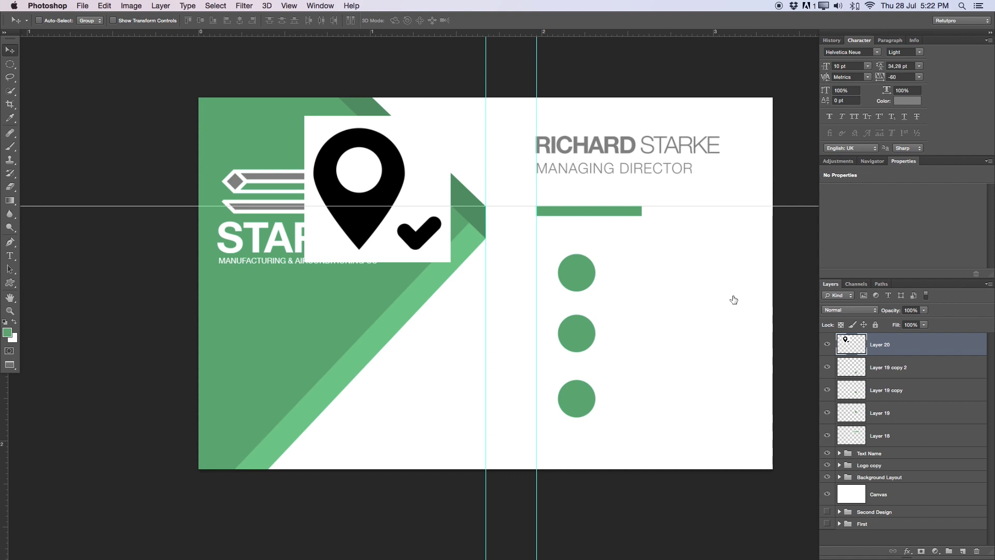
pyautogui.moveTo(436, 237); pyautogui.dragTo(677, 352)
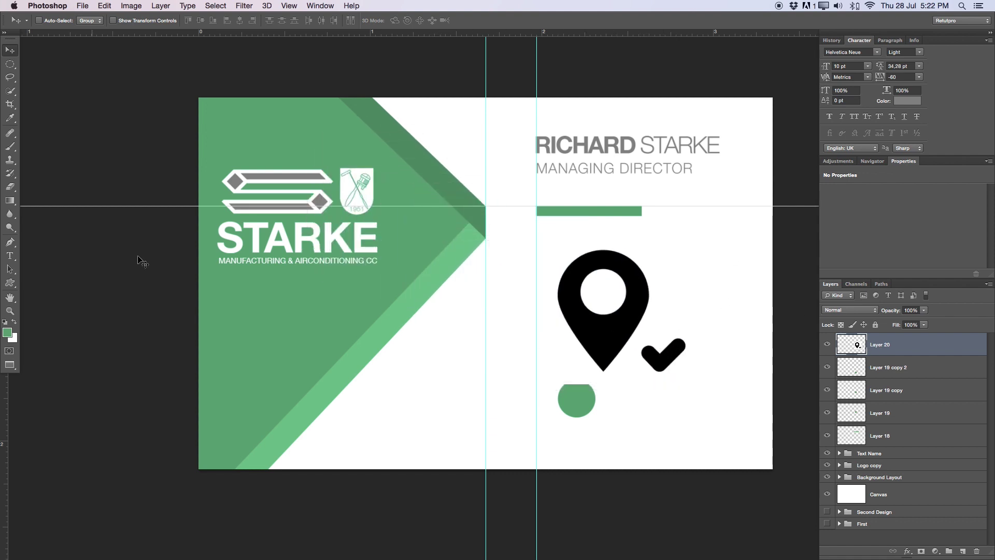
pyautogui.press('Tab')
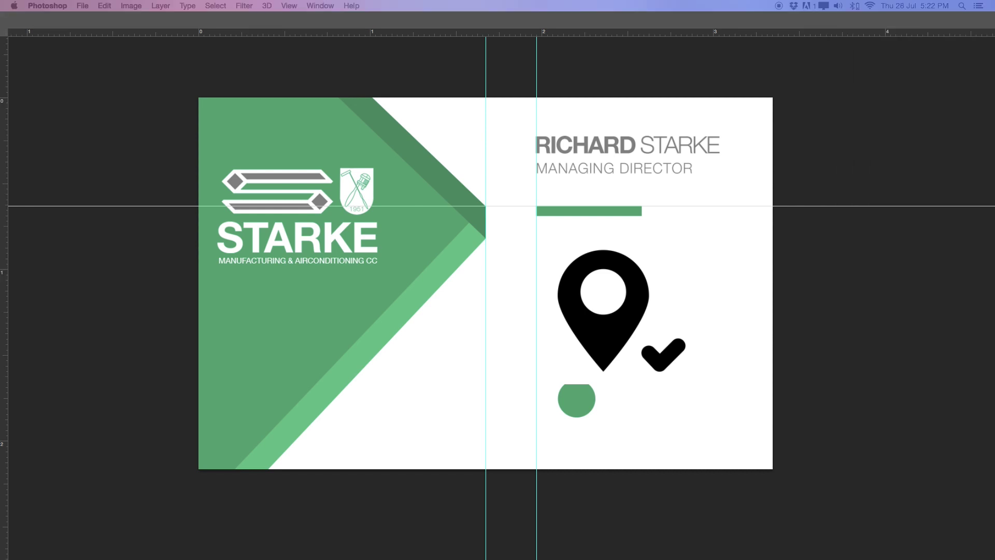
pyautogui.moveTo(238, 338); pyautogui.dragTo(696, 333)
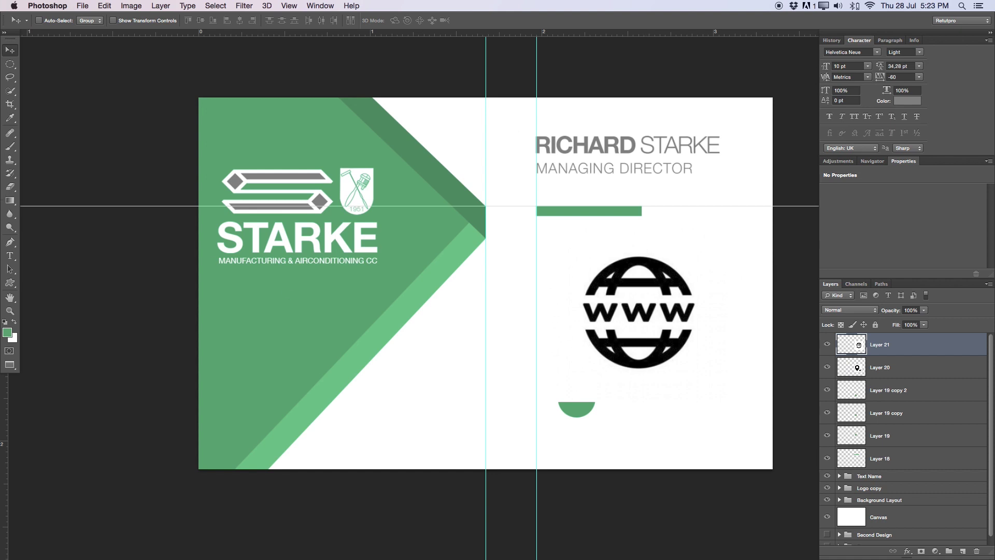
# Add the black telephone image to the card as a new layer
pyautogui.press('Tab')
pyautogui.moveTo(570, 518); pyautogui.dragTo(612, 335)
pyautogui.press('Tab')
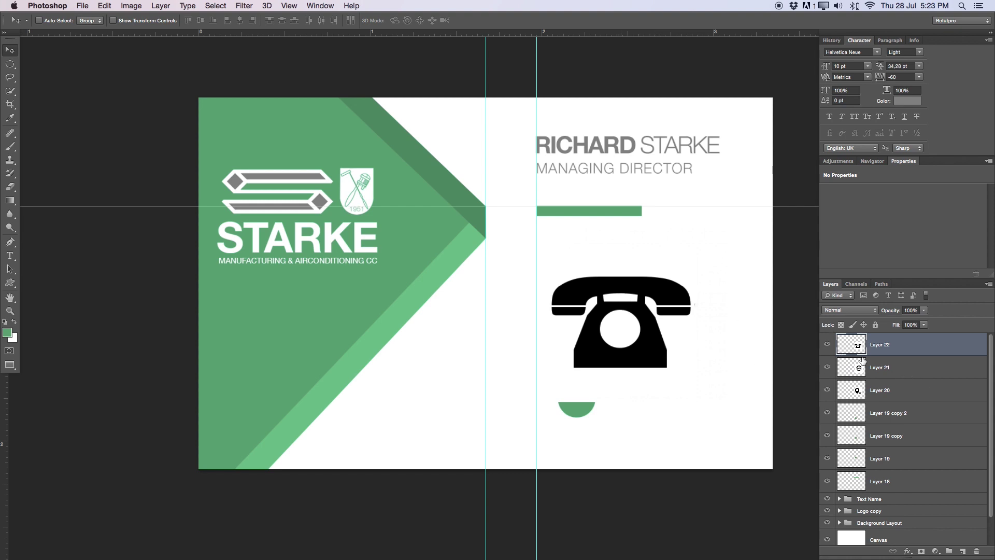
# On the telephone layer, Magic Wand-select its white background and dial centre
pyautogui.click(927, 373)
pyautogui.click(909, 353)
pyautogui.click(8, 88)
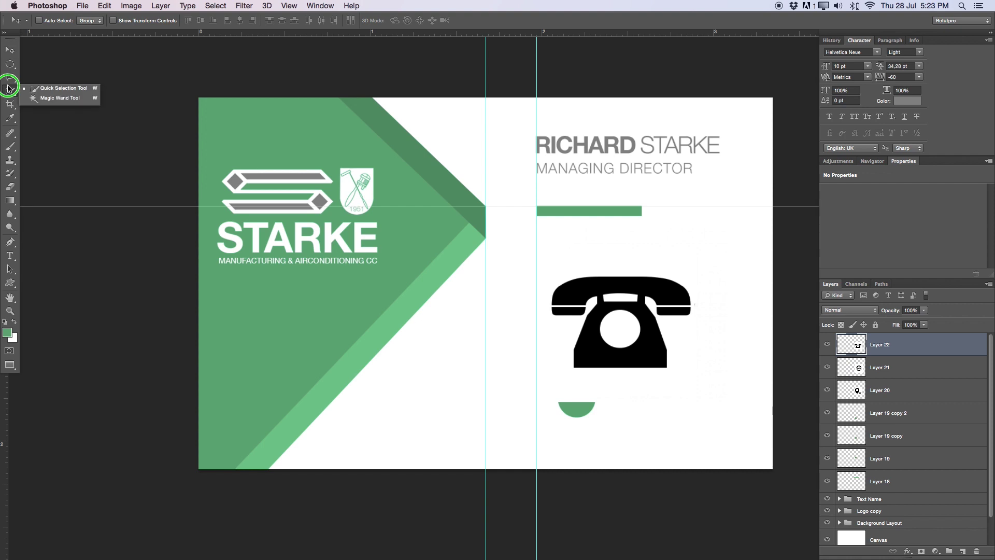
pyautogui.click(57, 98)
pyautogui.click(618, 297)
pyautogui.keyDown('shift'); pyautogui.click(628, 327); pyautogui.keyUp('shift')
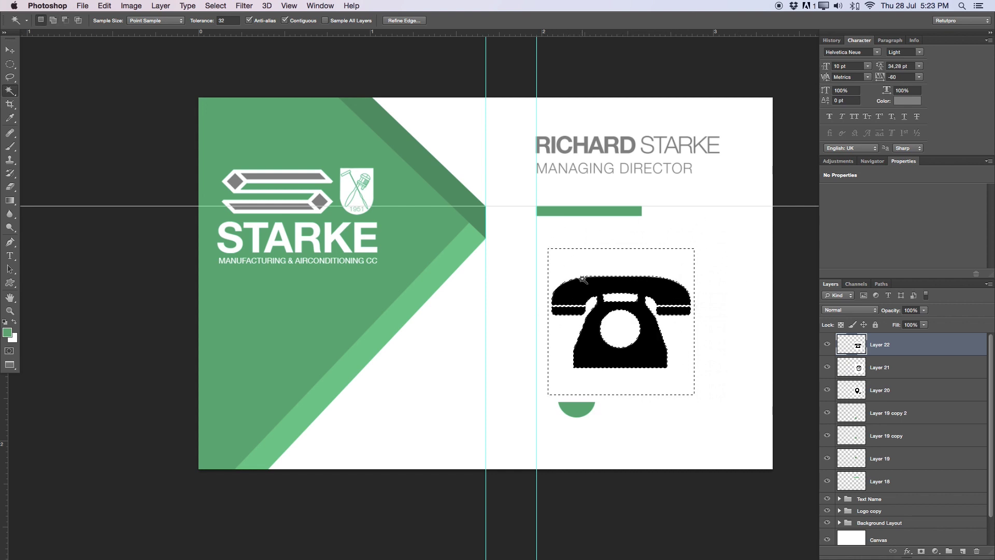
# Delete the telephone's selected white pixels, deselect, and hide the globe layer
pyautogui.rightClick(647, 358)
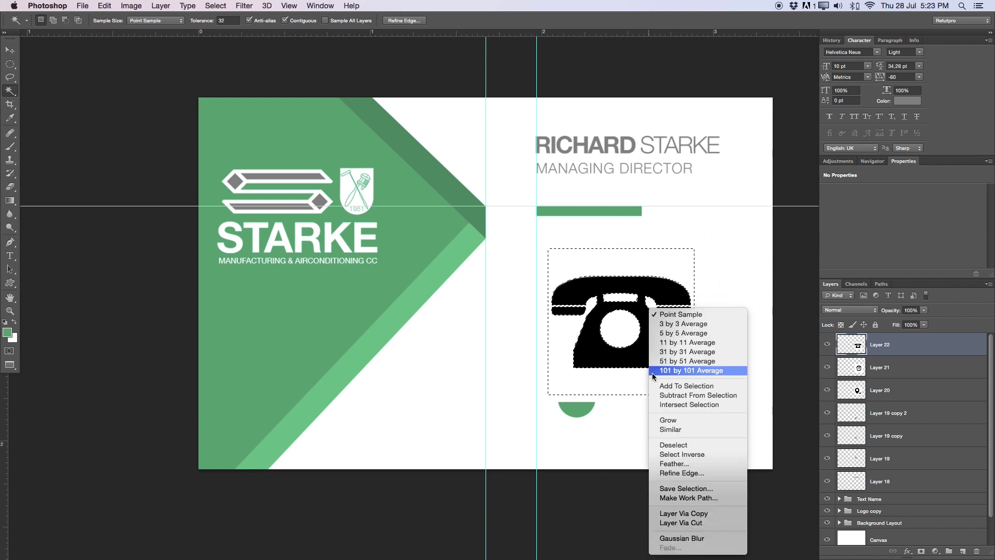
pyautogui.click(669, 455)
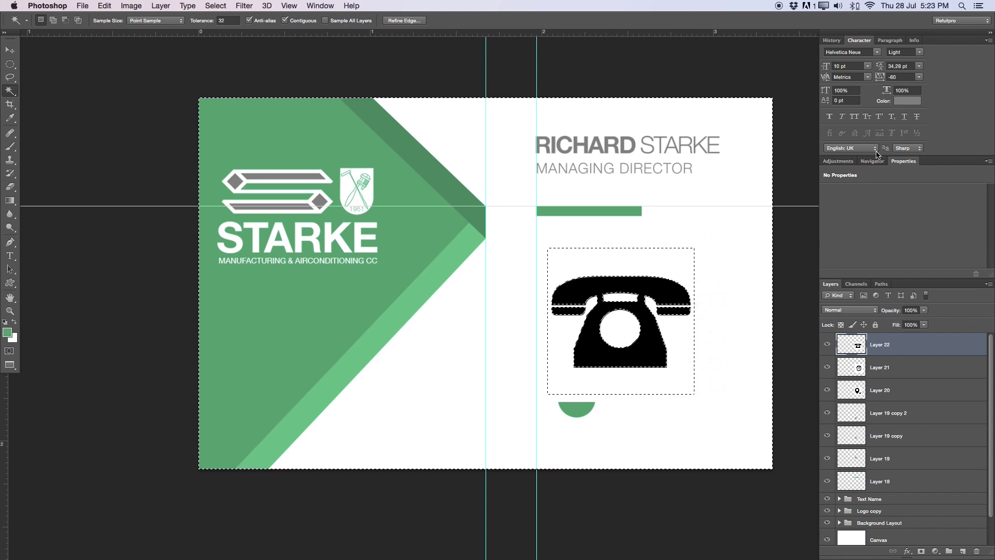
pyautogui.click(832, 41)
pyautogui.click(835, 83)
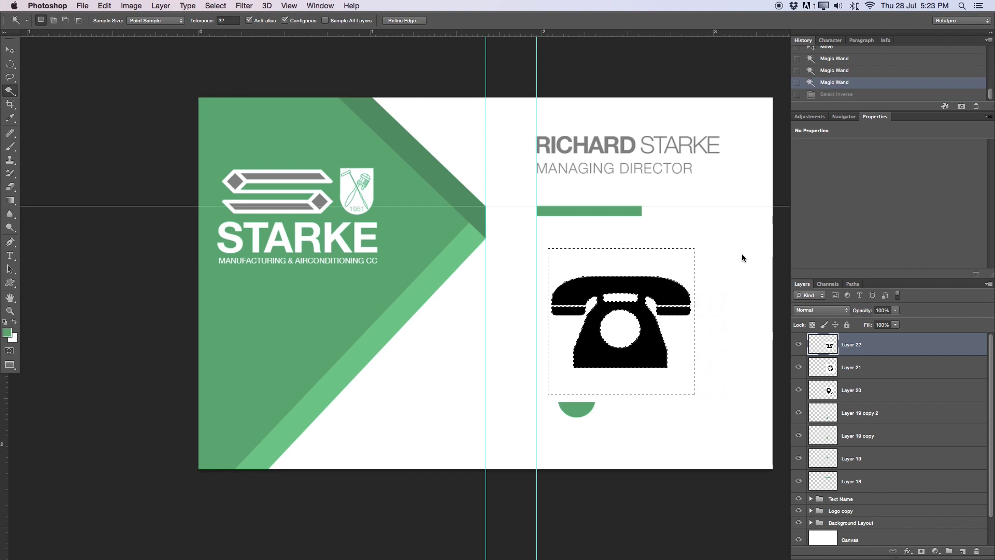
pyautogui.press('BackSpace')
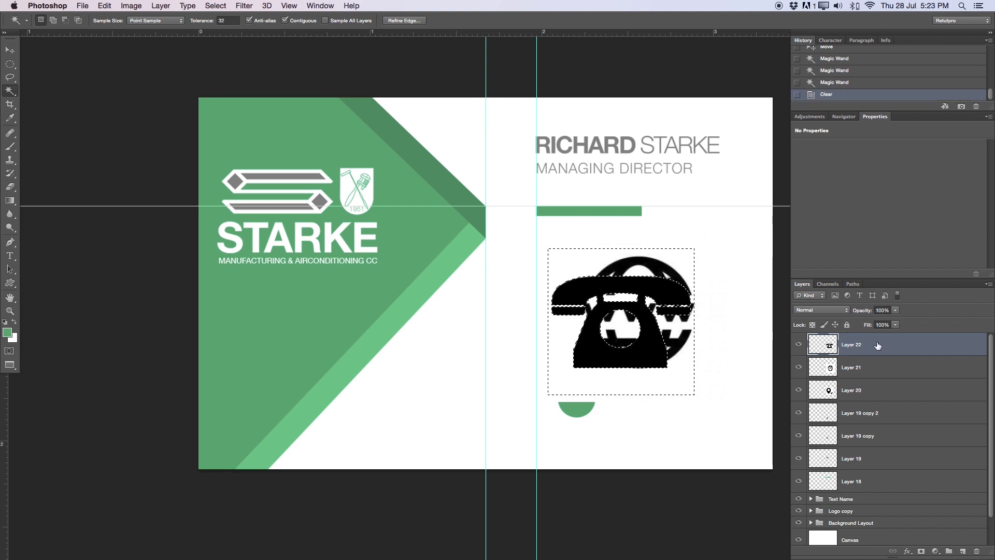
pyautogui.press('super+d')
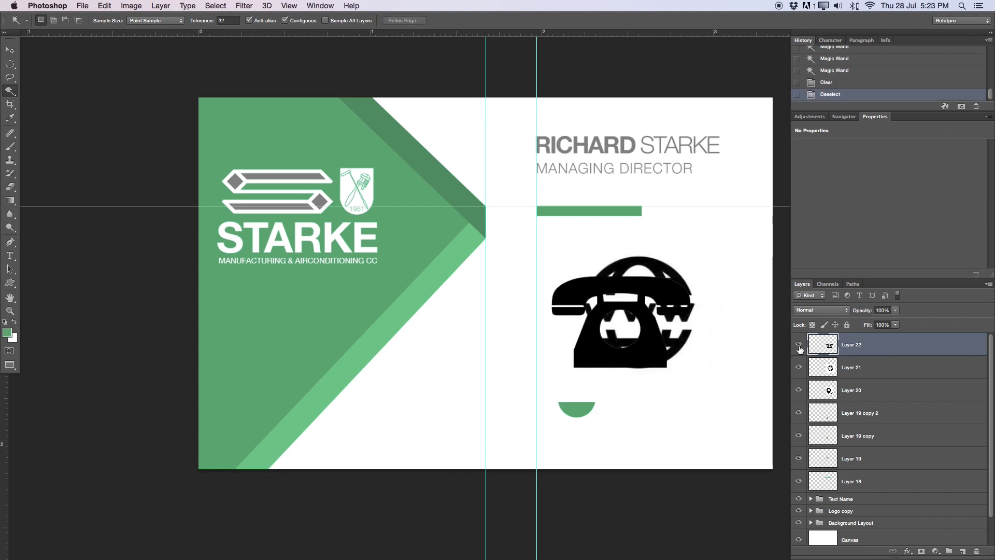
pyautogui.click(799, 367)
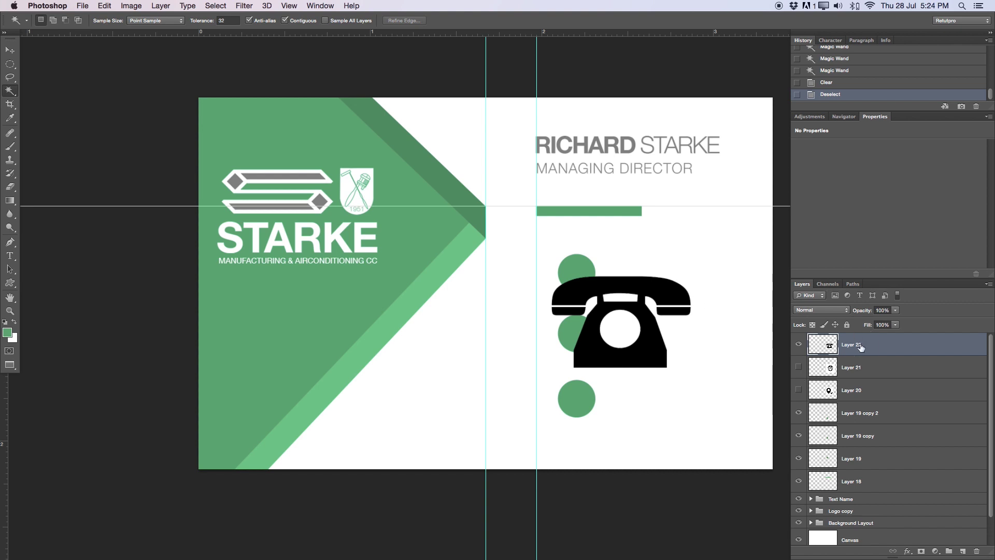
# Move the telephone up and to the right, zooming in on its top
pyautogui.press('v')
pyautogui.moveTo(619, 316); pyautogui.dragTo(577, 305)
pyautogui.press('z')
pyautogui.moveTo(586, 269); pyautogui.dragTo(663, 277)
pyautogui.press('v')
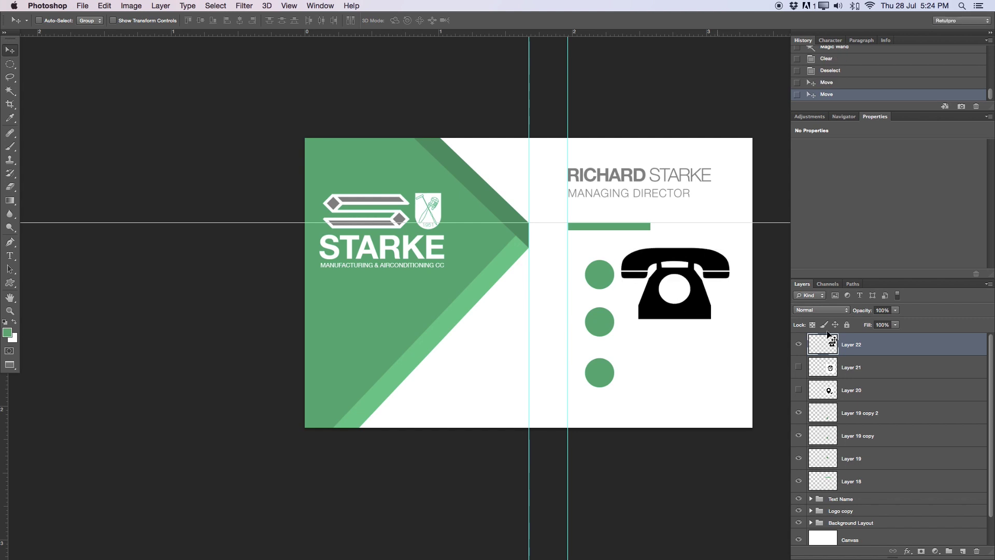
# Hide the telephone, show the globe layer, and delete the globe's white background and gaps
pyautogui.click(799, 345)
pyautogui.click(798, 367)
pyautogui.press('w')
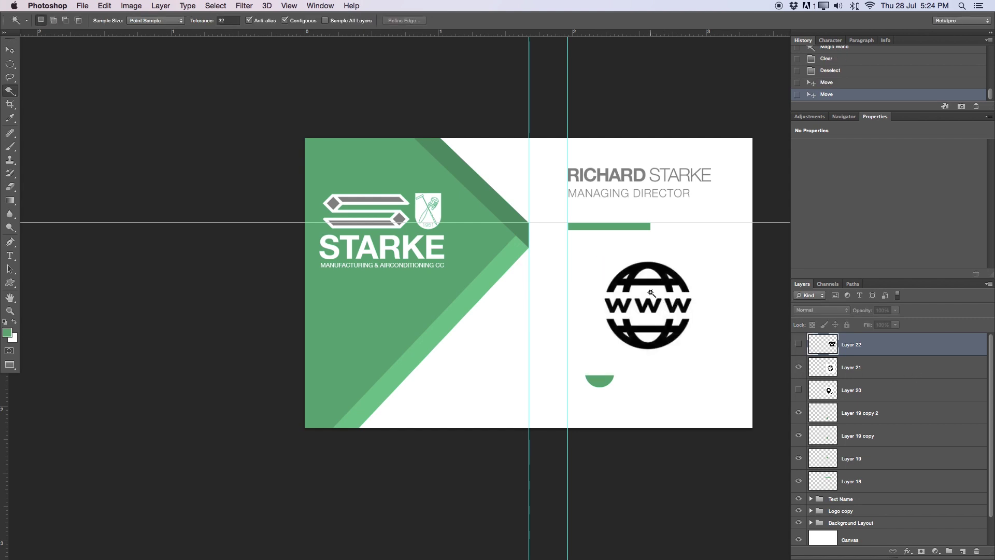
pyautogui.click(650, 293)
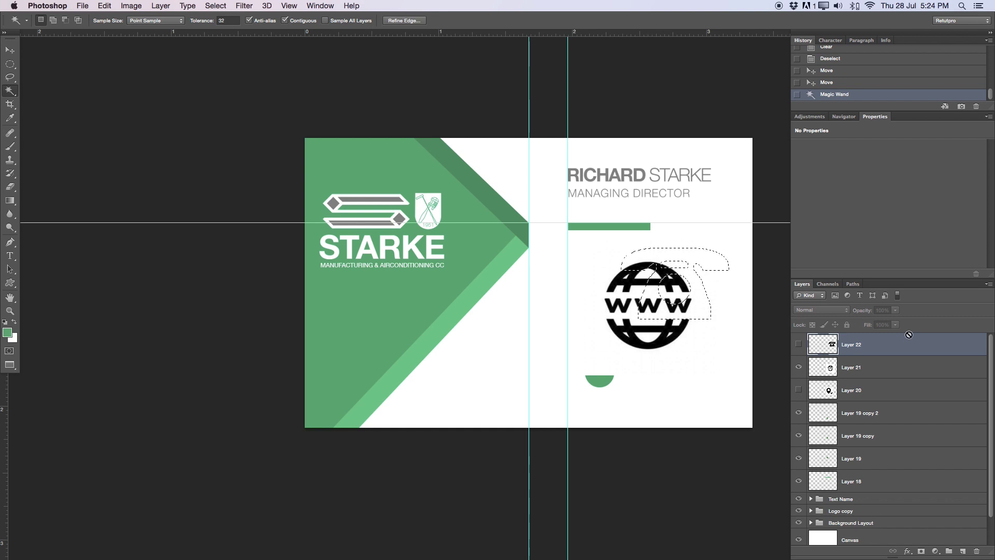
pyautogui.hotkey('ctrl', 'd')
pyautogui.click(865, 368)
pyautogui.click(642, 290)
pyautogui.keyDown('shift'); pyautogui.click(627, 278); pyautogui.keyUp('shift')
pyautogui.keyDown('shift'); pyautogui.click(628, 280); pyautogui.keyUp('shift')
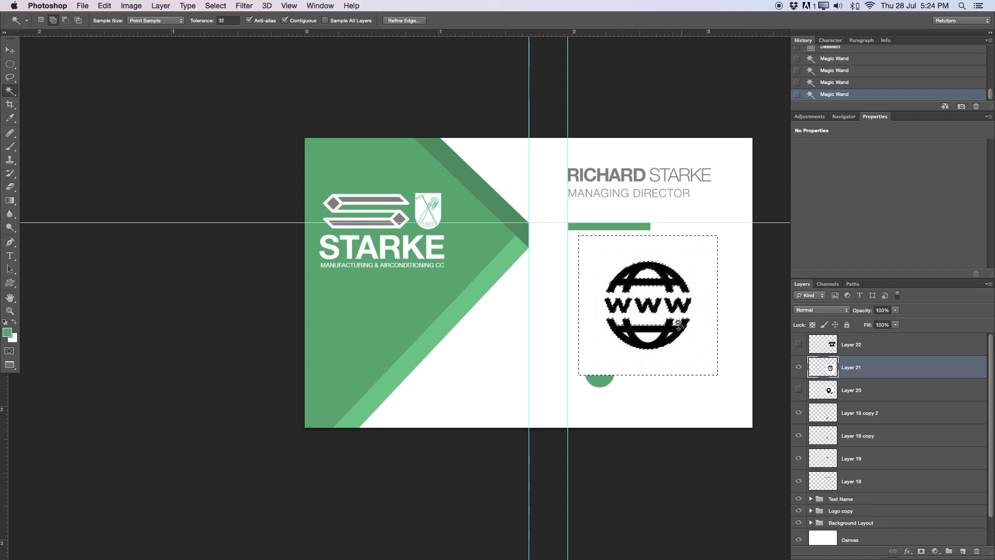
pyautogui.keyDown('shift'); pyautogui.click(671, 336); pyautogui.keyUp('shift')
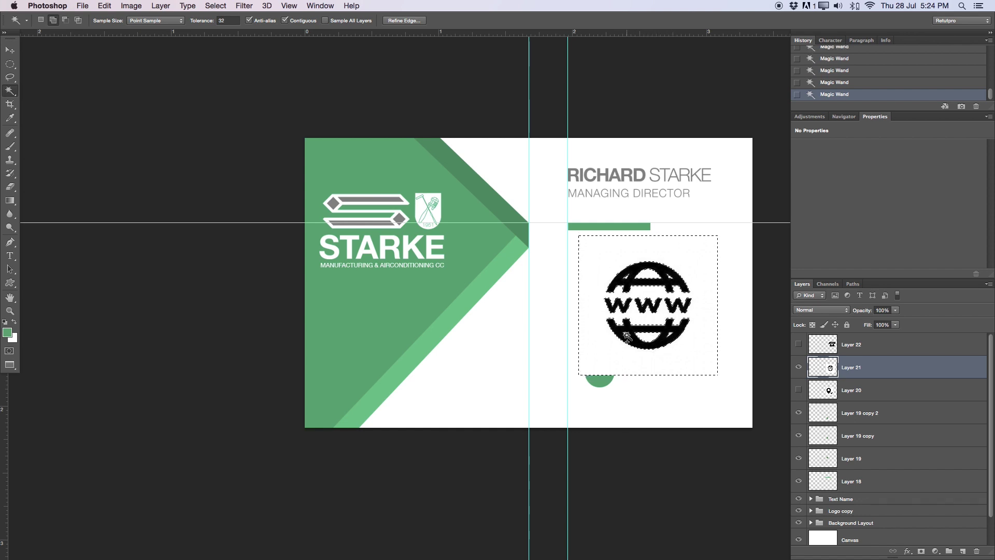
pyautogui.press('Delete')
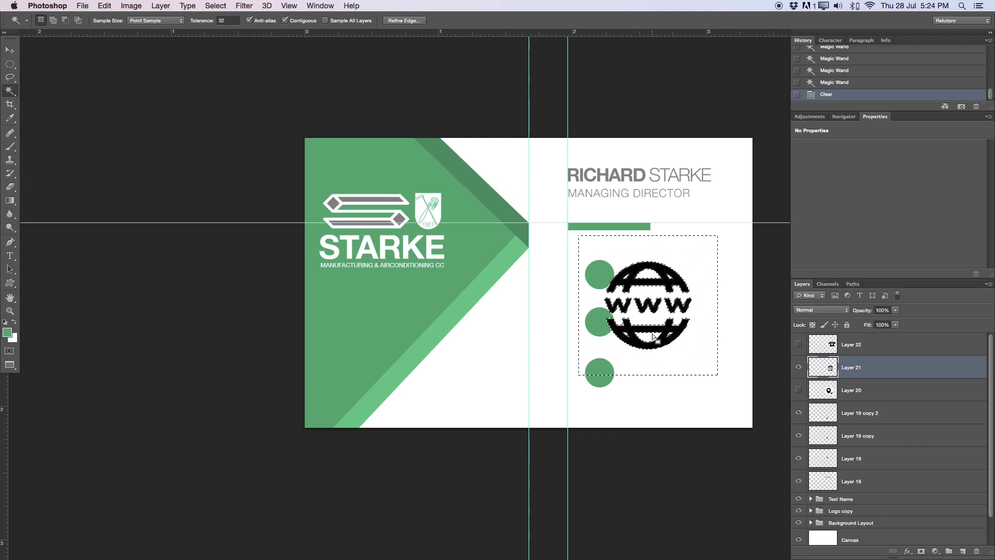
pyautogui.press('super+d')
# Zoom in and reposition the globe over the upper green circles
pyautogui.press('z')
pyautogui.moveTo(652, 340); pyautogui.dragTo(689, 339)
pyautogui.press('v')
pyautogui.moveTo(658, 290); pyautogui.dragTo(595, 266)
pyautogui.moveTo(531, 306)
pyautogui.mouseDown()
pyautogui.moveTo(447, 293)
pyautogui.moveTo(472, 329)
pyautogui.moveTo(459, 394)
pyautogui.moveTo(540, 413)
pyautogui.moveTo(573, 356)
pyautogui.moveTo(551, 306)
pyautogui.mouseUp()
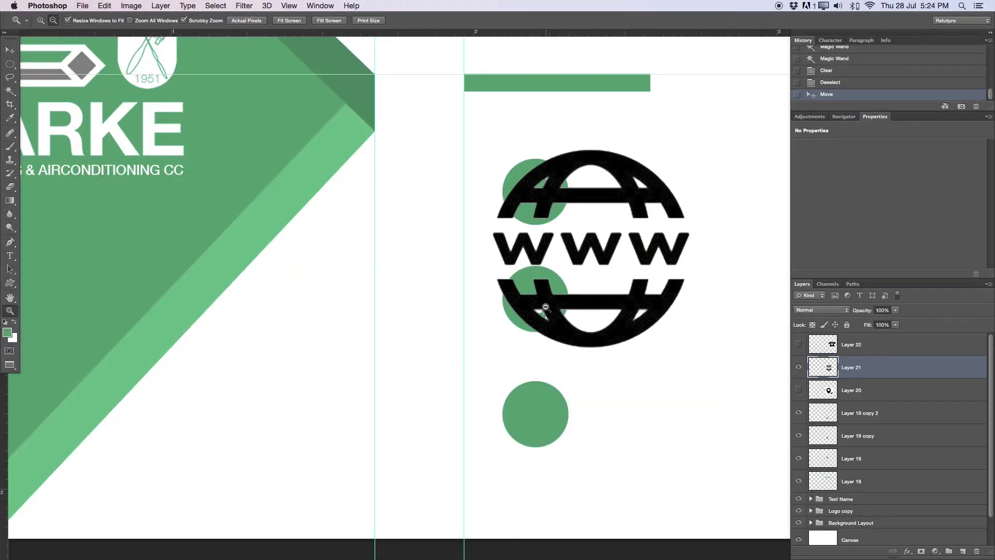
# Erase the globe's leftover white fragments with an 8 px eraser, shifting the globe left between passes
pyautogui.scroll(5, 551, 306)
pyautogui.press('e')
pyautogui.press('[')
pyautogui.press('[')
pyautogui.press('[')
pyautogui.press('[')
pyautogui.press('[')
pyautogui.press('[')
pyautogui.press('[')
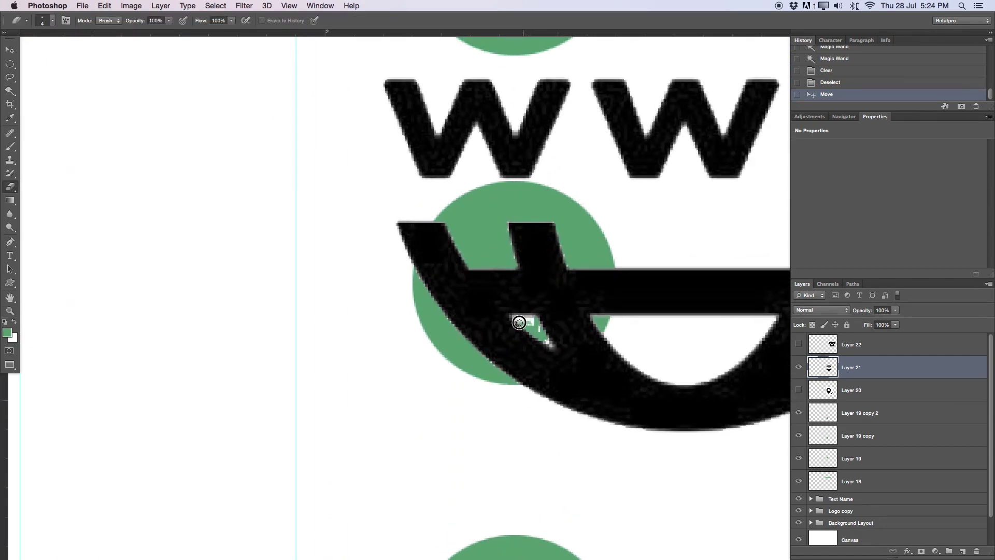
pyautogui.moveTo(527, 321)
pyautogui.mouseDown()
pyautogui.moveTo(532, 329)
pyautogui.moveTo(519, 321)
pyautogui.moveTo(551, 345)
pyautogui.moveTo(535, 327)
pyautogui.moveTo(440, 288)
pyautogui.mouseUp()
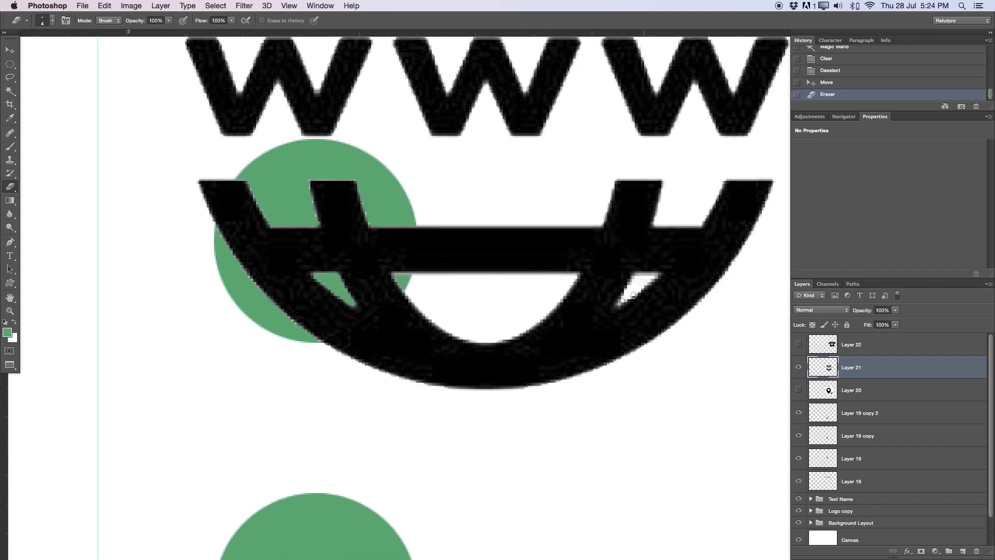
pyautogui.press('v')
pyautogui.moveTo(638, 285); pyautogui.dragTo(345, 281)
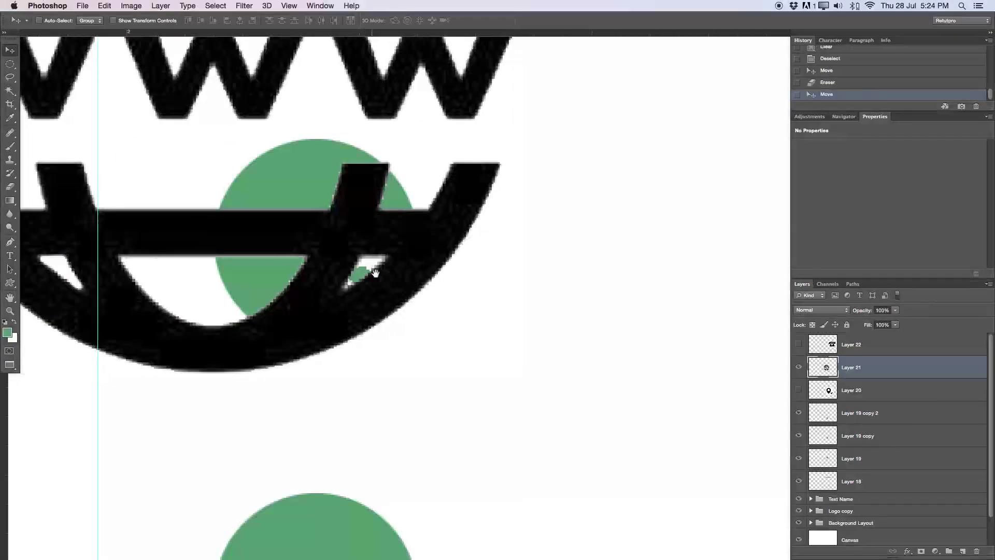
pyautogui.hscroll(-5, 498, 298)
pyautogui.press('e')
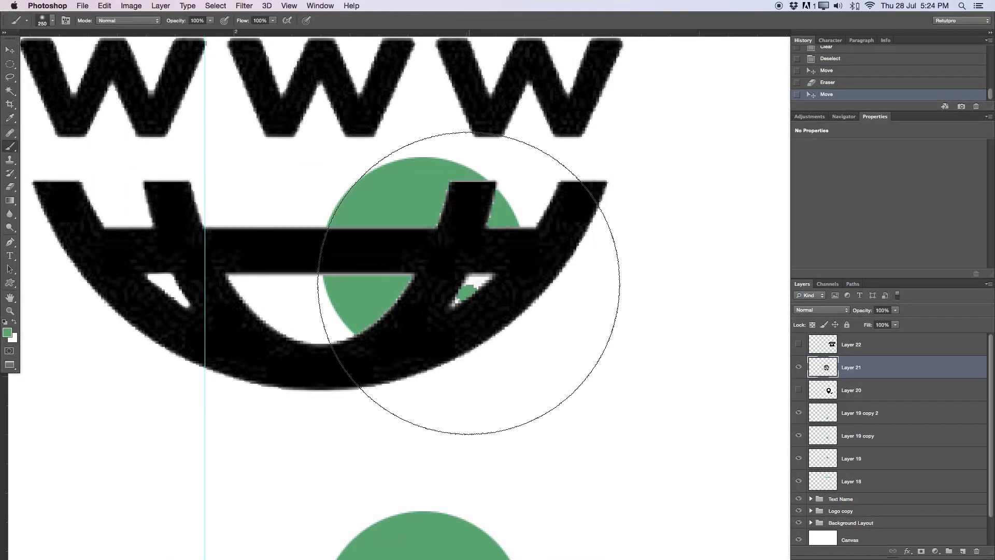
pyautogui.moveTo(474, 278)
pyautogui.mouseDown()
pyautogui.moveTo(469, 288)
pyautogui.moveTo(483, 281)
pyautogui.moveTo(453, 298)
pyautogui.moveTo(475, 286)
pyautogui.mouseUp()
# Zoom out, place the globe to the right of the circles, and hide its layer
pyautogui.press('z')
pyautogui.keyDown('alt'); pyautogui.click(461, 275); pyautogui.keyUp('alt')
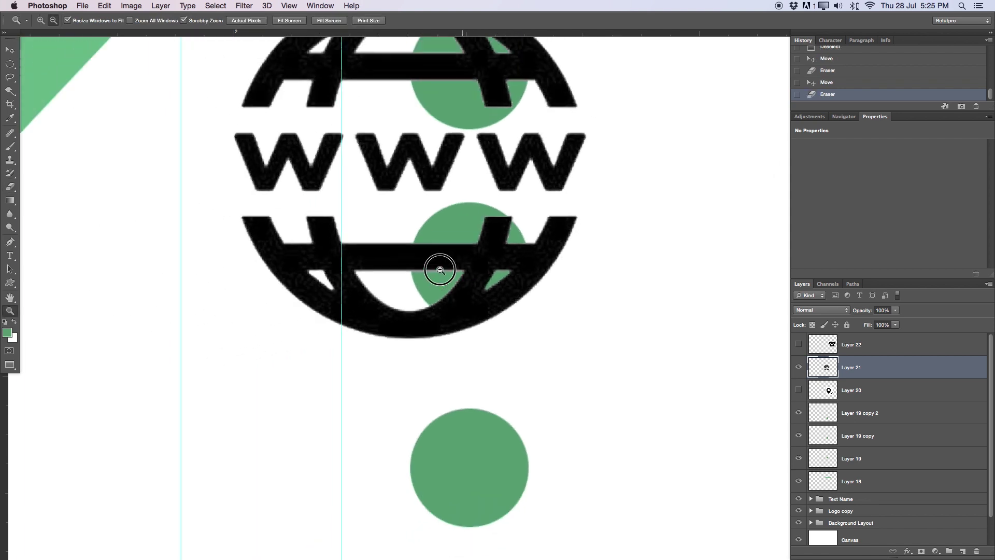
pyautogui.keyDown('alt'); pyautogui.click(437, 266); pyautogui.keyUp('alt')
pyautogui.press('v')
pyautogui.moveTo(517, 149); pyautogui.dragTo(771, 202)
pyautogui.click(799, 367)
# Show the pin layer and delete its white inner circle and surrounding white area
pyautogui.click(819, 389)
pyautogui.click(799, 390)
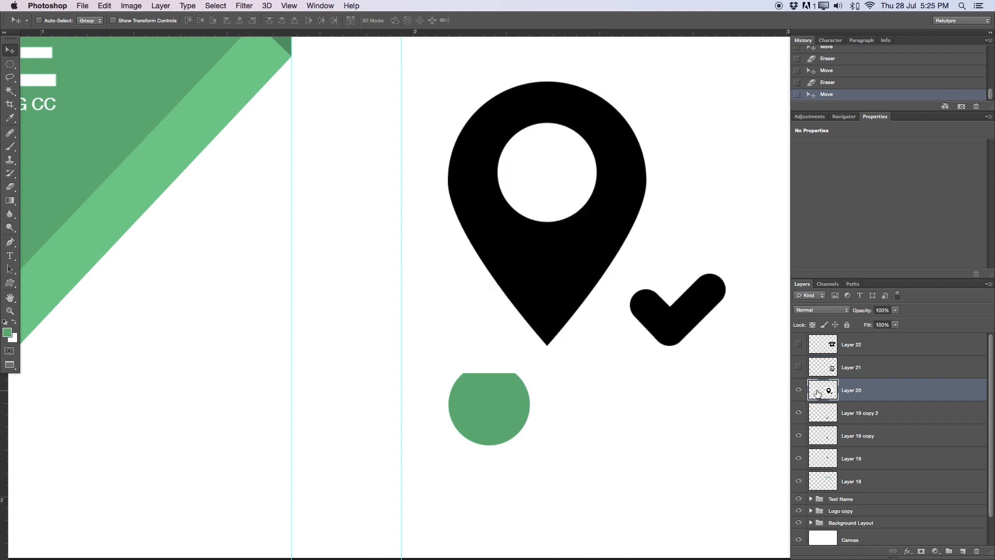
pyautogui.press('w')
pyautogui.click(561, 152)
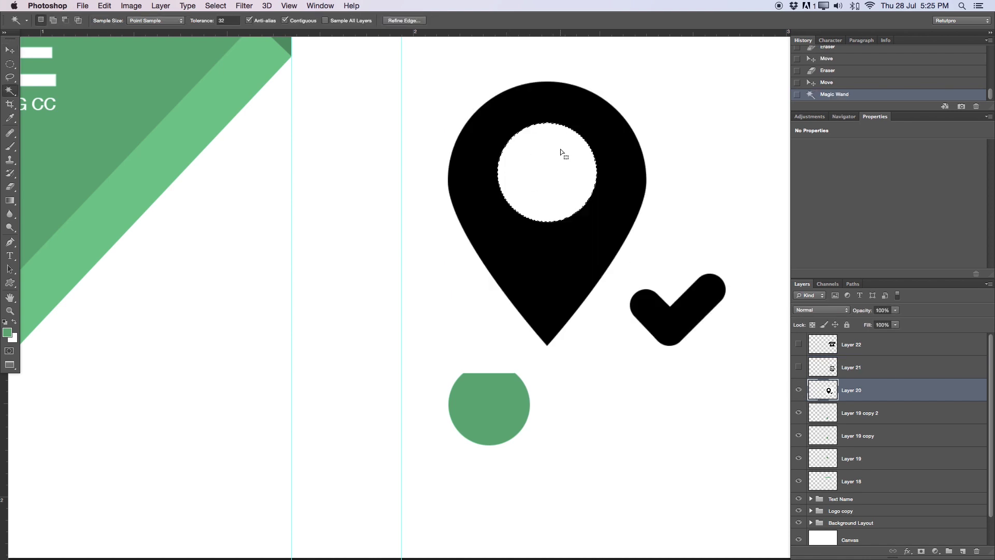
pyautogui.keyDown('shift'); pyautogui.click(469, 91); pyautogui.keyUp('shift')
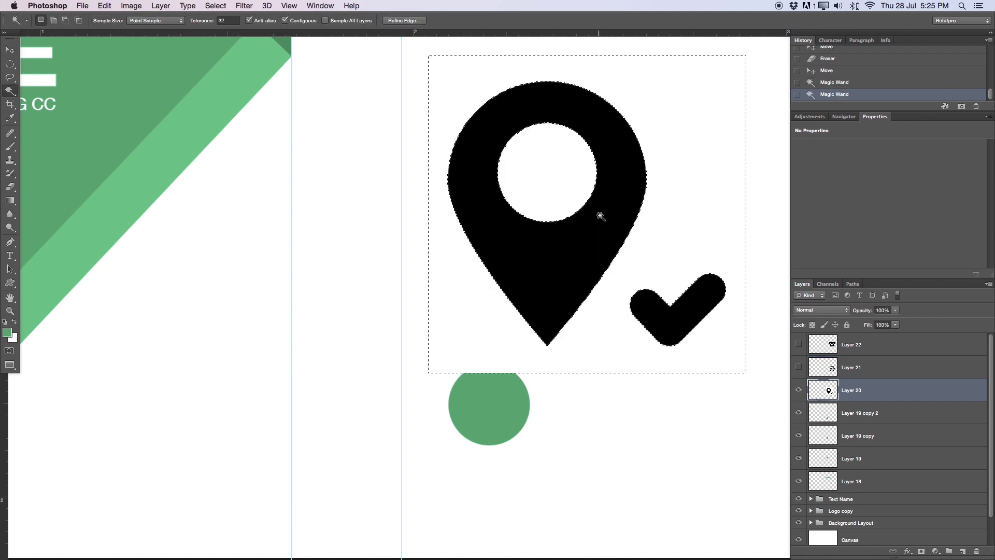
pyautogui.press('Delete')
pyautogui.press('super+d')
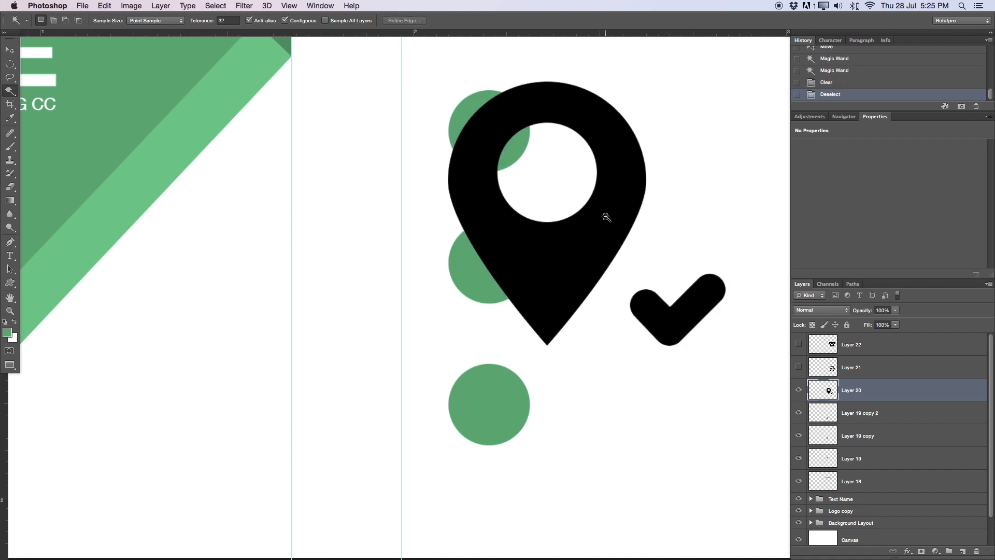
# Erase the check mark beside the pin with a 40 px eraser and zoom out
pyautogui.press('e')
pyautogui.press(']')
pyautogui.press(']')
pyautogui.press(']')
pyautogui.press(']')
pyautogui.press(']')
pyautogui.press(']')
pyautogui.press(']')
pyautogui.press(']')
pyautogui.press(']')
pyautogui.moveTo(656, 322)
pyautogui.mouseDown()
pyautogui.moveTo(646, 325)
pyautogui.moveTo(640, 300)
pyautogui.moveTo(660, 383)
pyautogui.moveTo(695, 328)
pyautogui.moveTo(693, 350)
pyautogui.mouseUp()
pyautogui.press('v')
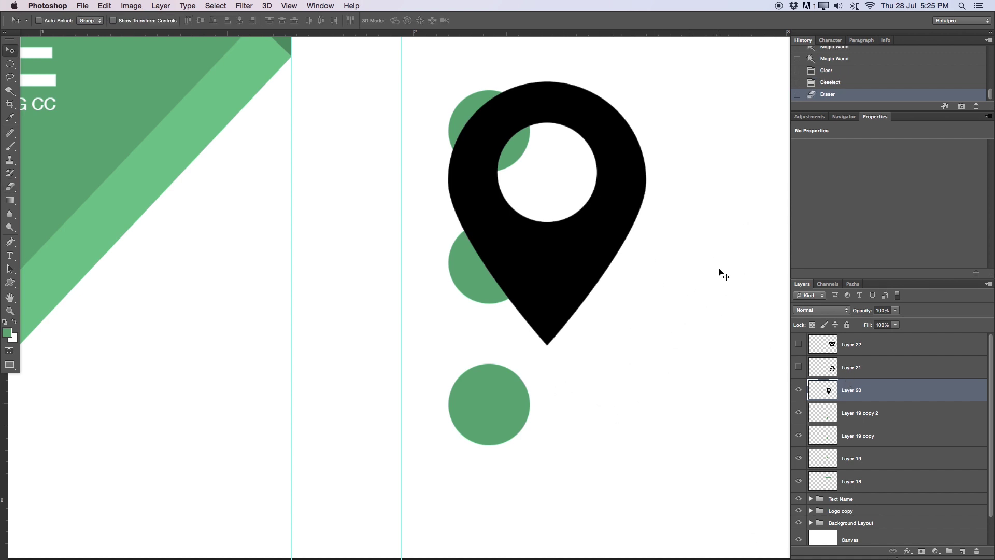
pyautogui.press('z')
pyautogui.moveTo(684, 263); pyautogui.dragTo(531, 310)
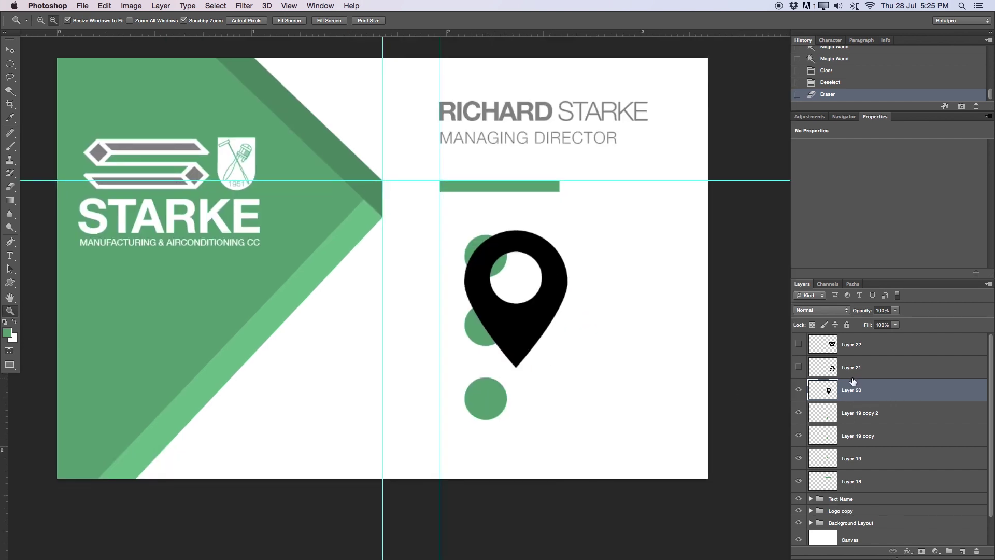
# Invert the pin to white and try a first resize, then undo it
pyautogui.press('super+i')
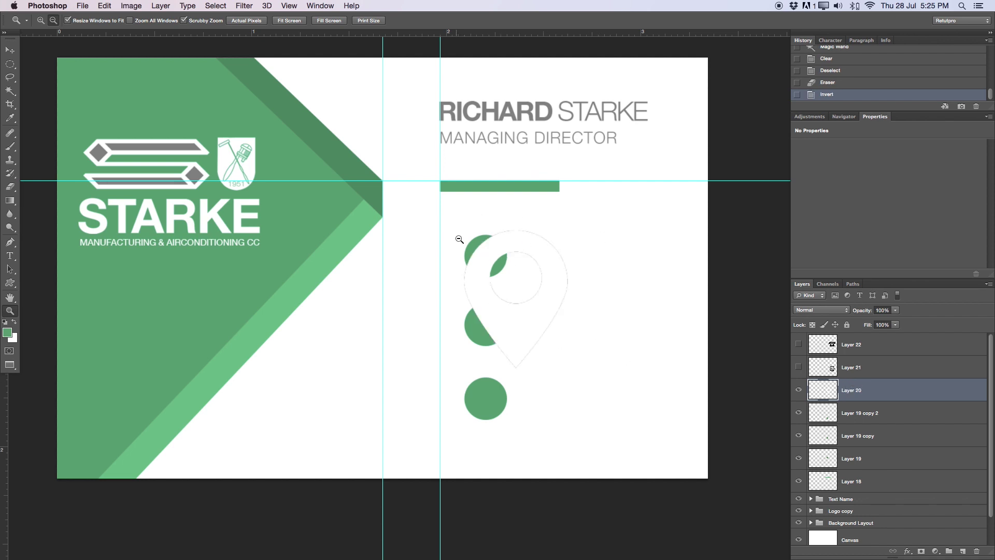
pyautogui.moveTo(516, 301); pyautogui.dragTo(571, 303)
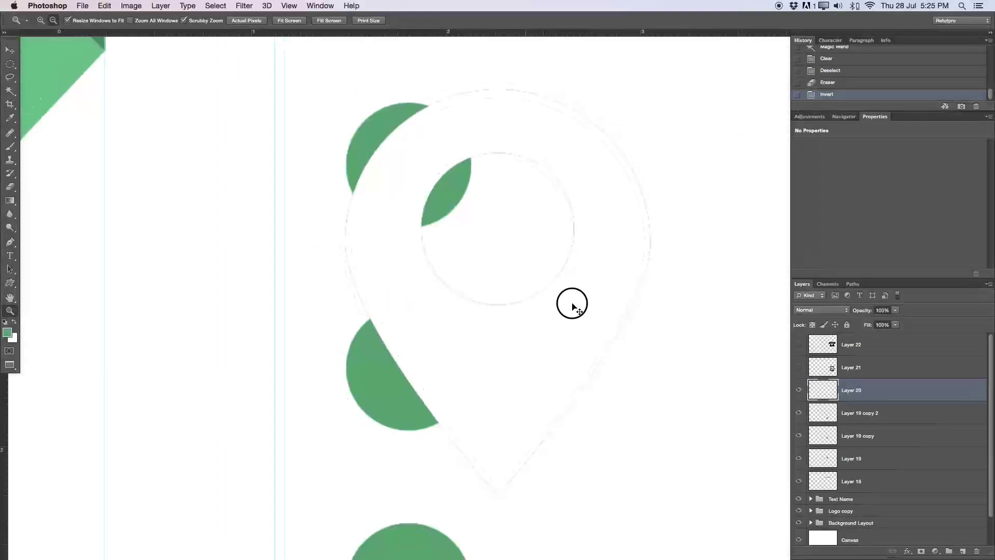
pyautogui.press('super+t')
pyautogui.moveTo(641, 99); pyautogui.dragTo(434, 327)
pyautogui.press('Return')
pyautogui.press('z')
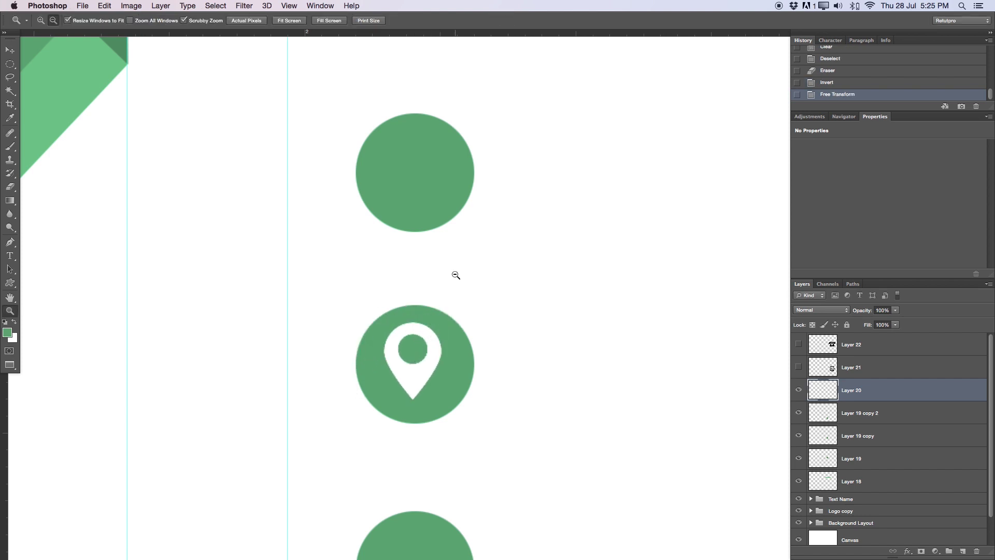
pyautogui.press('super+z')
pyautogui.moveTo(502, 295); pyautogui.dragTo(469, 287)
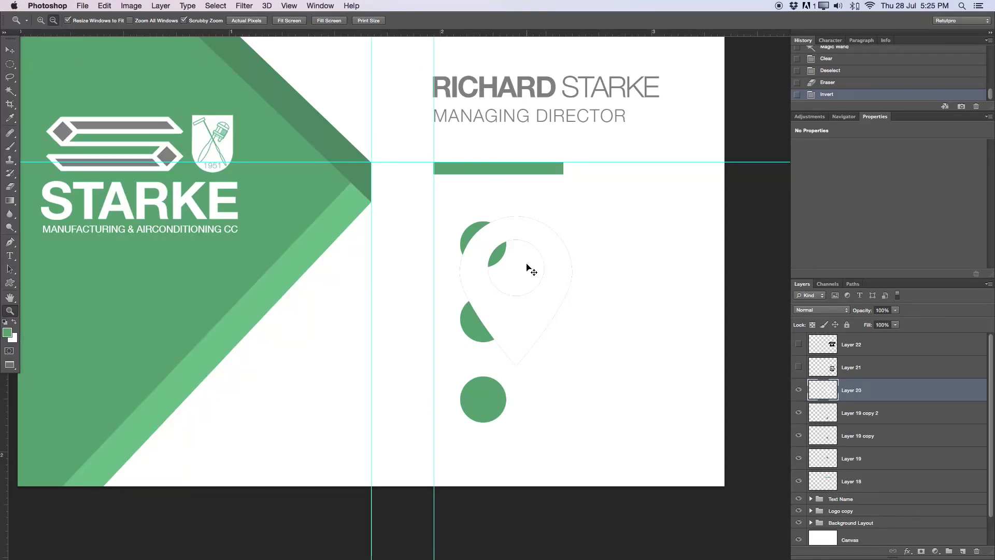
# Scale the pin to about 54% and nudge it right to centre it in the bottom circle
pyautogui.press('super+t')
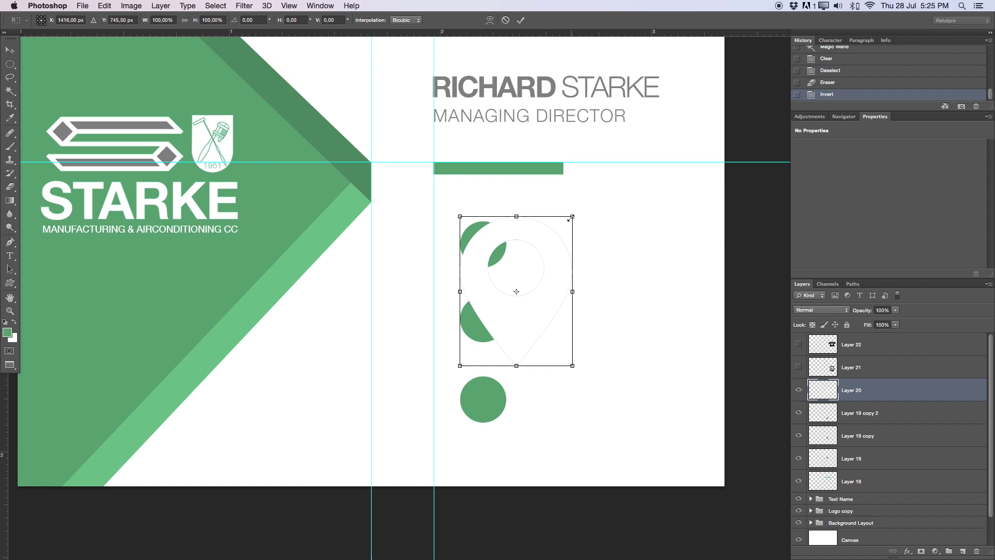
pyautogui.moveTo(573, 216); pyautogui.dragTo(491, 389)
pyautogui.click(521, 19)
pyautogui.press('z')
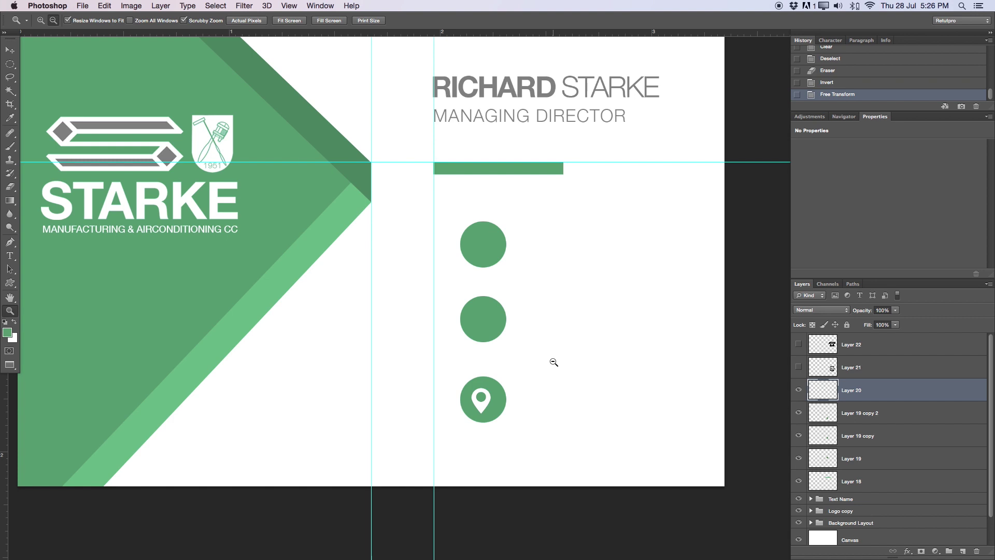
pyautogui.press('v')
pyautogui.press('Right')
pyautogui.press('Right')
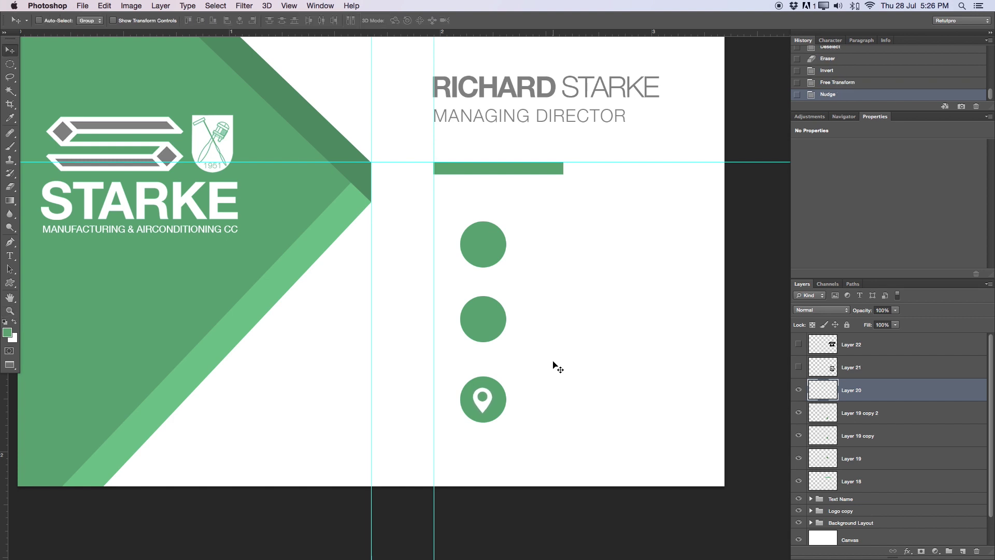
# Show the www globe layer, invert it to white, and zoom in on it
pyautogui.click(815, 365)
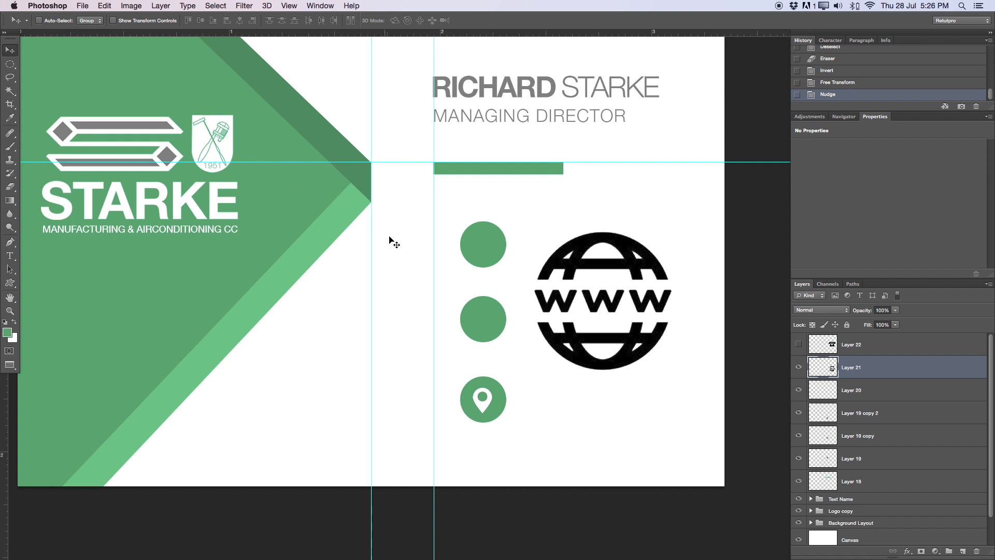
pyautogui.press('cmd+i')
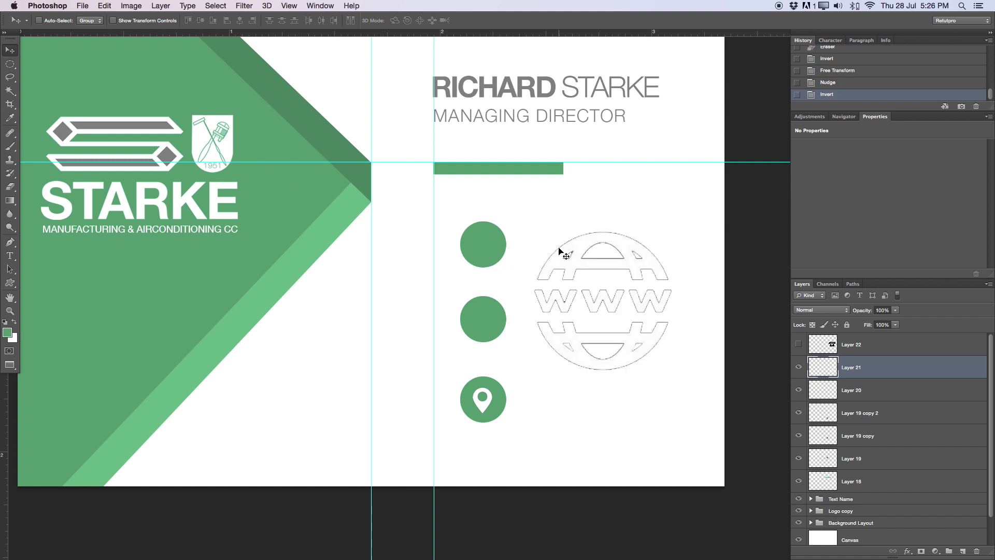
pyautogui.press('z')
pyautogui.moveTo(602, 306); pyautogui.dragTo(623, 291)
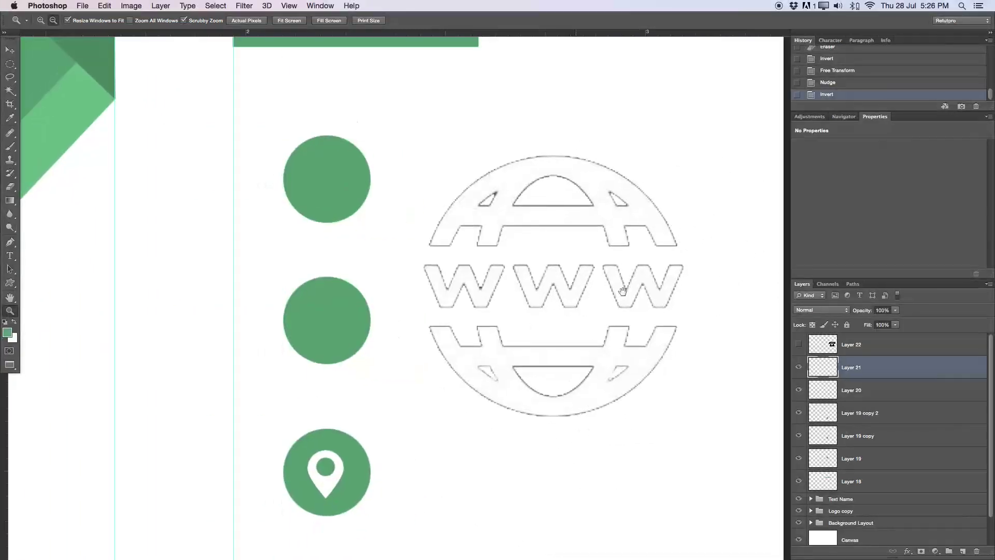
# Scale the globe to about 17%, centre it in the middle green circle, and open its Layer Style
pyautogui.press('cmd+t')
pyautogui.moveTo(685, 154); pyautogui.dragTo(502, 336)
pyautogui.moveTo(480, 391); pyautogui.dragTo(351, 347)
pyautogui.moveTo(355, 382); pyautogui.dragTo(369, 465)
pyautogui.moveTo(386, 422); pyautogui.dragTo(340, 312)
pyautogui.doubleClick(340, 460)
pyautogui.press('v')
pyautogui.press('Up')
pyautogui.press('Up')
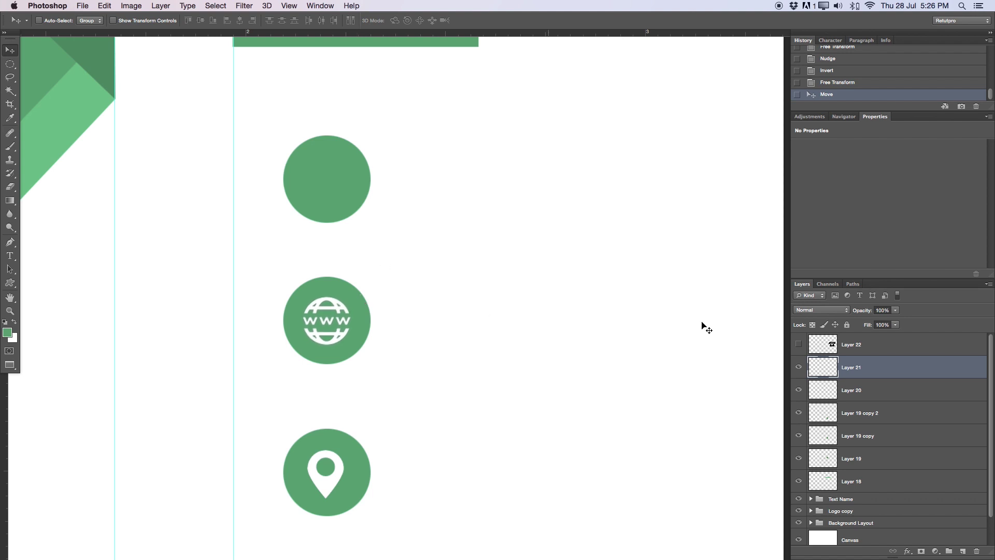
pyautogui.doubleClick(888, 368)
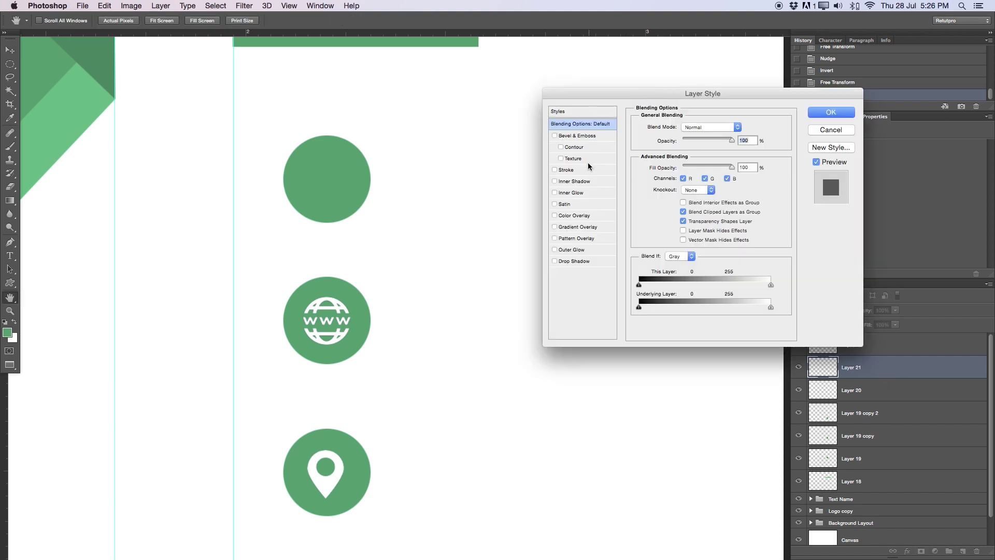
# Give the globe layer a 1 px white Inside stroke
pyautogui.click(565, 171)
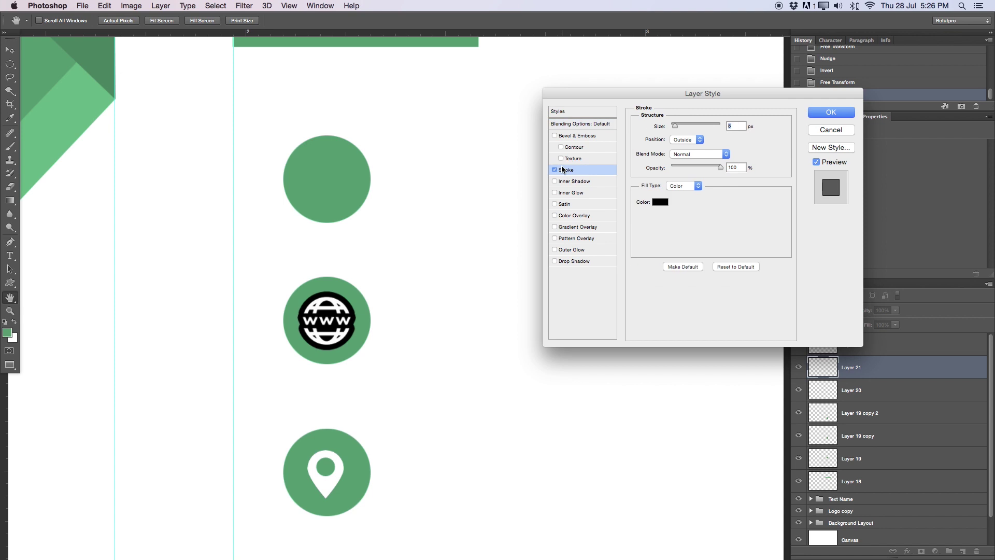
pyautogui.click(659, 202)
pyautogui.click(605, 139)
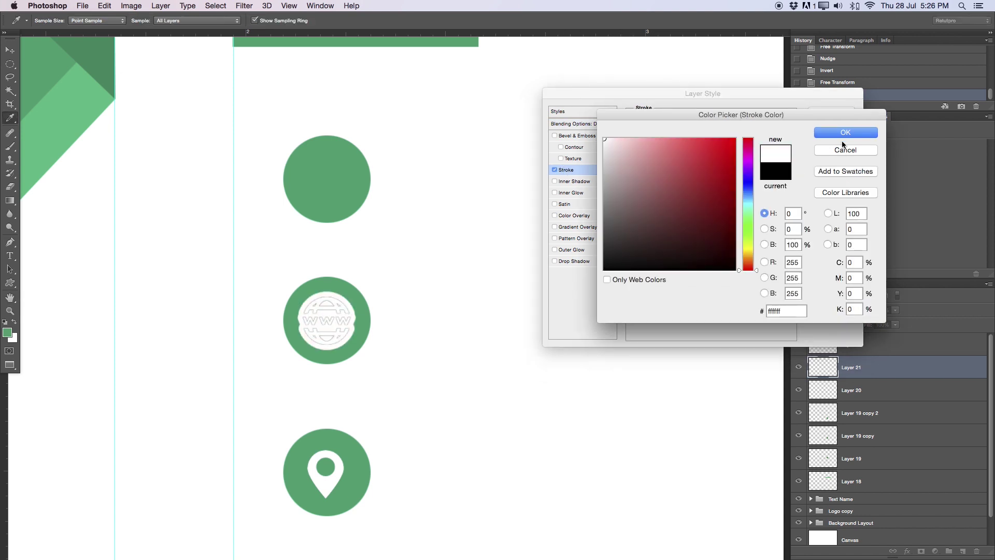
pyautogui.click(845, 133)
pyautogui.click(676, 140)
pyautogui.click(681, 147)
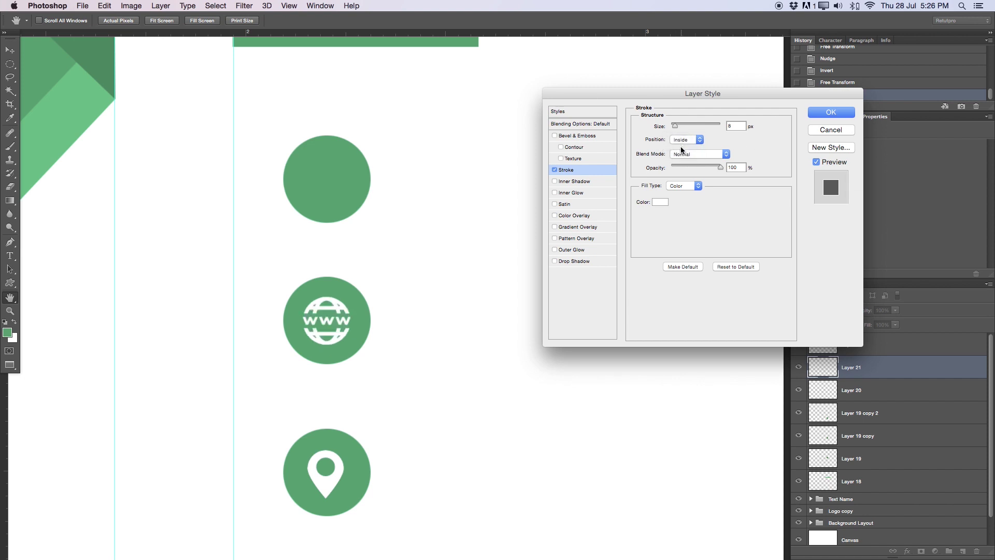
pyautogui.write('1')
pyautogui.click(832, 111)
# Zoom in on the www icon and toggle its stroke on and off to compare
pyautogui.press('z')
pyautogui.click(820, 383)
pyautogui.moveTo(315, 325); pyautogui.dragTo(397, 301)
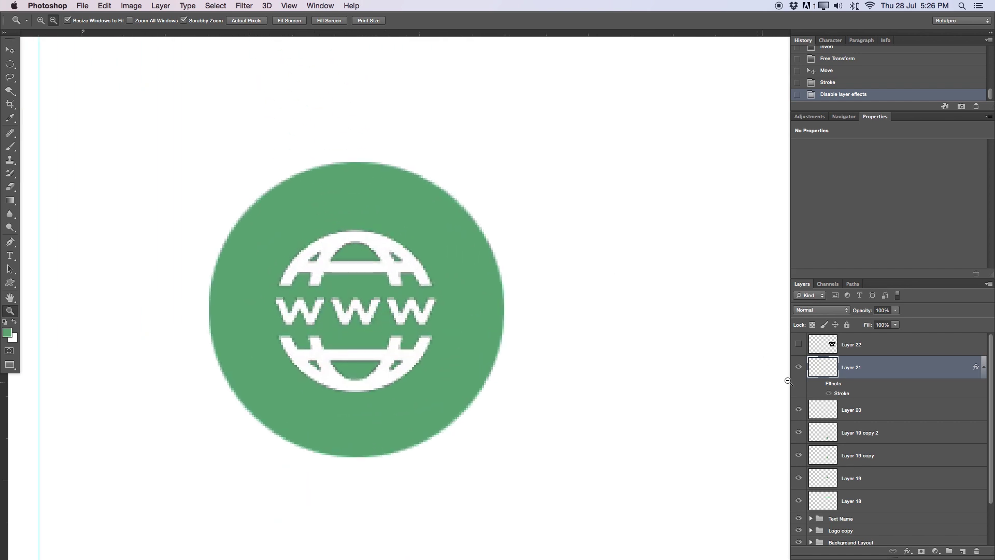
pyautogui.click(821, 384)
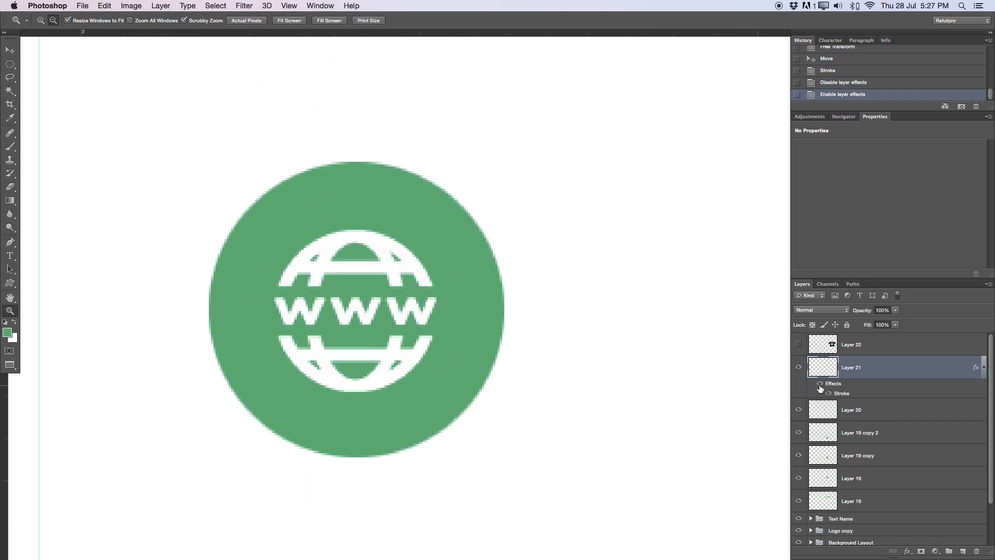
pyautogui.click(820, 387)
pyautogui.click(820, 386)
pyautogui.click(820, 386)
pyautogui.click(820, 387)
pyautogui.moveTo(420, 318); pyautogui.dragTo(396, 454)
pyautogui.scroll(-5, 467, 344)
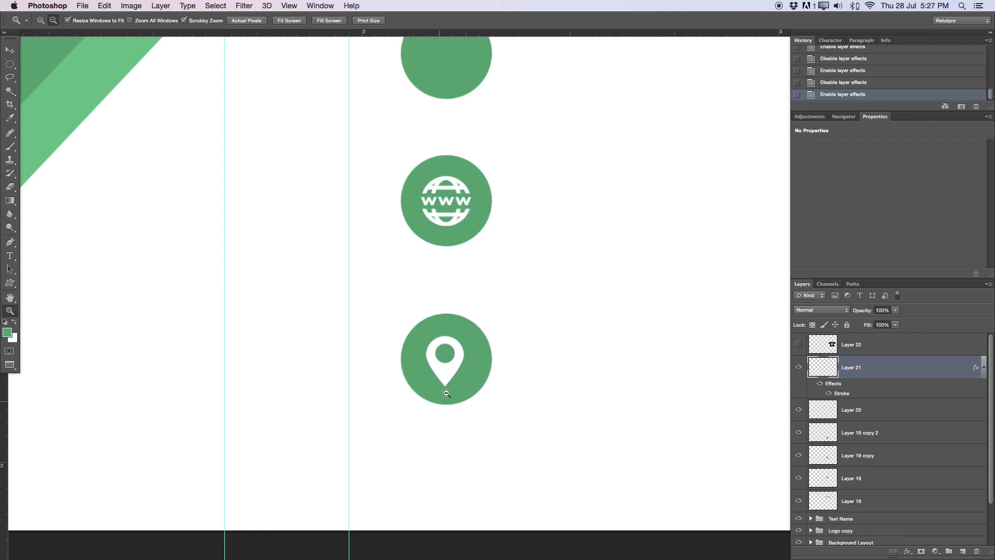
pyautogui.click(983, 366)
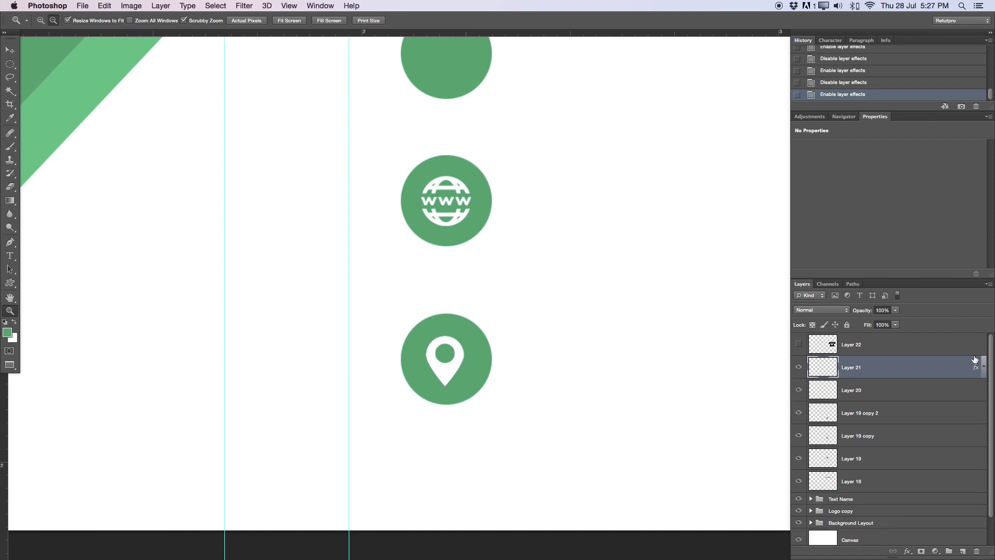
# Copy the globe's layer style and paste it onto the pin layer
pyautogui.rightClick(873, 368)
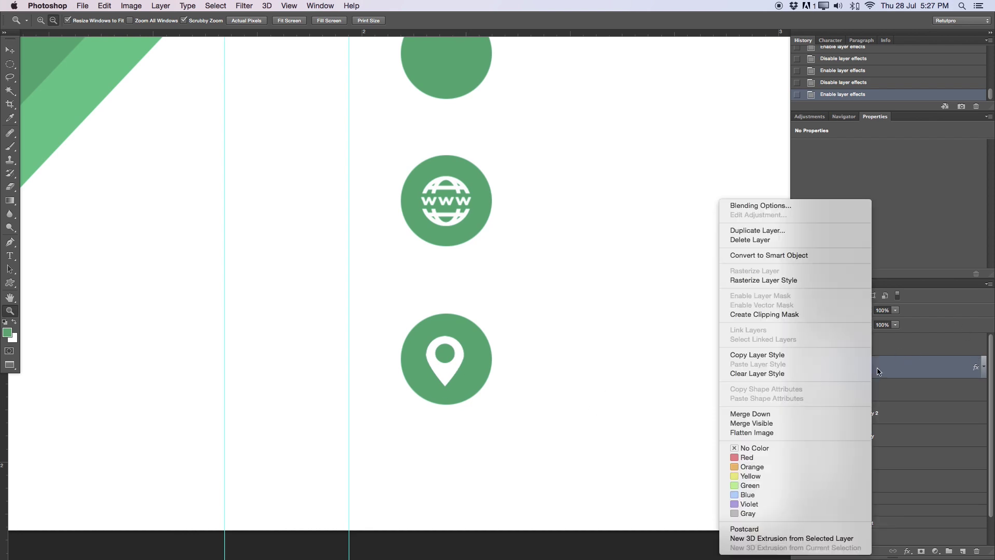
pyautogui.click(776, 354)
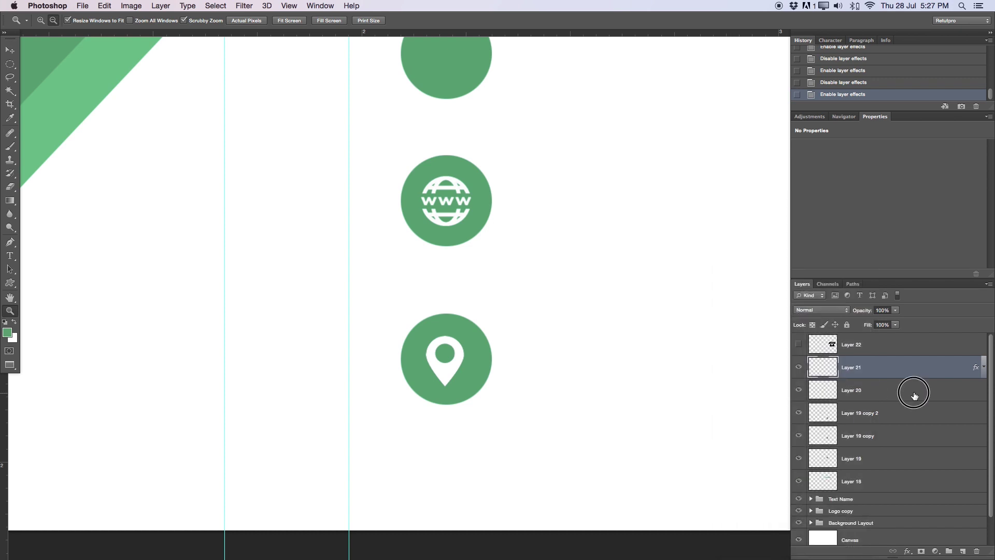
pyautogui.click(913, 396)
pyautogui.rightClick(896, 393)
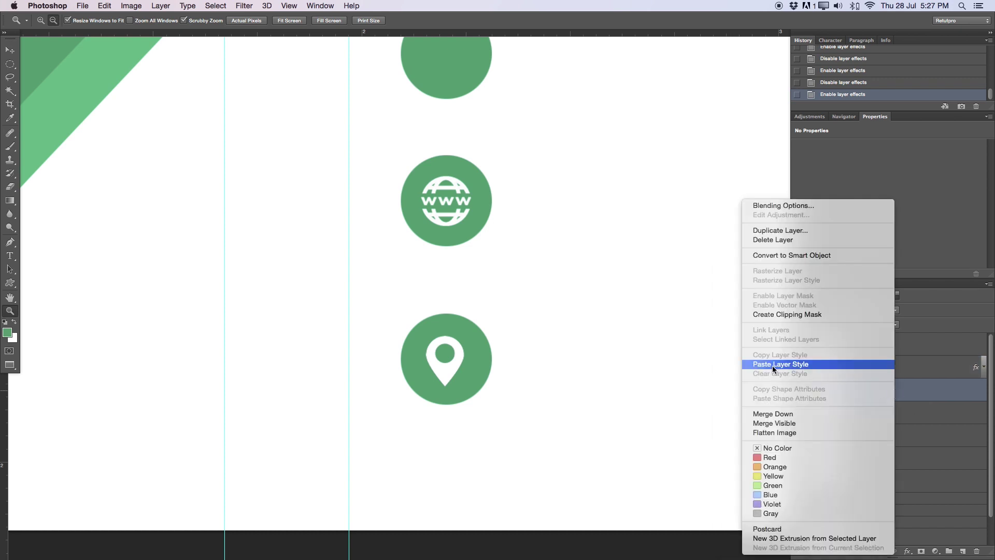
pyautogui.click(776, 364)
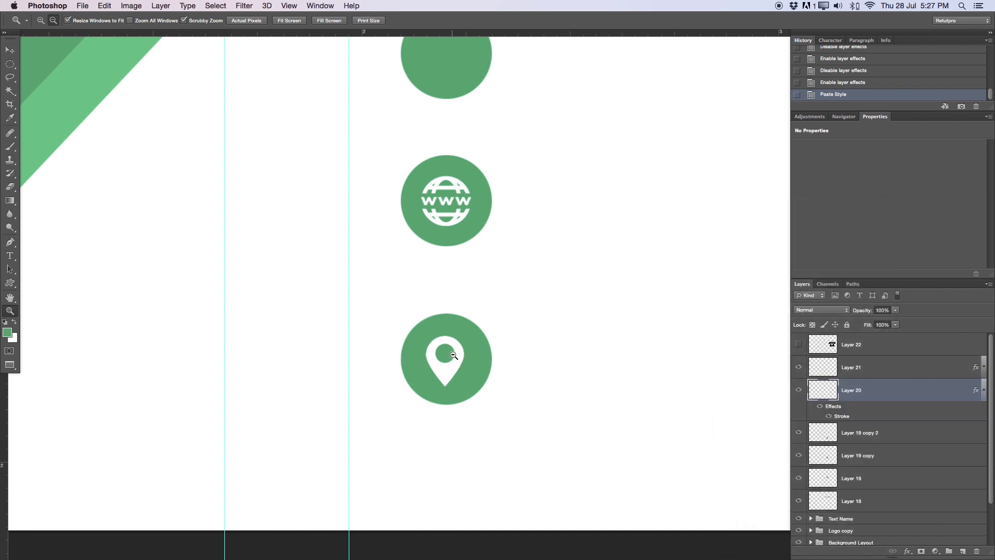
# Nudge the pin slightly right, adjust the zoom, and select the telephone layer
pyautogui.press('v')
pyautogui.press('Right')
pyautogui.press('z')
pyautogui.scroll(5, 523, 381)
pyautogui.moveTo(473, 359); pyautogui.dragTo(589, 313)
pyautogui.click(832, 350)
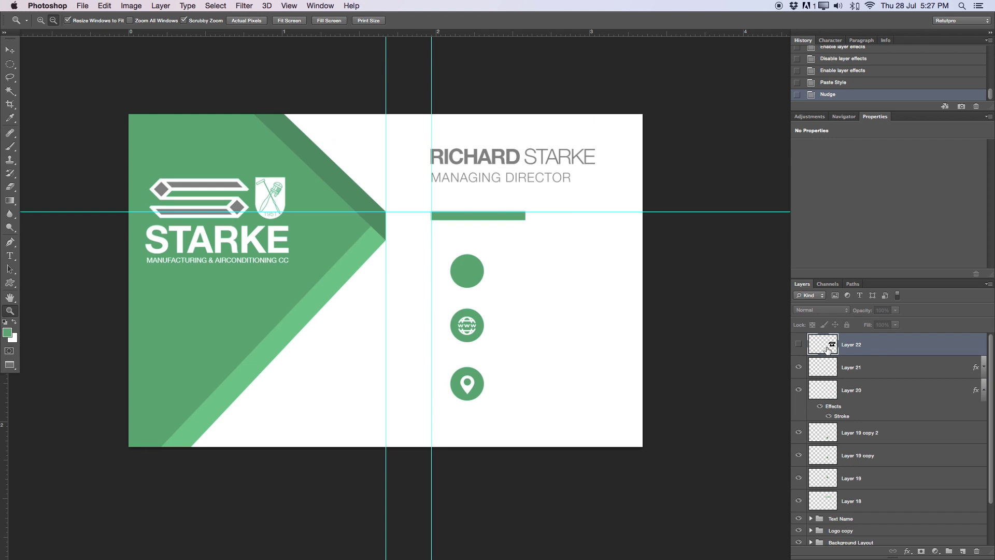
# Show Layer 22's telephone icon, invert it to white, and paste the copied stroke style onto it
pyautogui.click(798, 344)
pyautogui.press('super+i')
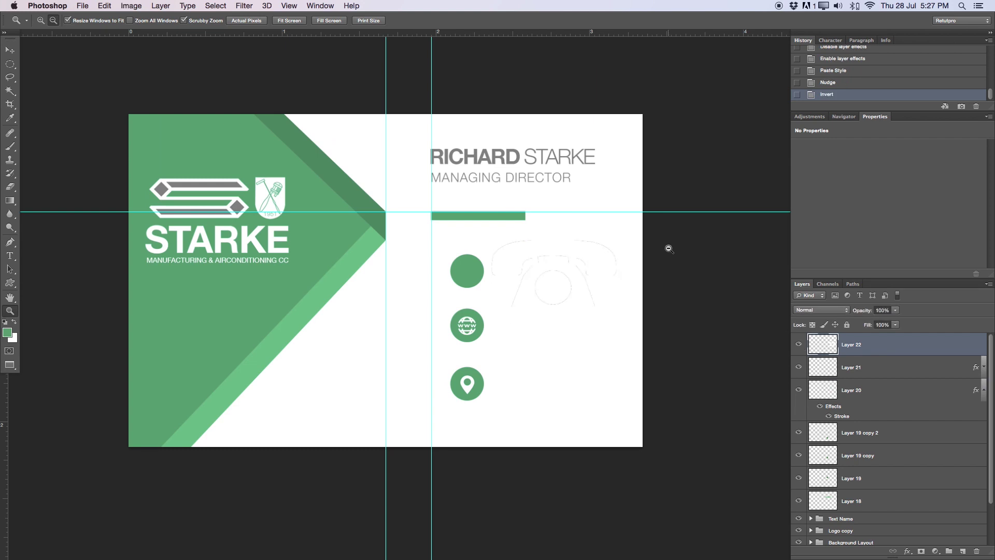
pyautogui.rightClick(918, 340)
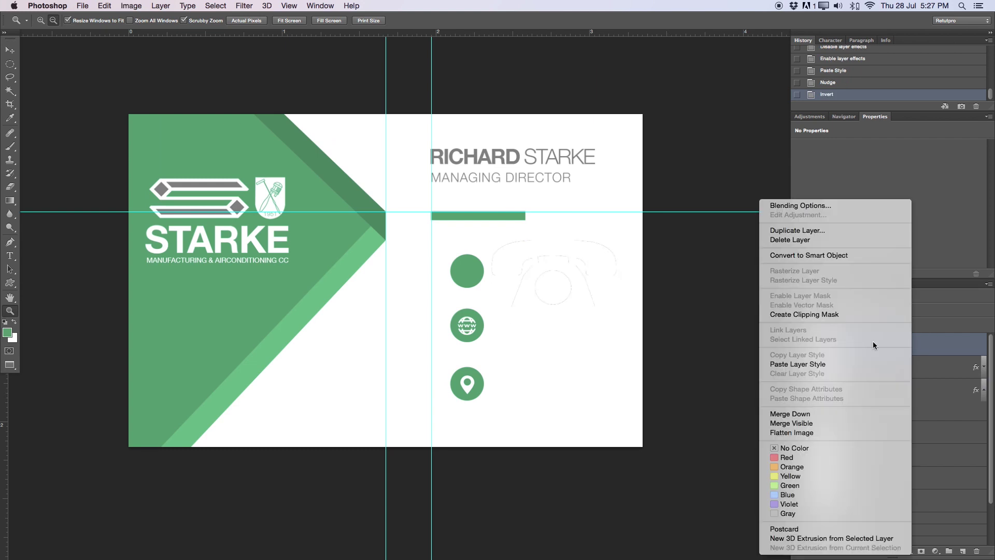
pyautogui.click(804, 364)
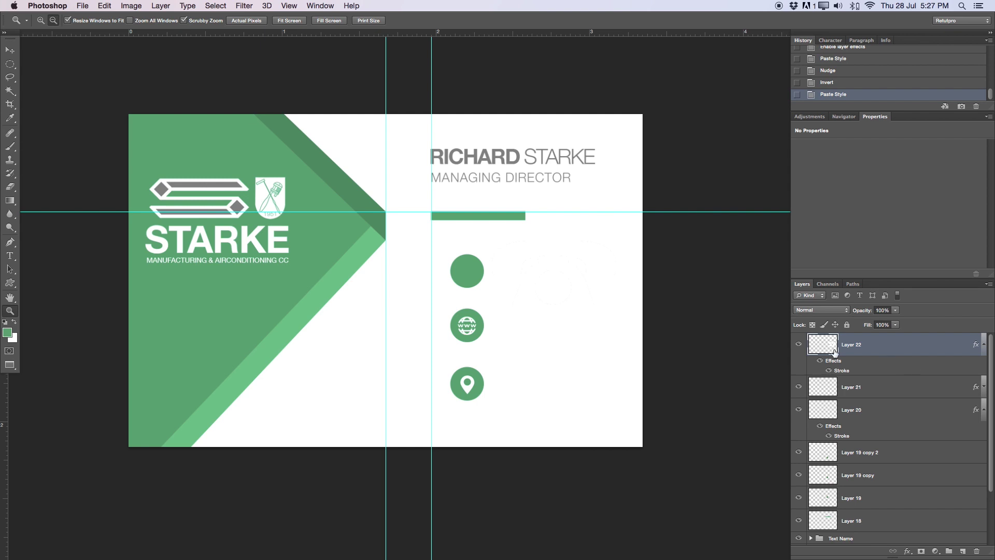
# Scale the telephone icon down to about 25% of its size
pyautogui.press('super+t')
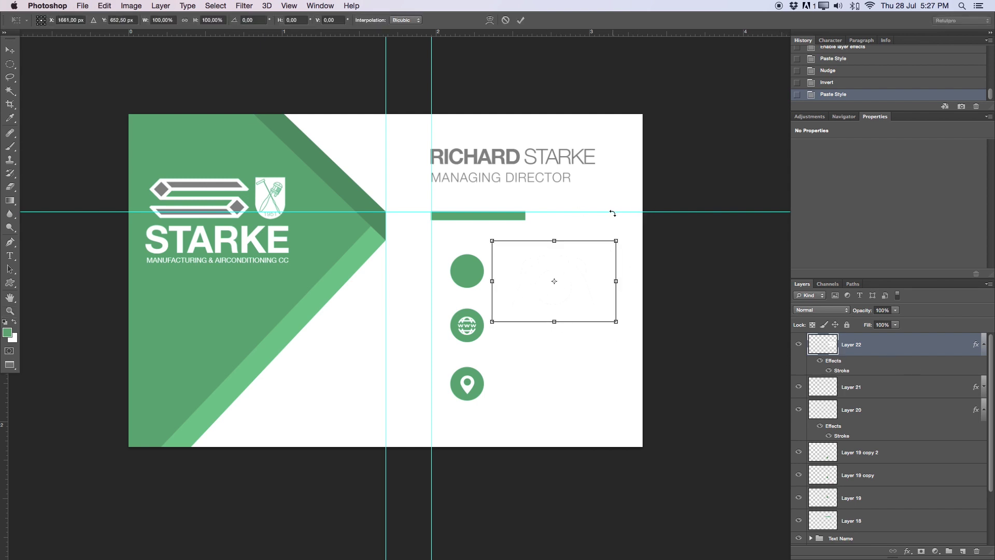
pyautogui.moveTo(617, 241); pyautogui.dragTo(461, 325)
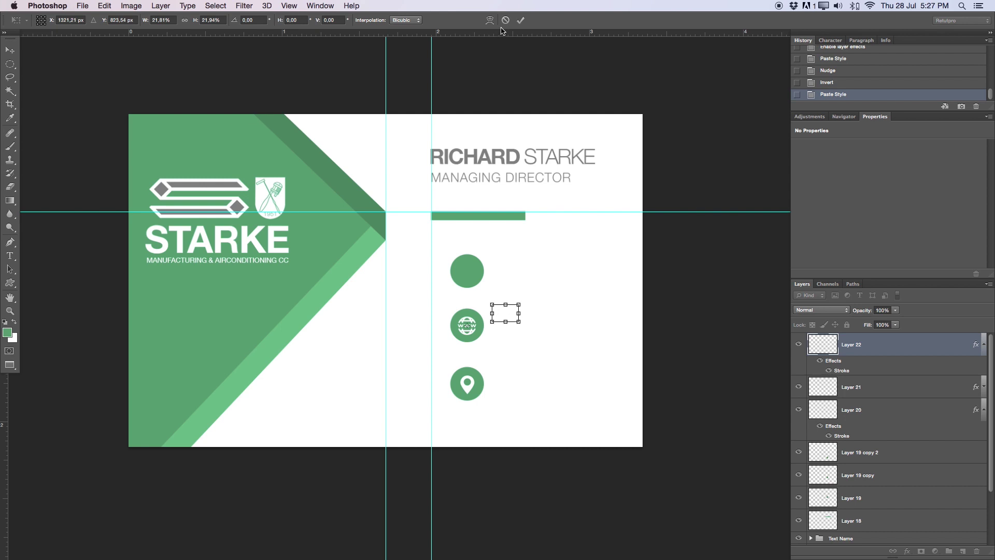
pyautogui.click(520, 19)
# Move the telephone onto the top green circle and fine-tune its size
pyautogui.press('z')
pyautogui.press('v')
pyautogui.moveTo(479, 365); pyautogui.dragTo(462, 364)
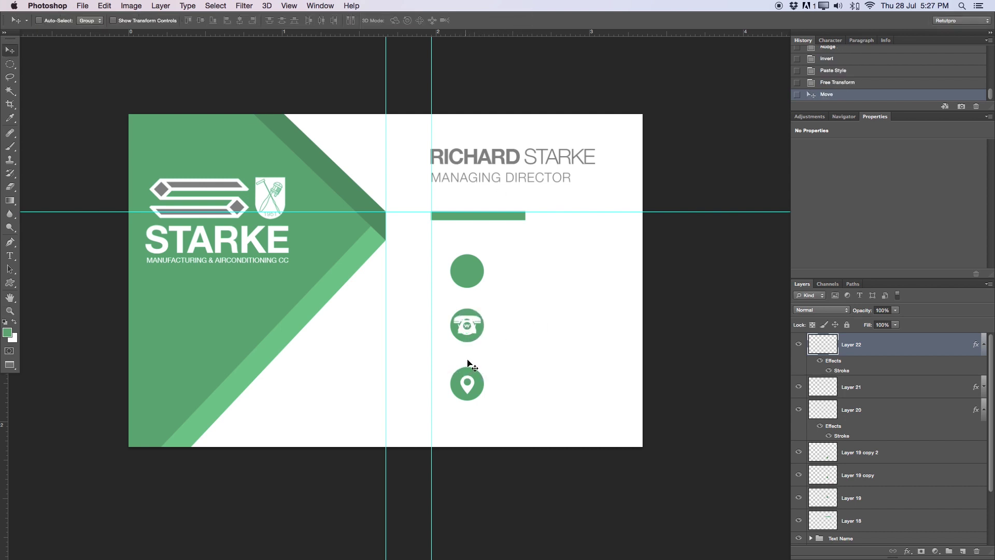
pyautogui.hotkey('ctrl', 't')
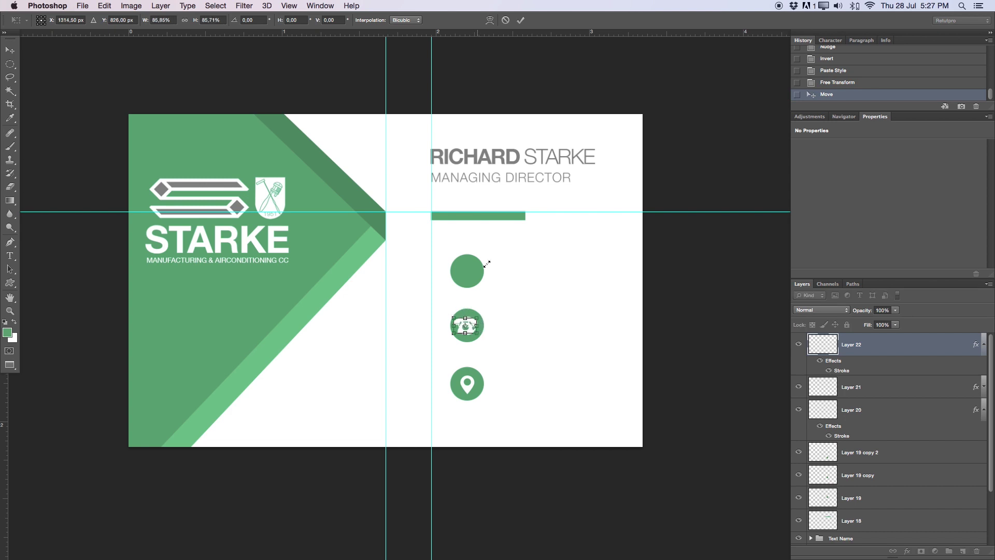
pyautogui.click(521, 20)
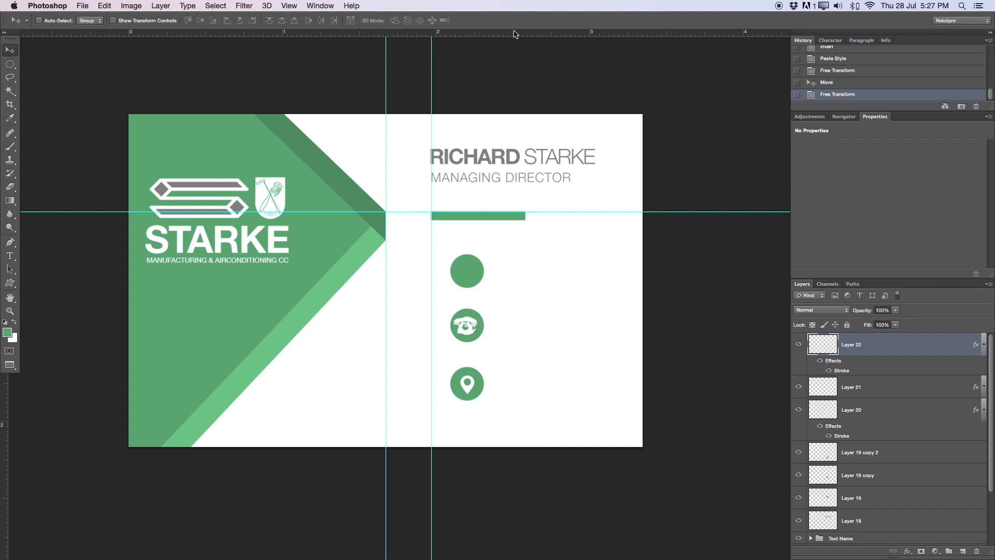
pyautogui.moveTo(500, 325); pyautogui.dragTo(491, 253)
pyautogui.hotkey('ctrl', 't')
pyautogui.press('Return')
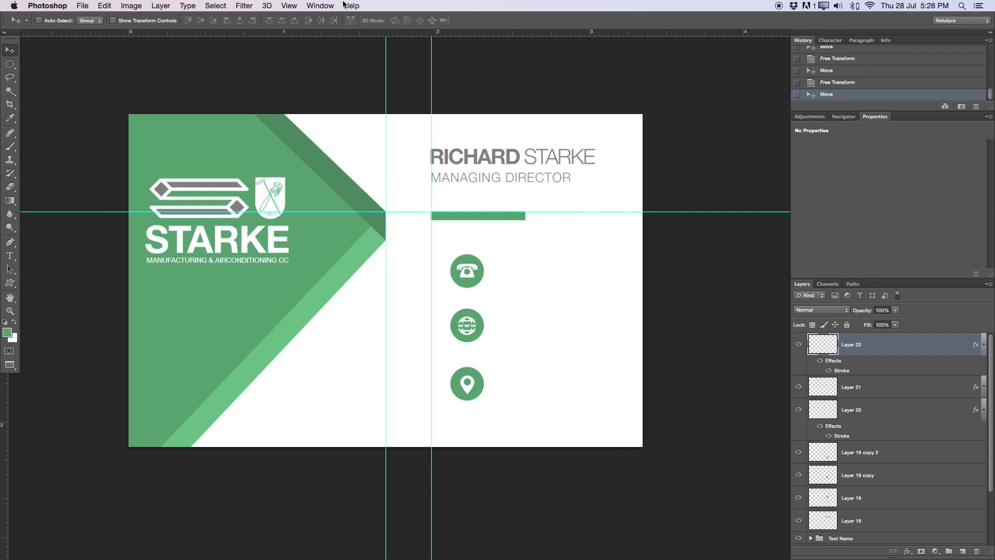
# Preview the card, then duplicate the MANAGING DIRECTOR text layer and move Post copy to the top
pyautogui.press('Tab')
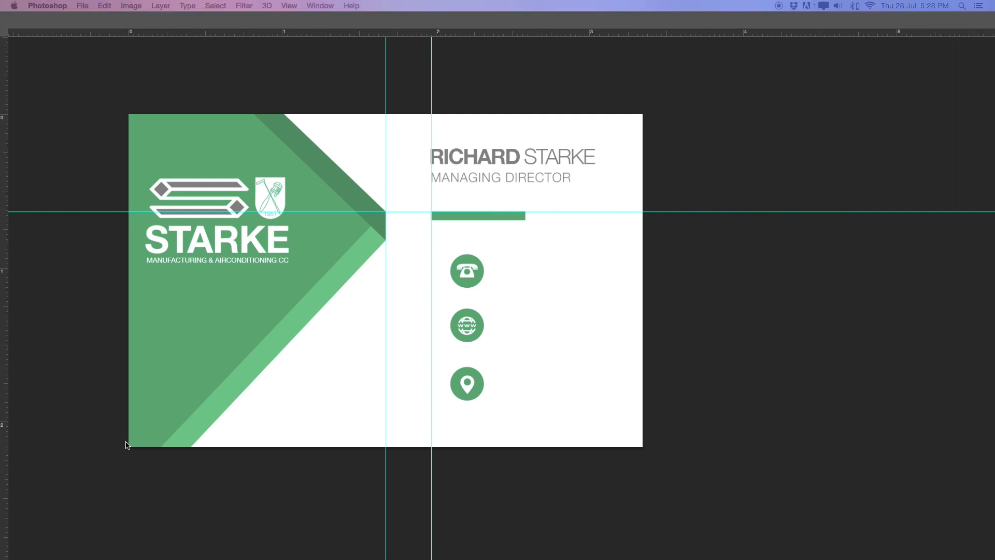
pyautogui.press('Tab')
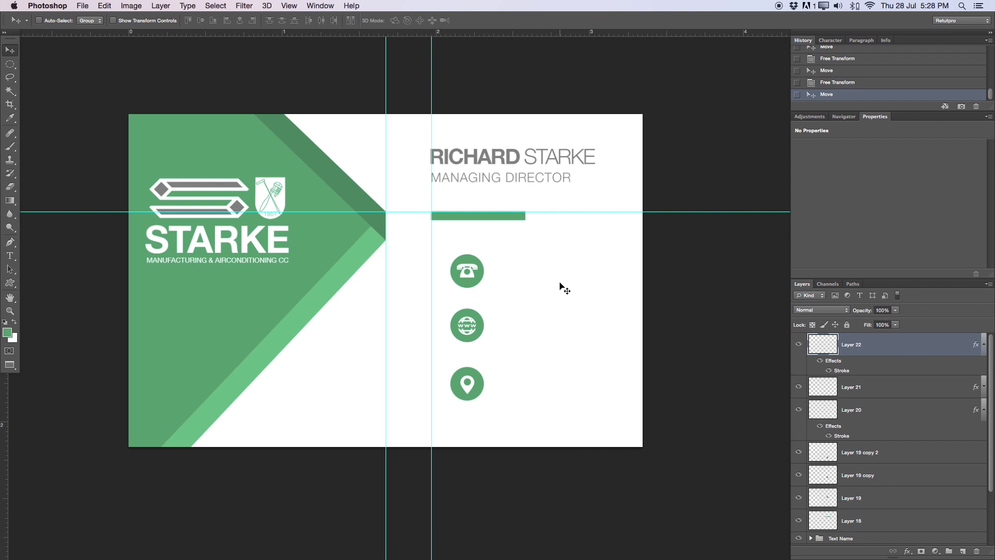
pyautogui.press('t')
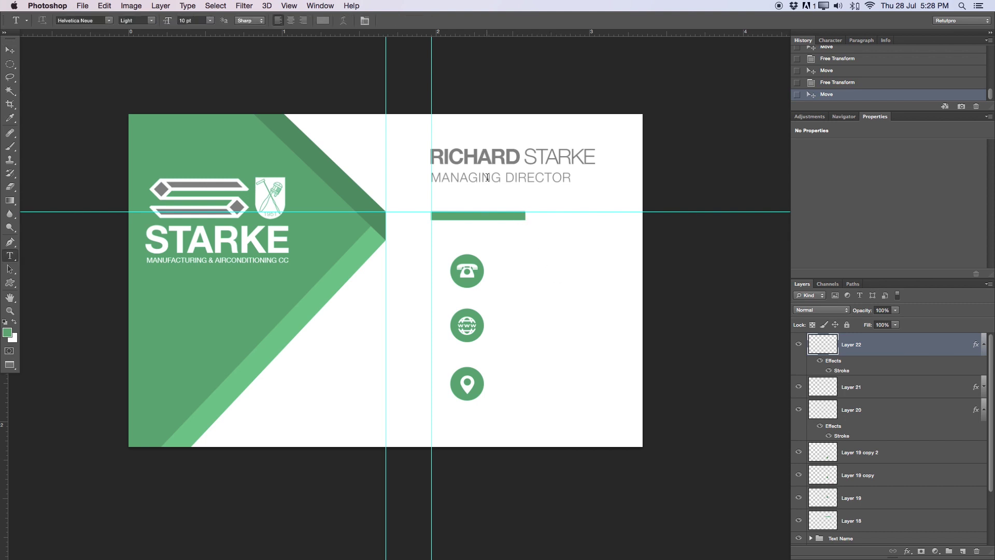
pyautogui.click(498, 178)
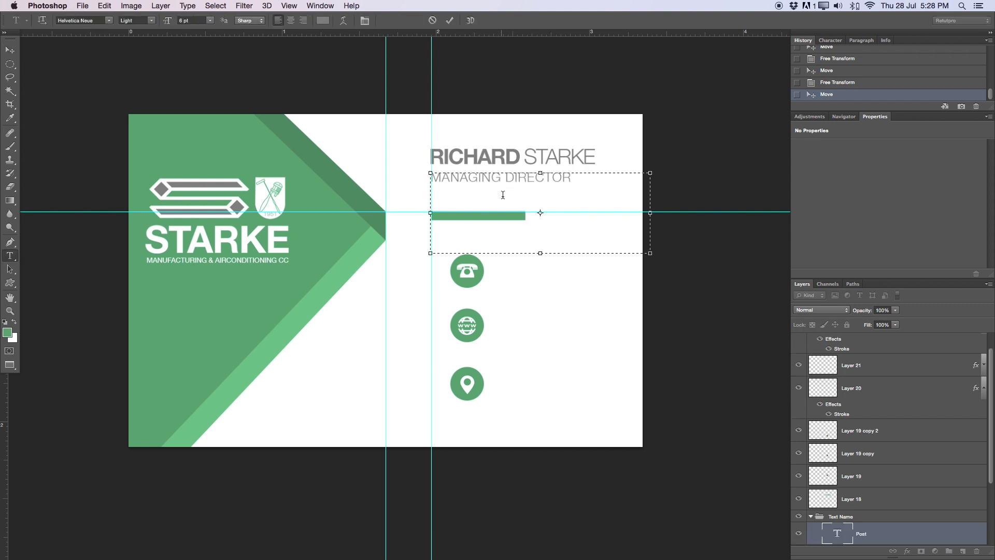
pyautogui.click(894, 529)
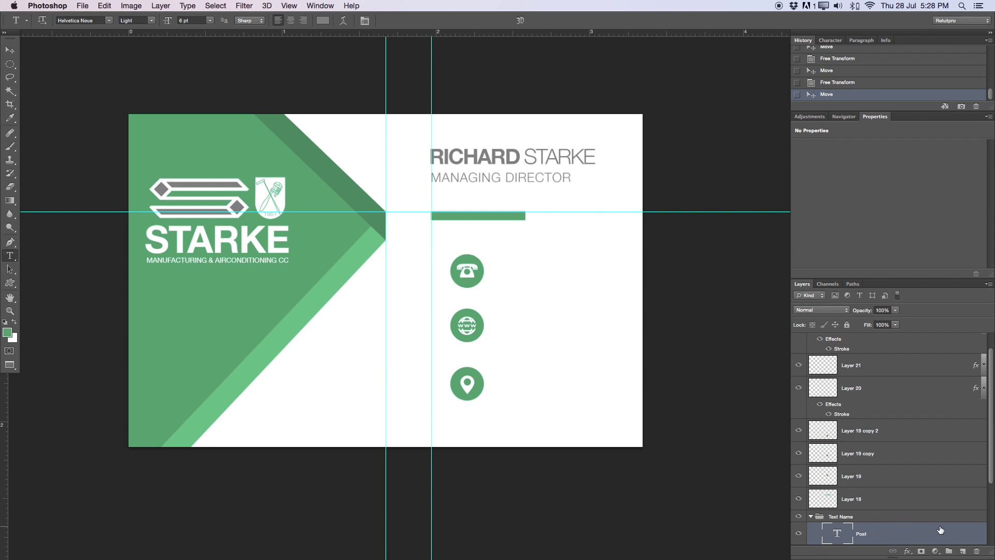
pyautogui.hotkey('ctrl', 'j')
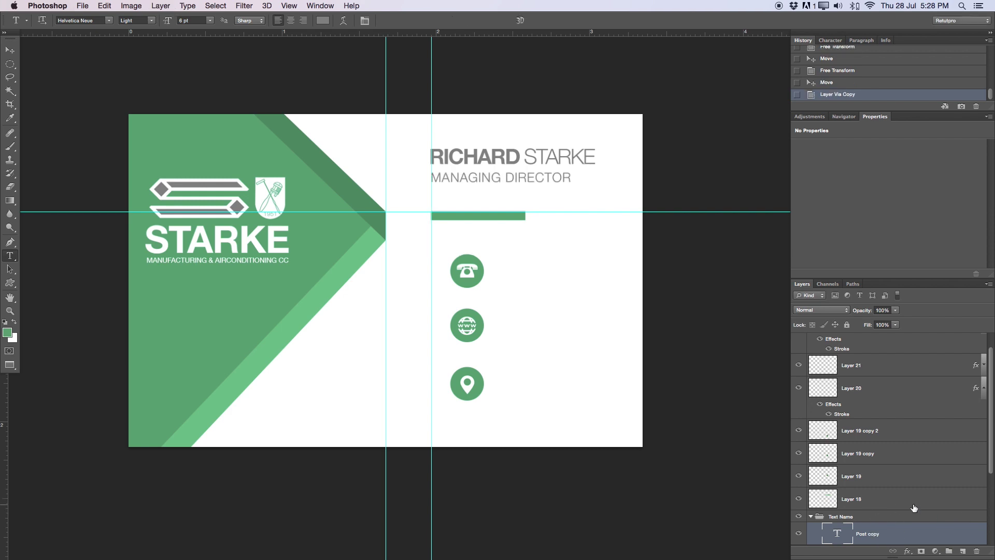
pyautogui.moveTo(856, 538); pyautogui.dragTo(902, 339)
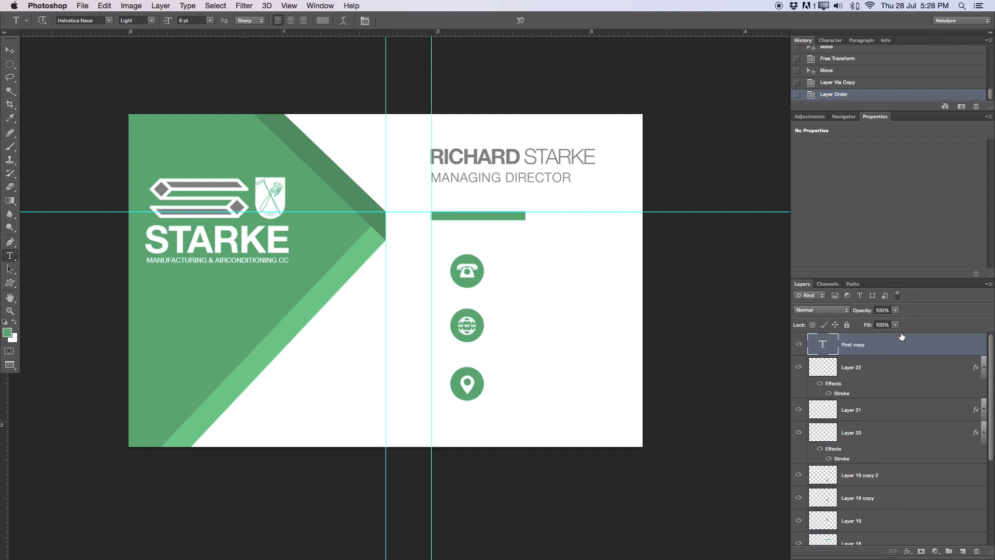
# Group Layers 22 through 18 (icons and line) into a group named 'Second Layout'
pyautogui.click(984, 367)
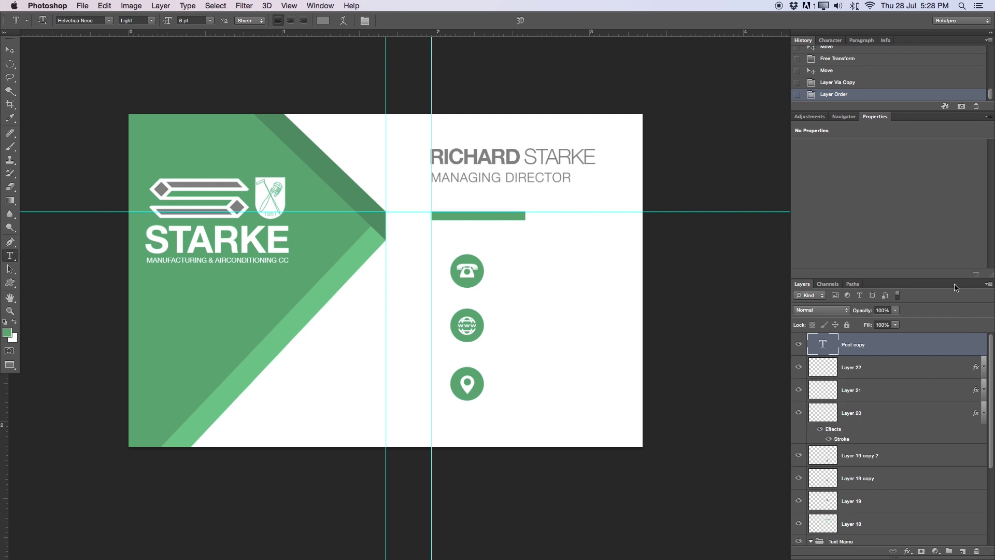
pyautogui.click(880, 376)
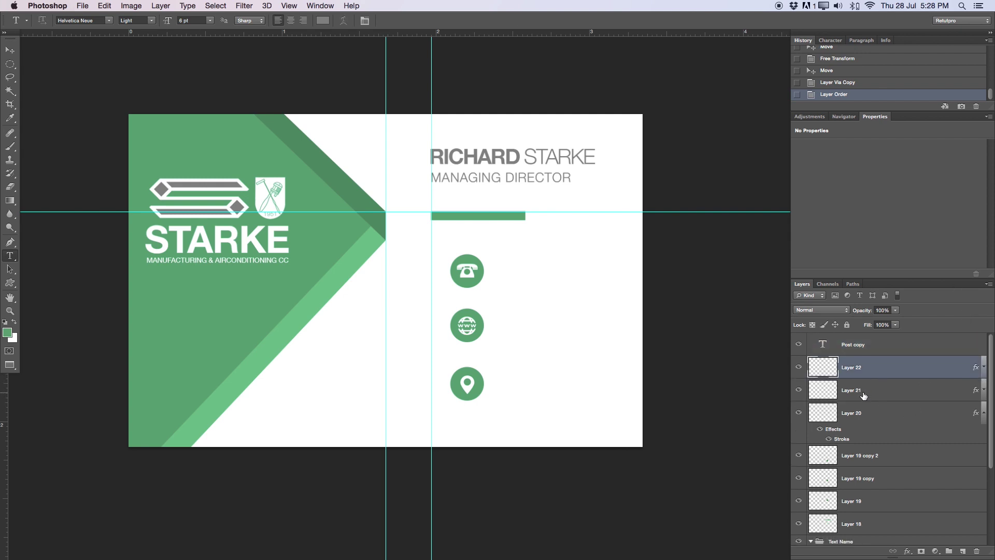
pyautogui.keyDown('shift'); pyautogui.click(864, 396); pyautogui.keyUp('shift')
pyautogui.keyDown('shift'); pyautogui.click(868, 417); pyautogui.keyUp('shift')
pyautogui.click(984, 412)
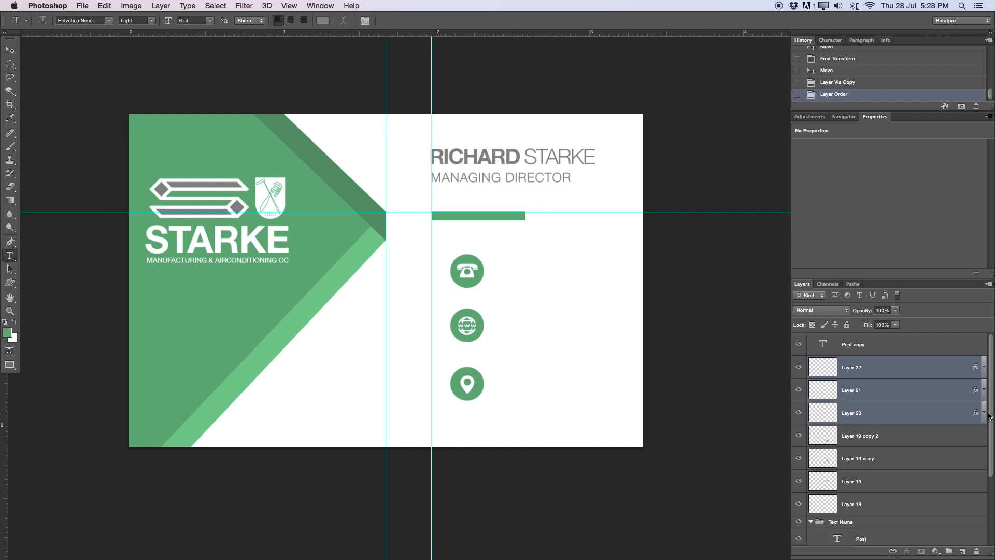
pyautogui.keyDown('shift'); pyautogui.click(907, 440); pyautogui.keyUp('shift')
pyautogui.keyDown('shift'); pyautogui.click(889, 461); pyautogui.keyUp('shift')
pyautogui.keyDown('shift'); pyautogui.click(881, 482); pyautogui.keyUp('shift')
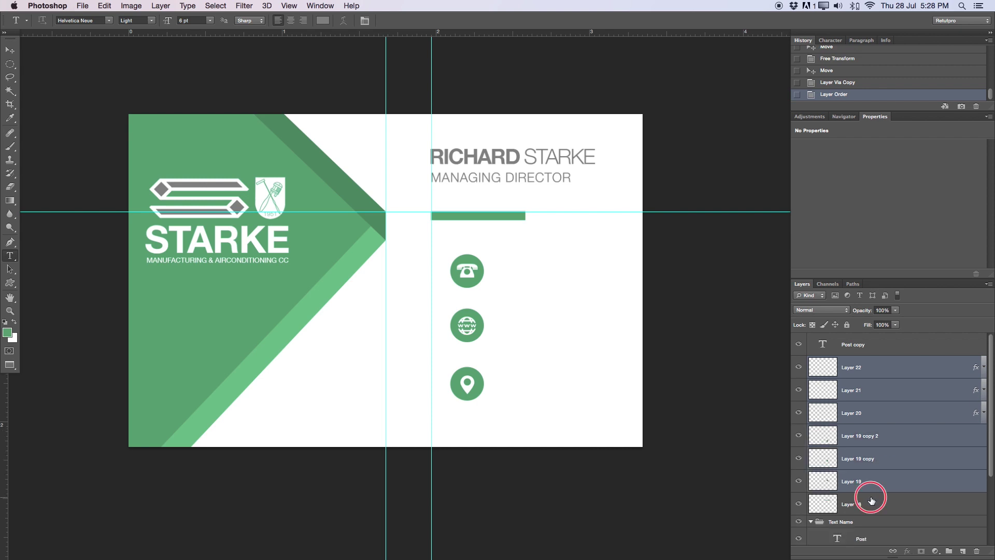
pyautogui.keyDown('shift'); pyautogui.click(871, 501); pyautogui.keyUp('shift')
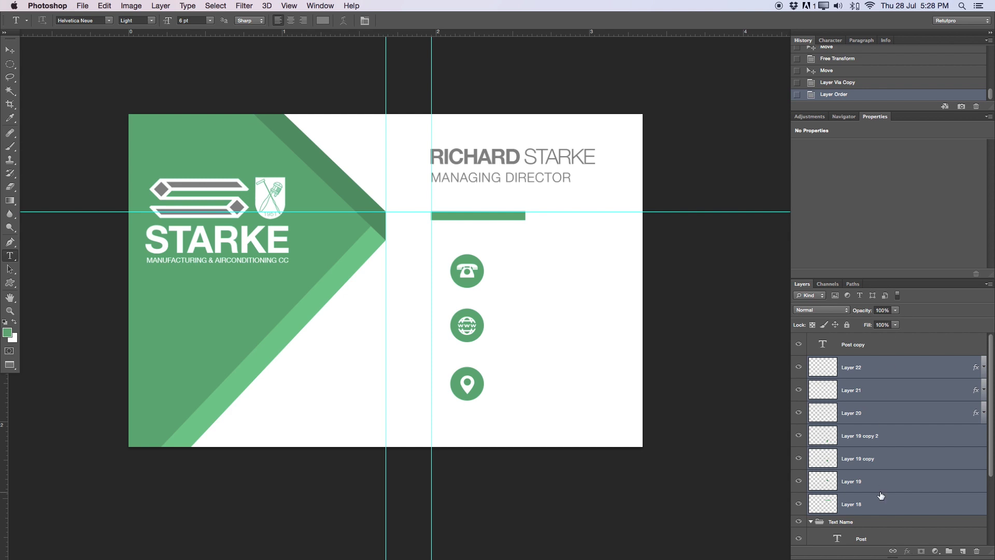
pyautogui.press('super+g')
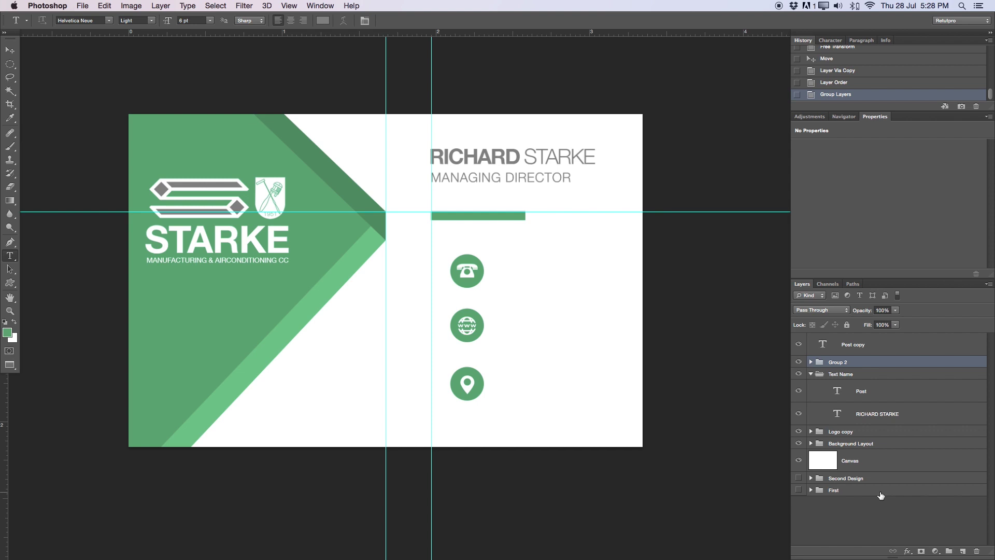
pyautogui.doubleClick(840, 362)
pyautogui.write('Second Layout')
pyautogui.press('Return')
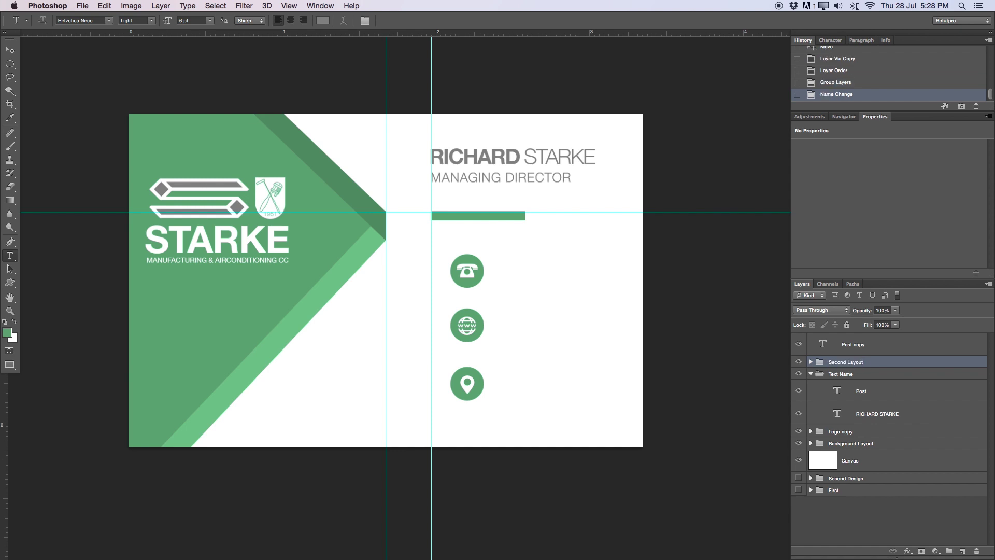
# Put the Post copy layer into its own group named 'Text 2'
pyautogui.click(811, 374)
pyautogui.click(897, 346)
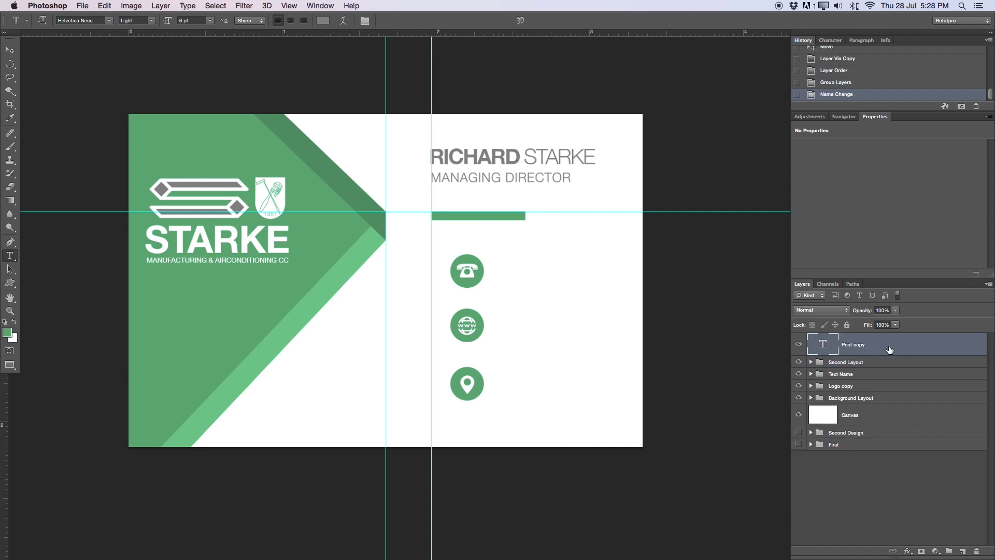
pyautogui.press('super+g')
pyautogui.doubleClick(840, 339)
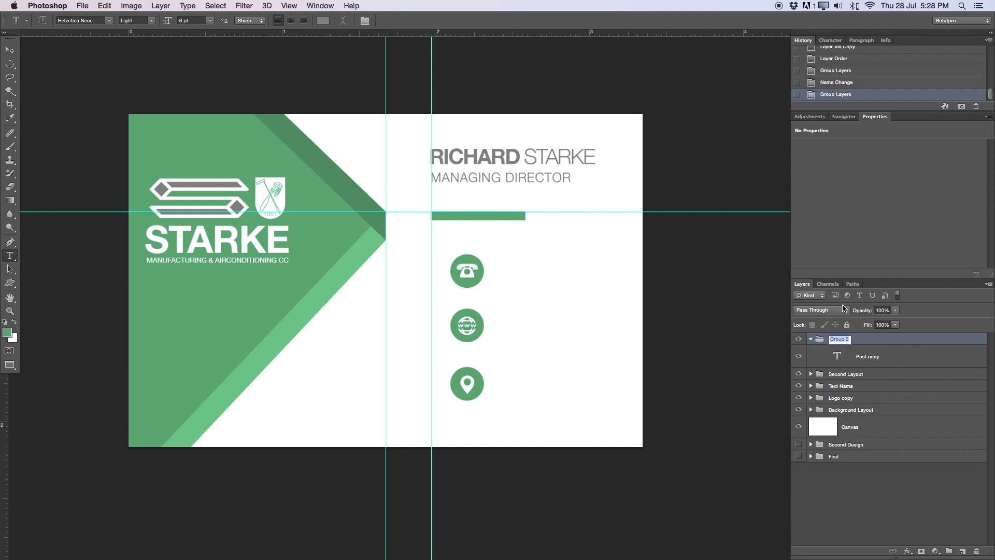
pyautogui.press('BackSpace')
pyautogui.write('Text 2')
pyautogui.press('Return')
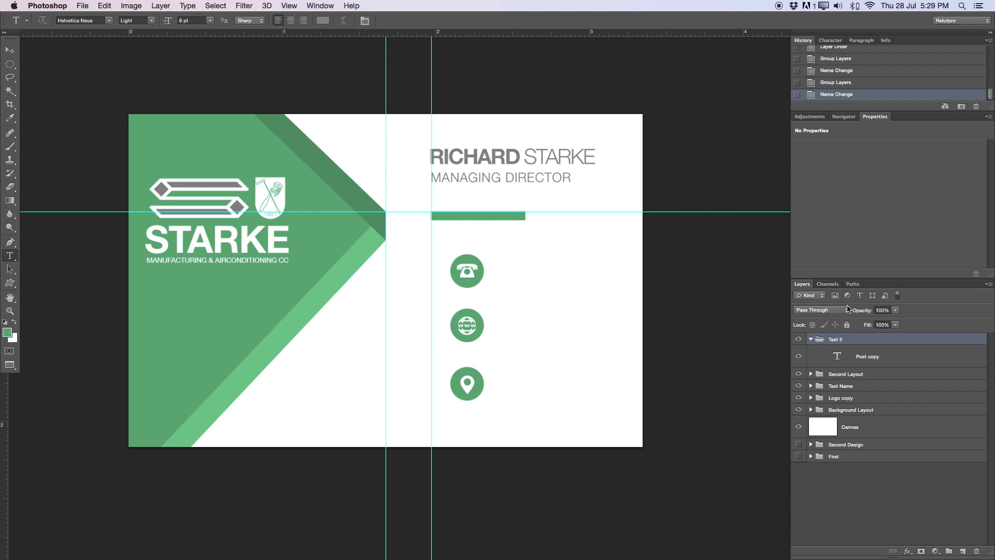
# Move the copied job title beside the phone icon and set it to Regular with tracking 0
pyautogui.click(903, 348)
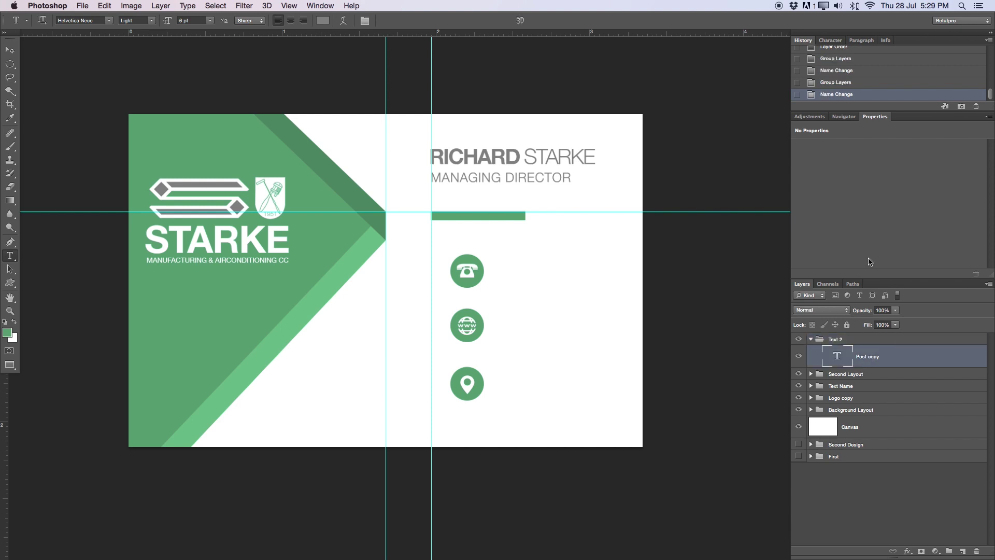
pyautogui.click(11, 50)
pyautogui.moveTo(470, 172); pyautogui.dragTo(529, 261)
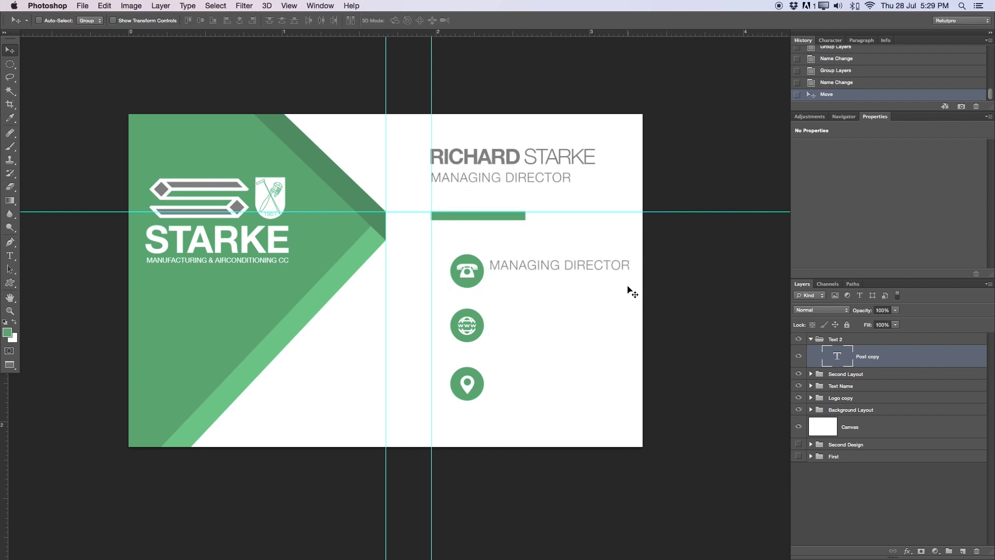
pyautogui.click(10, 255)
pyautogui.click(502, 266)
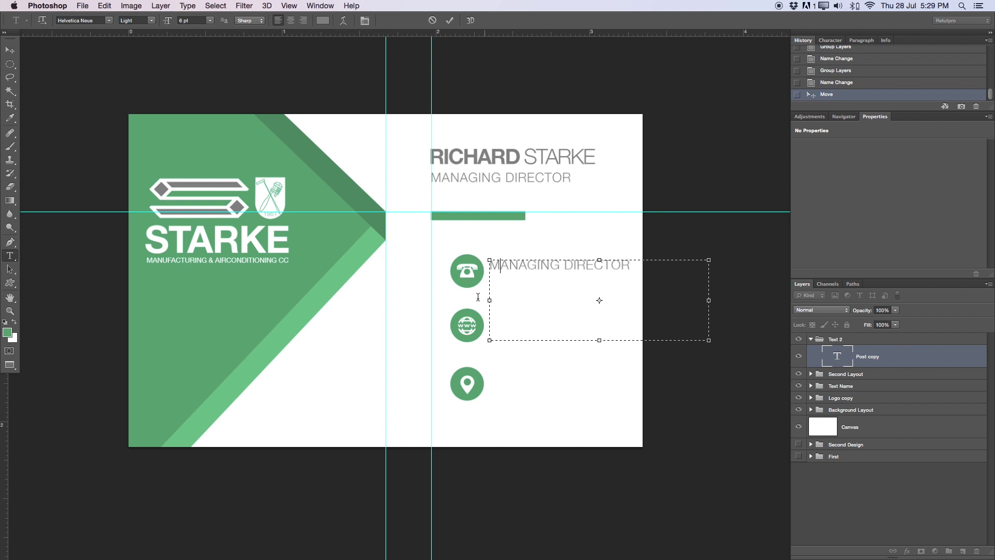
pyautogui.moveTo(633, 269); pyautogui.dragTo(429, 268)
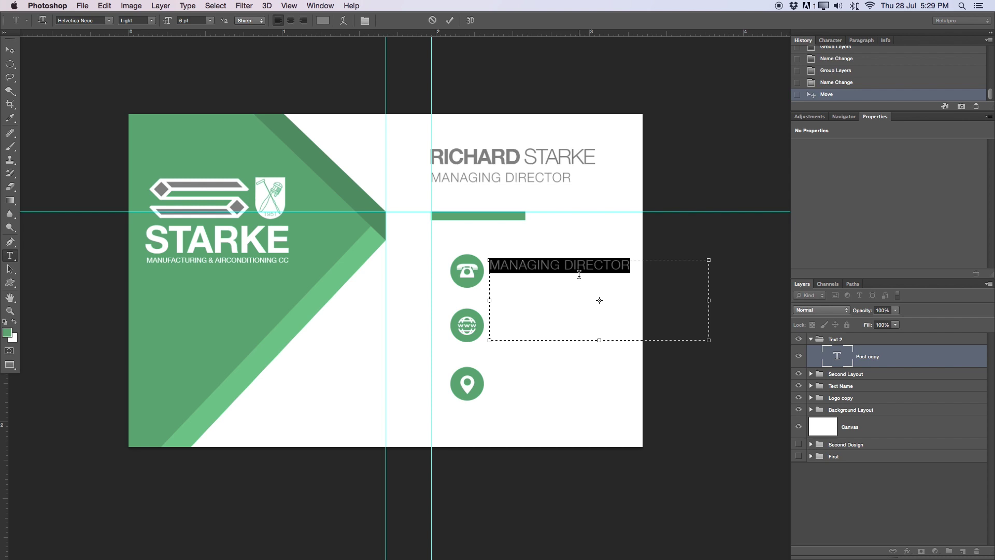
pyautogui.click(831, 40)
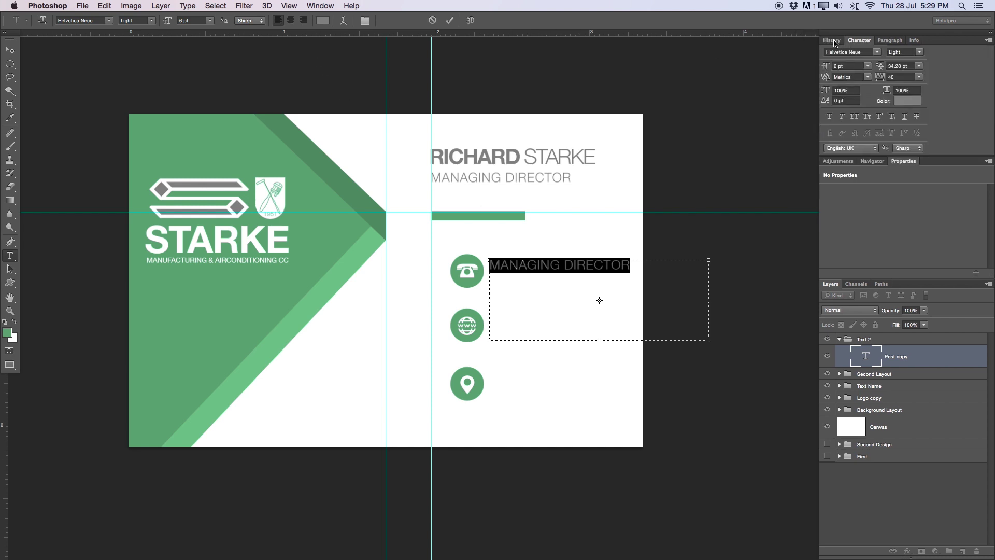
pyautogui.click(907, 75)
pyautogui.write('0')
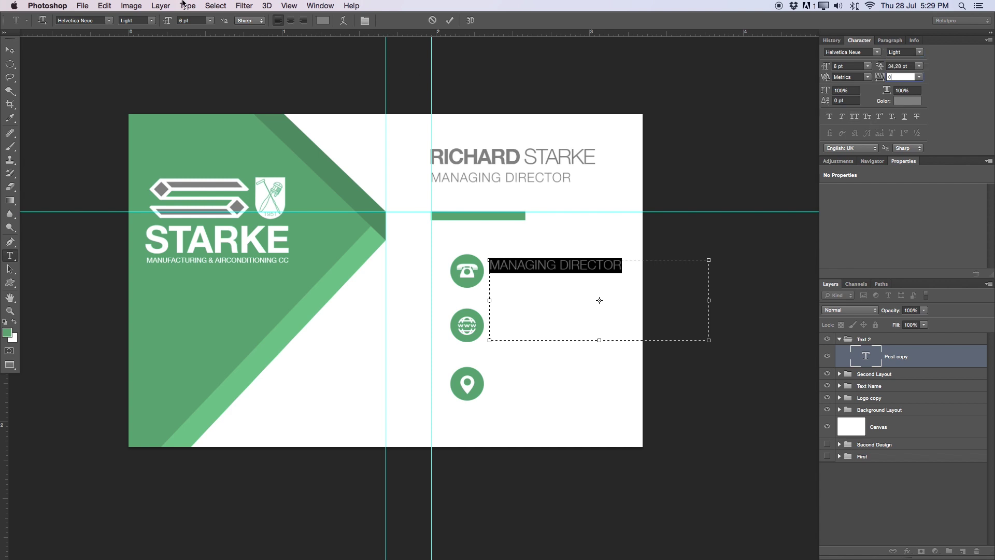
pyautogui.click(152, 21)
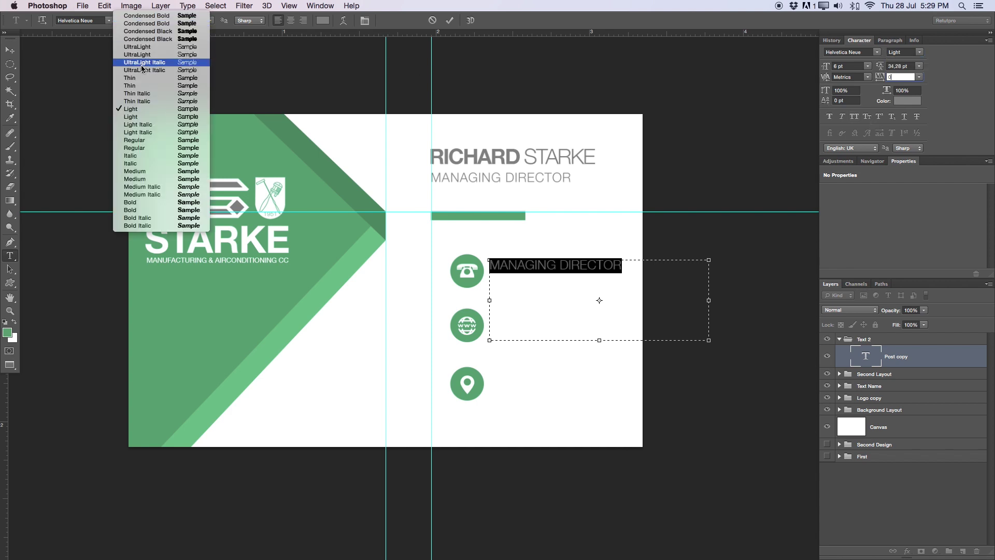
pyautogui.click(145, 140)
pyautogui.press('Return')
# Resize the copied MANAGING DIRECTOR text to 5 pt and commit it
pyautogui.moveTo(625, 265); pyautogui.dragTo(407, 278)
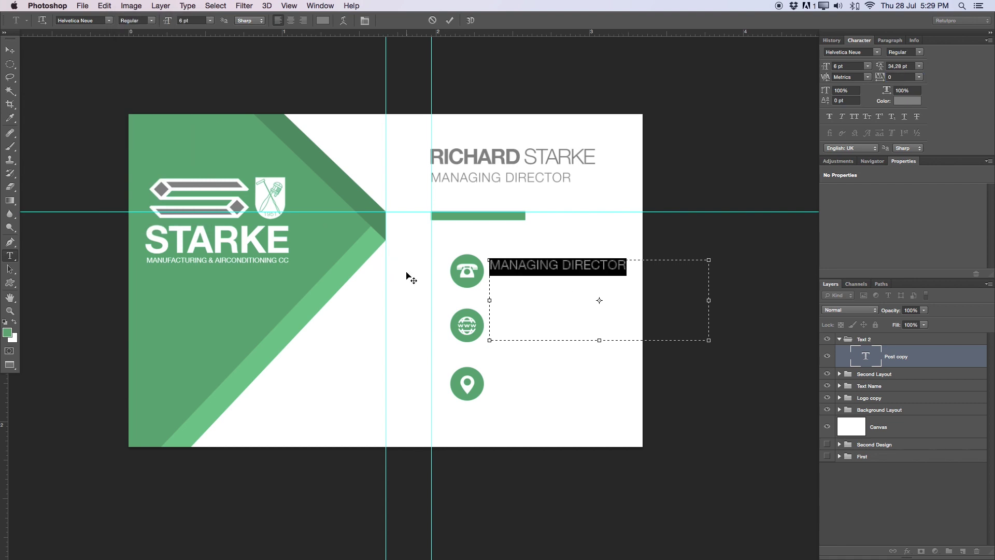
pyautogui.click(210, 21)
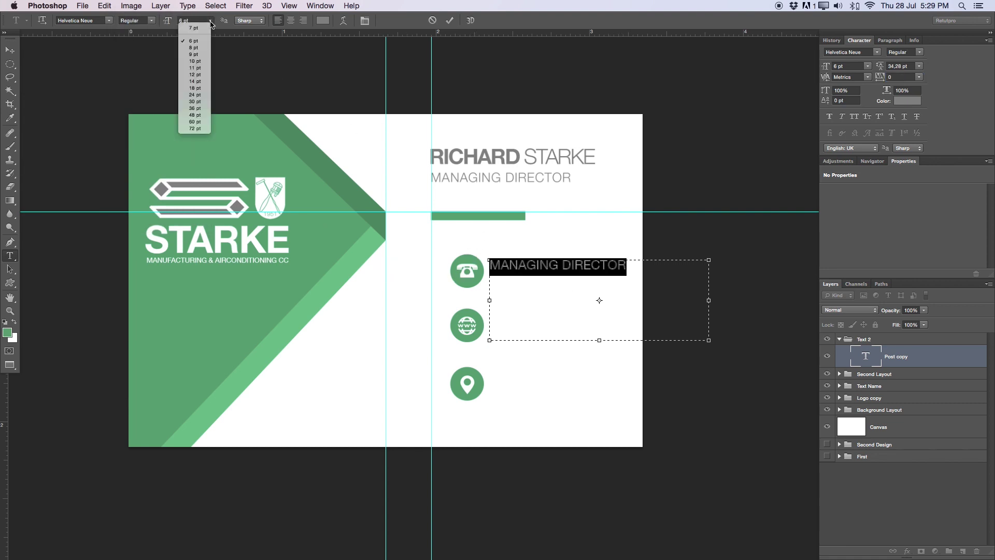
pyautogui.click(195, 41)
pyautogui.click(183, 20)
pyautogui.write('4')
pyautogui.press('Return')
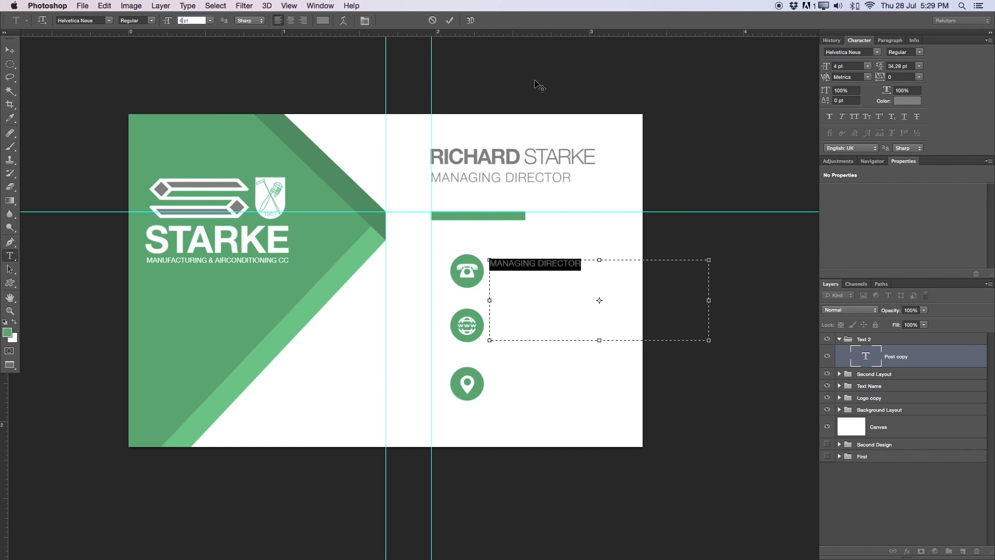
pyautogui.click(176, 21)
pyautogui.write('5')
pyautogui.press('Return')
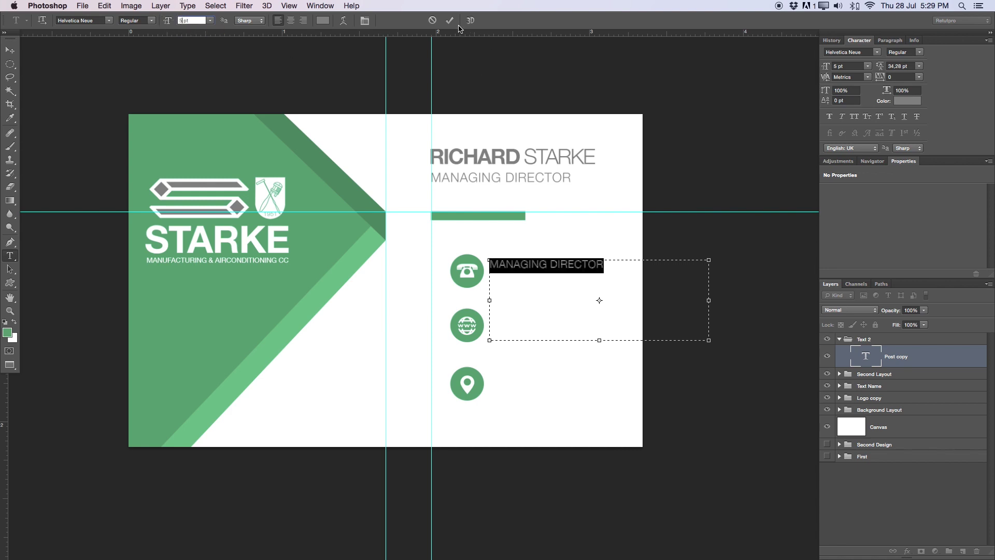
pyautogui.click(450, 21)
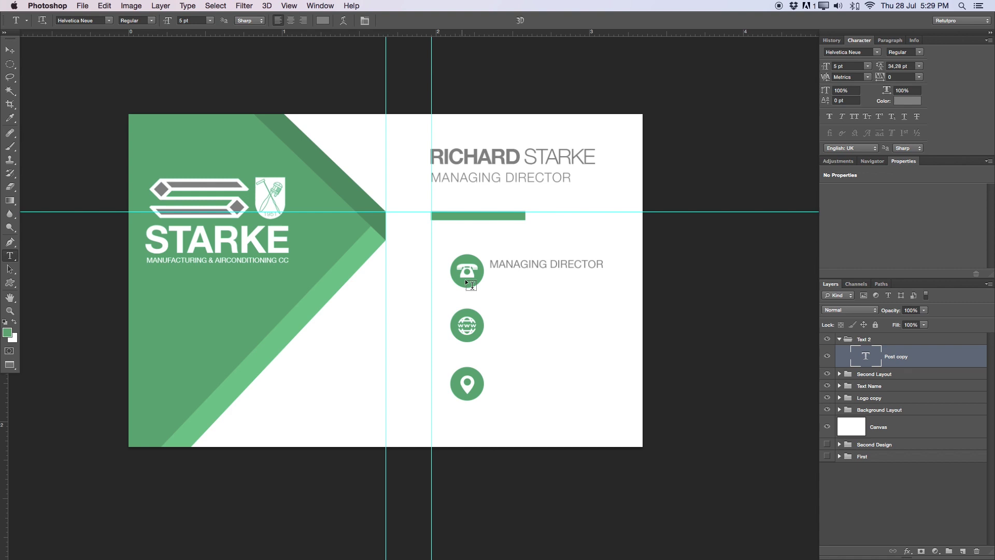
pyautogui.click(903, 375)
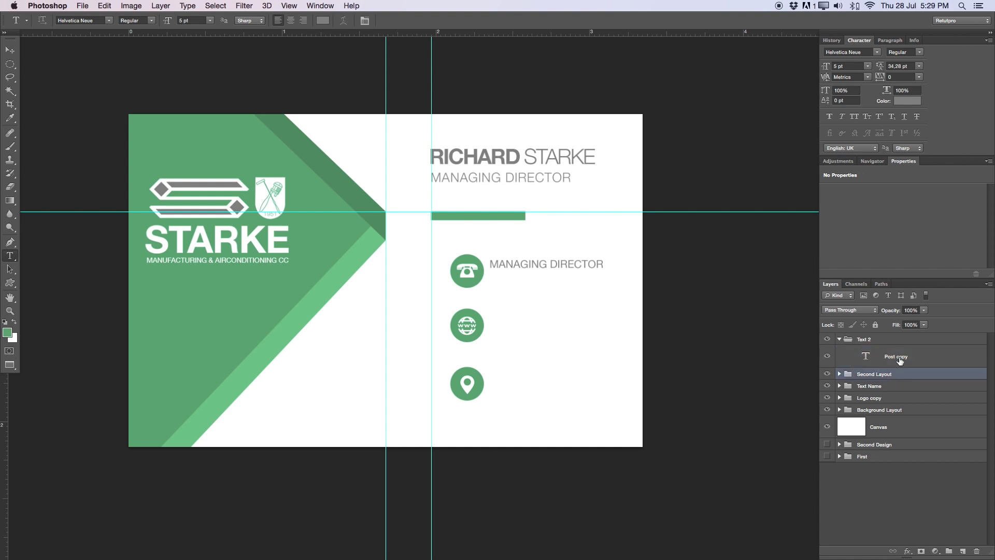
# Nudge the Second Layout icons and green bar slightly to the left
pyautogui.press('v')
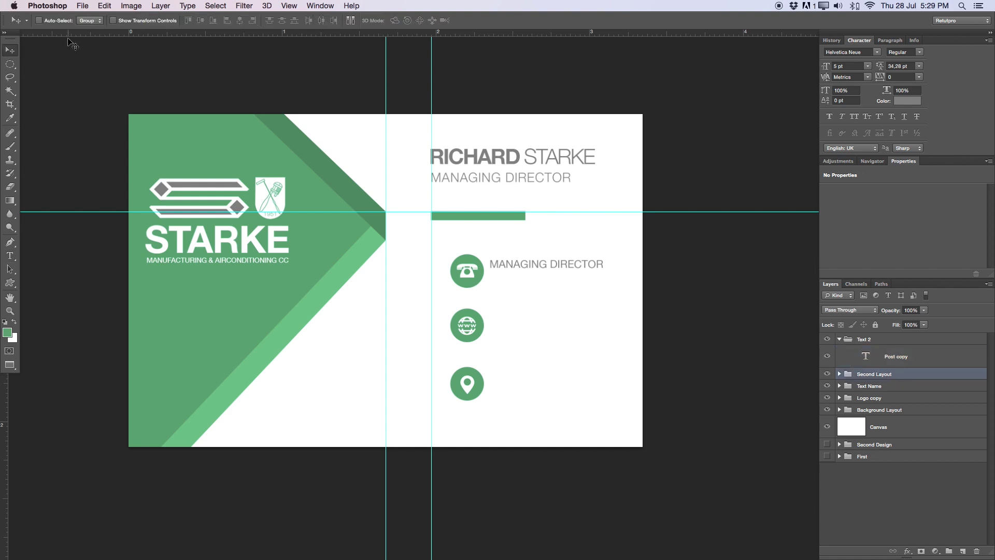
pyautogui.press('Left')
pyautogui.press('Left')
pyautogui.press('Left')
pyautogui.press('Left')
pyautogui.press('Left')
pyautogui.press('Left')
pyautogui.press('Left')
pyautogui.press('Left')
pyautogui.press('Left')
pyautogui.press('Left')
pyautogui.press('Left')
pyautogui.press('Left')
pyautogui.press('Left')
pyautogui.press('Left')
pyautogui.press('Left')
pyautogui.press('Left')
pyautogui.press('Left')
pyautogui.press('Left')
pyautogui.press('Left')
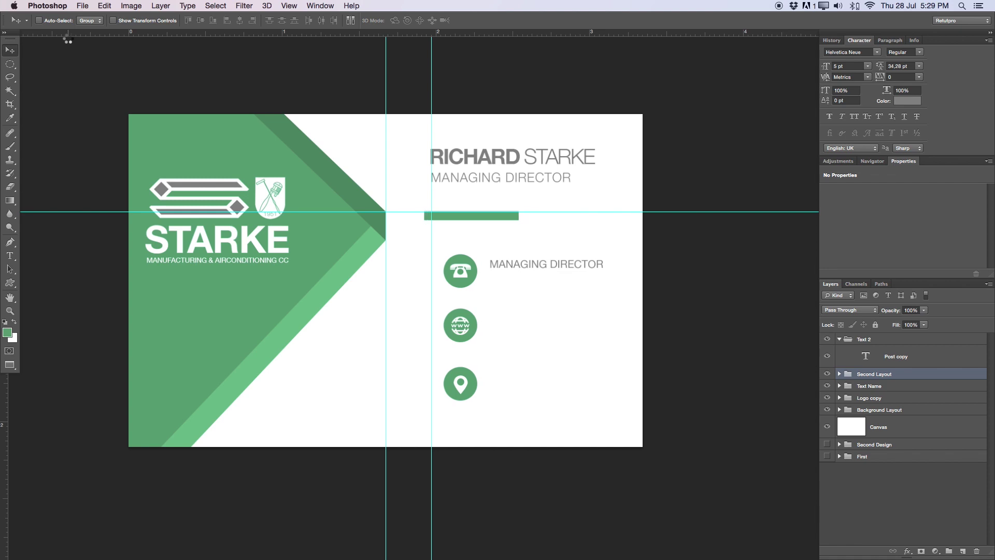
pyautogui.press('Left')
pyautogui.press('Left')
pyautogui.press('Left')
pyautogui.press('Left')
pyautogui.press('Left')
pyautogui.press('Left')
pyautogui.press('Left')
pyautogui.press('Left')
pyautogui.press('Left')
pyautogui.press('Left')
pyautogui.press('Left')
pyautogui.press('Left')
pyautogui.press('Left')
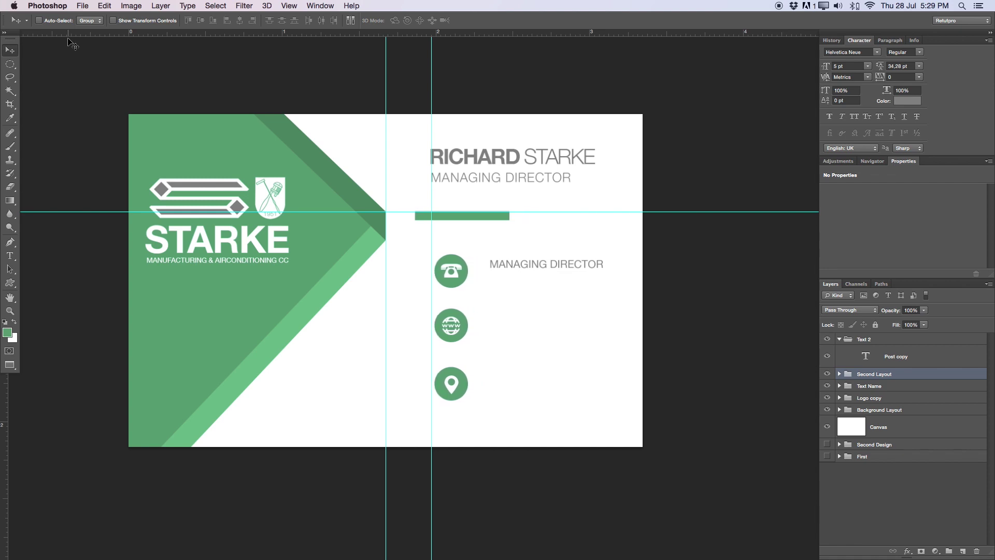
pyautogui.press('Right')
pyautogui.press('Right')
pyautogui.press('Right')
pyautogui.press('Right')
pyautogui.press('Right')
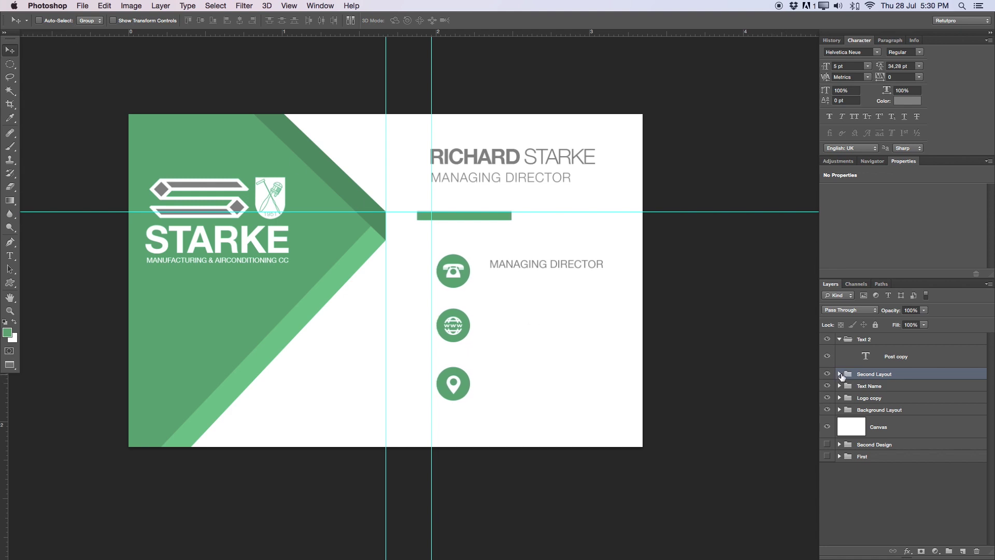
# Shift Layer 18, the green bar, slightly right and down
pyautogui.click(839, 374)
pyautogui.scroll(-3, 917, 528)
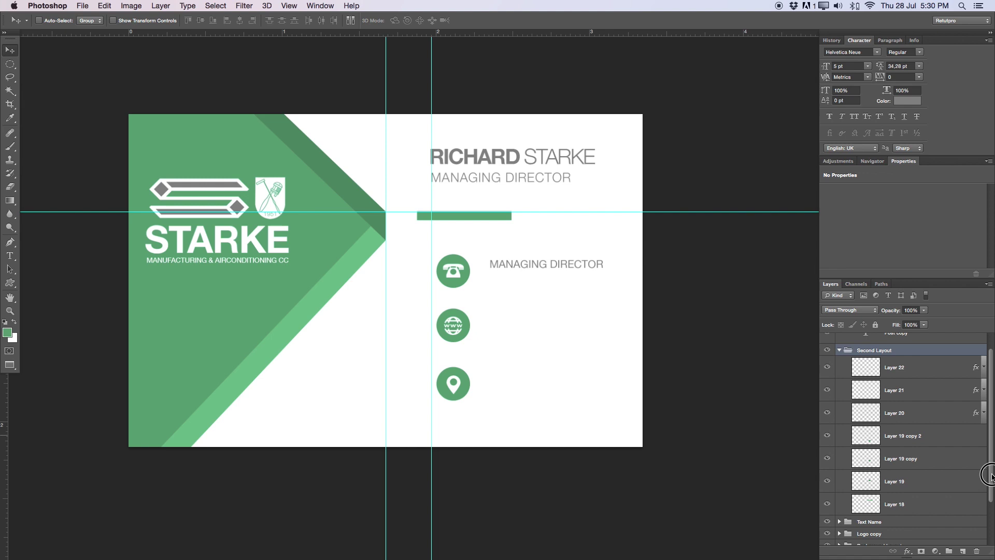
pyautogui.click(904, 469)
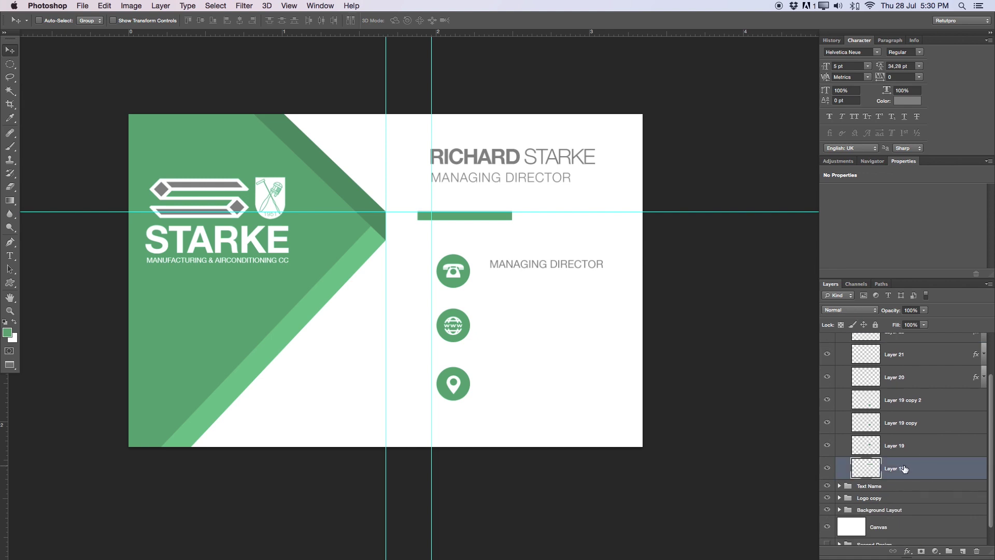
pyautogui.press('Right')
pyautogui.press('Right')
pyautogui.press('Right')
pyautogui.press('Right')
pyautogui.press('Right')
pyautogui.press('Right')
pyautogui.press('Right')
pyautogui.press('Right')
pyautogui.press('Right')
pyautogui.press('Right')
pyautogui.press('Right')
pyautogui.press('Right')
pyautogui.press('Right')
pyautogui.press('Right')
pyautogui.press('Right')
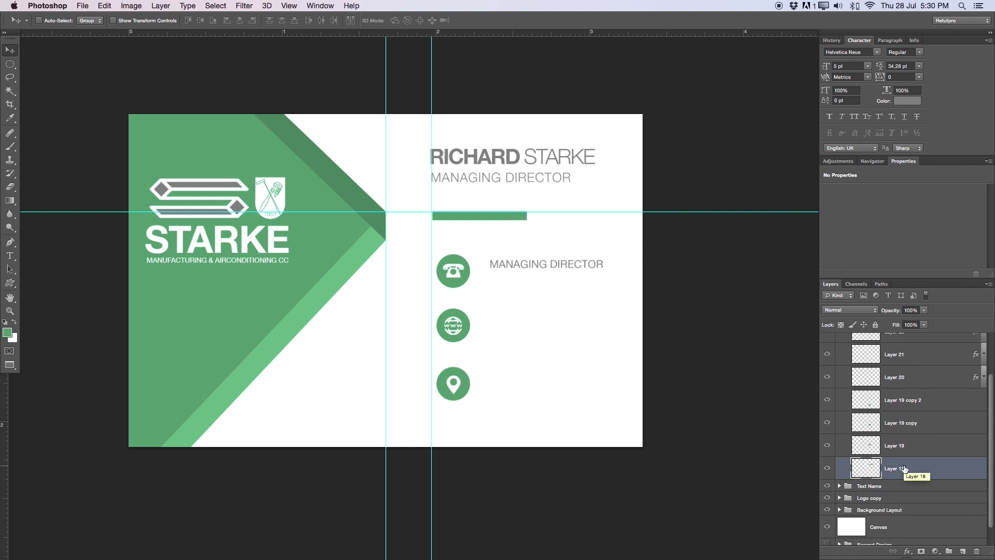
pyautogui.press('Down')
pyautogui.press('Down')
pyautogui.press('Down')
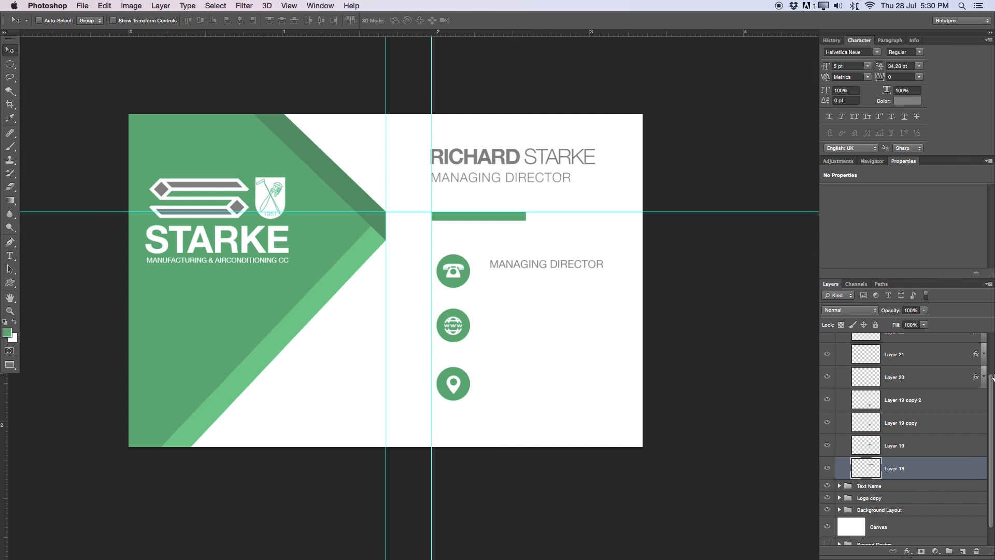
pyautogui.scroll(2, 991, 382)
pyautogui.click(840, 373)
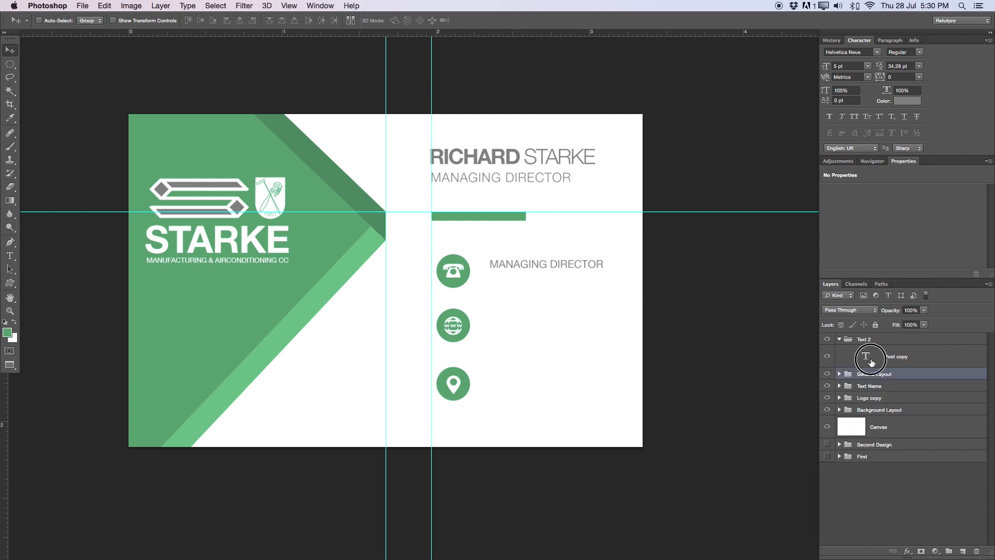
pyautogui.click(855, 356)
pyautogui.doubleClick(517, 264)
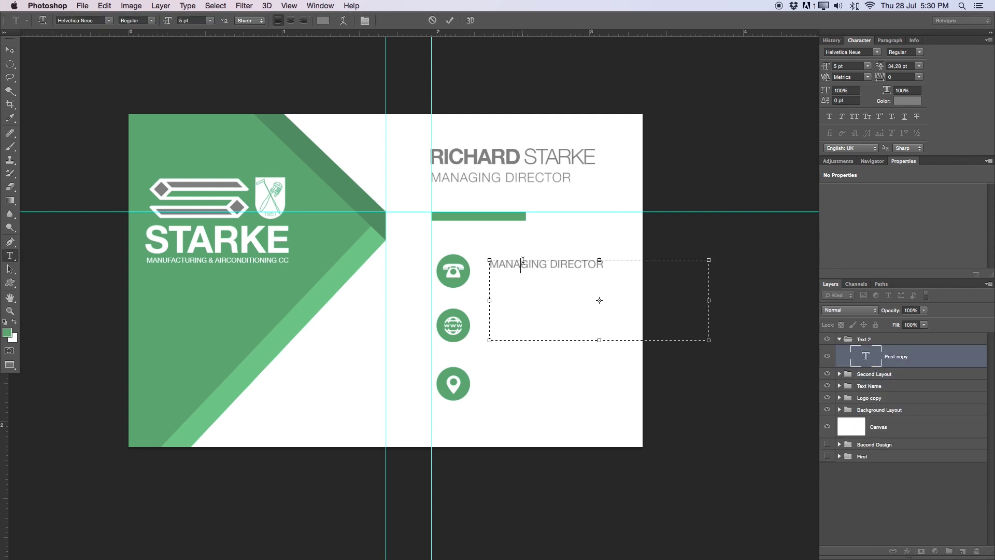
pyautogui.tripleClick(554, 264)
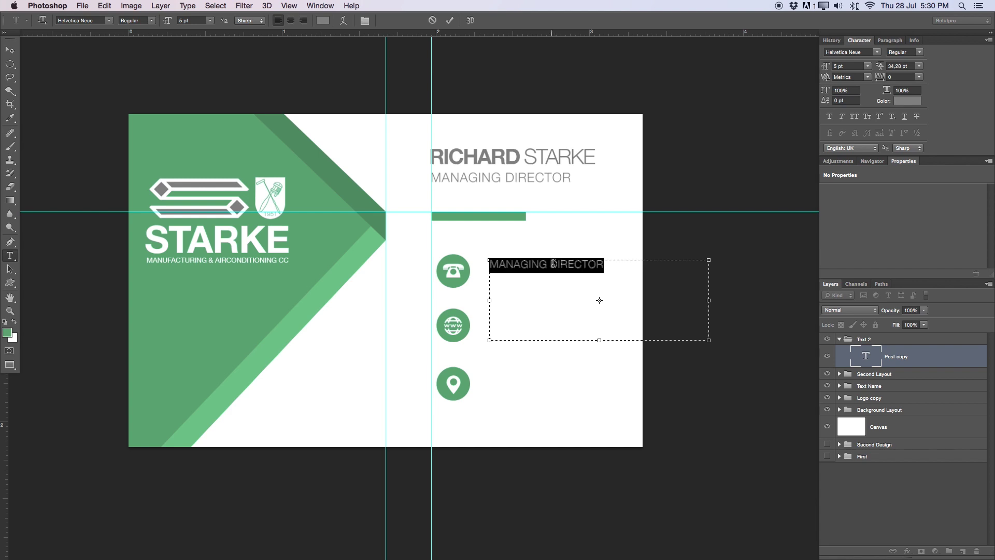
pyautogui.click(491, 264)
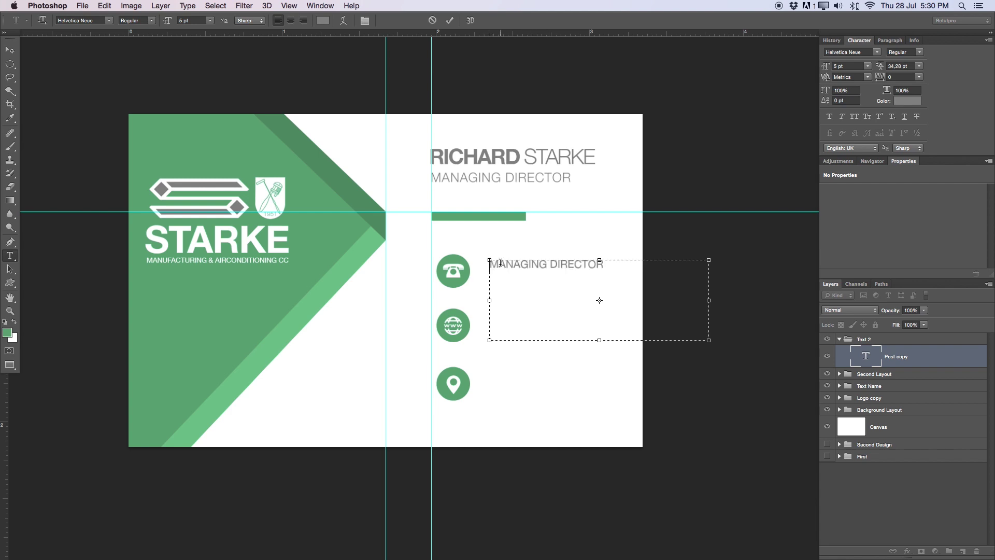
pyautogui.write('T')
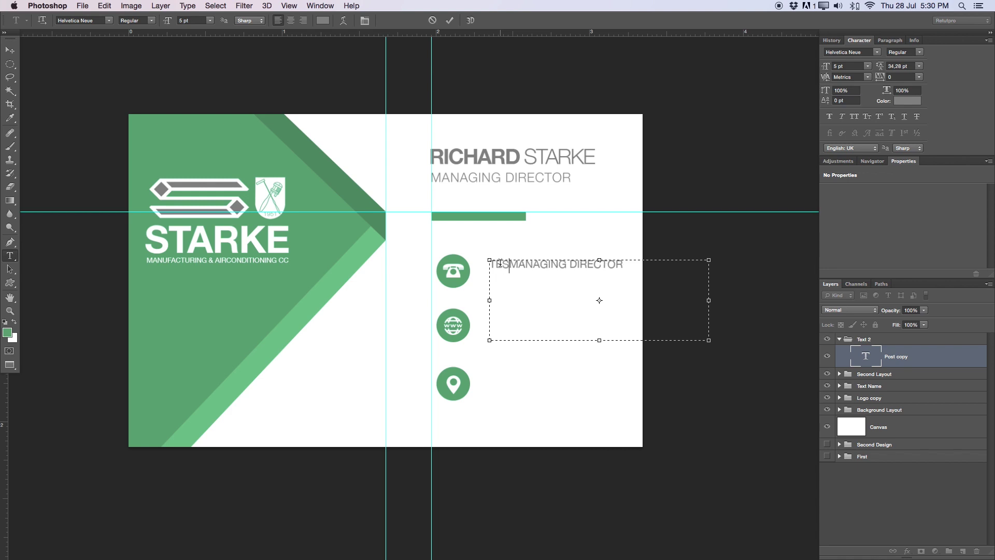
pyautogui.write('el:')
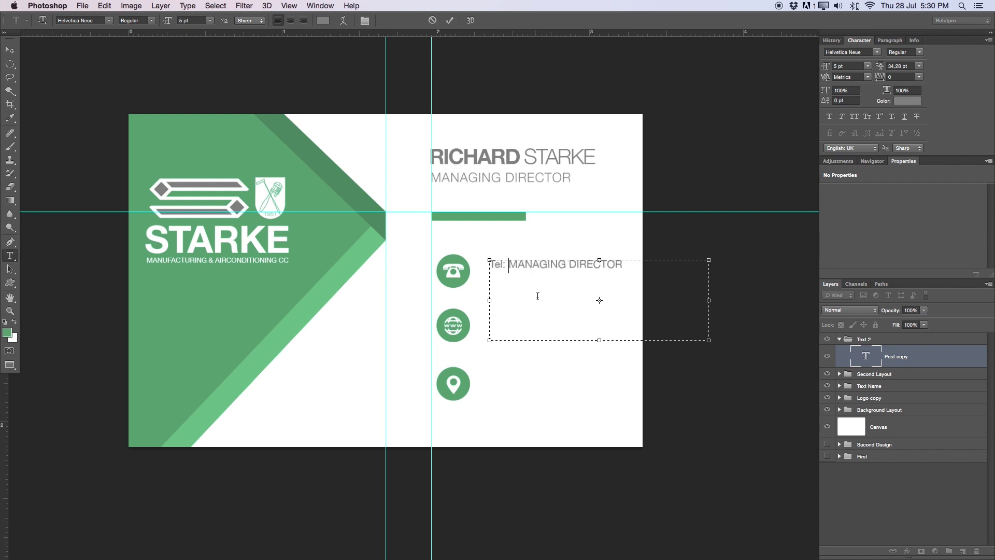
pyautogui.moveTo(645, 264); pyautogui.dragTo(509, 267)
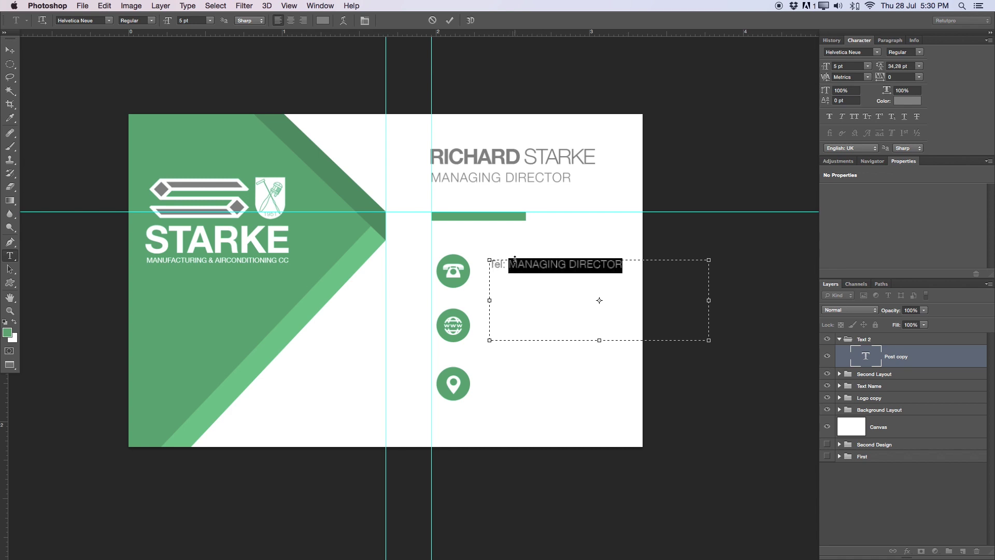
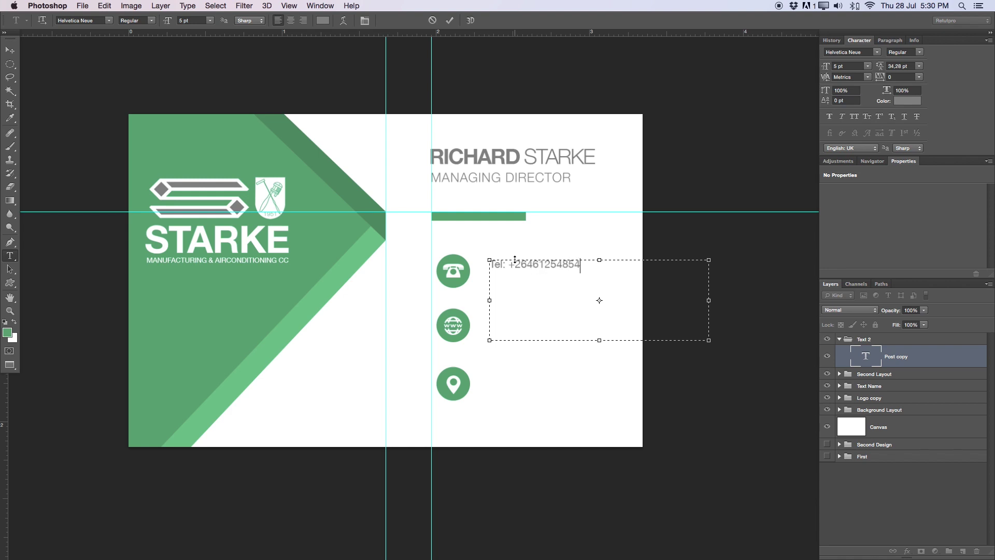
pyautogui.click(529, 265)
pyautogui.click(550, 264)
# Make the 'Tel:' label Bold, commit, and move the phone line left beside the icon
pyautogui.moveTo(507, 265); pyautogui.dragTo(489, 264)
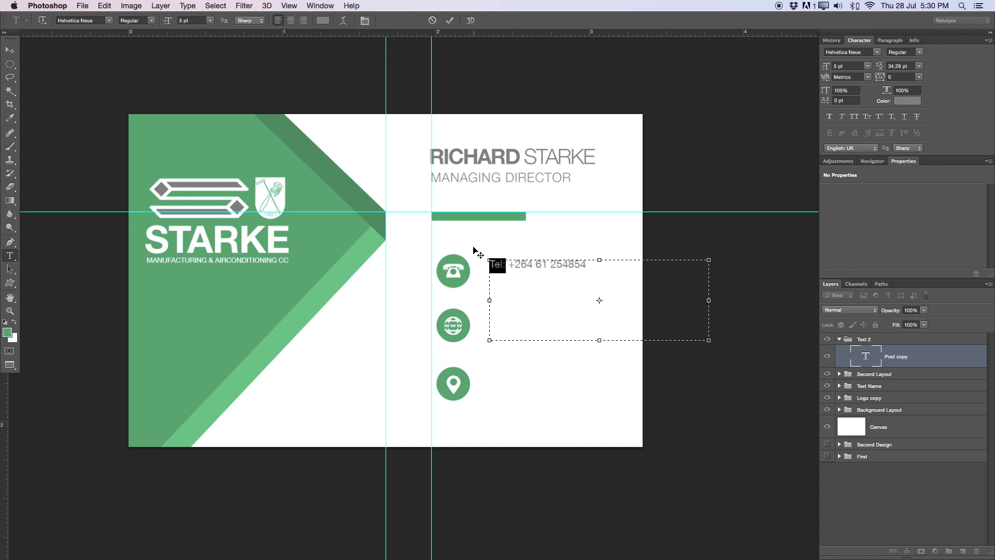
pyautogui.click(148, 20)
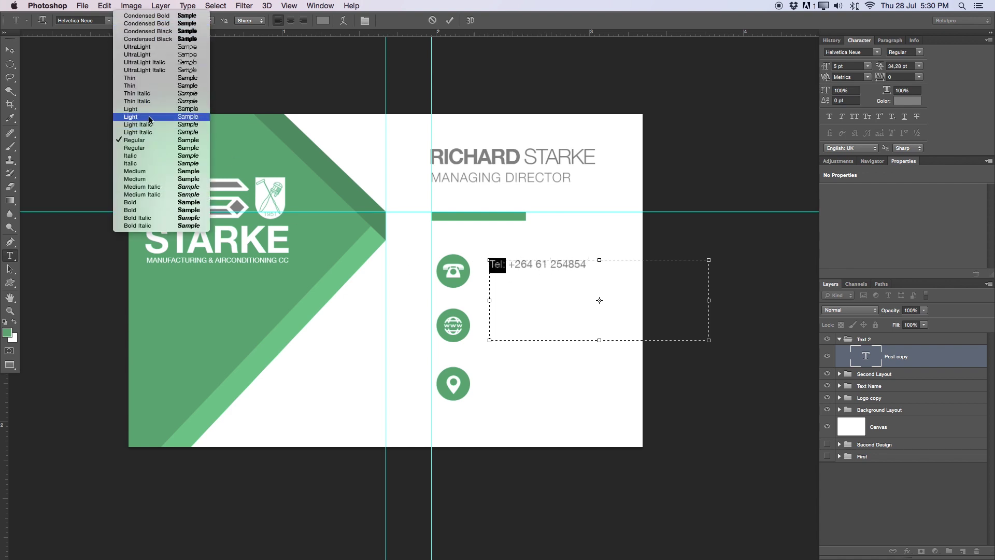
pyautogui.click(144, 205)
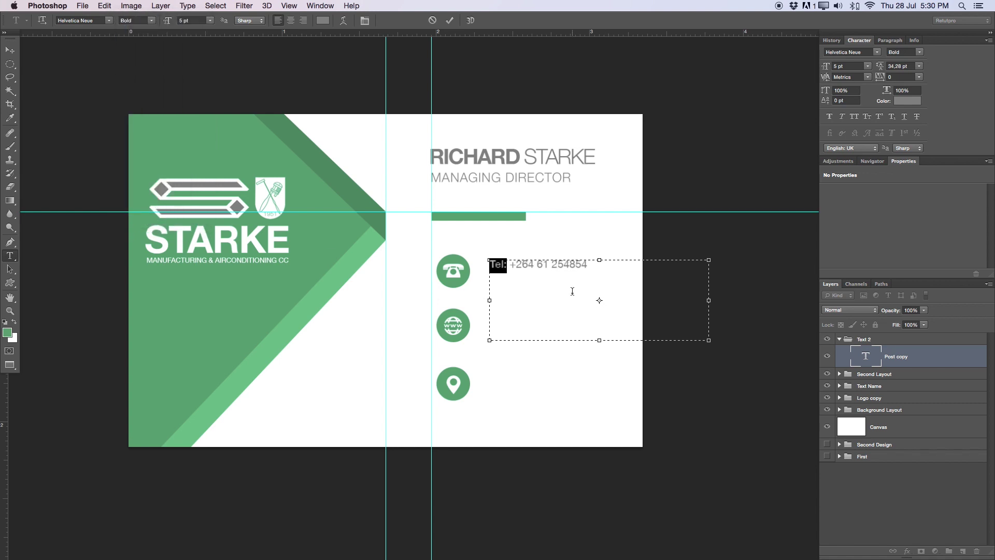
pyautogui.click(571, 285)
pyautogui.doubleClick(503, 264)
pyautogui.click(149, 23)
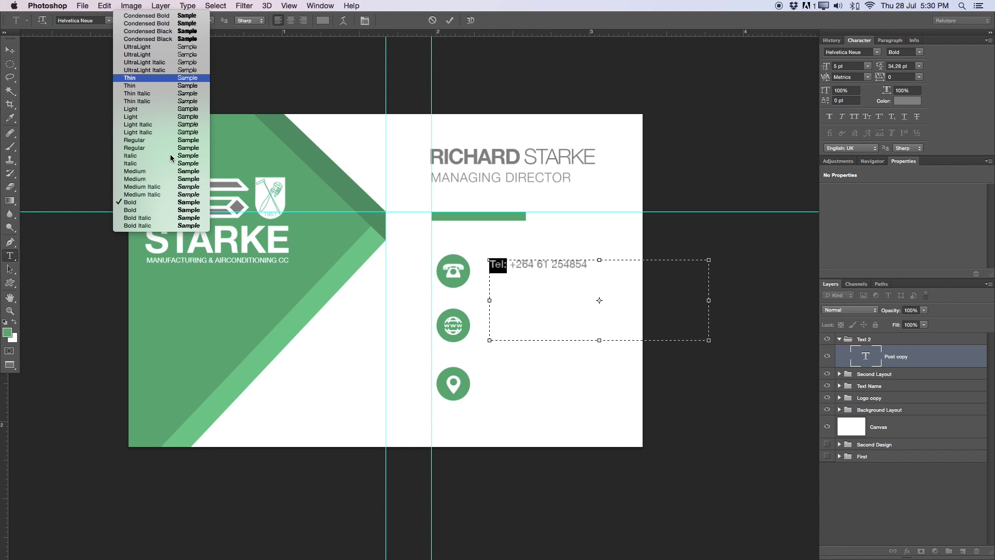
pyautogui.click(177, 218)
pyautogui.click(583, 271)
pyautogui.click(449, 21)
pyautogui.press('v')
pyautogui.click(595, 275)
pyautogui.moveTo(595, 275); pyautogui.dragTo(583, 275)
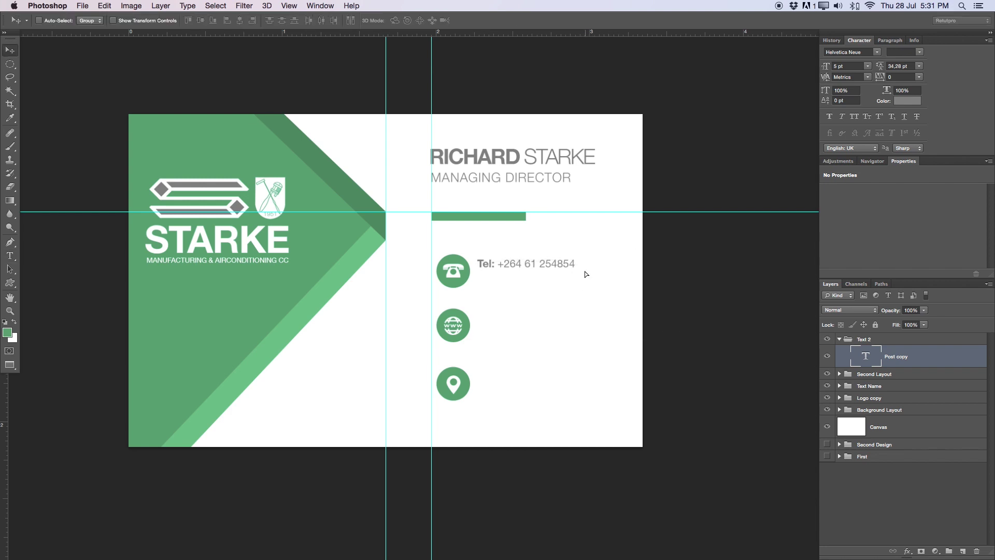
# Duplicate the phone-number line and nudge the copy just below the original
pyautogui.press('t')
pyautogui.click(556, 267)
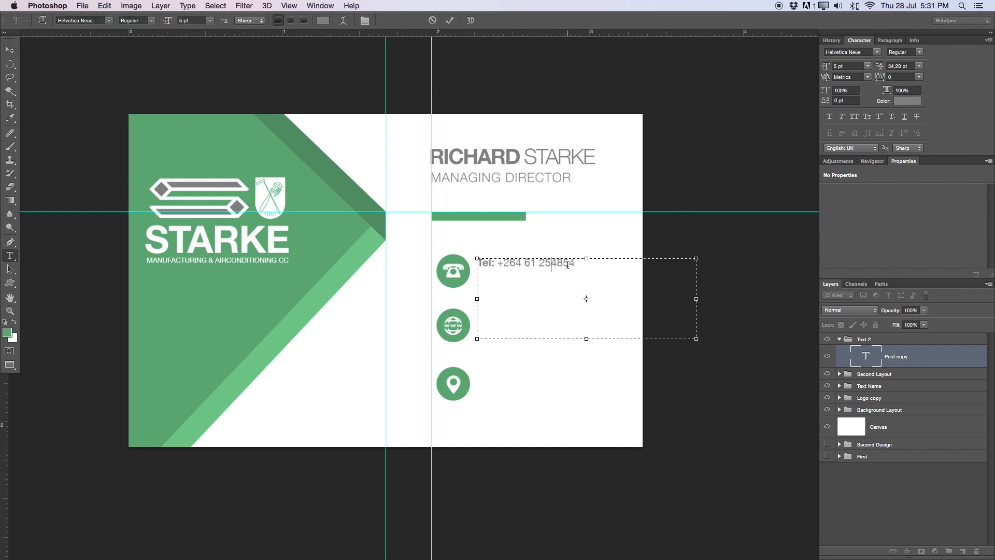
pyautogui.press('super+a')
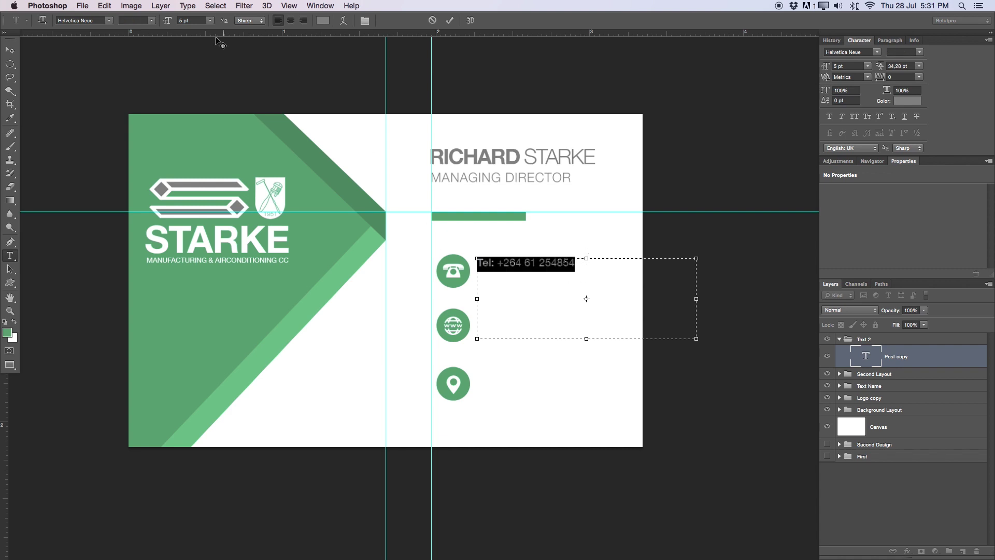
pyautogui.click(531, 263)
pyautogui.click(450, 21)
pyautogui.press('super+j')
pyautogui.press('v')
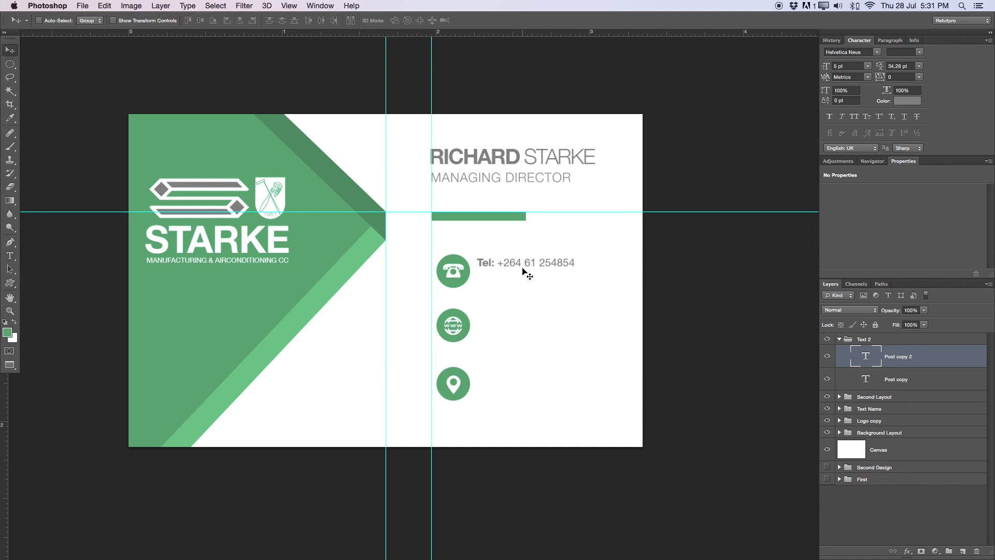
pyautogui.moveTo(503, 276); pyautogui.dragTo(506, 284)
pyautogui.press('Down')
pyautogui.press('Down')
pyautogui.press('Down')
pyautogui.press('Down')
pyautogui.press('Down')
pyautogui.press('Down')
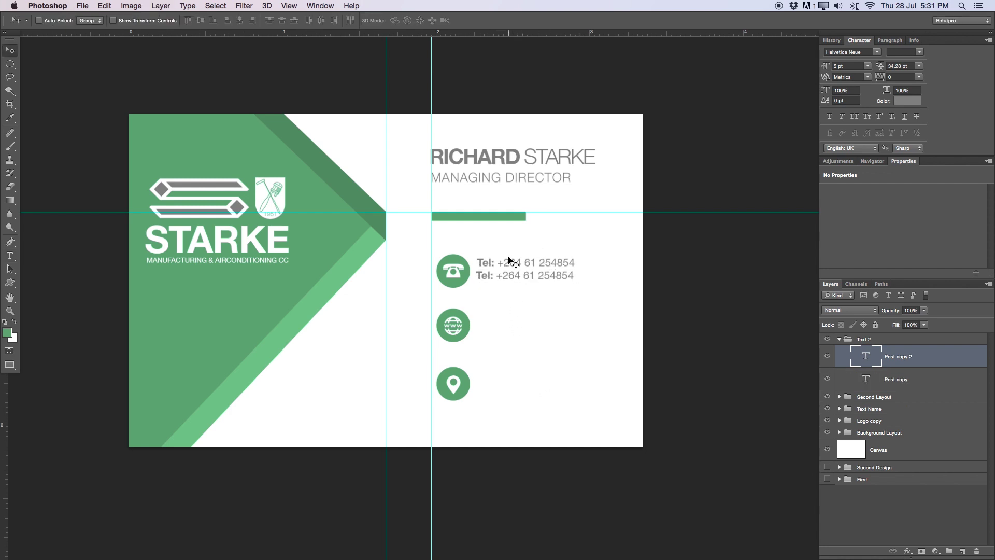
pyautogui.press('Down')
pyautogui.press('Down')
pyautogui.press('Down')
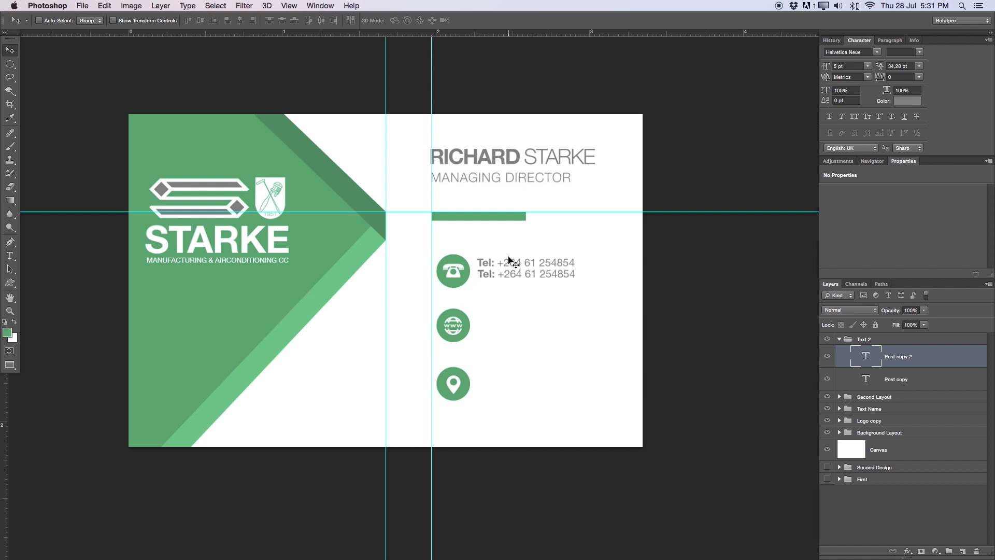
# Change the copy's 'Tel' label to 'Mobil' and drag a copy beside the web icon
pyautogui.press('t')
pyautogui.doubleClick(492, 275)
pyautogui.write('Mobil')
pyautogui.click(450, 21)
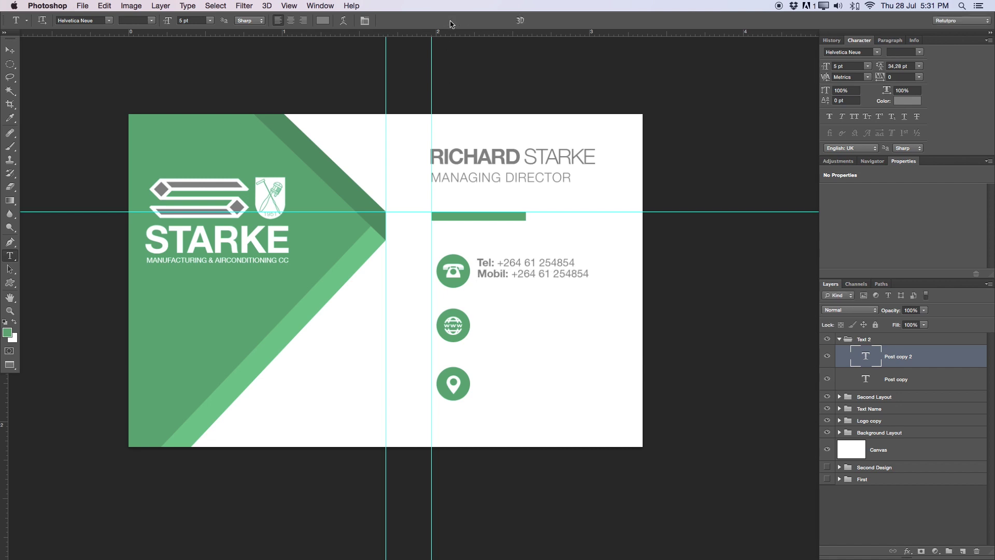
pyautogui.press('v')
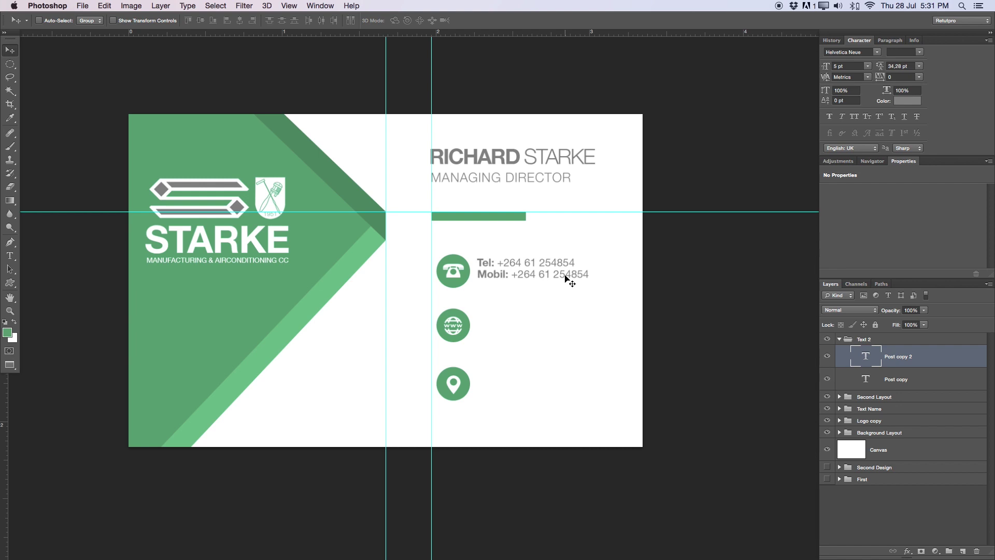
pyautogui.keyDown('alt'); pyautogui.moveTo(544, 274); pyautogui.dragTo(539, 324); pyautogui.keyUp('alt')
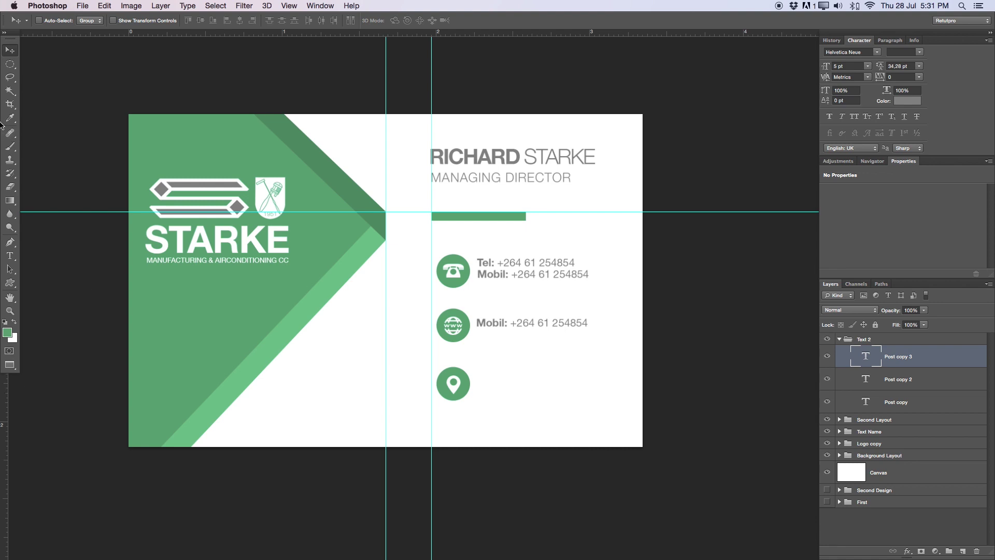
# Set the vertical guide to 2.264 in and align the lower Mobil line with the web icon
pyautogui.moveTo(431, 363); pyautogui.dragTo(476, 344)
pyautogui.press('Right')
pyautogui.press('Right')
pyautogui.moveTo(476, 293); pyautogui.dragTo(575, 265)
pyautogui.press('z')
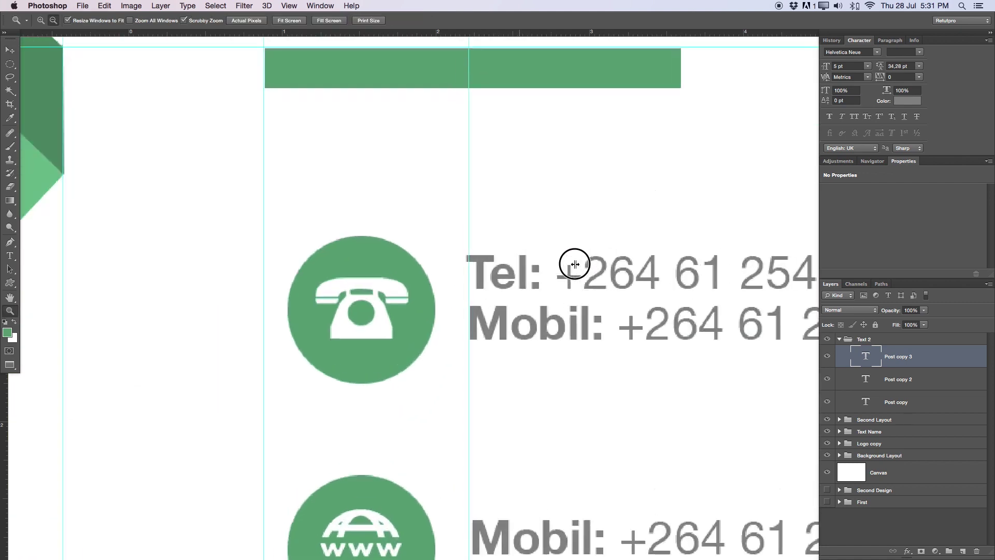
pyautogui.press('v')
pyautogui.moveTo(469, 285); pyautogui.dragTo(463, 285)
pyautogui.press('z')
pyautogui.moveTo(503, 460); pyautogui.dragTo(451, 449)
pyautogui.scroll(-5, 558, 356)
pyautogui.press('v')
pyautogui.press('t')
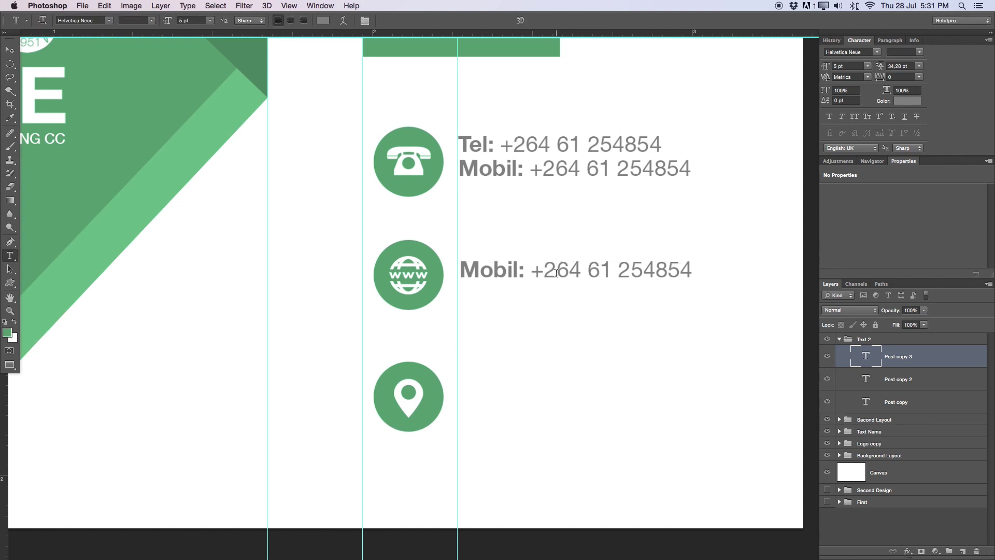
pyautogui.press('v')
pyautogui.moveTo(558, 272); pyautogui.dragTo(482, 172)
# Relabel the line 'Email:' and replace the number with the contact's e-mail address
pyautogui.press('t')
pyautogui.write('Email')
pyautogui.click(529, 267)
pyautogui.moveTo(528, 267); pyautogui.dragTo(744, 251)
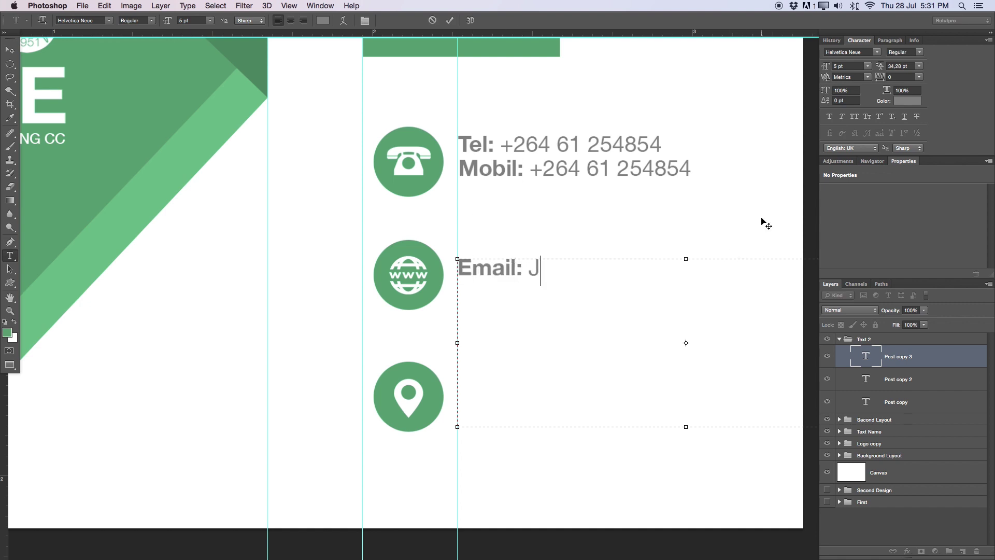
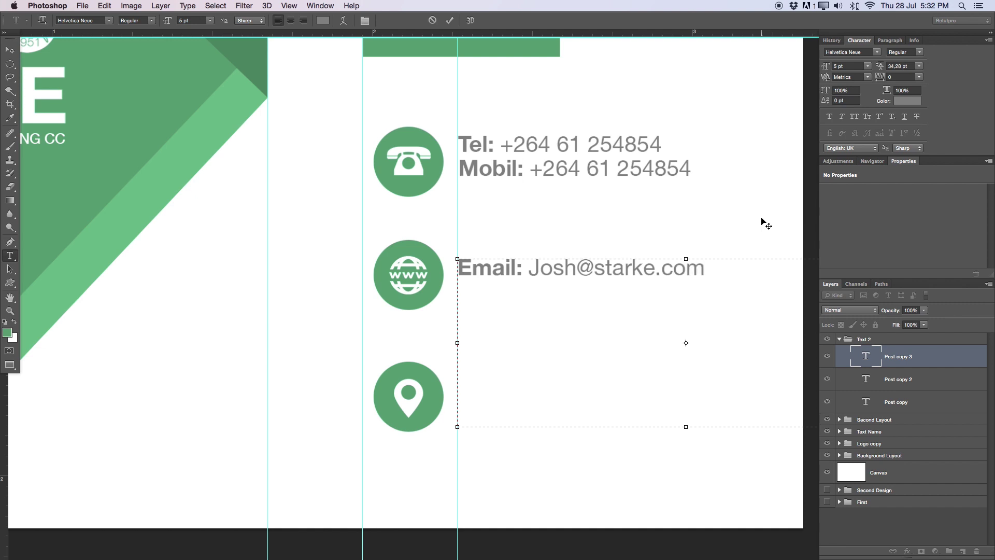
pyautogui.click(450, 21)
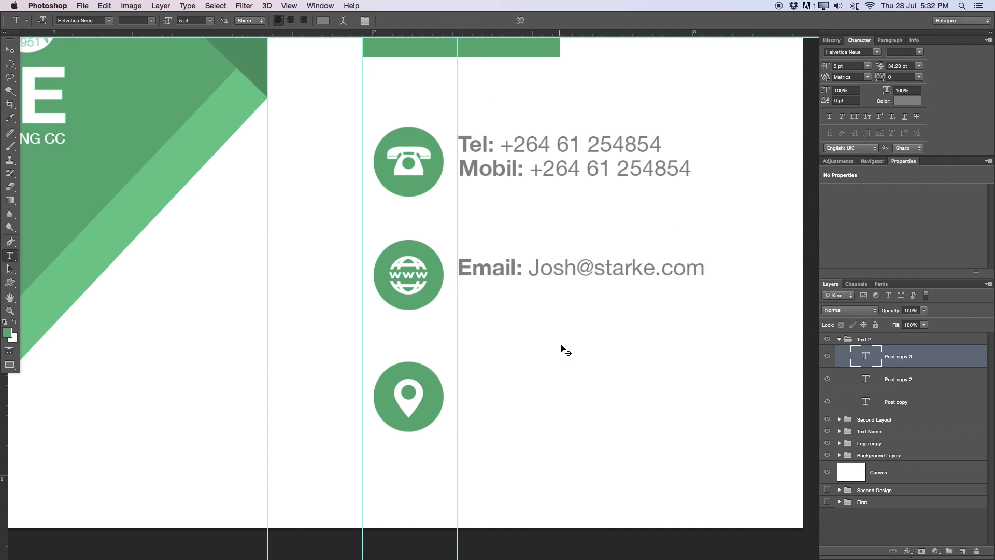
# Duplicate the email line just below itself and change its label to 'Web'
pyautogui.press('super+j')
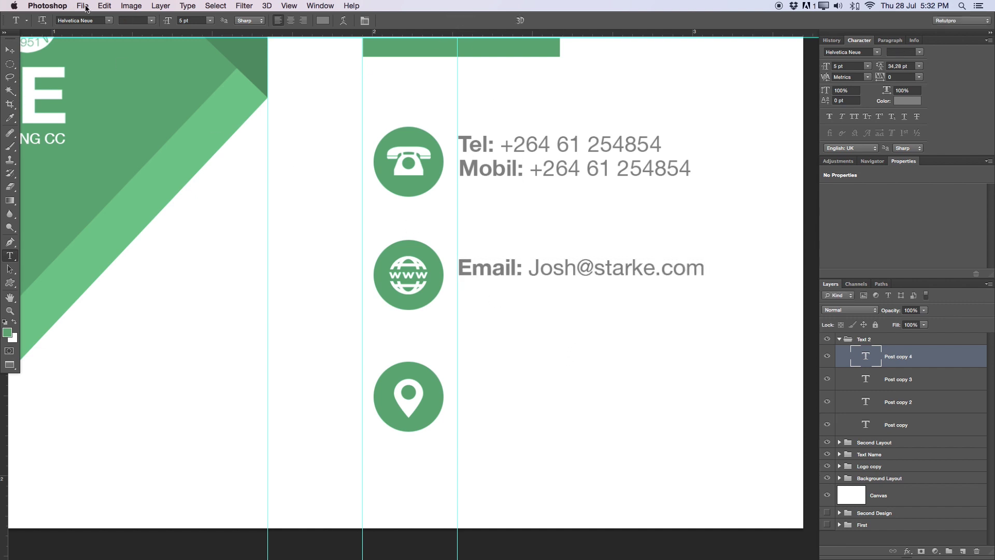
pyautogui.press('v')
pyautogui.hotkey('shift', 'Down')
pyautogui.hotkey('shift', 'Down')
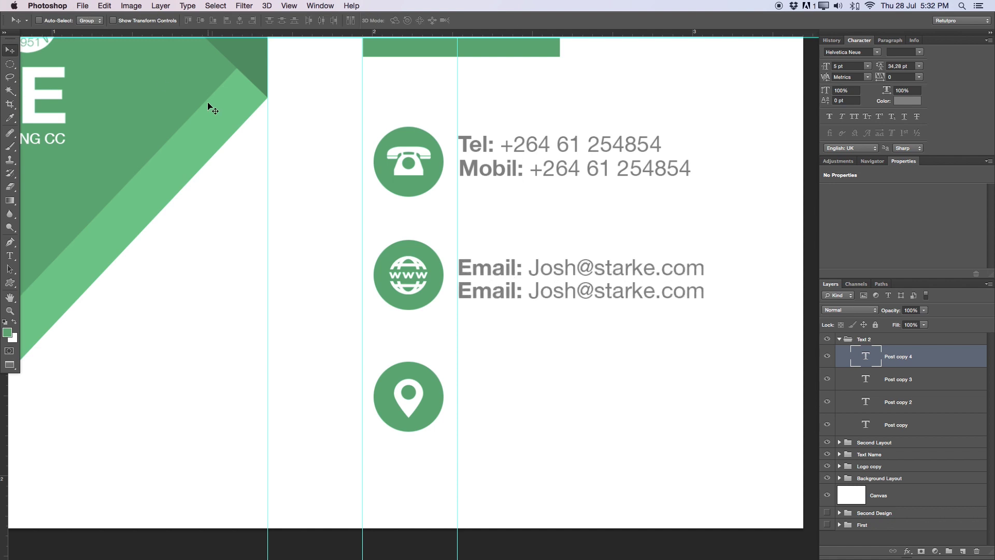
pyautogui.press('t')
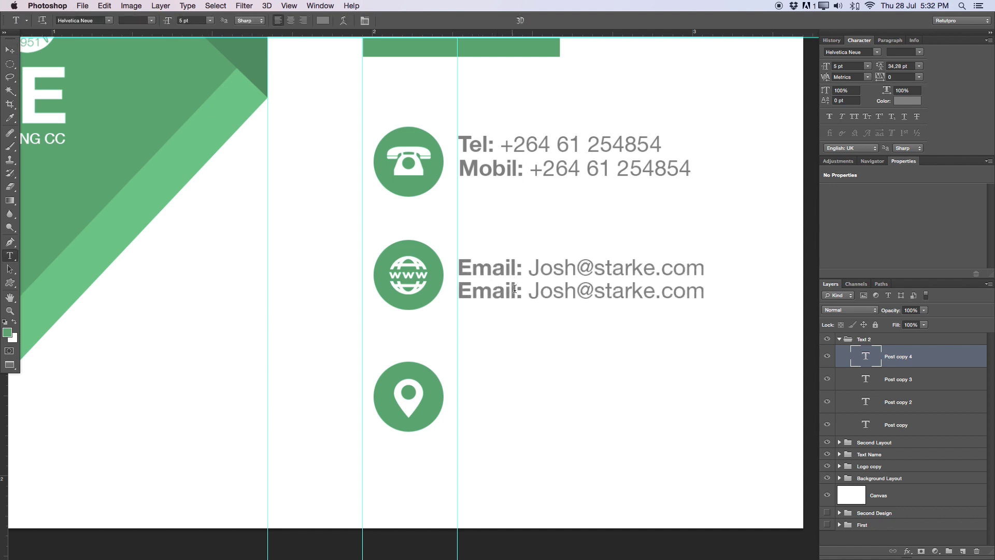
pyautogui.doubleClick(512, 288)
pyautogui.write('Web')
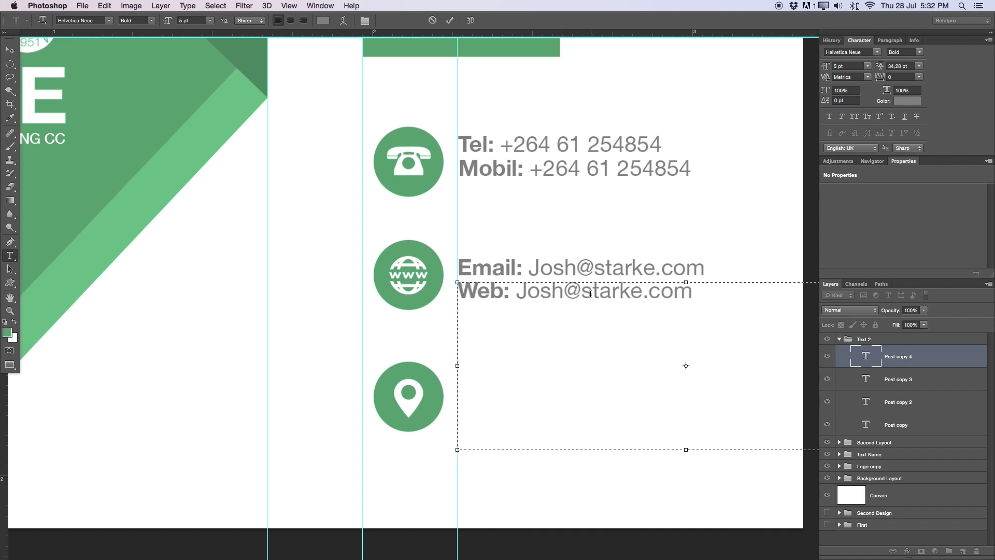
pyautogui.moveTo(585, 291); pyautogui.dragTo(516, 291)
pyautogui.press('BackSpace')
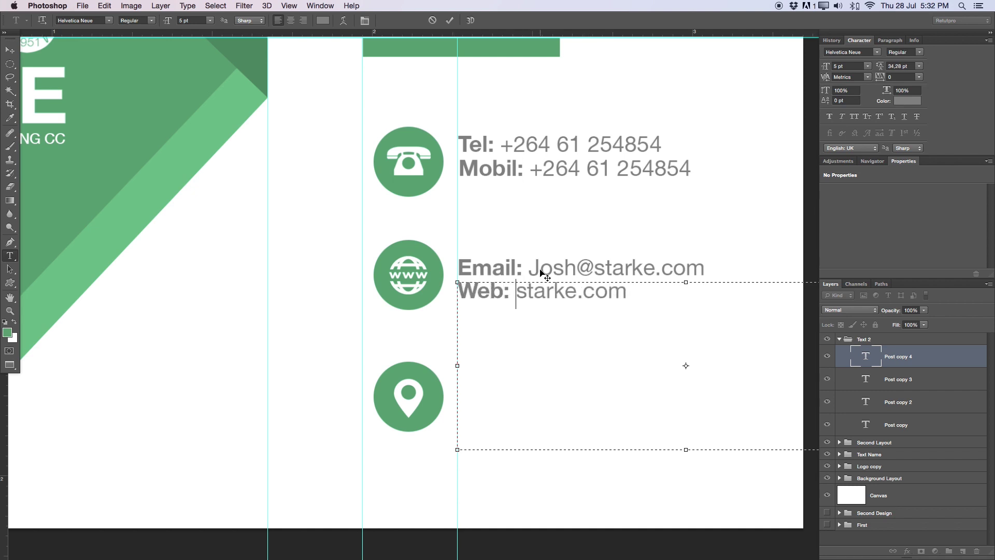
pyautogui.write('eee')
pyautogui.press('BackSpace')
pyautogui.press('BackSpace')
pyautogui.press('BackSpace')
pyautogui.write('www.')
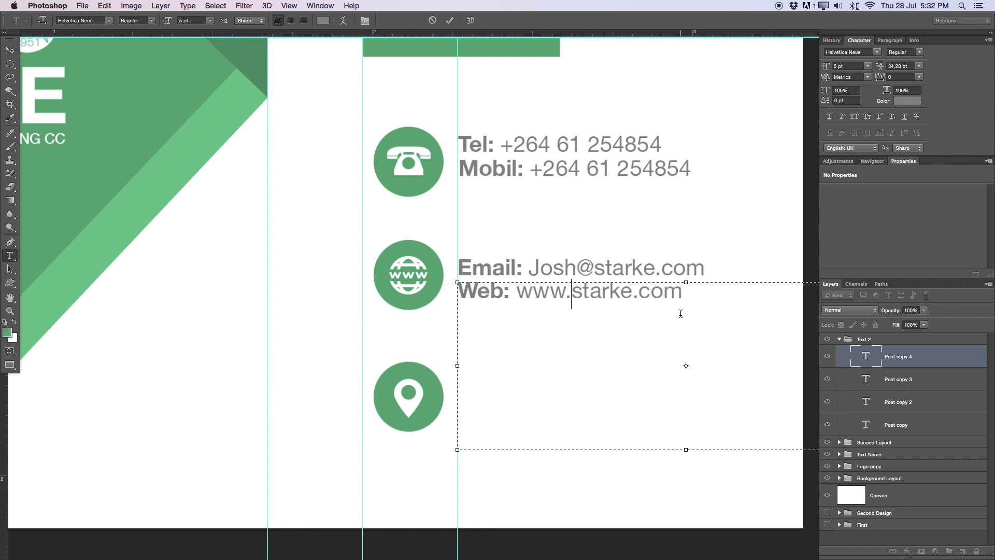
pyautogui.click(449, 20)
pyautogui.press('v')
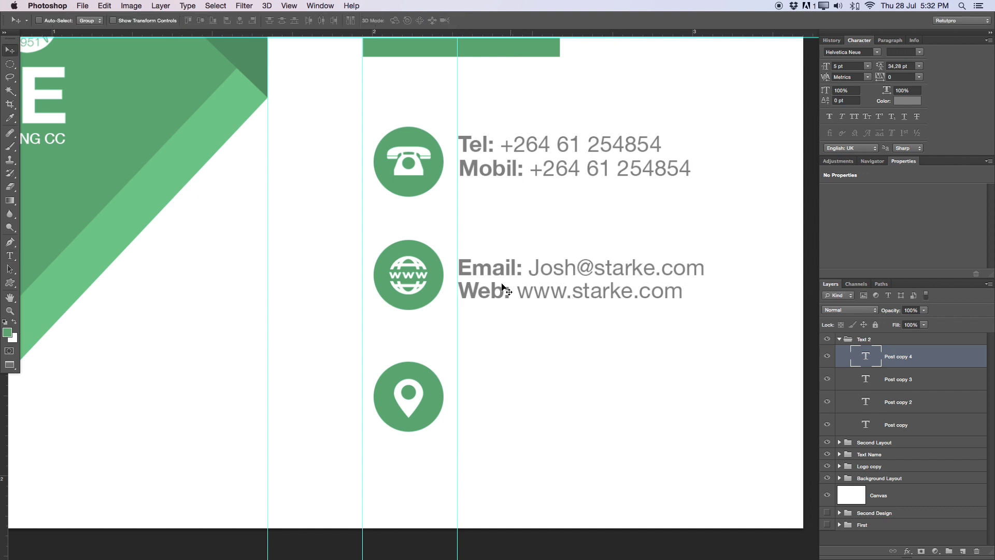
pyautogui.press('z')
pyautogui.keyDown('alt'); pyautogui.click(514, 293); pyautogui.keyUp('alt')
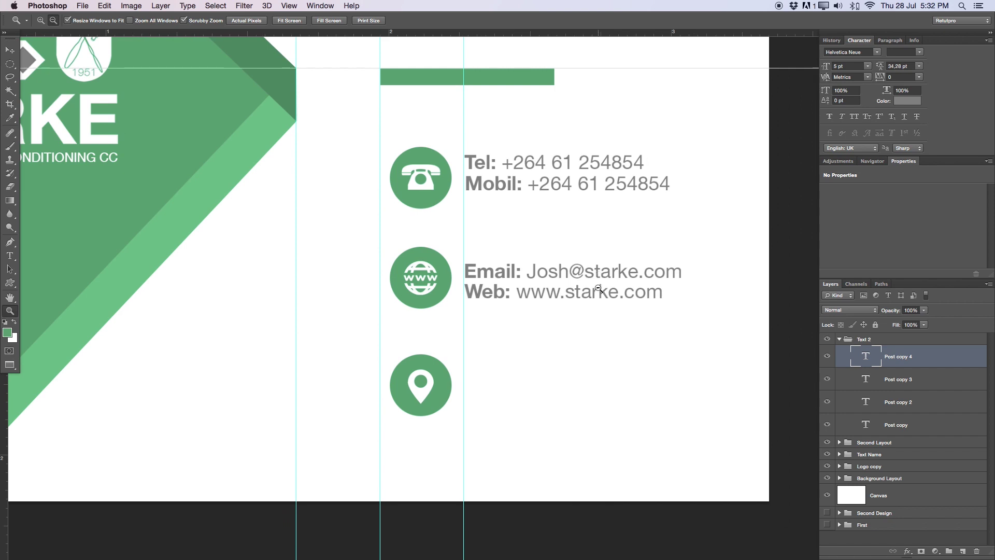
# Duplicate the Web text line and move it into the location-icon row, nudging it into alignment
pyautogui.press('v')
pyautogui.hotkey('ctrl', 'j')
pyautogui.moveTo(599, 313); pyautogui.dragTo(601, 380)
pyautogui.press('Up')
pyautogui.press('Up')
pyautogui.press('Up')
pyautogui.press('Right')
pyautogui.press('Right')
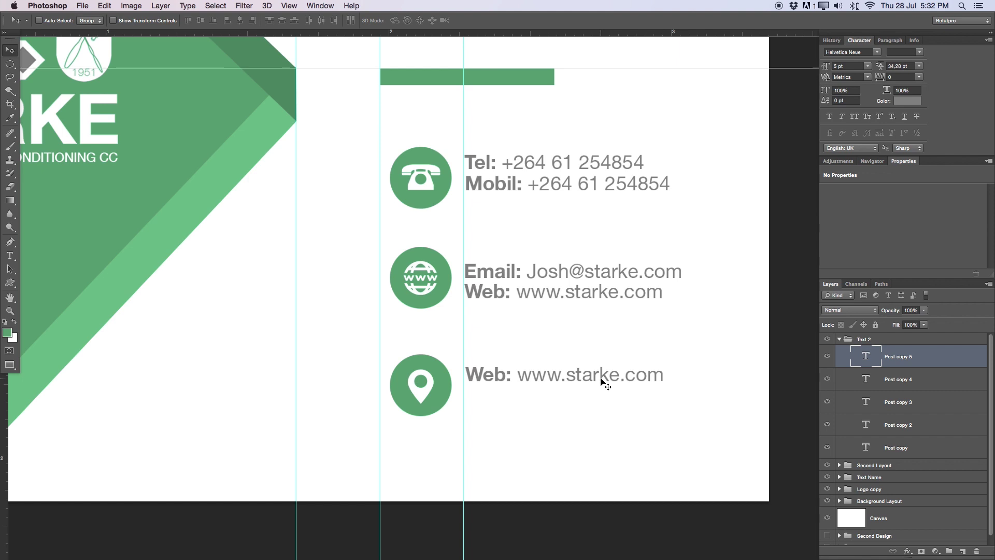
# Replace the copied line's text with the country and street address
pyautogui.press('t')
pyautogui.click(598, 380)
pyautogui.hotkey('ctrl', 'a')
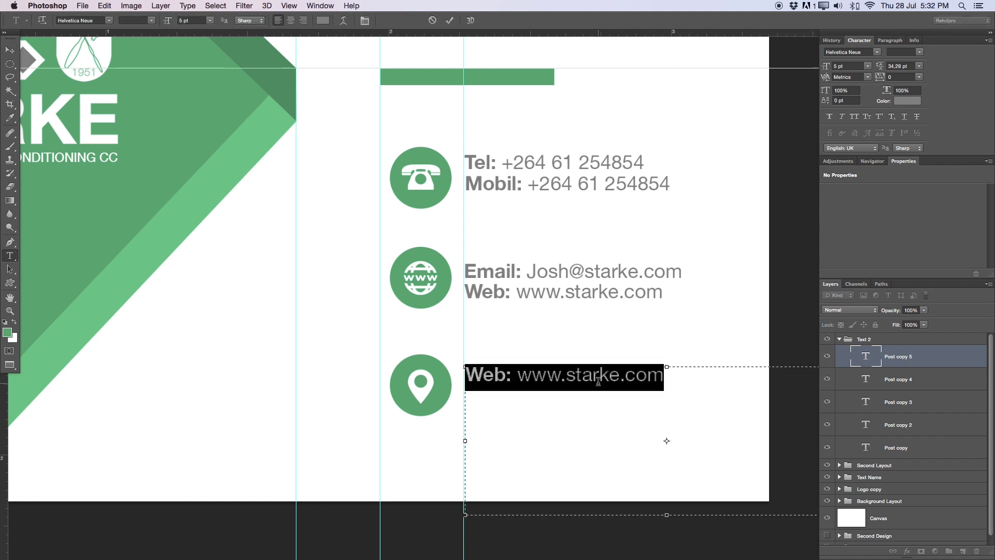
pyautogui.write('South')
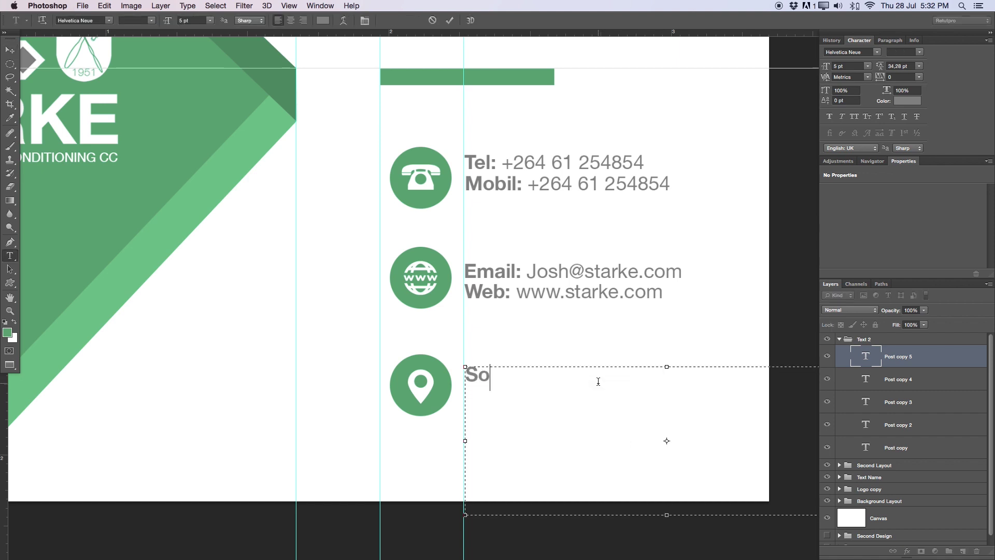
pyautogui.press('BackSpace')
pyautogui.press('BackSpace')
pyautogui.press('BackSpace')
pyautogui.press('BackSpace')
pyautogui.press('BackSpace')
pyautogui.press('BackSpace')
pyautogui.write('P')
pyautogui.press('BackSpace')
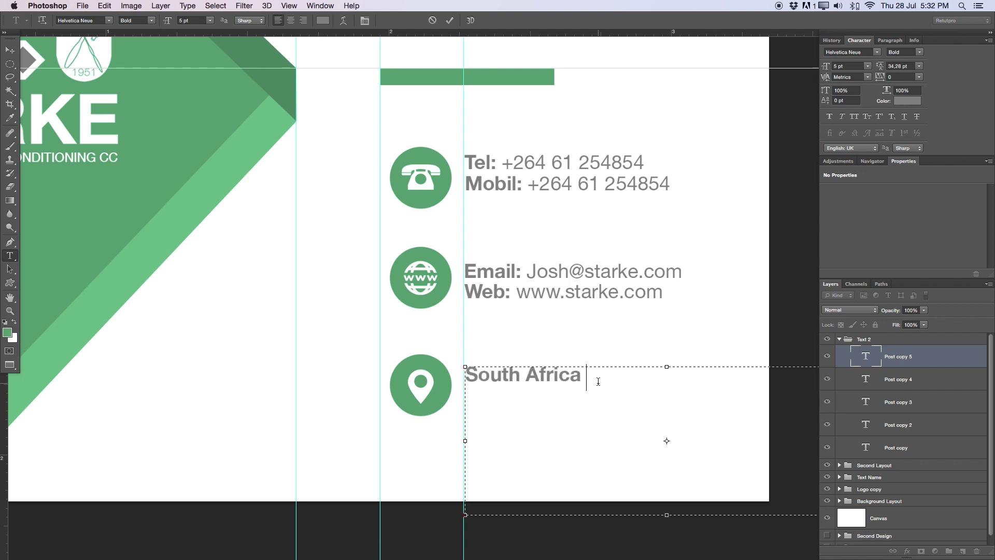
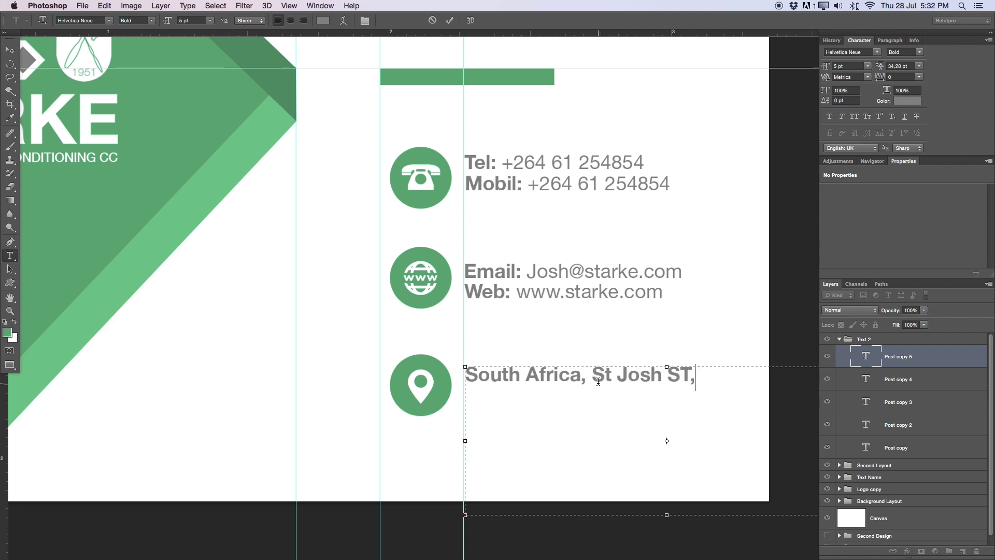
pyautogui.click(613, 381)
pyautogui.press('BackSpace')
pyautogui.press('BackSpace')
pyautogui.press('BackSpace')
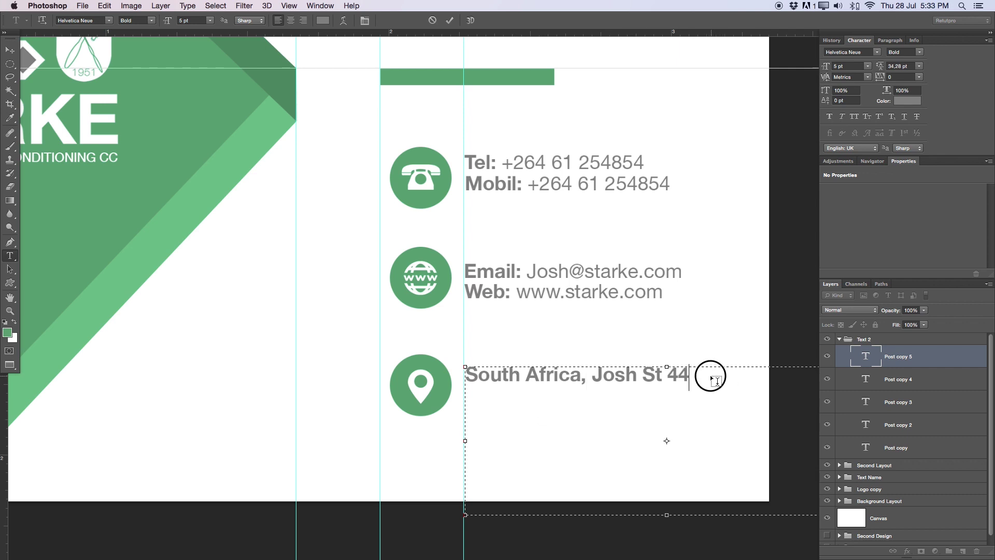
# Set the whole address line to Regular font weight
pyautogui.moveTo(710, 378); pyautogui.dragTo(438, 374)
pyautogui.click(153, 21)
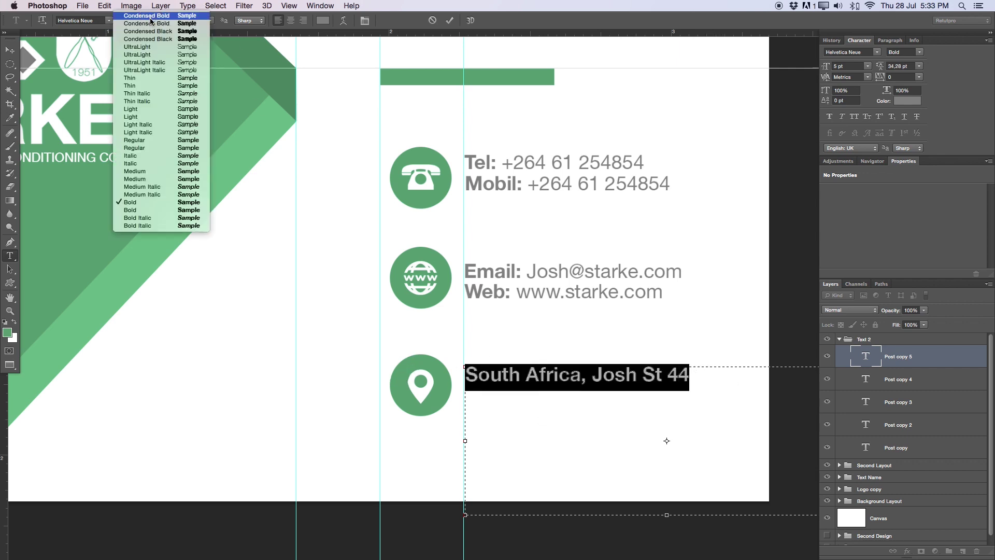
pyautogui.click(138, 148)
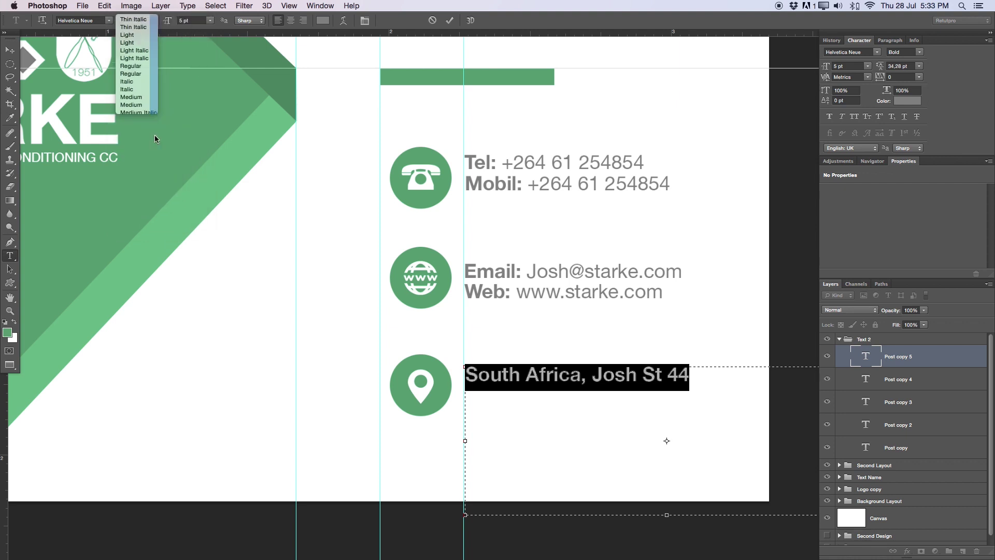
# Commit the address edit and move the line down level with the location icon
pyautogui.click(449, 21)
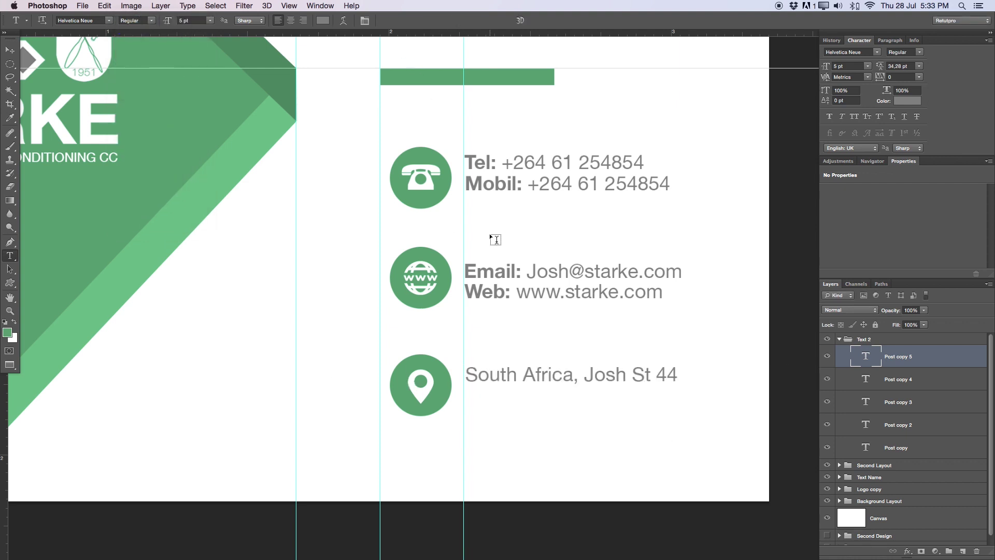
pyautogui.press('v')
pyautogui.click(560, 401)
pyautogui.moveTo(565, 373); pyautogui.dragTo(564, 379)
# Zoom out to fit the whole card and clear all guides
pyautogui.press('z')
pyautogui.moveTo(575, 313); pyautogui.dragTo(604, 362)
pyautogui.click(603, 361)
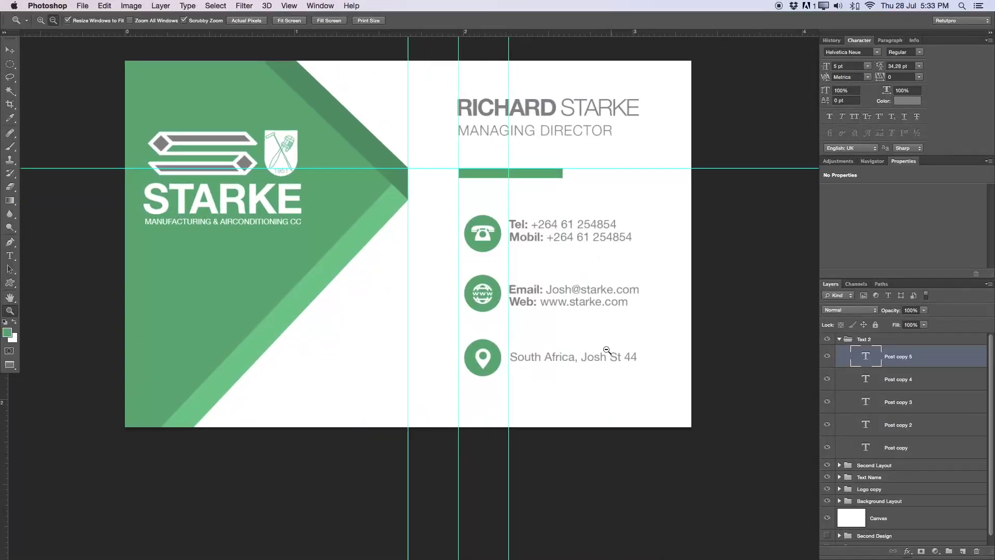
pyautogui.scroll(1, 596, 294)
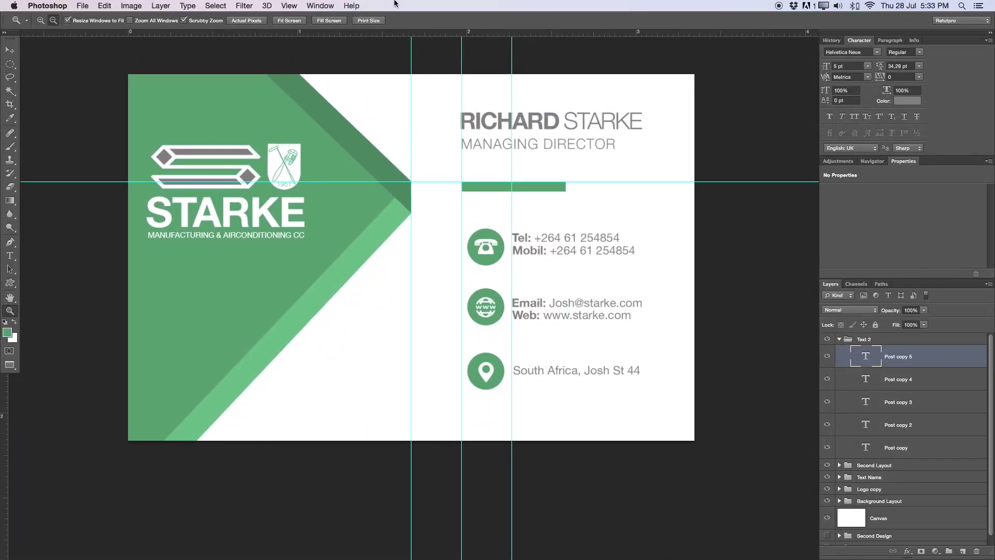
pyautogui.click(289, 5)
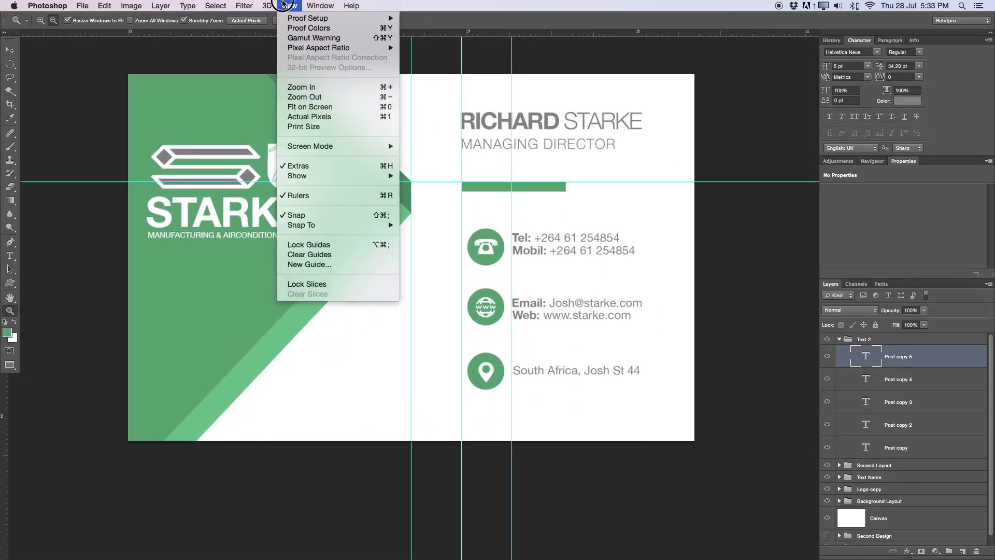
pyautogui.click(335, 254)
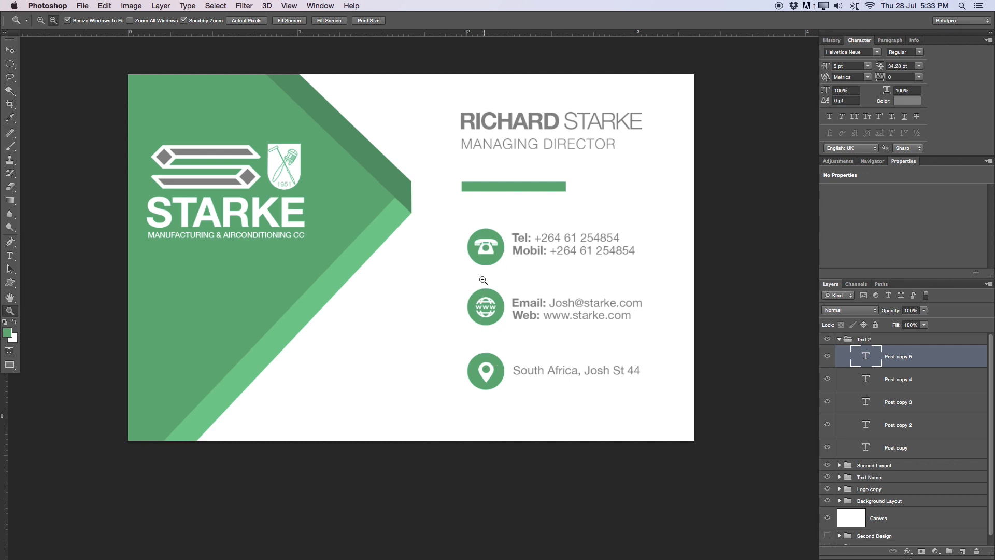
# Add a new empty layer above Layer 18 inside the Second Layout group
pyautogui.click(839, 340)
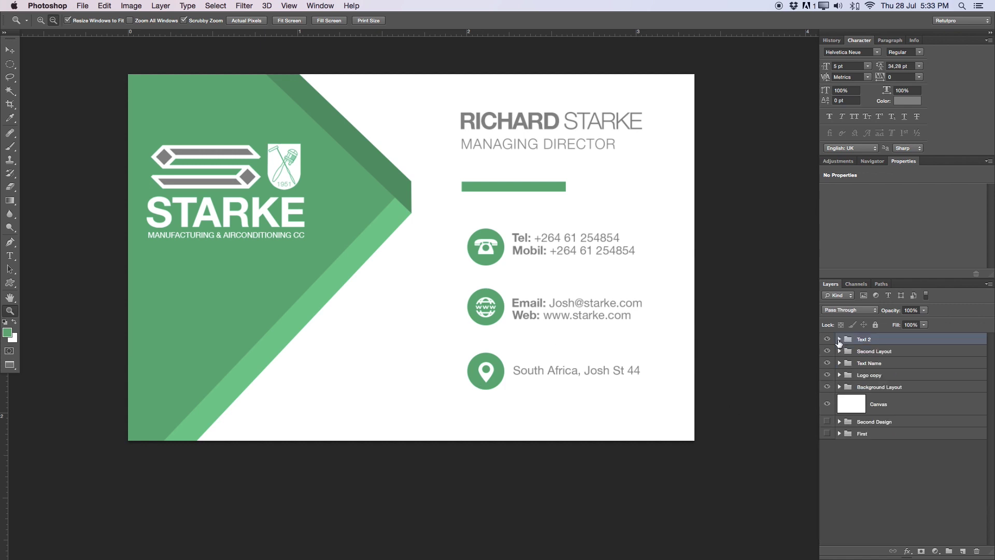
pyautogui.click(858, 355)
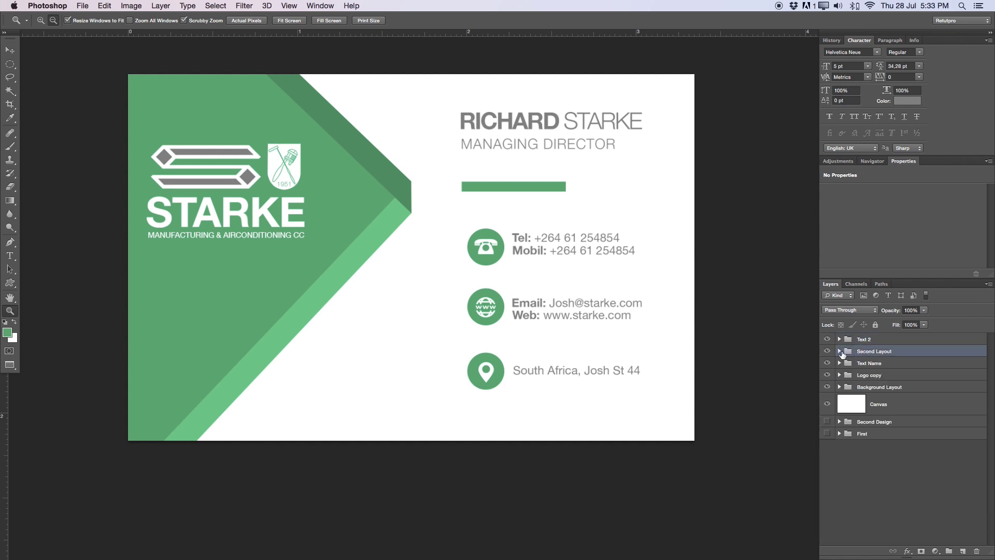
pyautogui.click(840, 351)
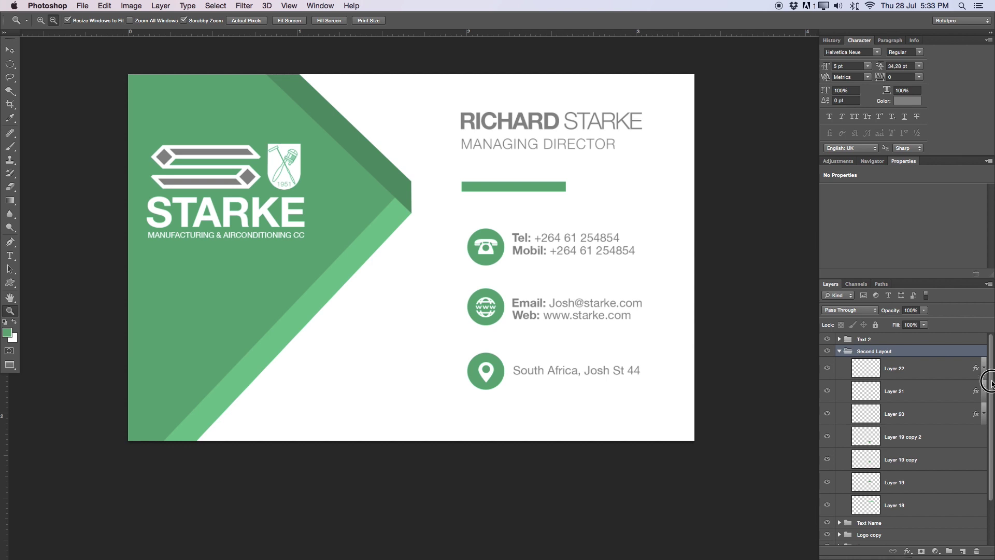
pyautogui.scroll(-3, 959, 410)
pyautogui.click(920, 456)
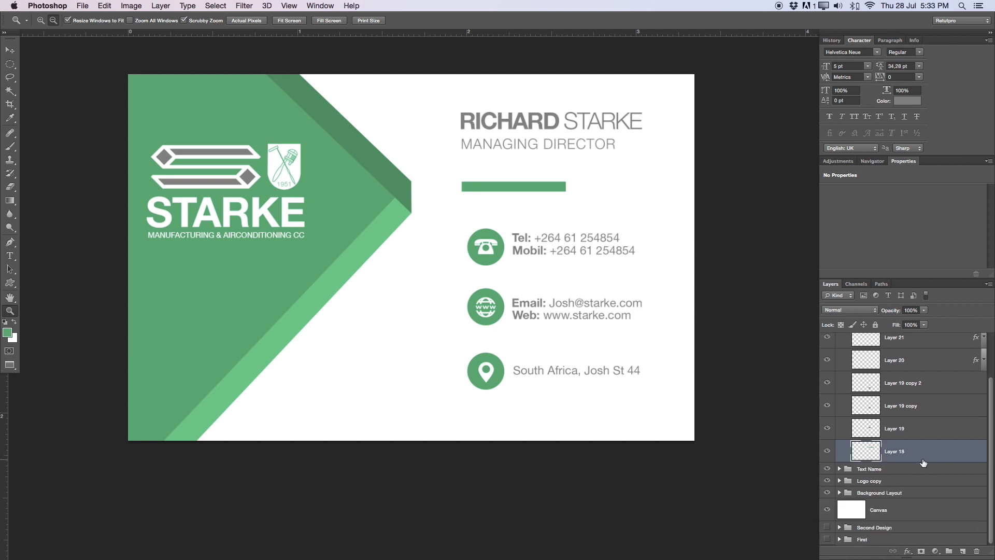
pyautogui.click(963, 551)
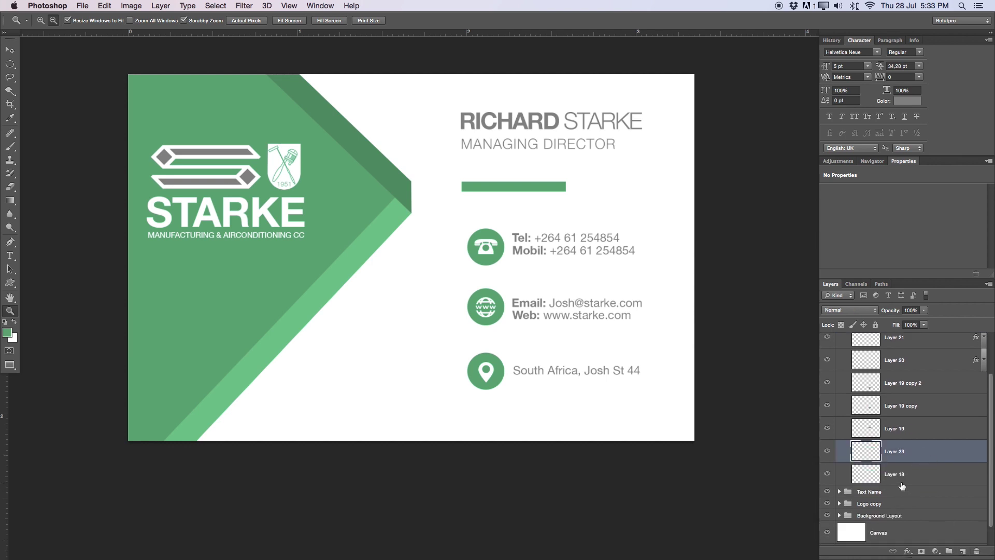
# Make a thin rectangular selection running from the phone icon to the location icon
pyautogui.press('m')
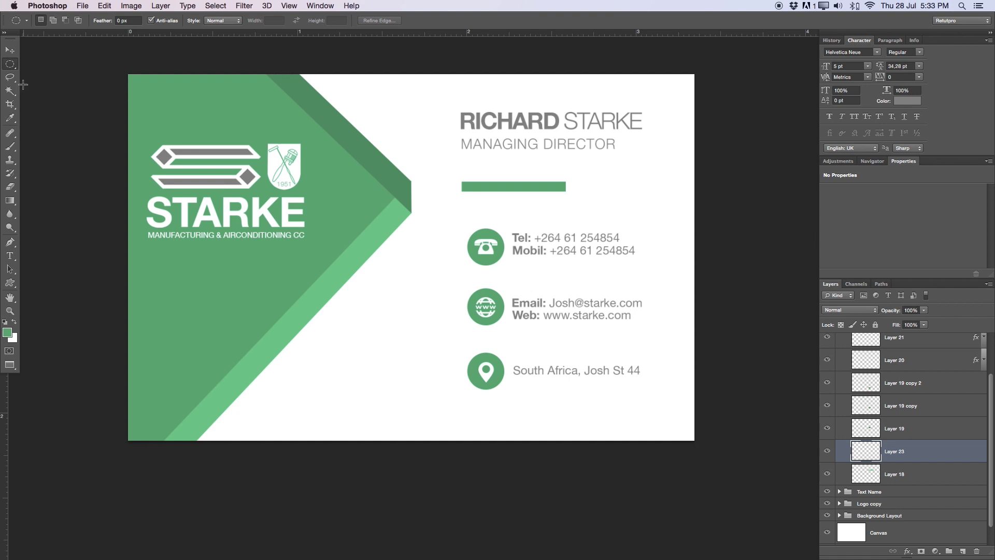
pyautogui.click(14, 69)
pyautogui.click(70, 61)
pyautogui.moveTo(483, 245); pyautogui.dragTo(490, 363)
pyautogui.moveTo(487, 371); pyautogui.dragTo(487, 370)
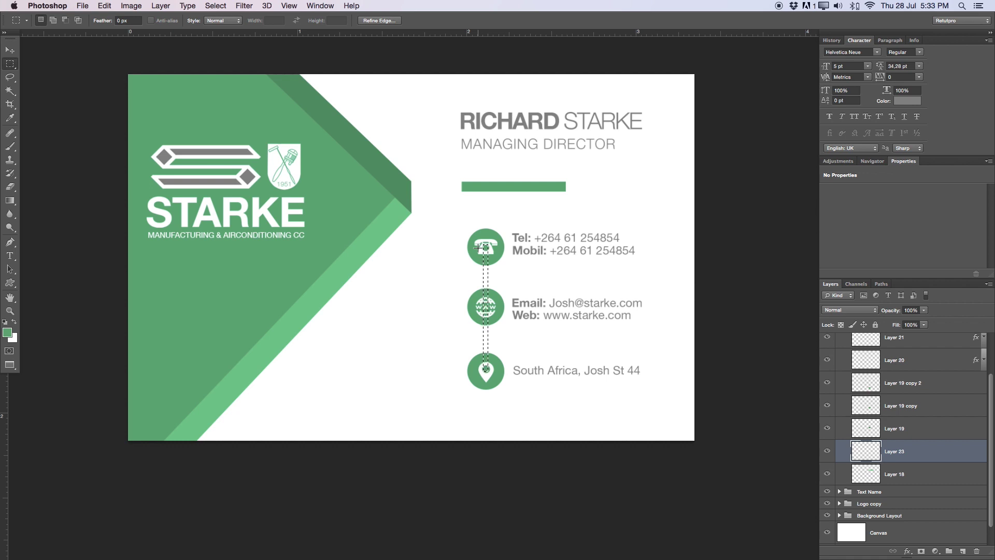
# Fill the strip selection with the foreground green, then deselect
pyautogui.rightClick(489, 273)
pyautogui.click(502, 404)
pyautogui.click(684, 117)
pyautogui.click(684, 117)
pyautogui.click(761, 109)
pyautogui.press('m')
pyautogui.click(385, 374)
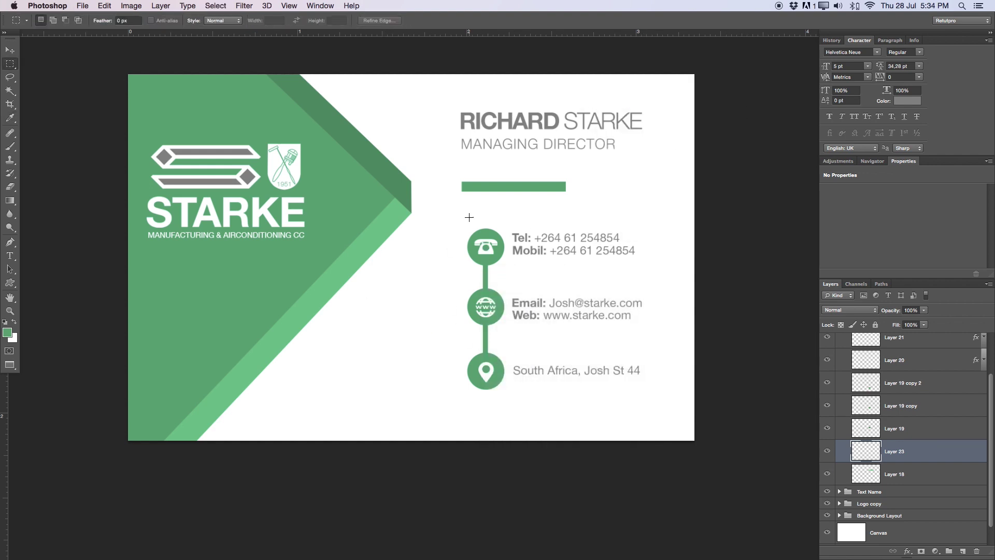
# Zoom out to view the whole card and collapse the Second Layout group
pyautogui.press('z')
pyautogui.keyDown('alt'); pyautogui.click(505, 303); pyautogui.keyUp('alt')
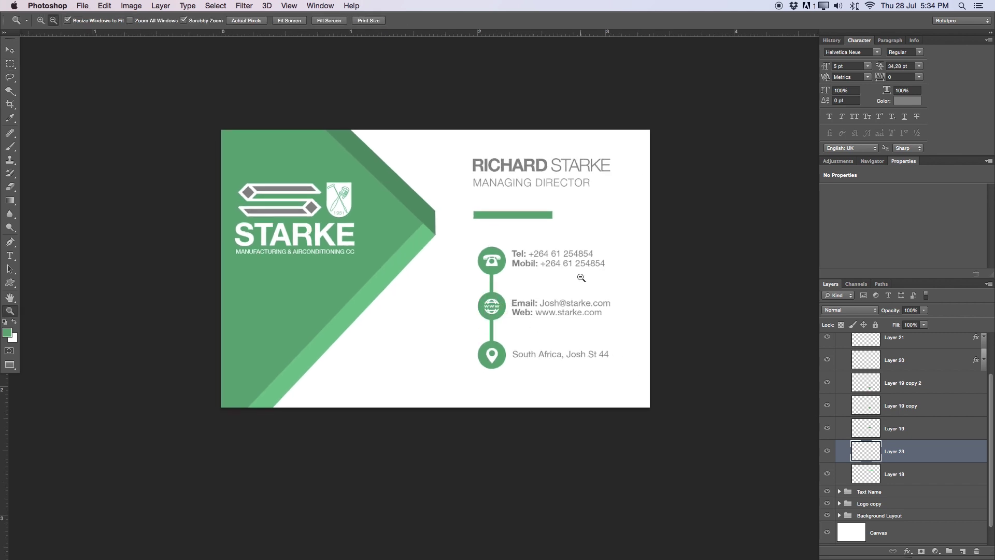
pyautogui.moveTo(562, 267); pyautogui.dragTo(571, 273)
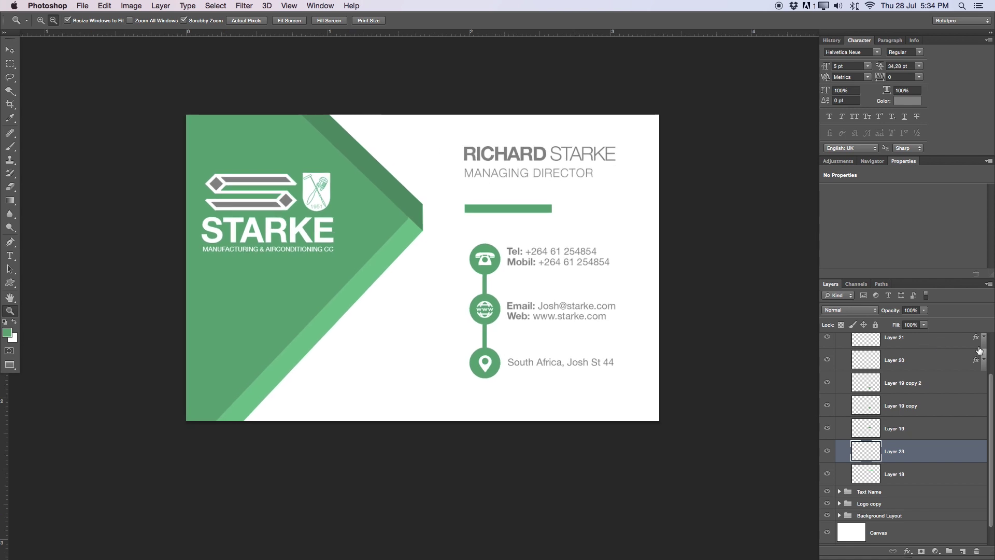
pyautogui.scroll(3, 908, 394)
pyautogui.click(839, 334)
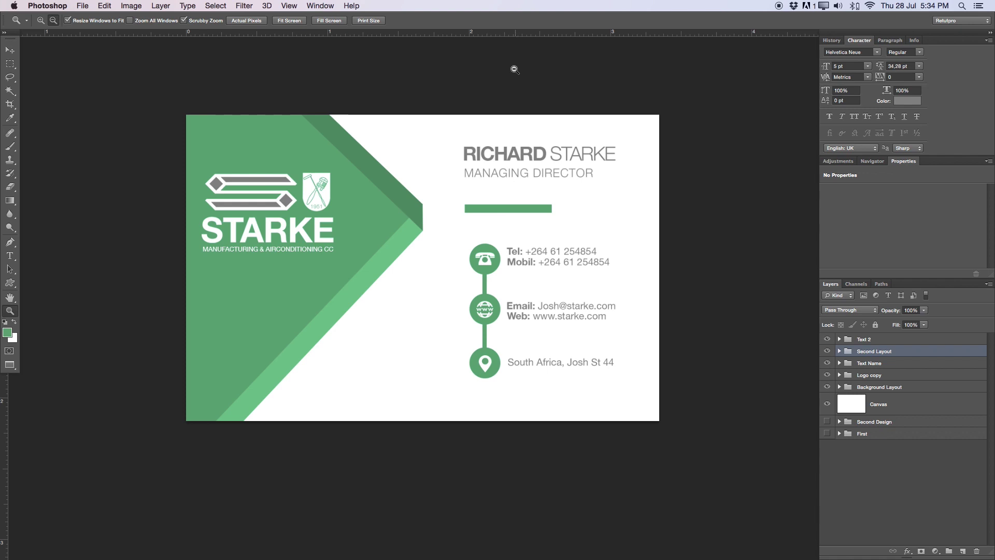
# Add a new layer above Text 2 and set up a red, 35 px brush
pyautogui.press('b')
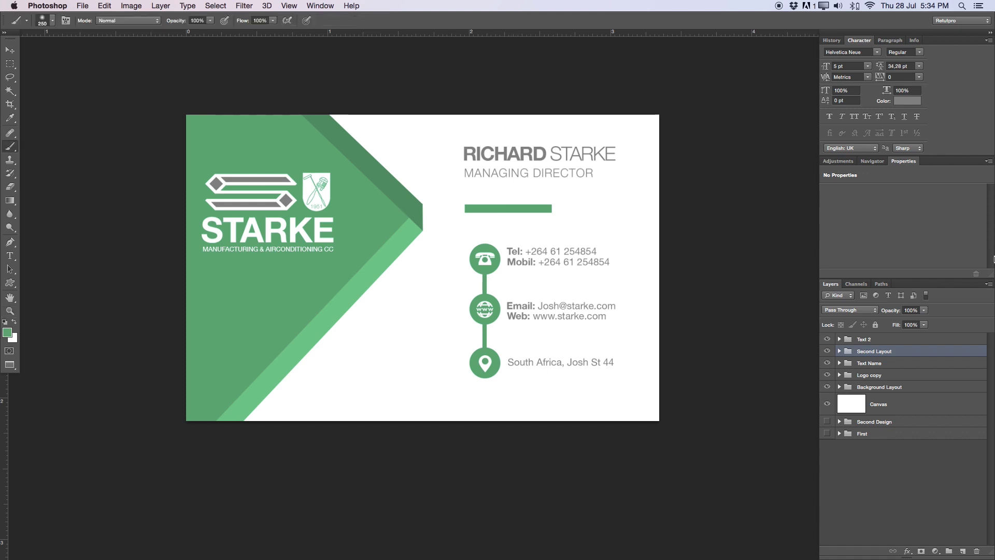
pyautogui.click(883, 341)
pyautogui.click(963, 551)
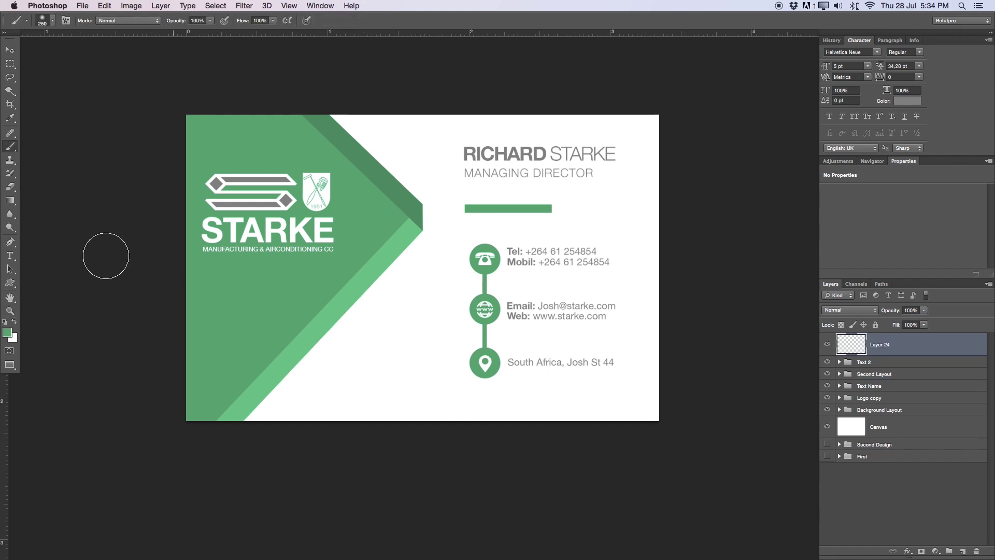
pyautogui.click(8, 332)
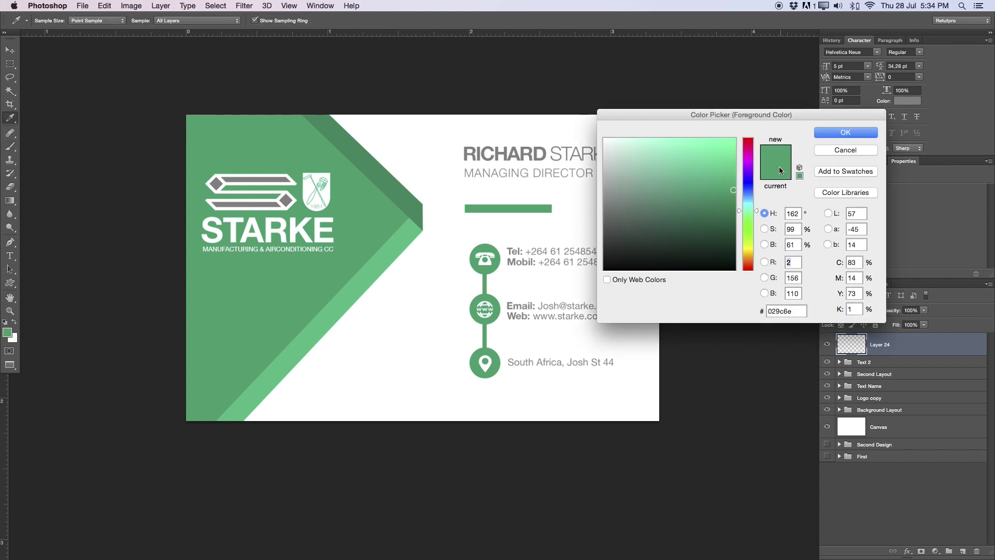
pyautogui.moveTo(743, 168); pyautogui.dragTo(743, 136)
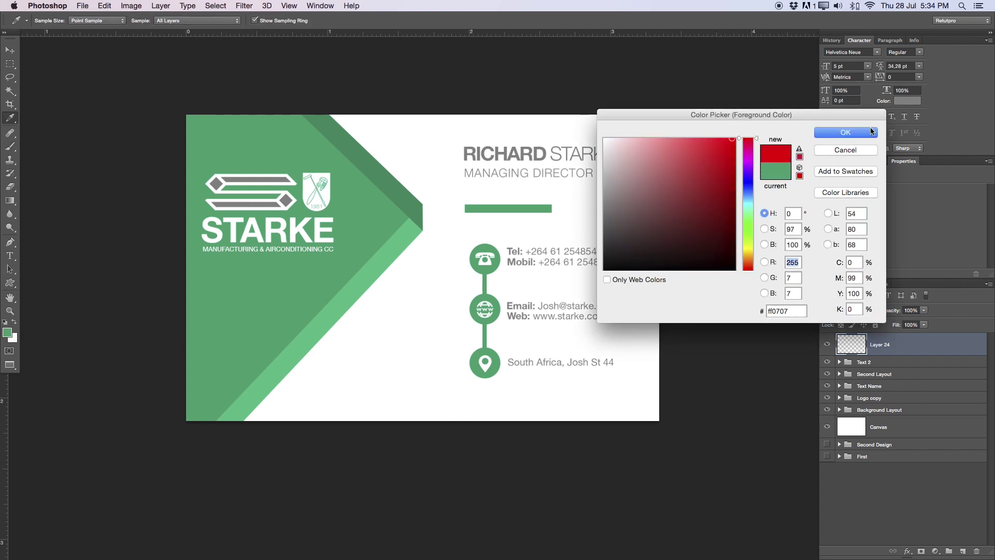
pyautogui.click(870, 133)
pyautogui.press('[')
pyautogui.press('[')
pyautogui.press('[')
pyautogui.press('[')
pyautogui.press('[')
pyautogui.press('[')
pyautogui.press('[')
pyautogui.press('[')
pyautogui.press('[')
pyautogui.press('[')
pyautogui.press('[')
# Sketch red boxes around the name block and contact details, fade them, and hide the layer
pyautogui.moveTo(517, 130)
pyautogui.mouseDown()
pyautogui.moveTo(491, 128)
pyautogui.moveTo(462, 152)
pyautogui.moveTo(550, 180)
pyautogui.moveTo(585, 161)
pyautogui.moveTo(442, 131)
pyautogui.moveTo(439, 171)
pyautogui.moveTo(635, 167)
pyautogui.moveTo(632, 128)
pyautogui.moveTo(388, 126)
pyautogui.mouseUp()
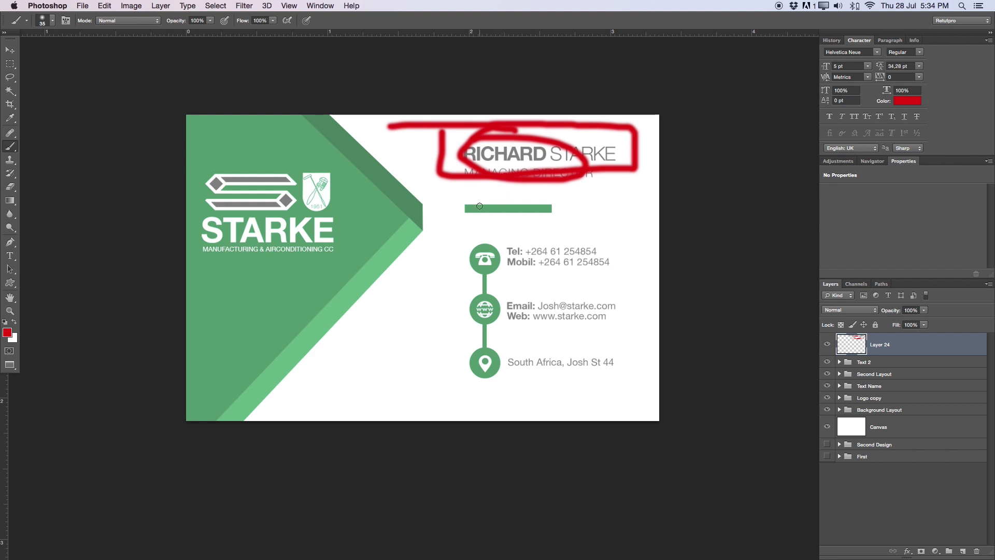
pyautogui.moveTo(468, 244)
pyautogui.mouseDown()
pyautogui.moveTo(471, 409)
pyautogui.moveTo(613, 398)
pyautogui.moveTo(605, 231)
pyautogui.moveTo(491, 235)
pyautogui.moveTo(444, 260)
pyautogui.moveTo(443, 414)
pyautogui.mouseUp()
pyautogui.moveTo(445, 238)
pyautogui.mouseDown()
pyautogui.moveTo(655, 220)
pyautogui.moveTo(646, 373)
pyautogui.moveTo(449, 399)
pyautogui.mouseUp()
pyautogui.moveTo(888, 310)
pyautogui.mouseDown()
pyautogui.moveTo(861, 314)
pyautogui.moveTo(841, 297)
pyautogui.mouseUp()
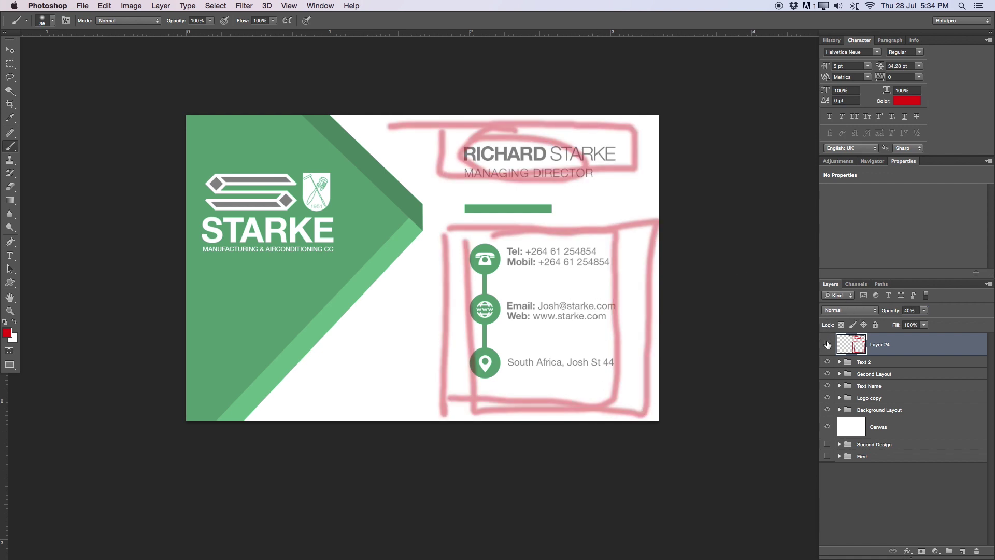
pyautogui.click(828, 344)
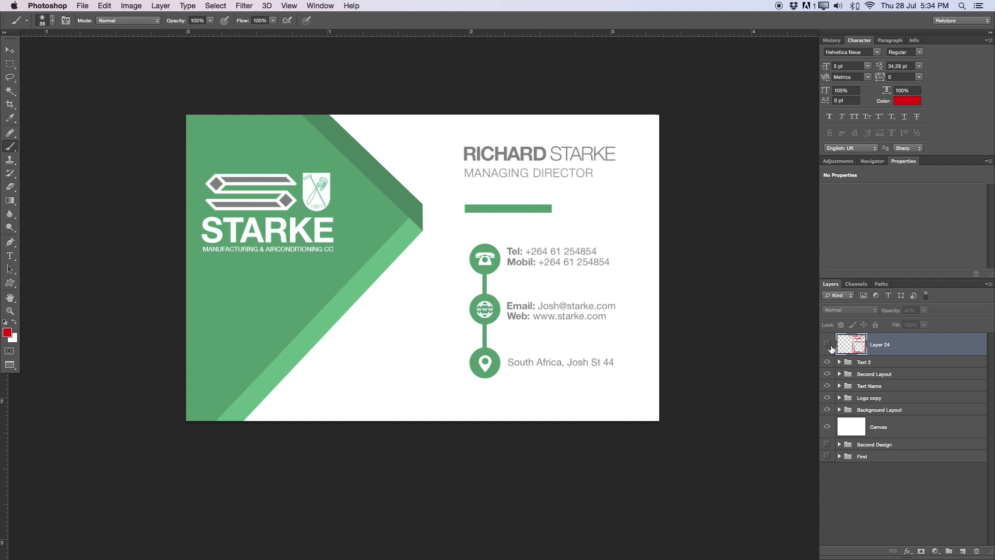
# Group the Text 2 through Background Layout groups and name the group '3 Design'
pyautogui.click(863, 362)
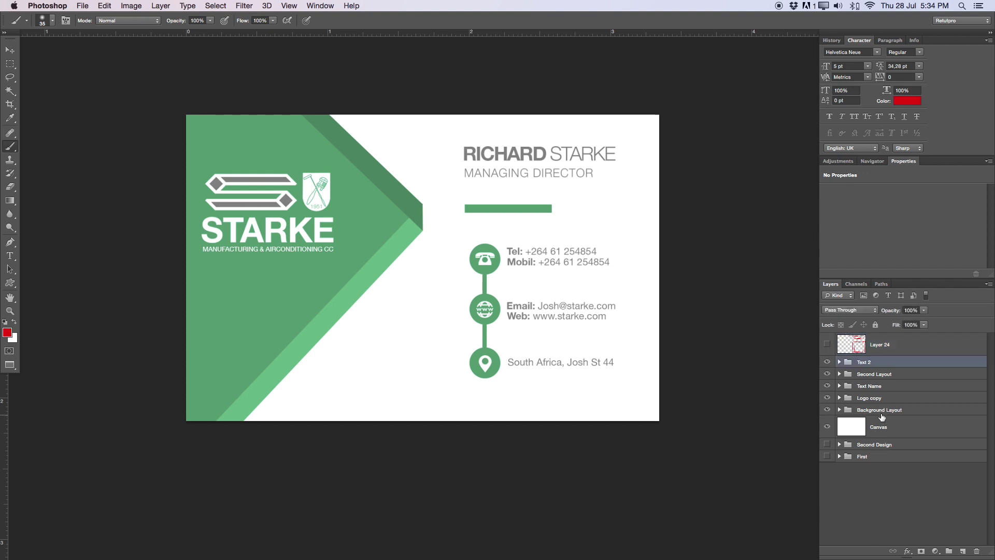
pyautogui.keyDown('shift'); pyautogui.click(881, 411); pyautogui.keyUp('shift')
pyautogui.press('super+g')
pyautogui.doubleClick(868, 362)
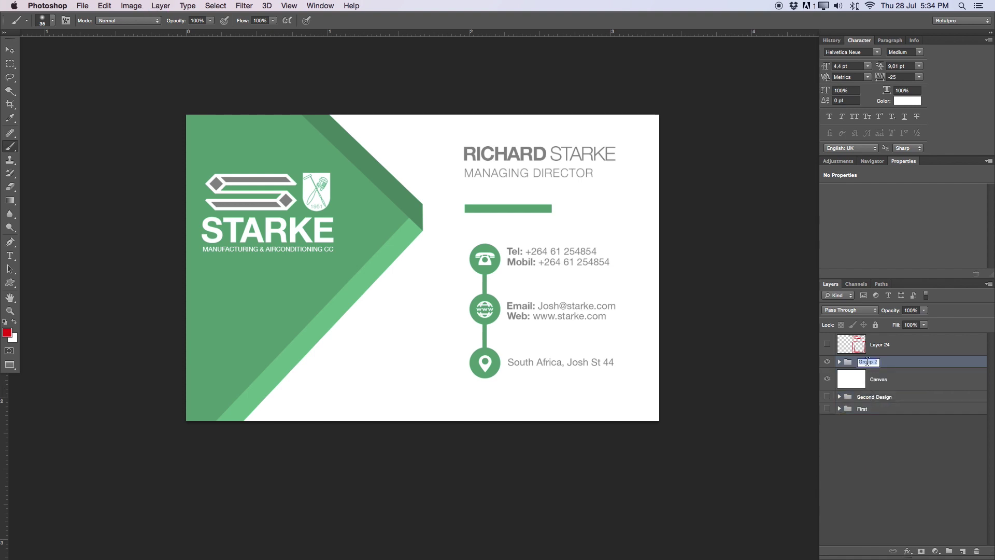
pyautogui.write('3')
pyautogui.press('BackSpace')
pyautogui.press('Return')
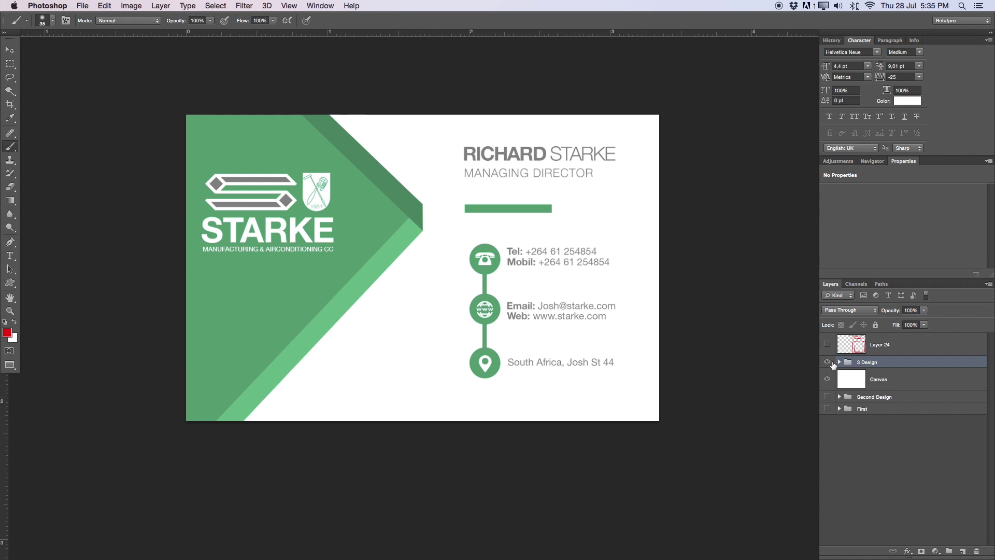
# Move the Canvas layer below Second Design and compare the two designs by toggling visibility
pyautogui.moveTo(855, 381); pyautogui.dragTo(856, 405)
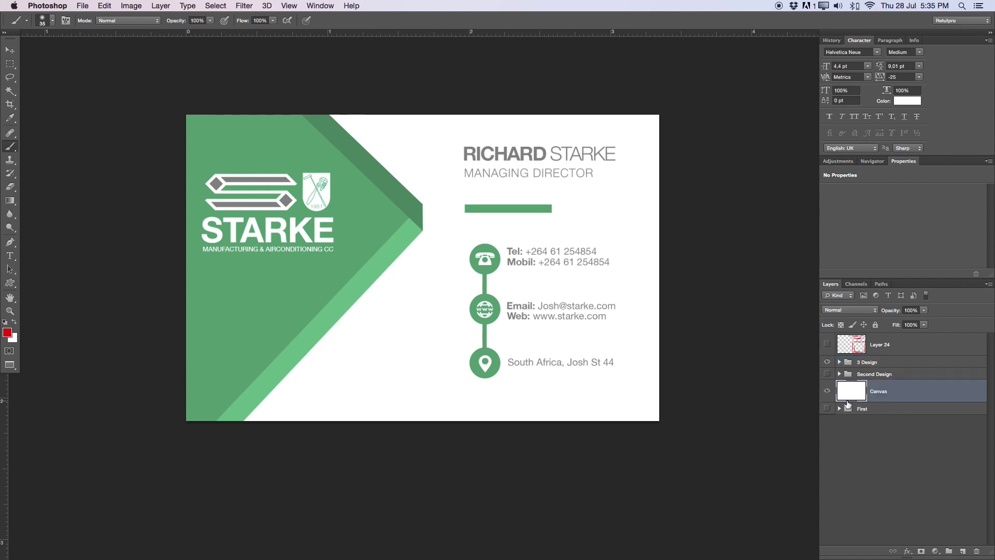
pyautogui.click(828, 374)
pyautogui.click(828, 374)
pyautogui.click(828, 361)
pyautogui.click(827, 362)
pyautogui.click(827, 362)
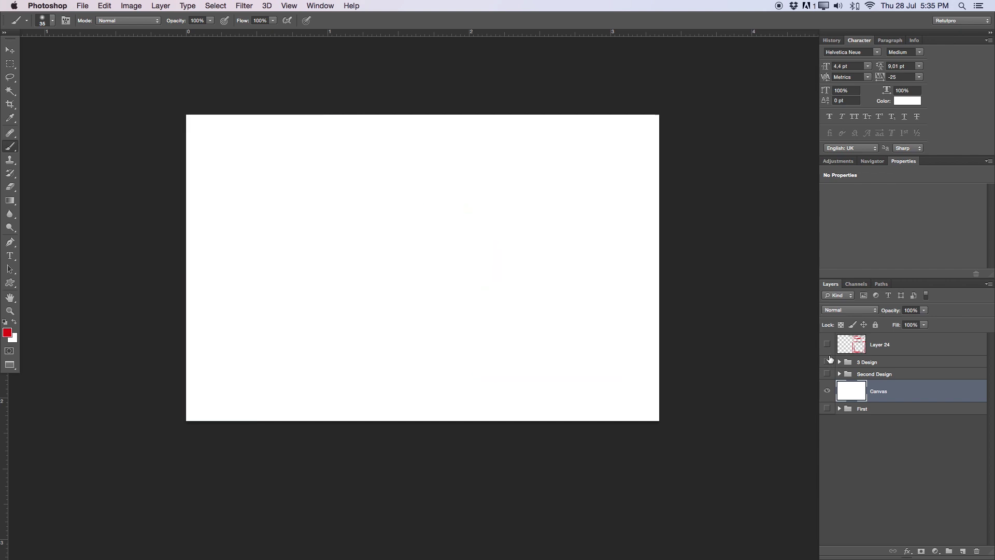
pyautogui.click(827, 374)
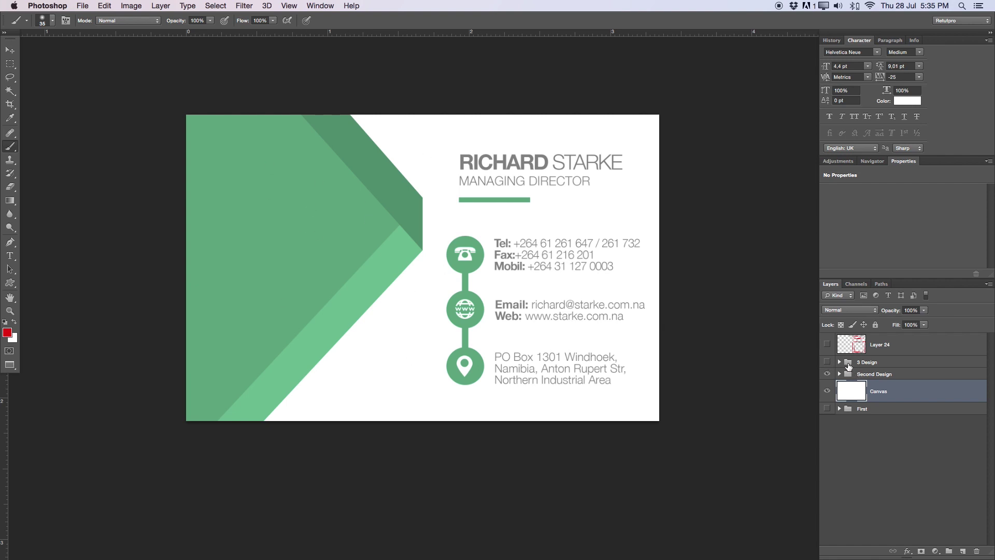
pyautogui.click(828, 373)
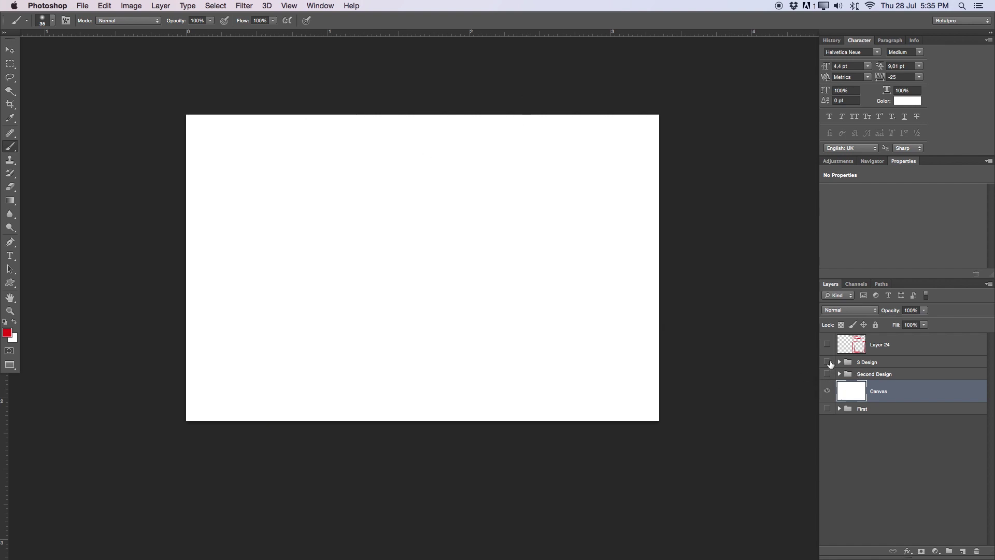
pyautogui.click(827, 362)
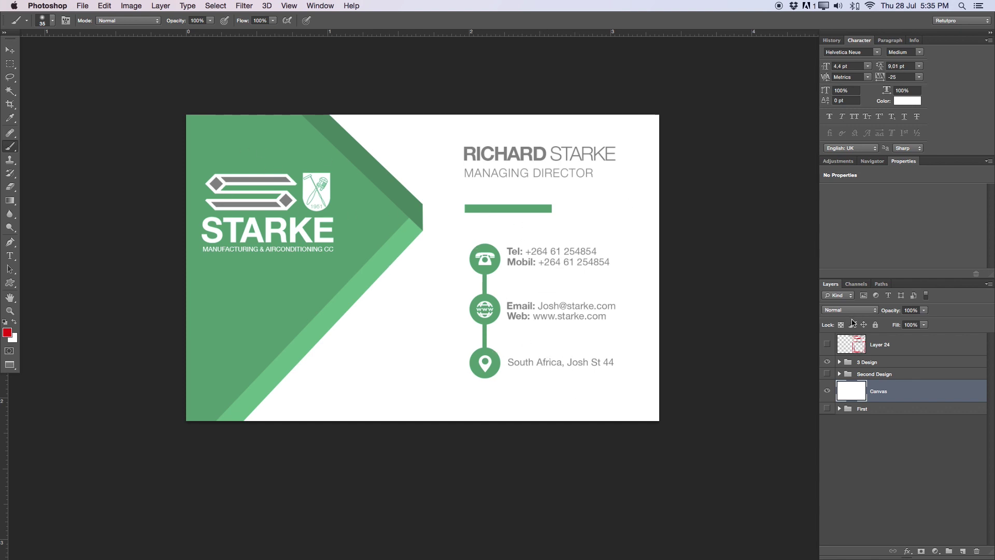
# Duplicate the Logo copy group from 3 Design into the Second Design group
pyautogui.click(840, 362)
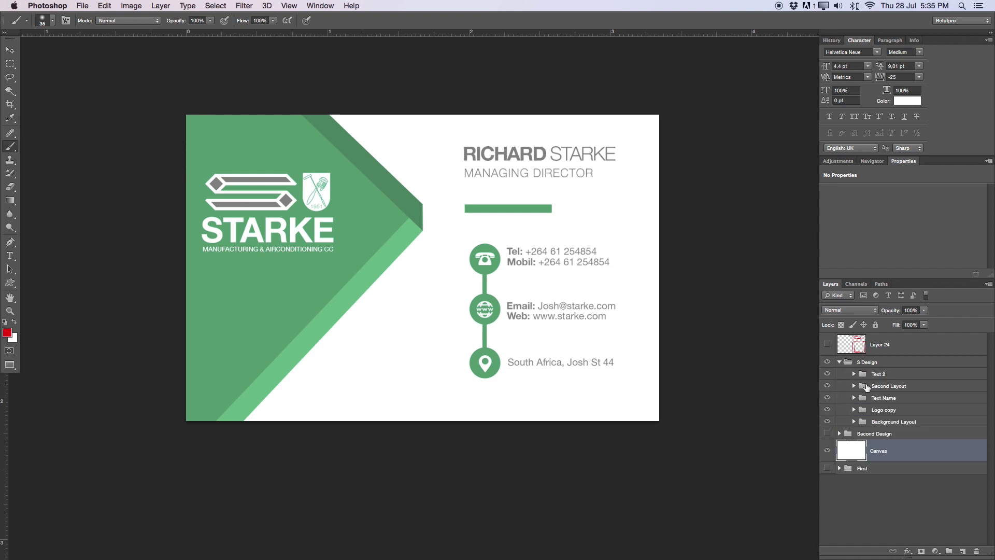
pyautogui.click(872, 408)
pyautogui.press('super+j')
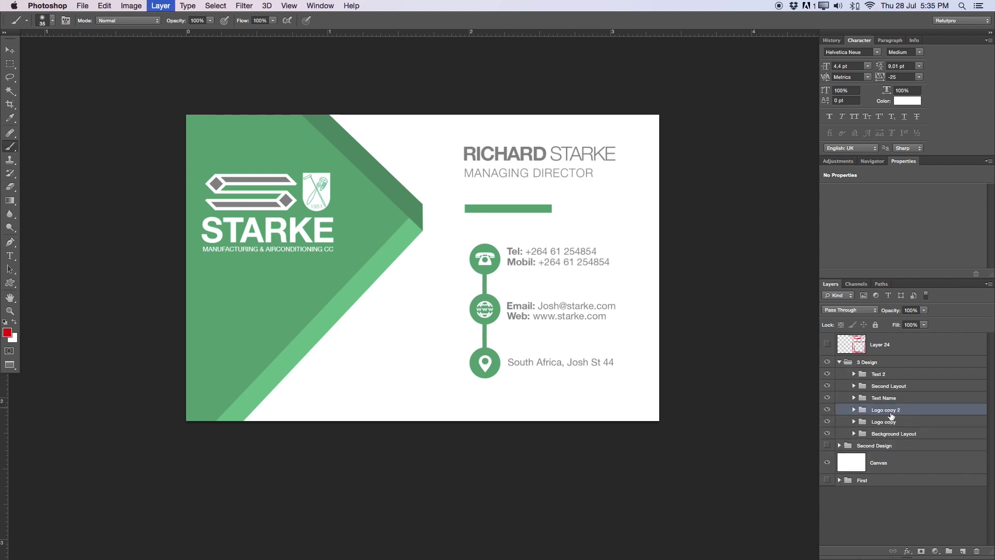
pyautogui.moveTo(886, 415); pyautogui.dragTo(883, 446)
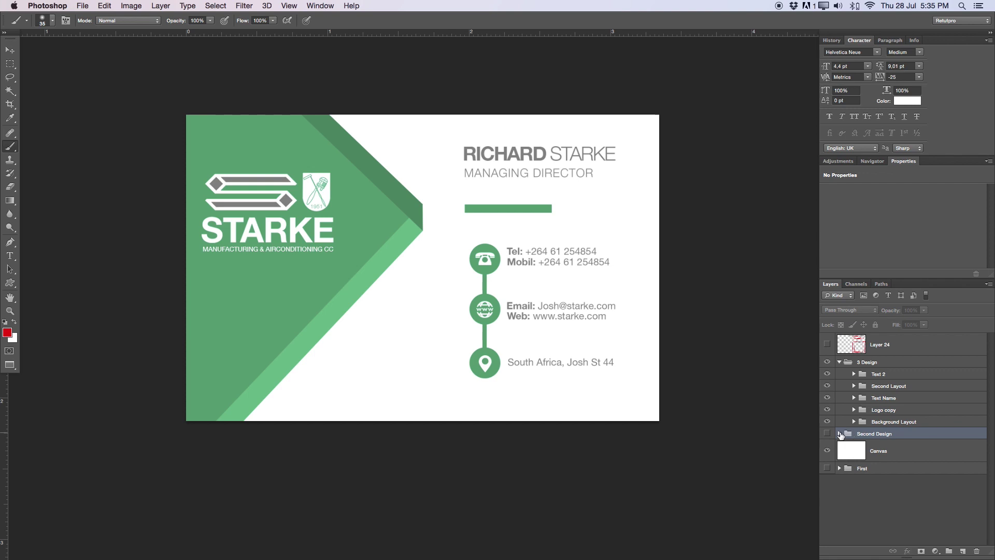
pyautogui.click(840, 433)
pyautogui.scroll(-1, 915, 467)
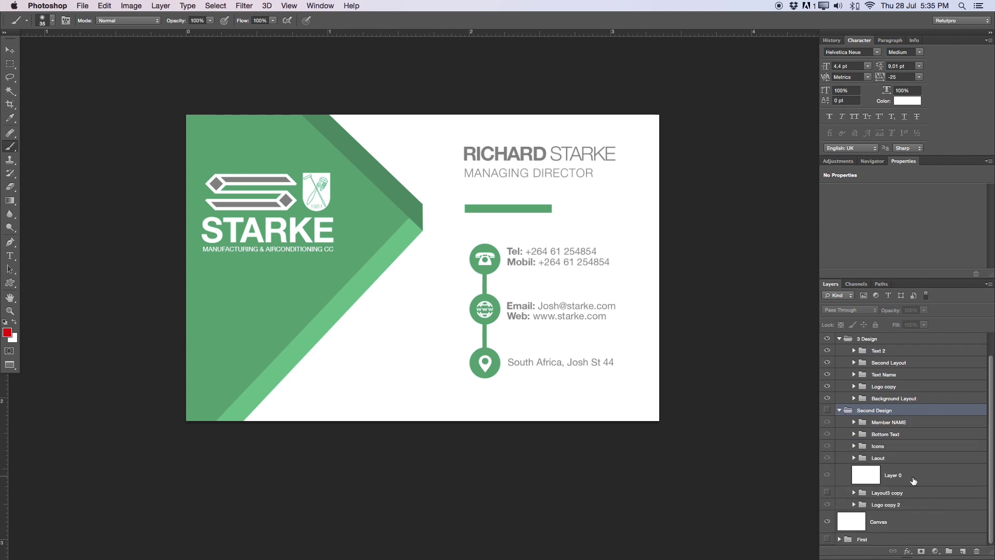
pyautogui.moveTo(887, 506); pyautogui.dragTo(884, 428)
# Hide the 3 Design group and show the Second Design card with its logo
pyautogui.click(827, 409)
pyautogui.click(839, 338)
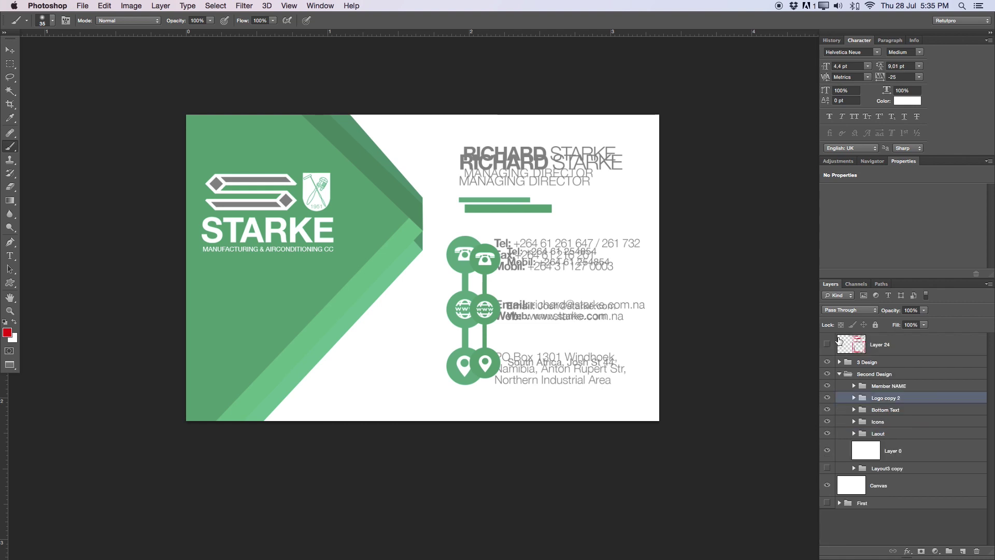
pyautogui.click(828, 373)
pyautogui.click(828, 362)
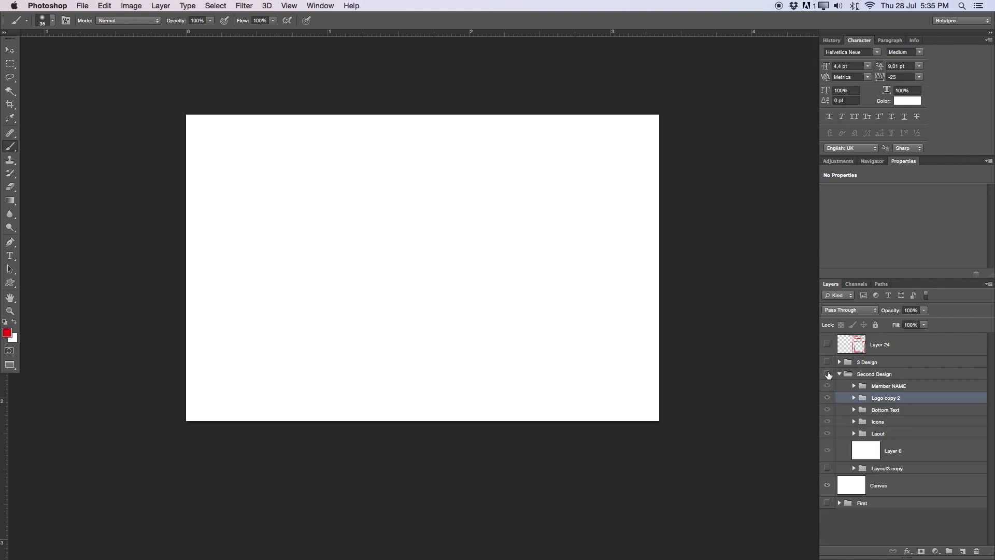
pyautogui.click(827, 373)
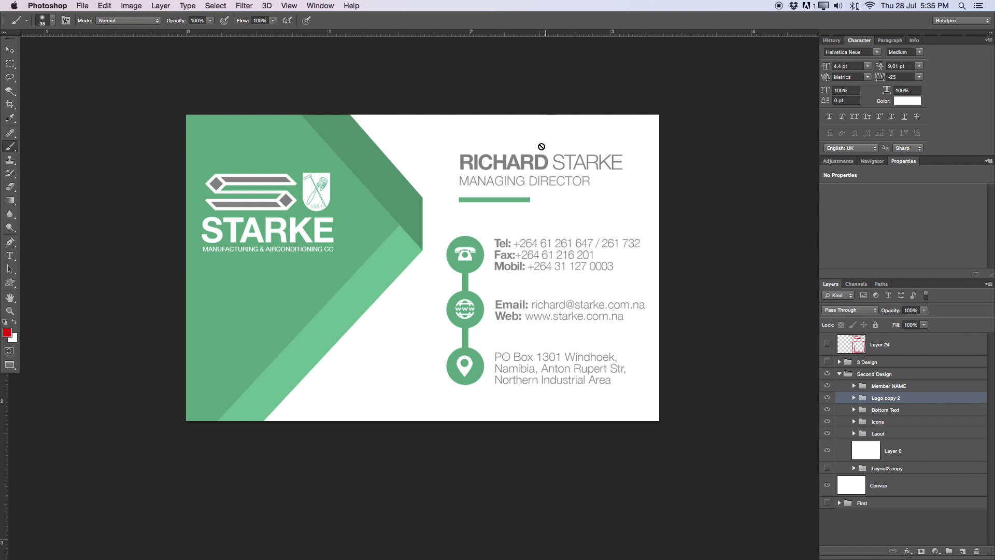
# Dismiss the brush error message and zoom in for a closer look at the card
pyautogui.click(493, 177)
pyautogui.click(570, 193)
pyautogui.press('z')
pyautogui.moveTo(568, 190); pyautogui.dragTo(574, 218)
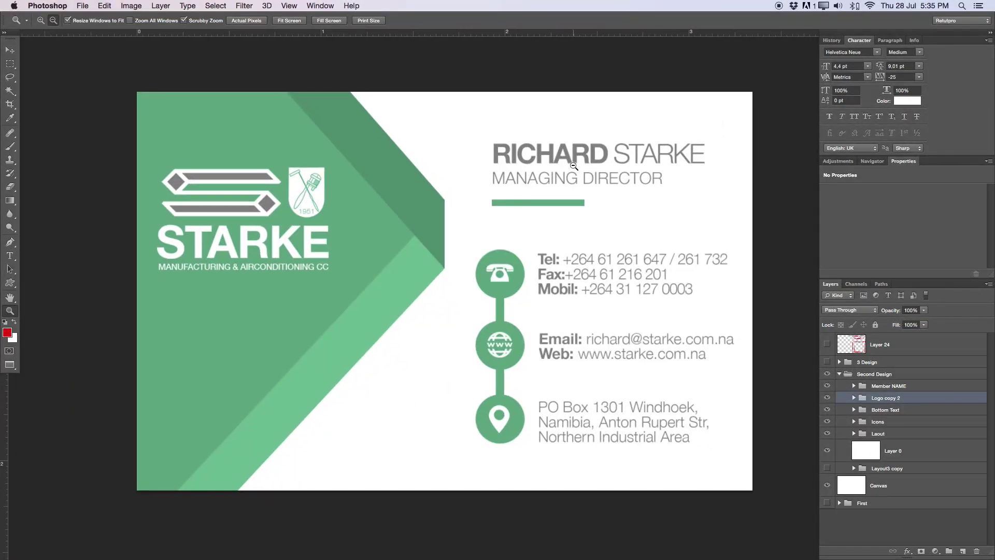